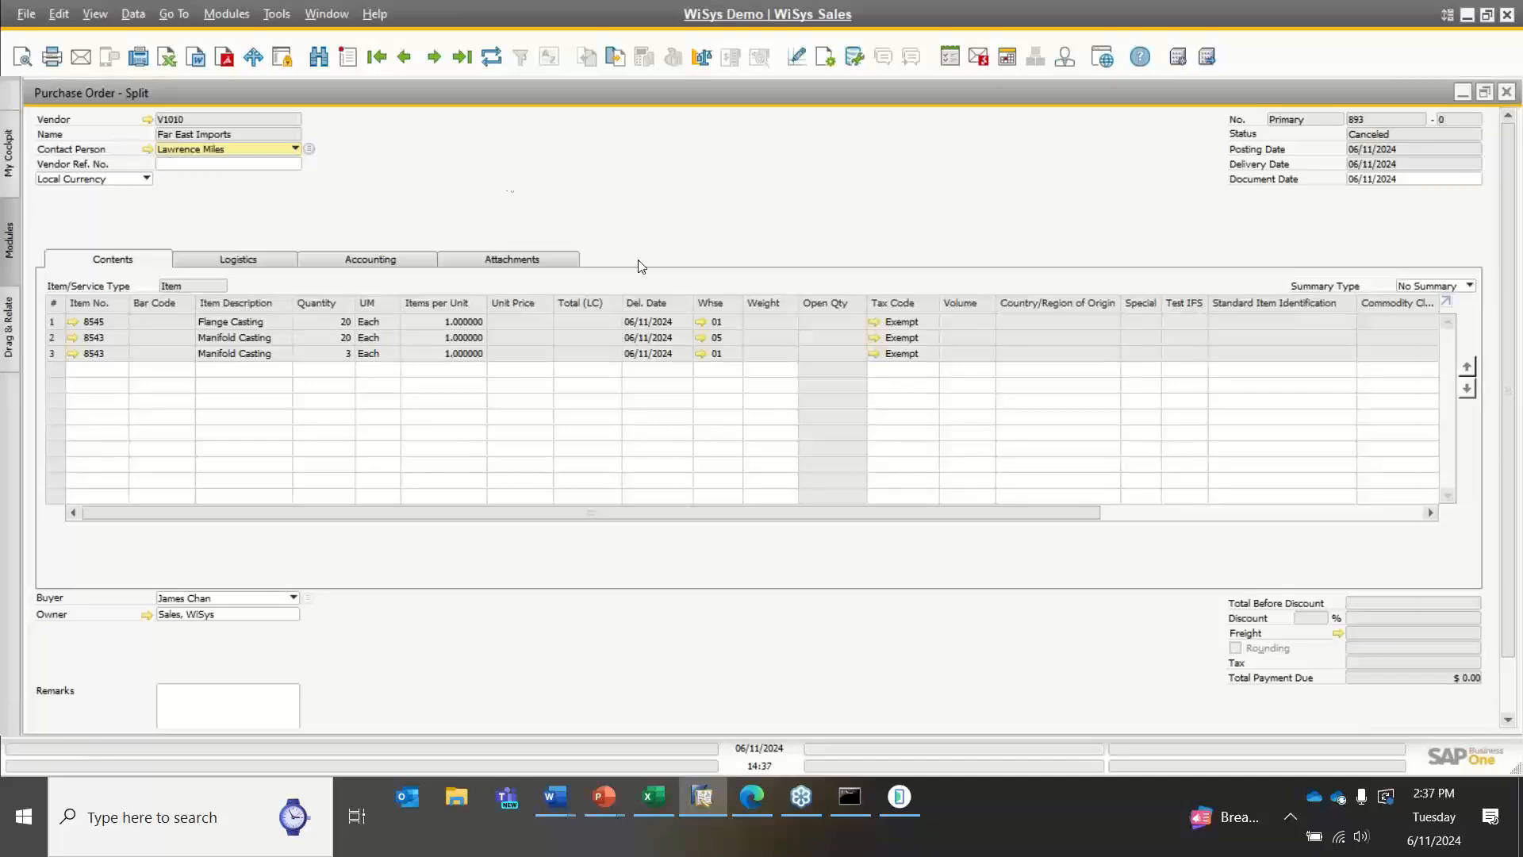
Browse from the cancelled purchase order through its first and second split orders to examine their lines
click(434, 57)
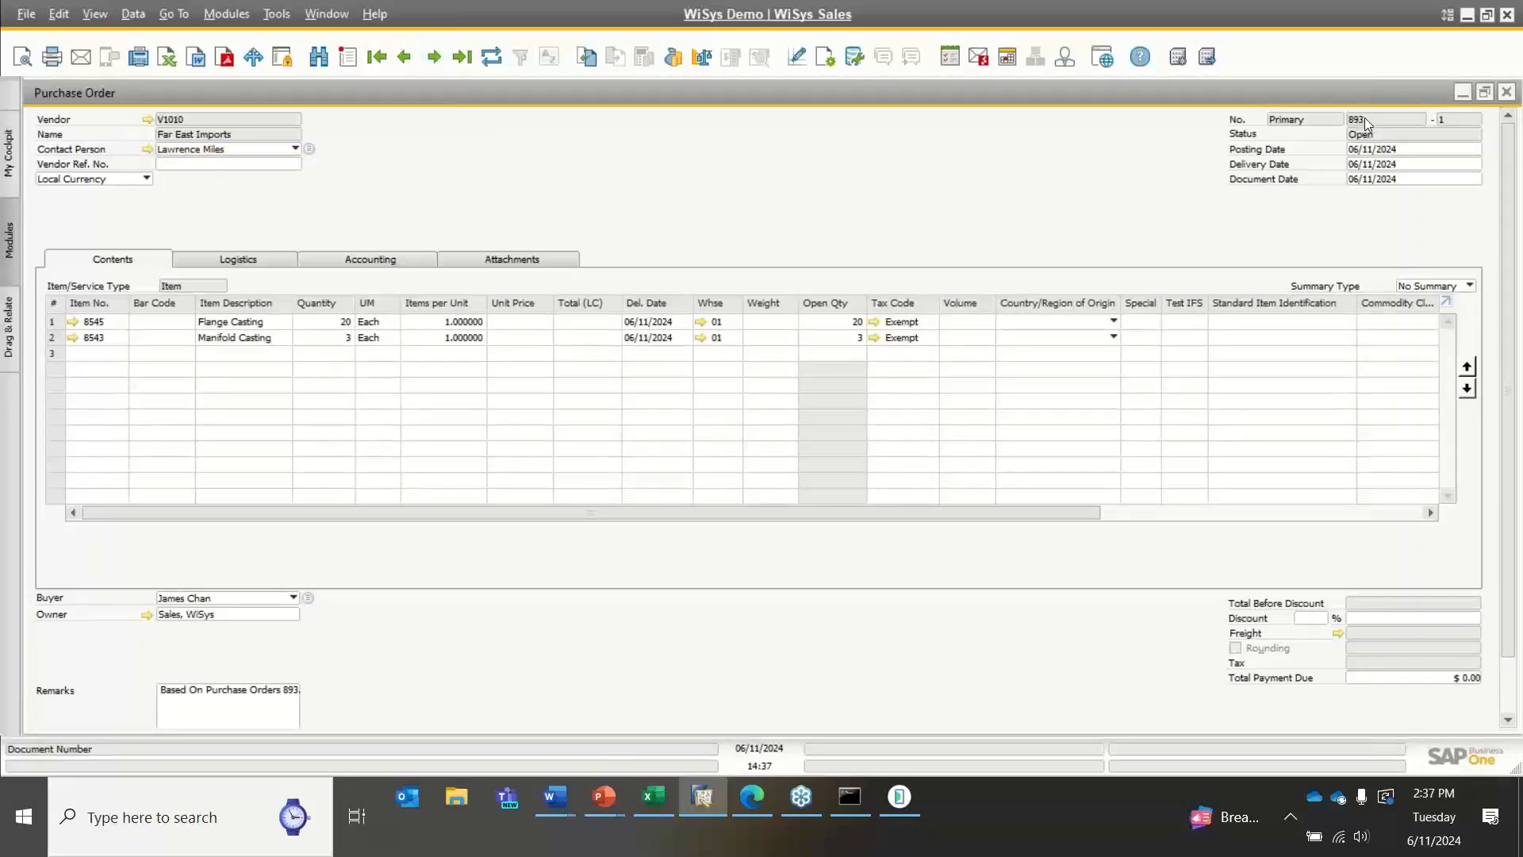
click(439, 54)
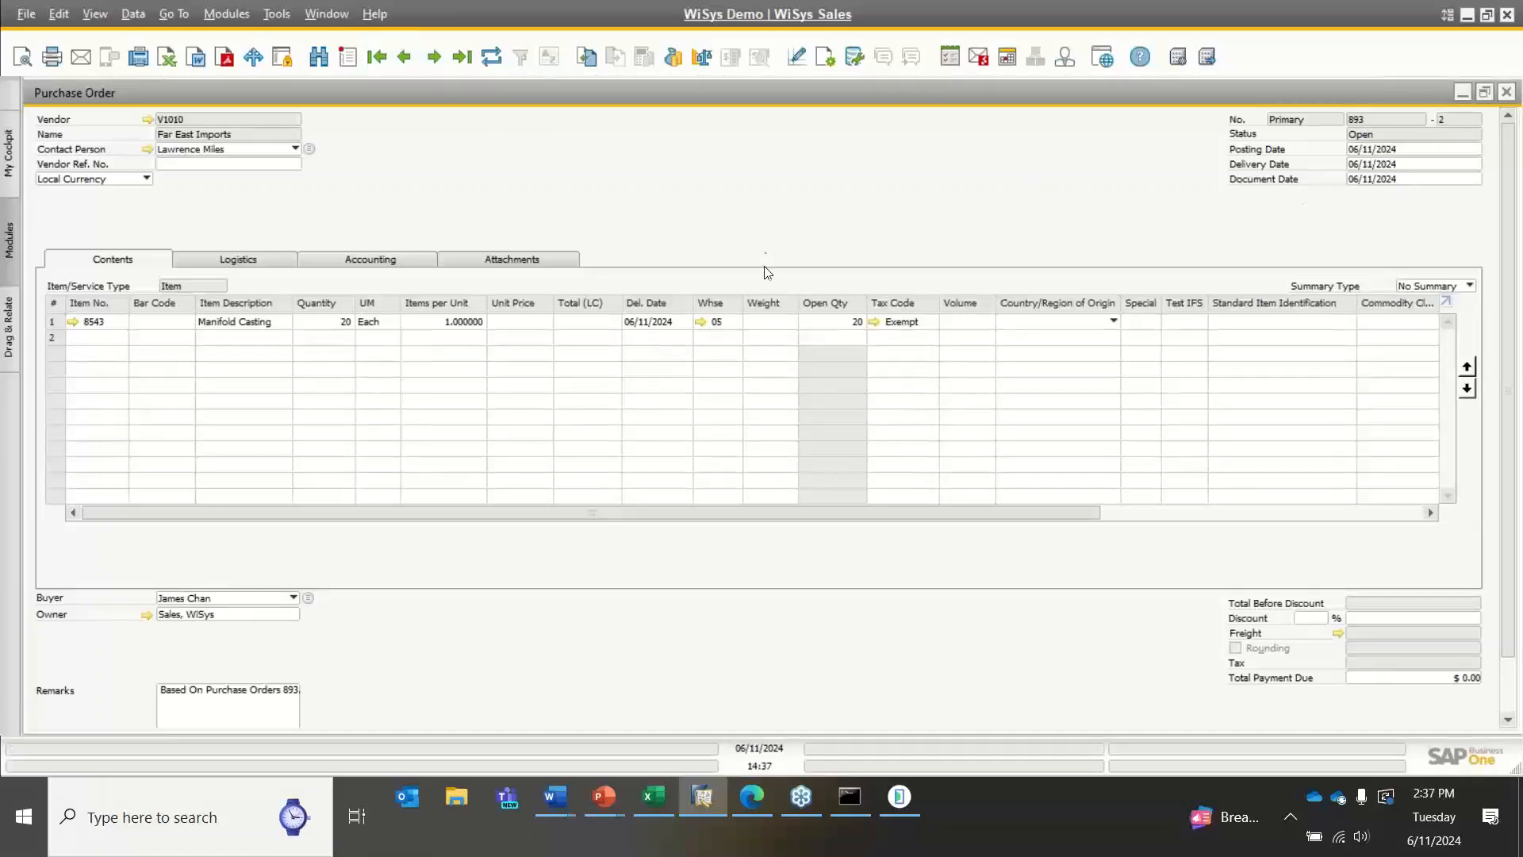
Switch to the Android emulator, open Goods Receipt PO and look up the split purchase order by its base number
mouse_move(884, 781)
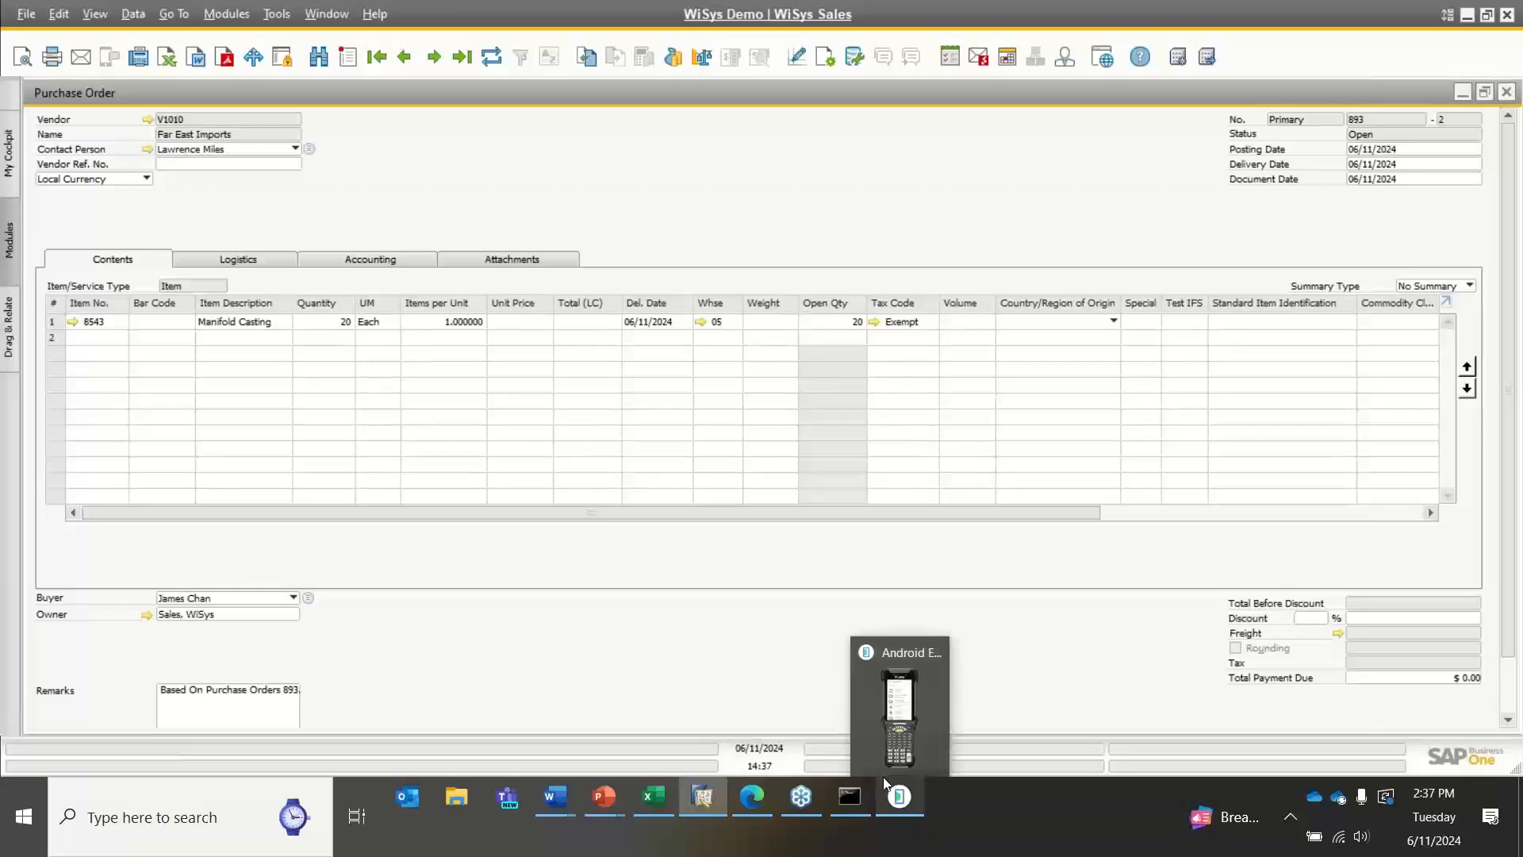
click(900, 795)
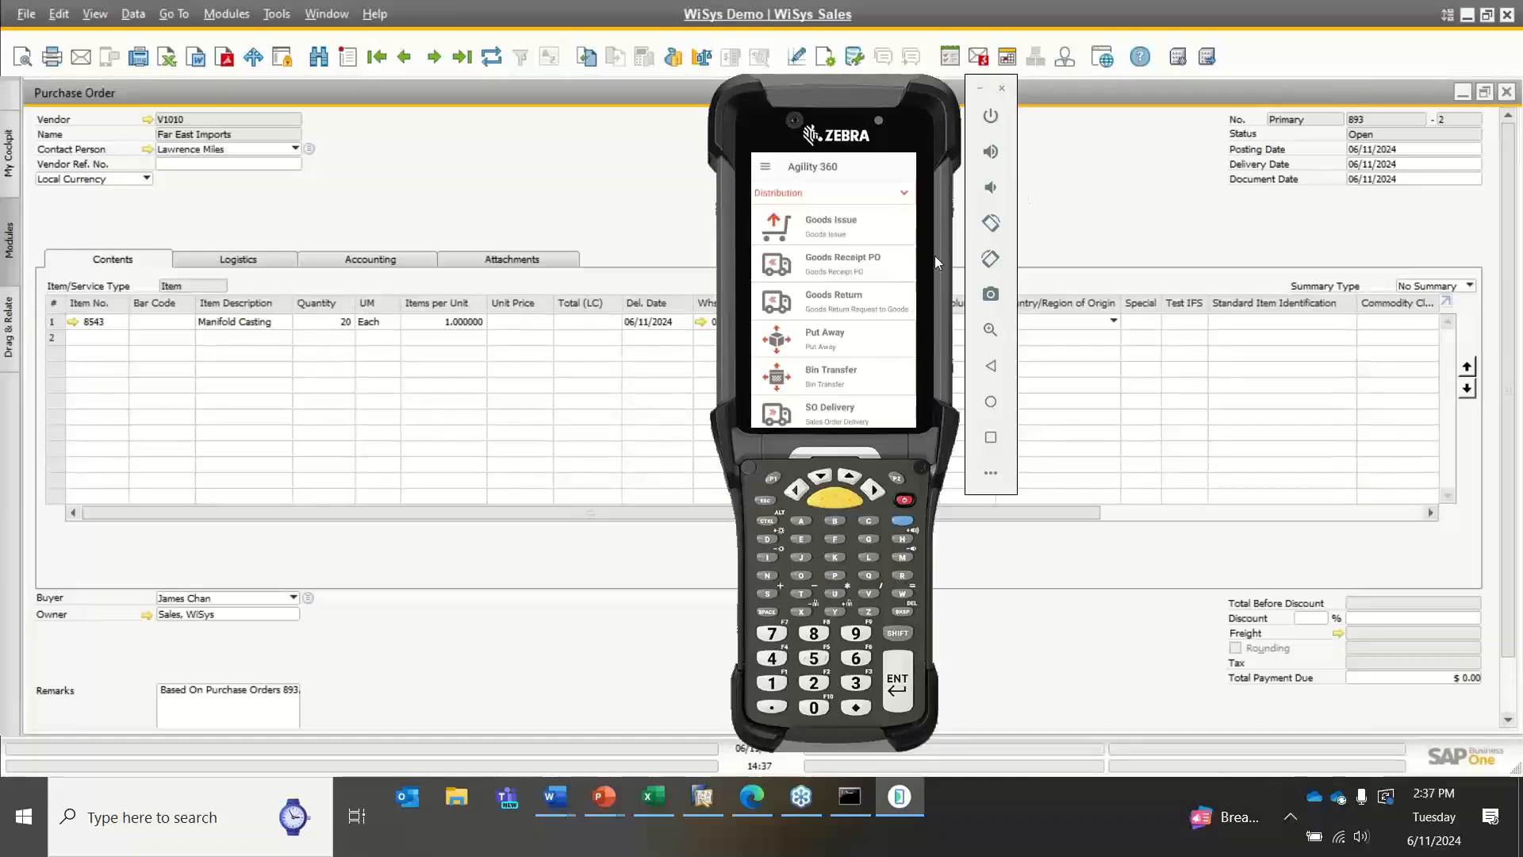
click(885, 269)
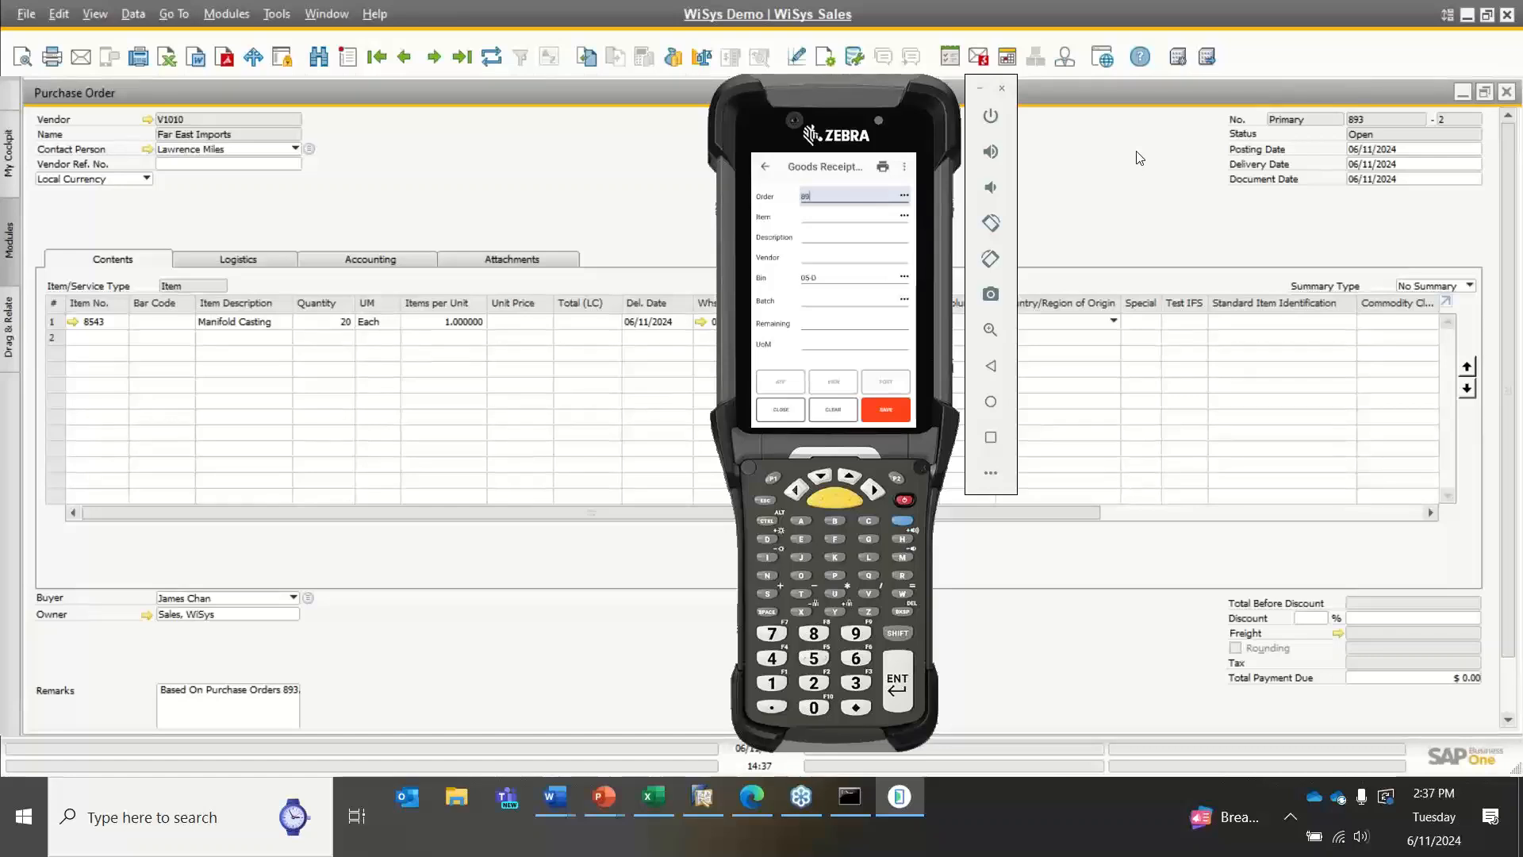
text(3)
key(Return)
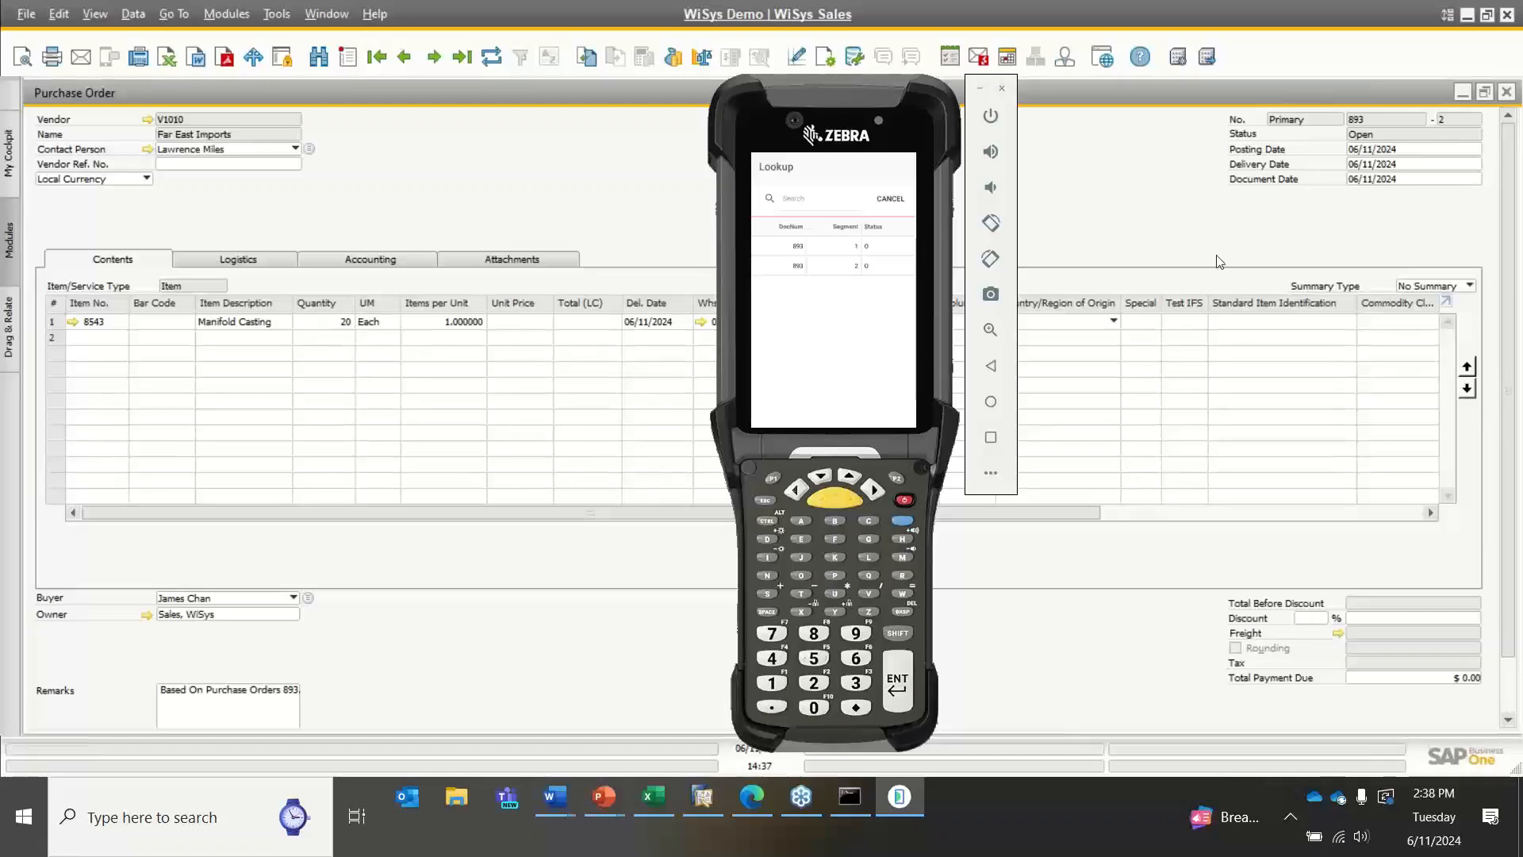
Leave the segment lookup and search the full order list for the split purchase order's number
click(889, 200)
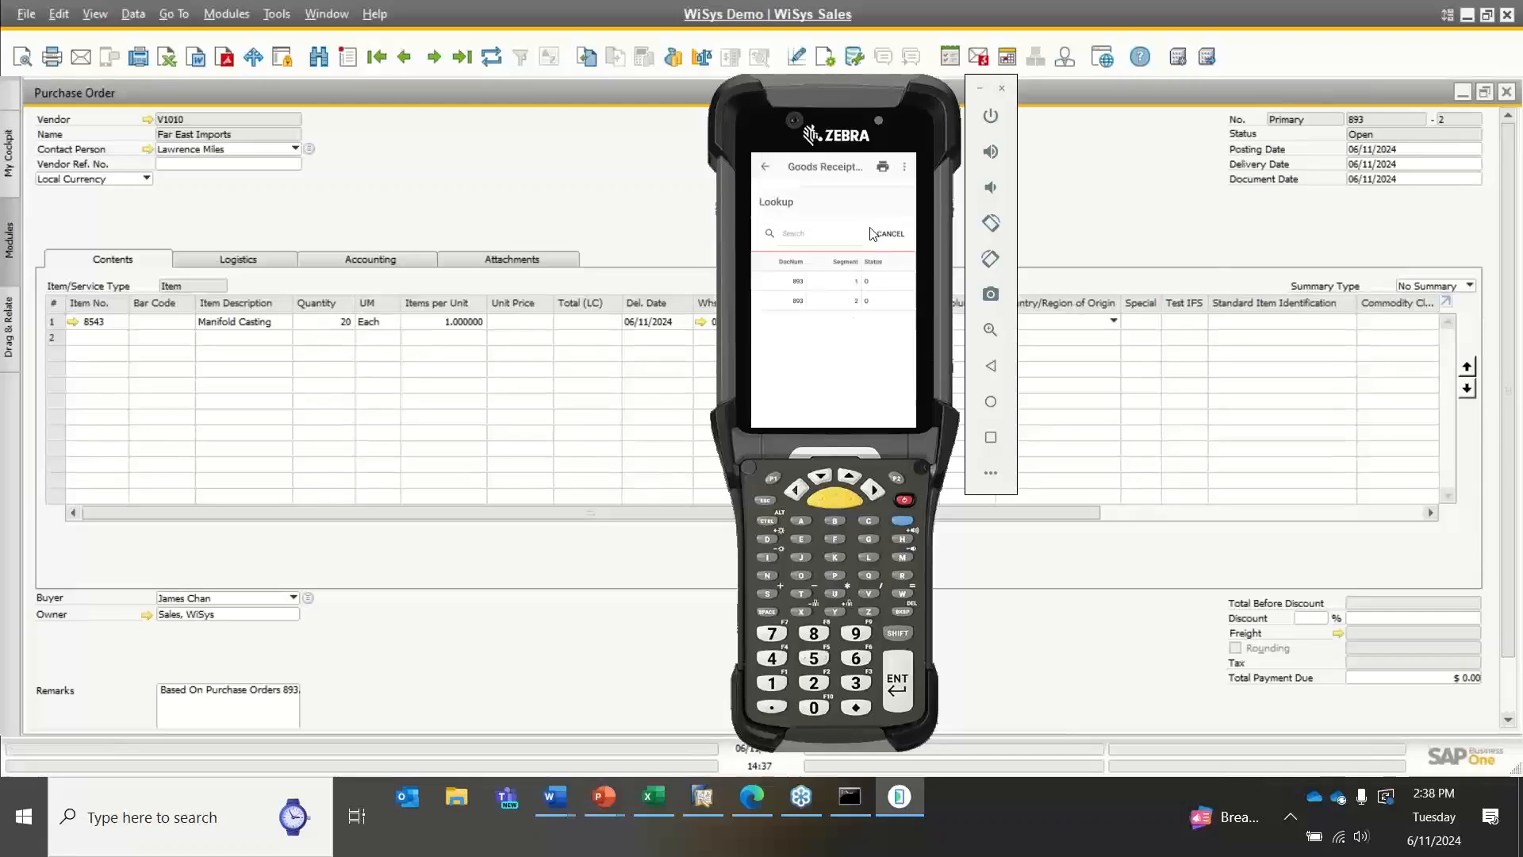
click(905, 197)
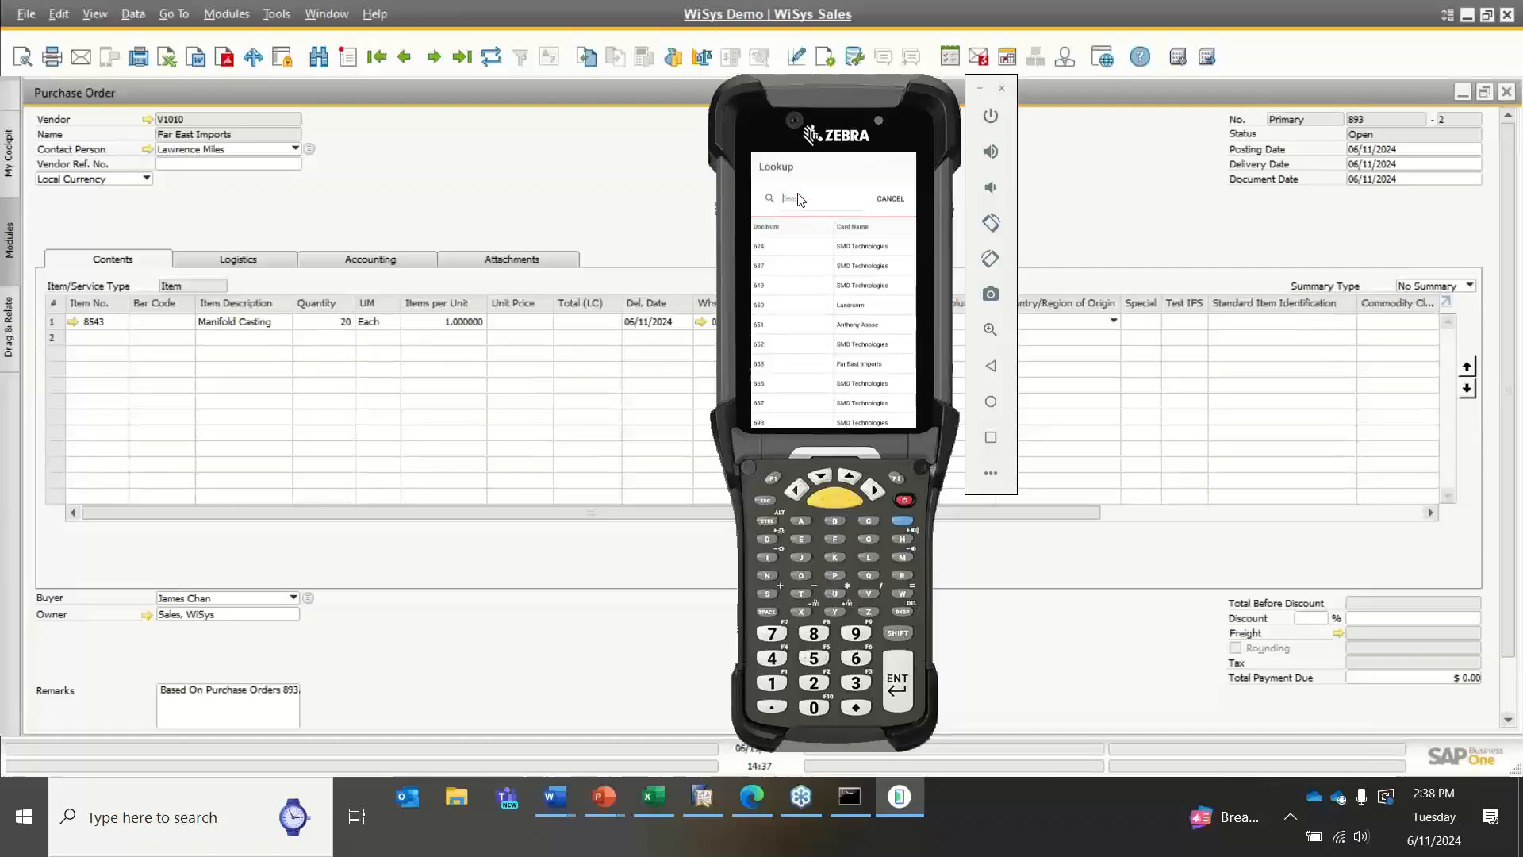
text(893)
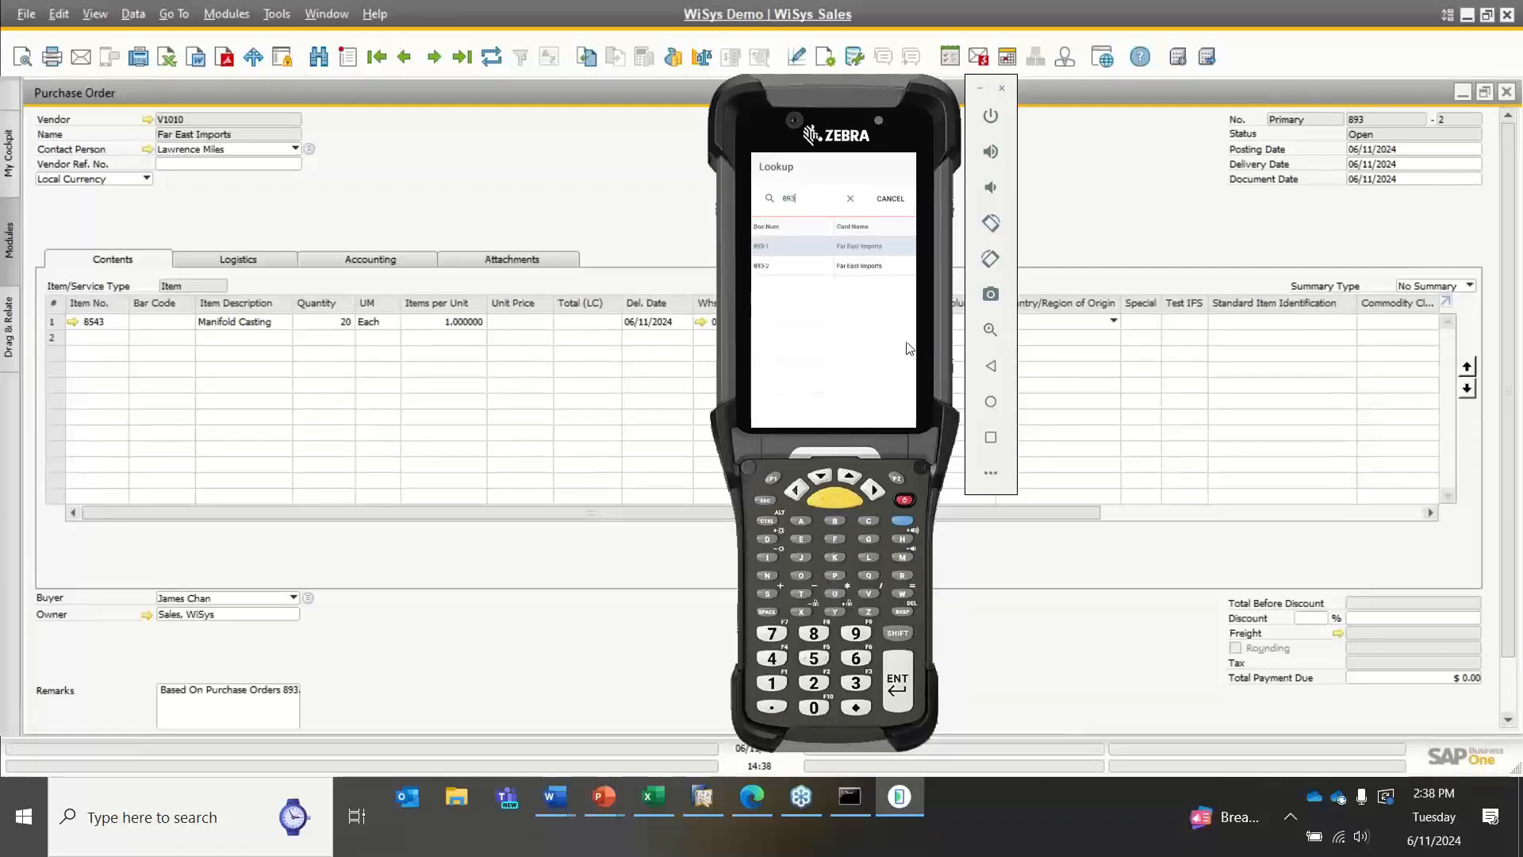
click(762, 247)
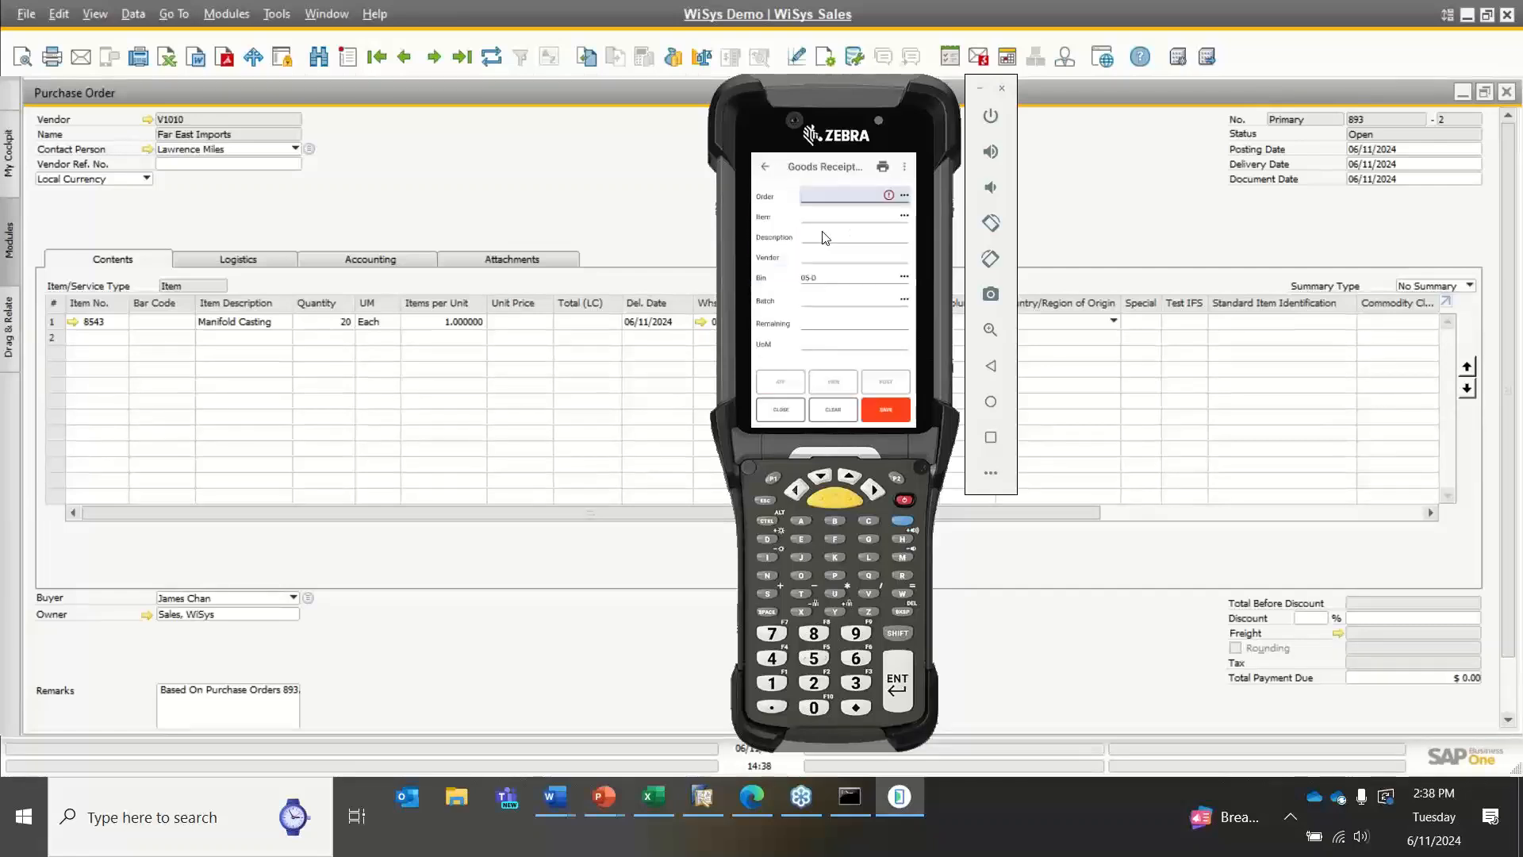
Receive a quantity of 20 of item 8543 against the second split purchase order and save the line
text(893-2)
key(Return)
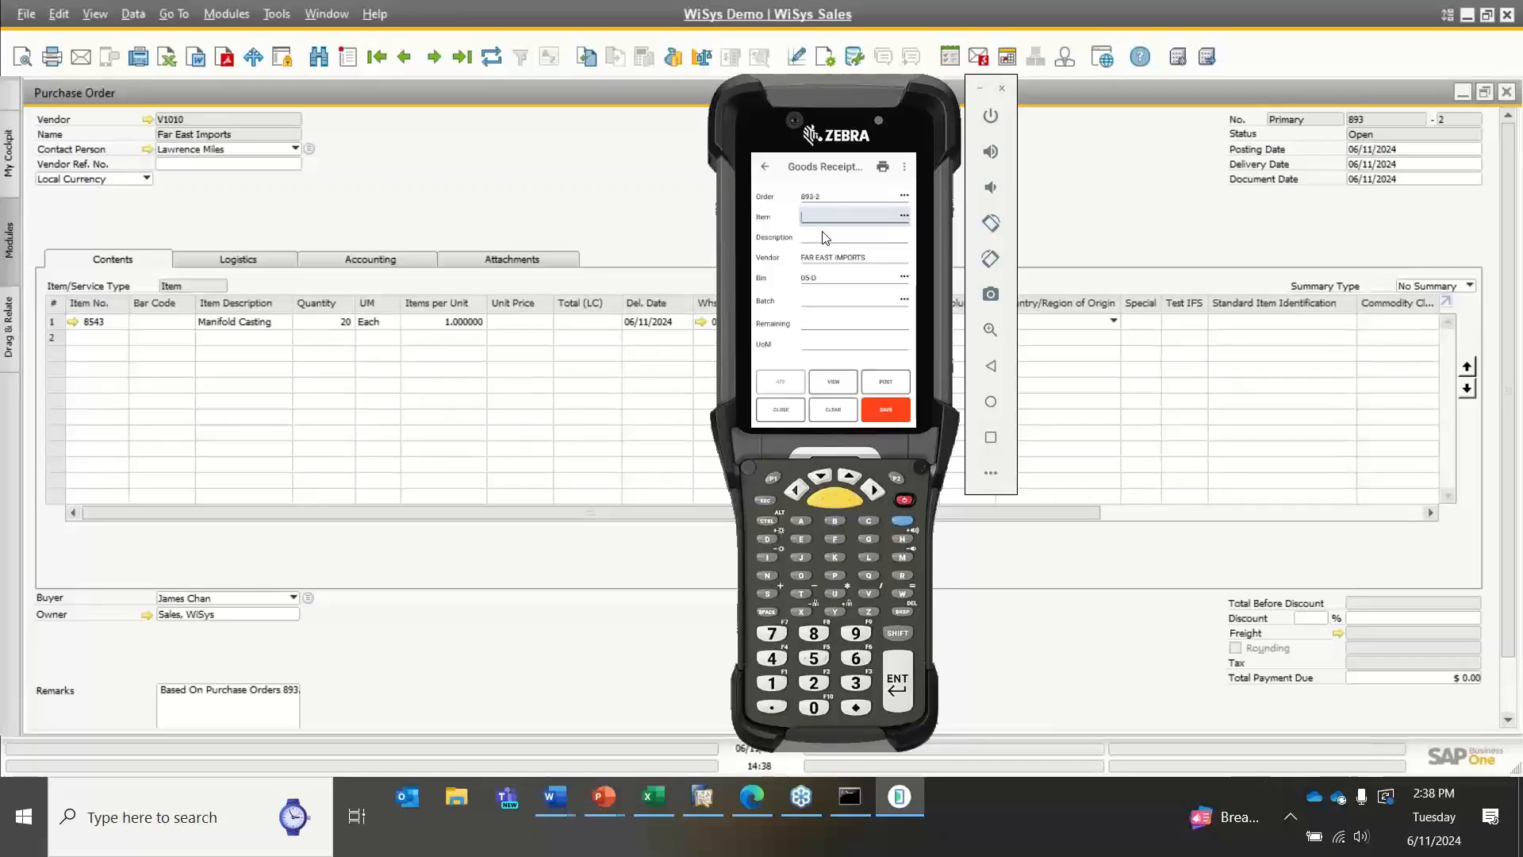
text(8543)
key(Return)
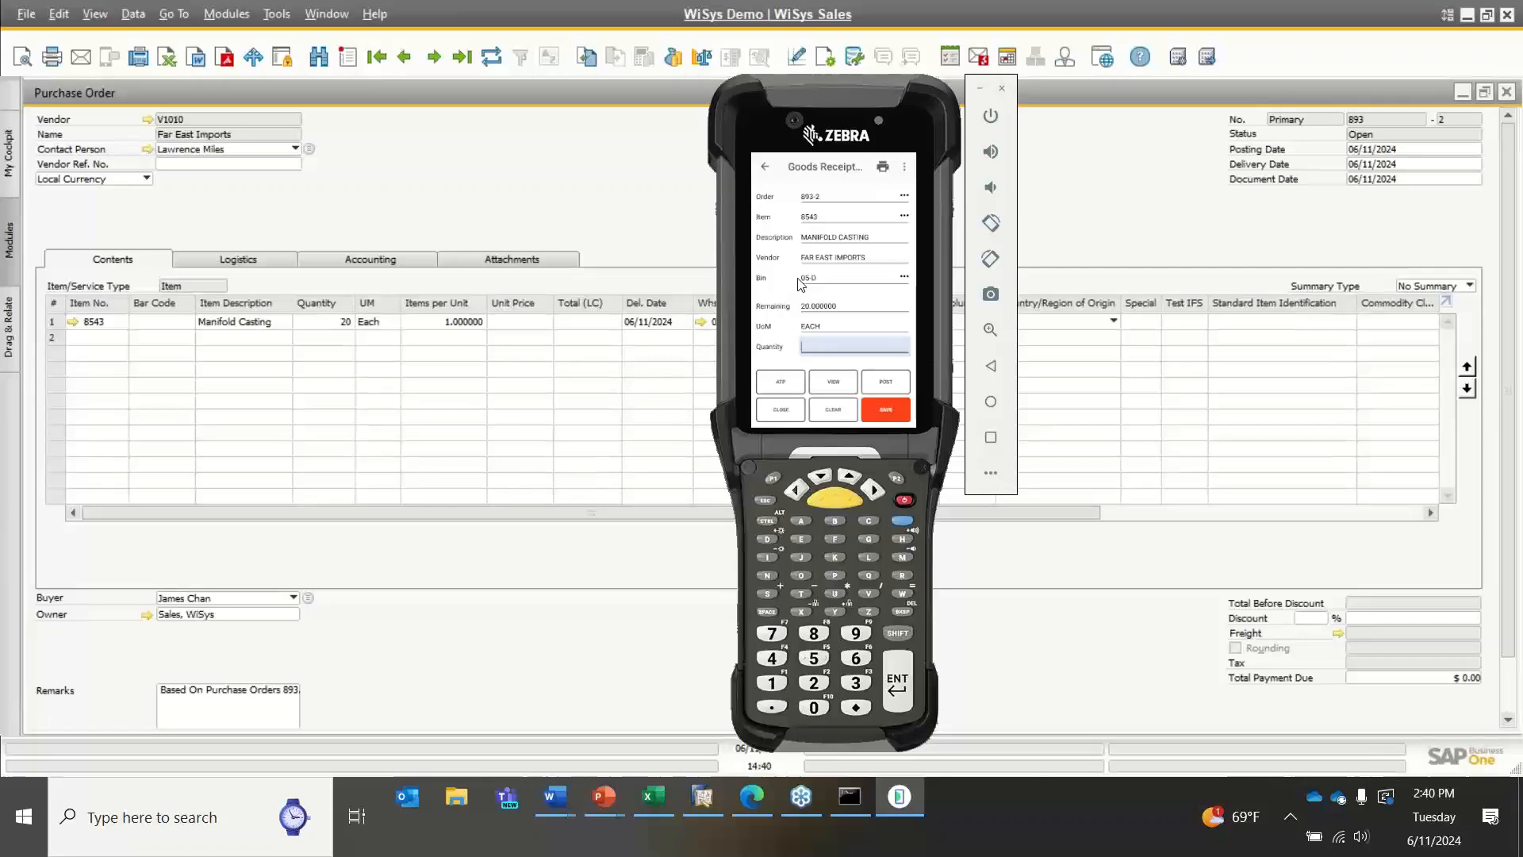
text(20)
click(884, 408)
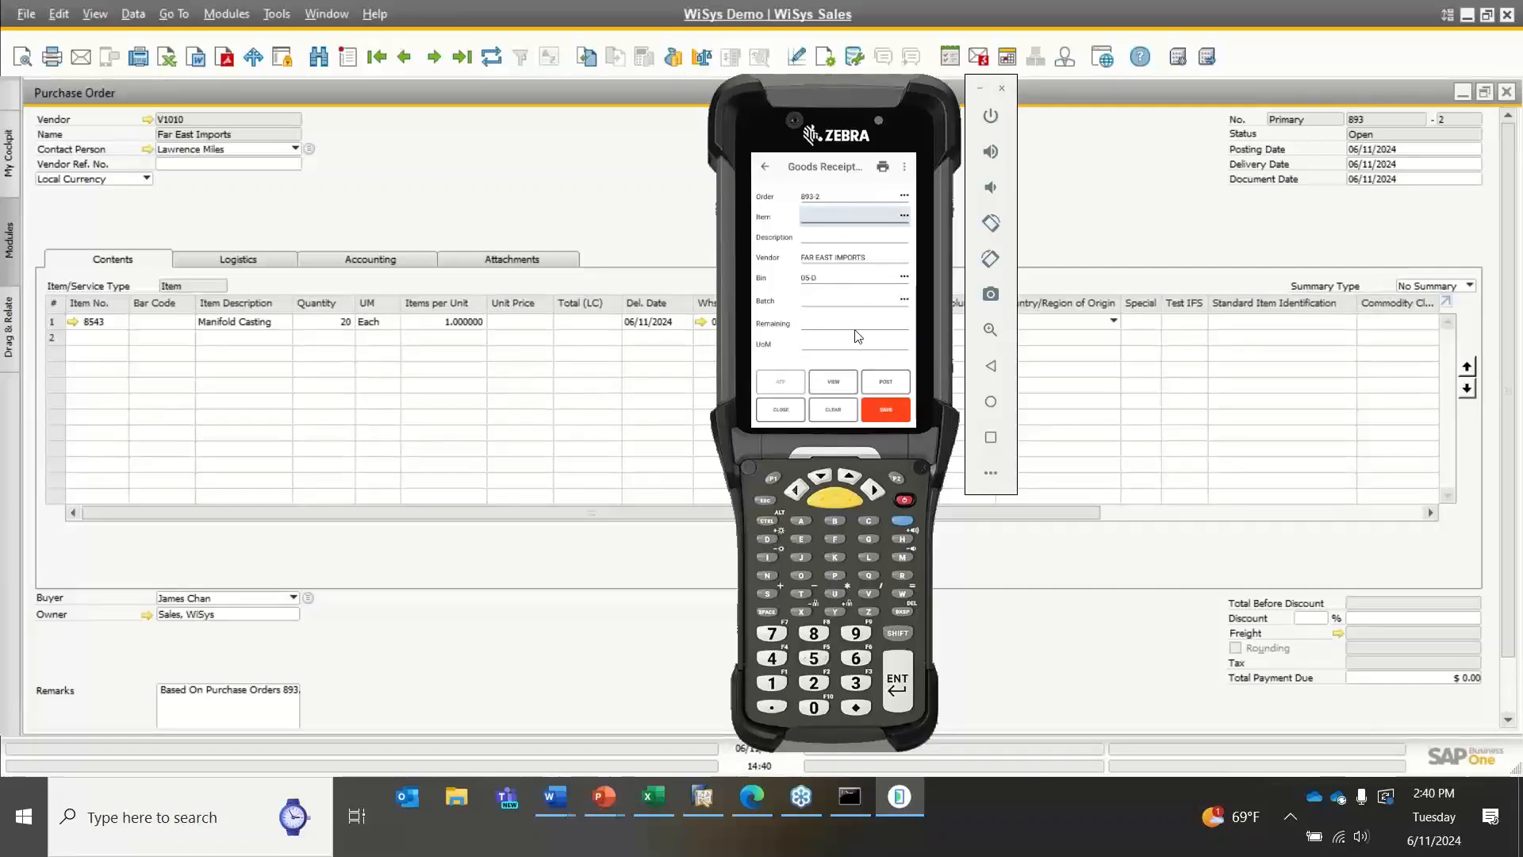
Switch to SAP Business One and refresh the second split purchase order to check its status
click(616, 196)
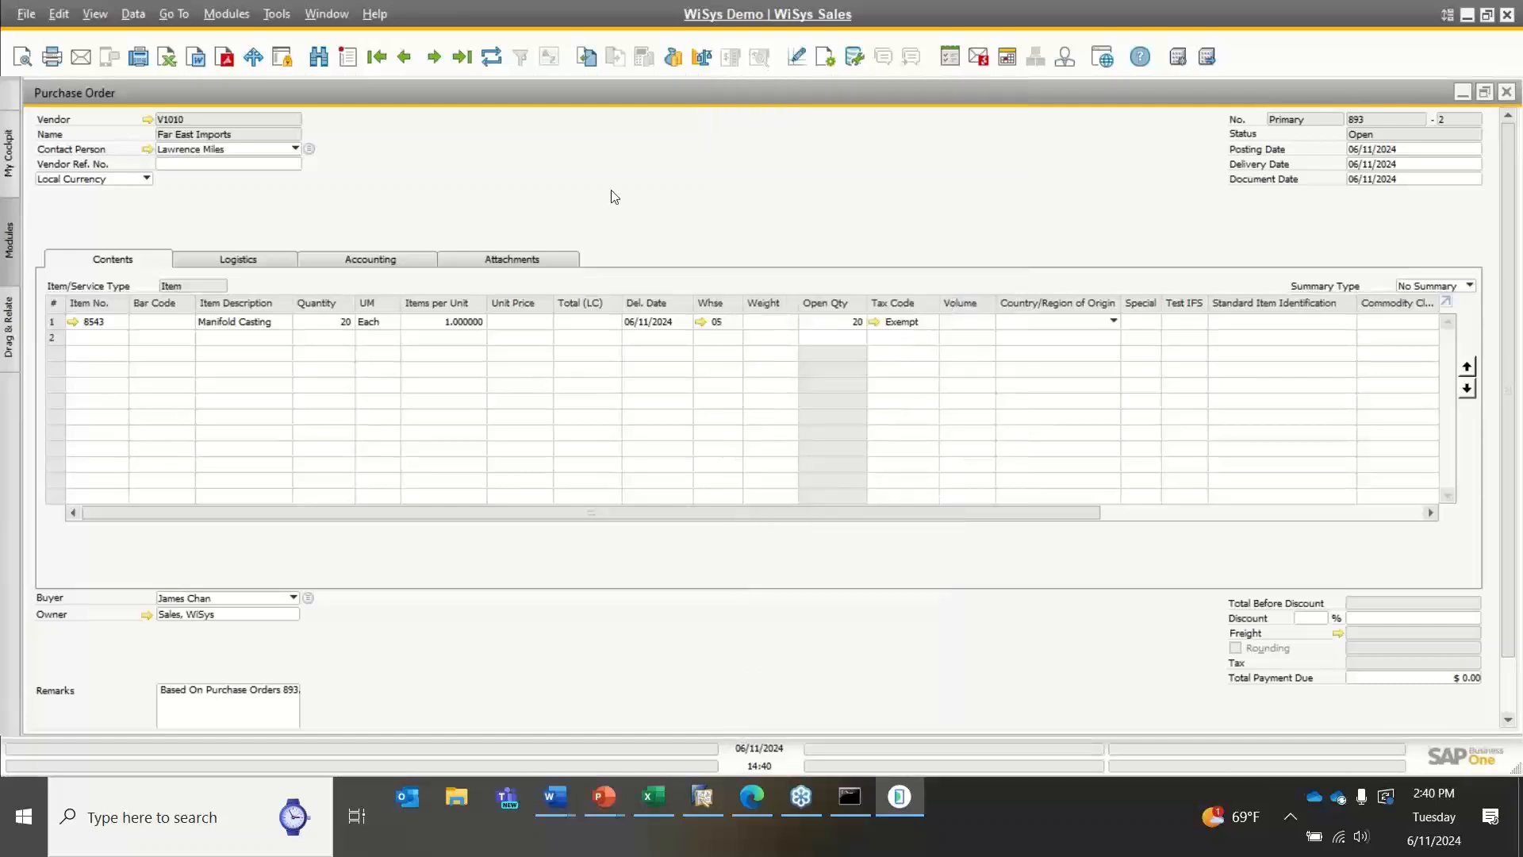
click(492, 57)
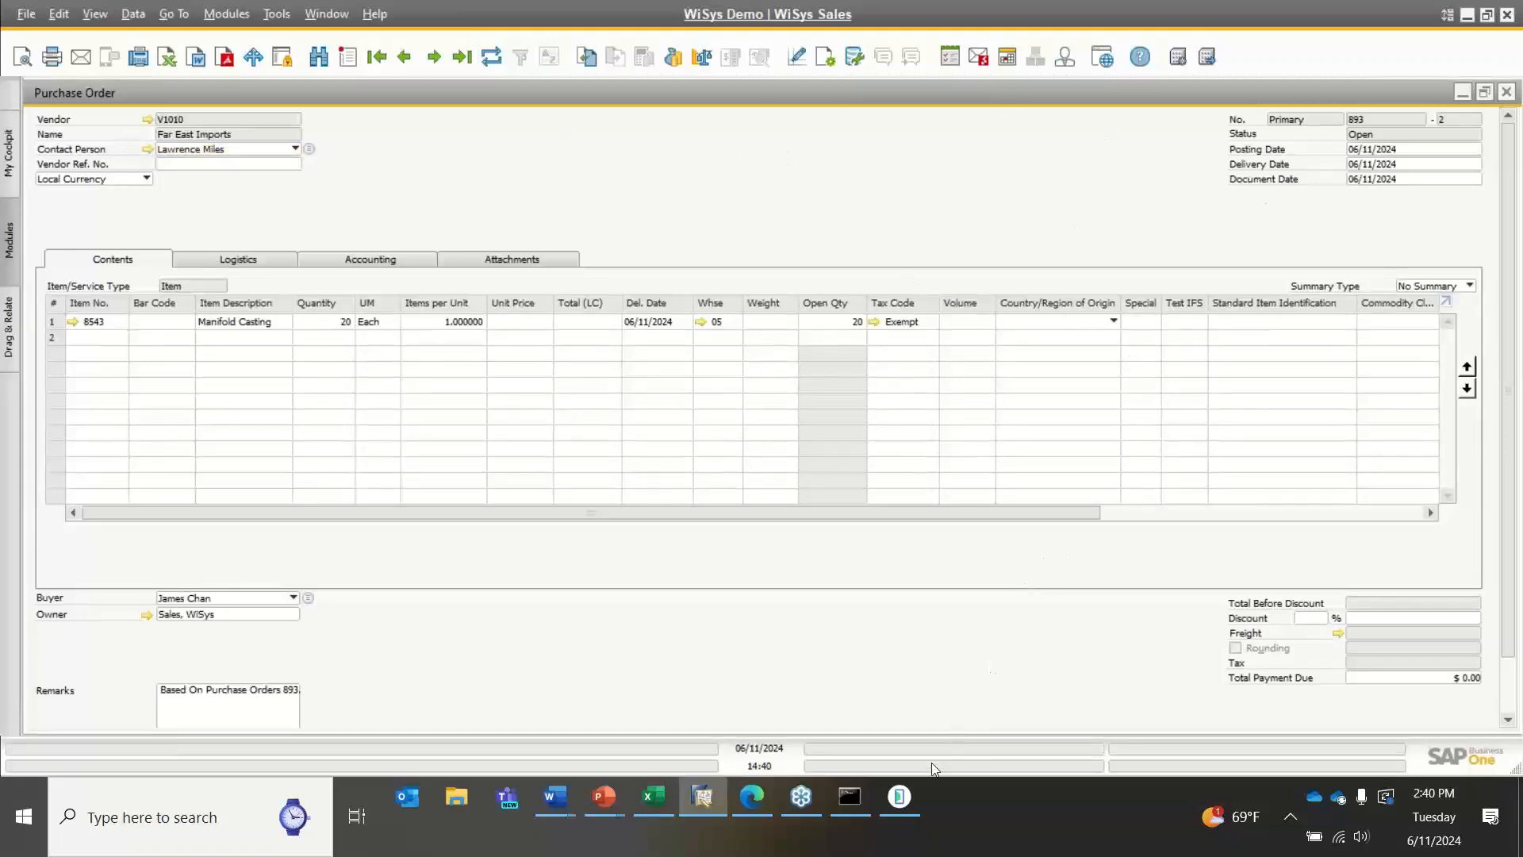
Switch to the Android emulator, review and close the pending receipt document, and post the goods receipt
click(905, 800)
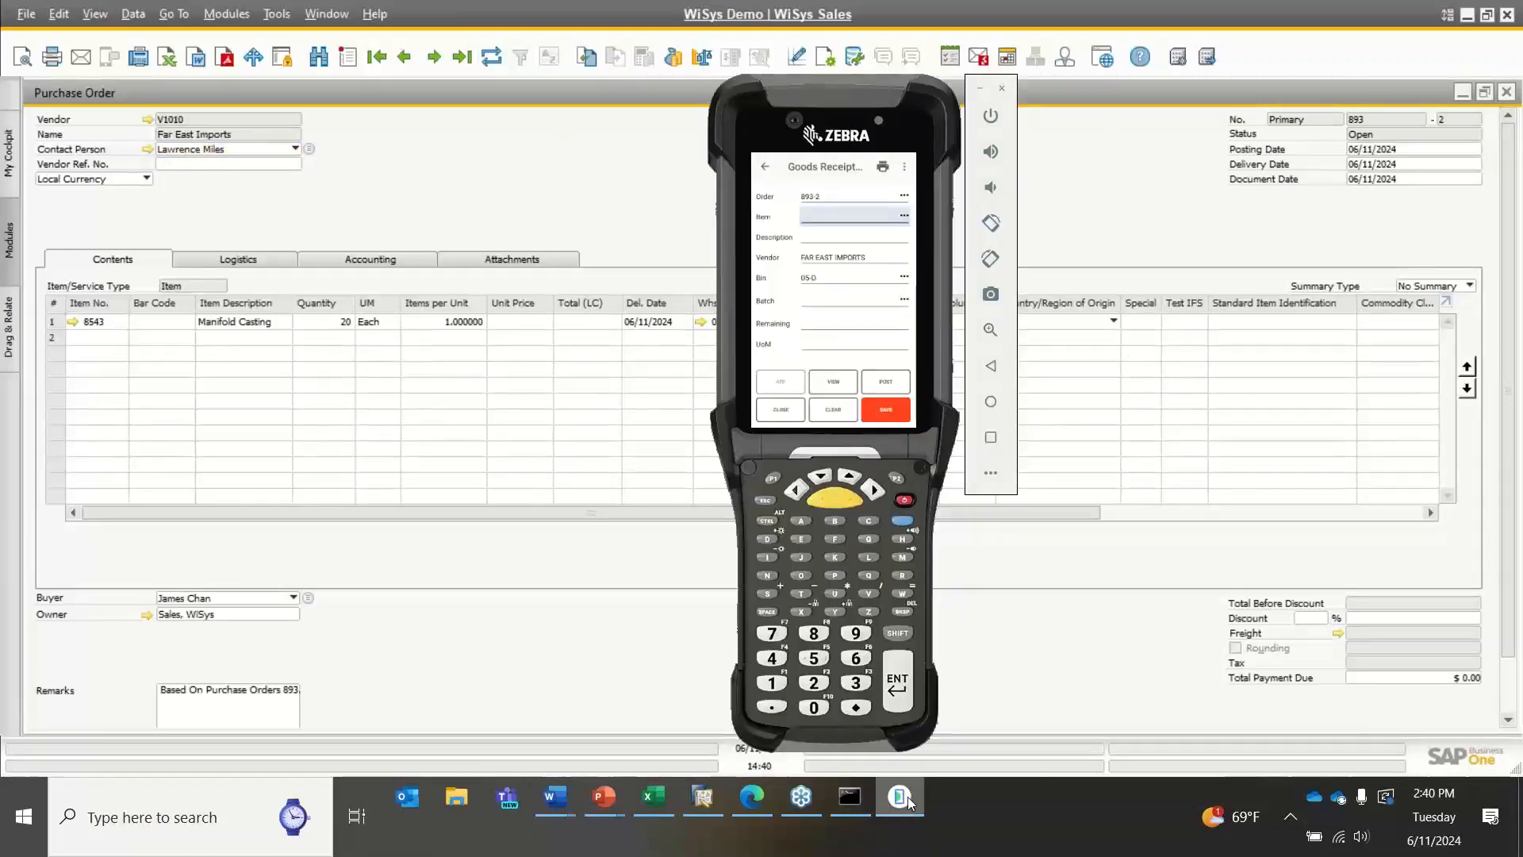
click(850, 387)
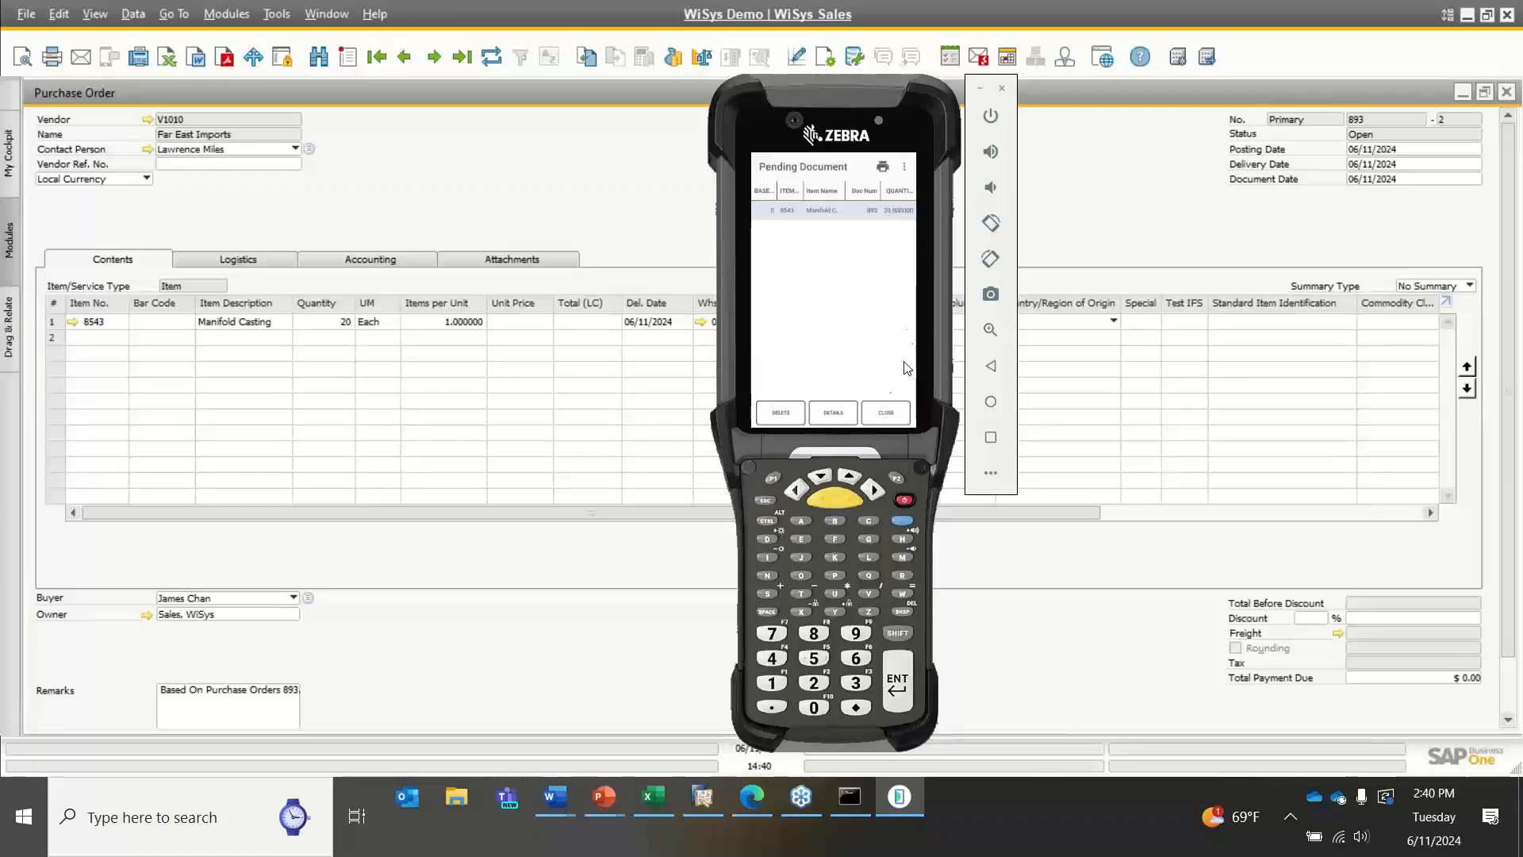
click(889, 411)
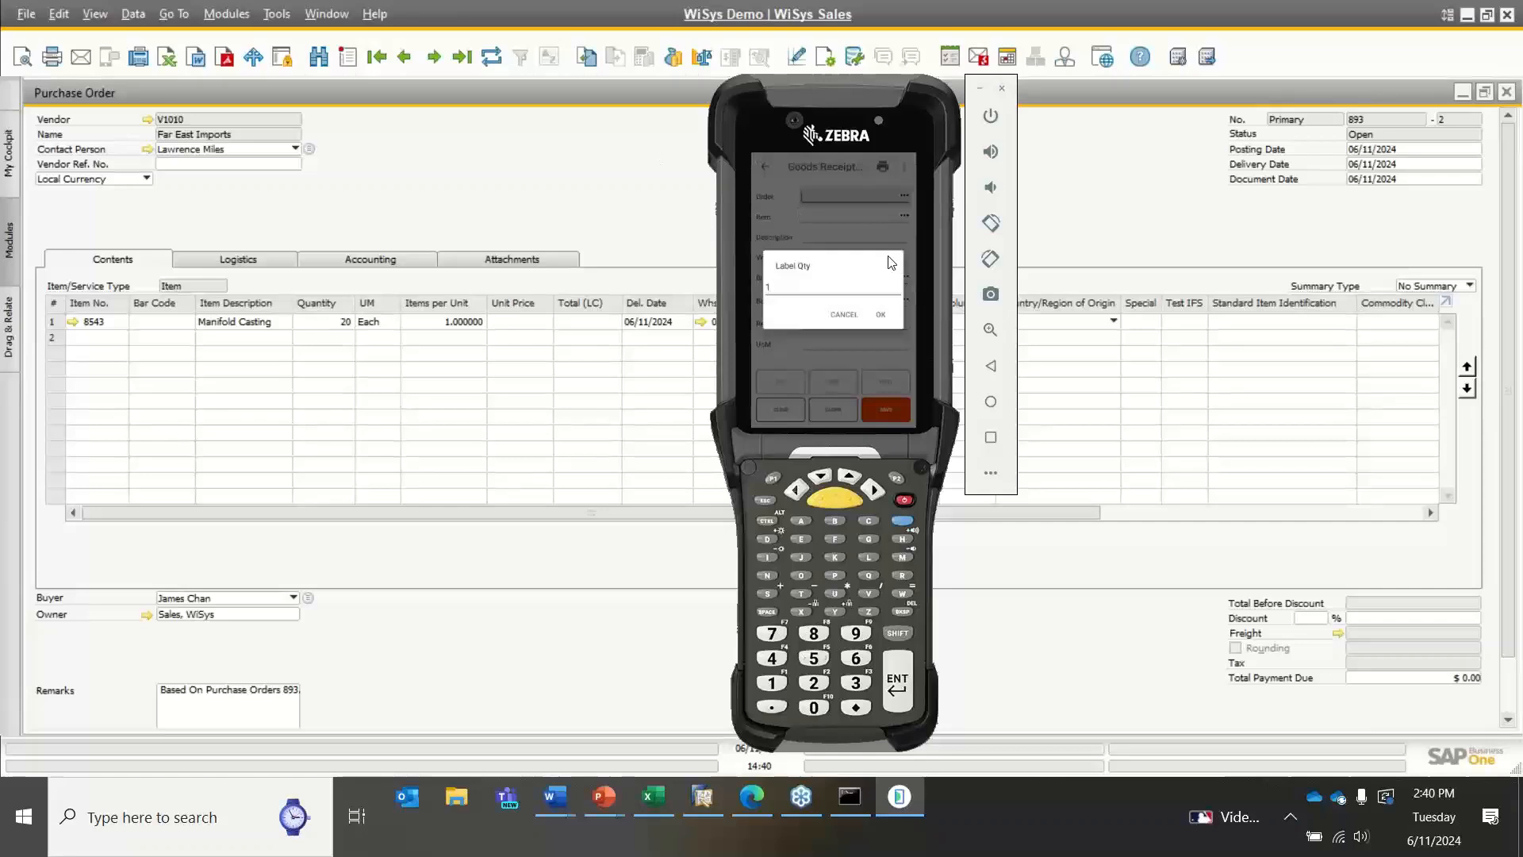
Accept the label quantity, preview the receipt label with Print To Screen, and return to the empty receipt form
key(Return)
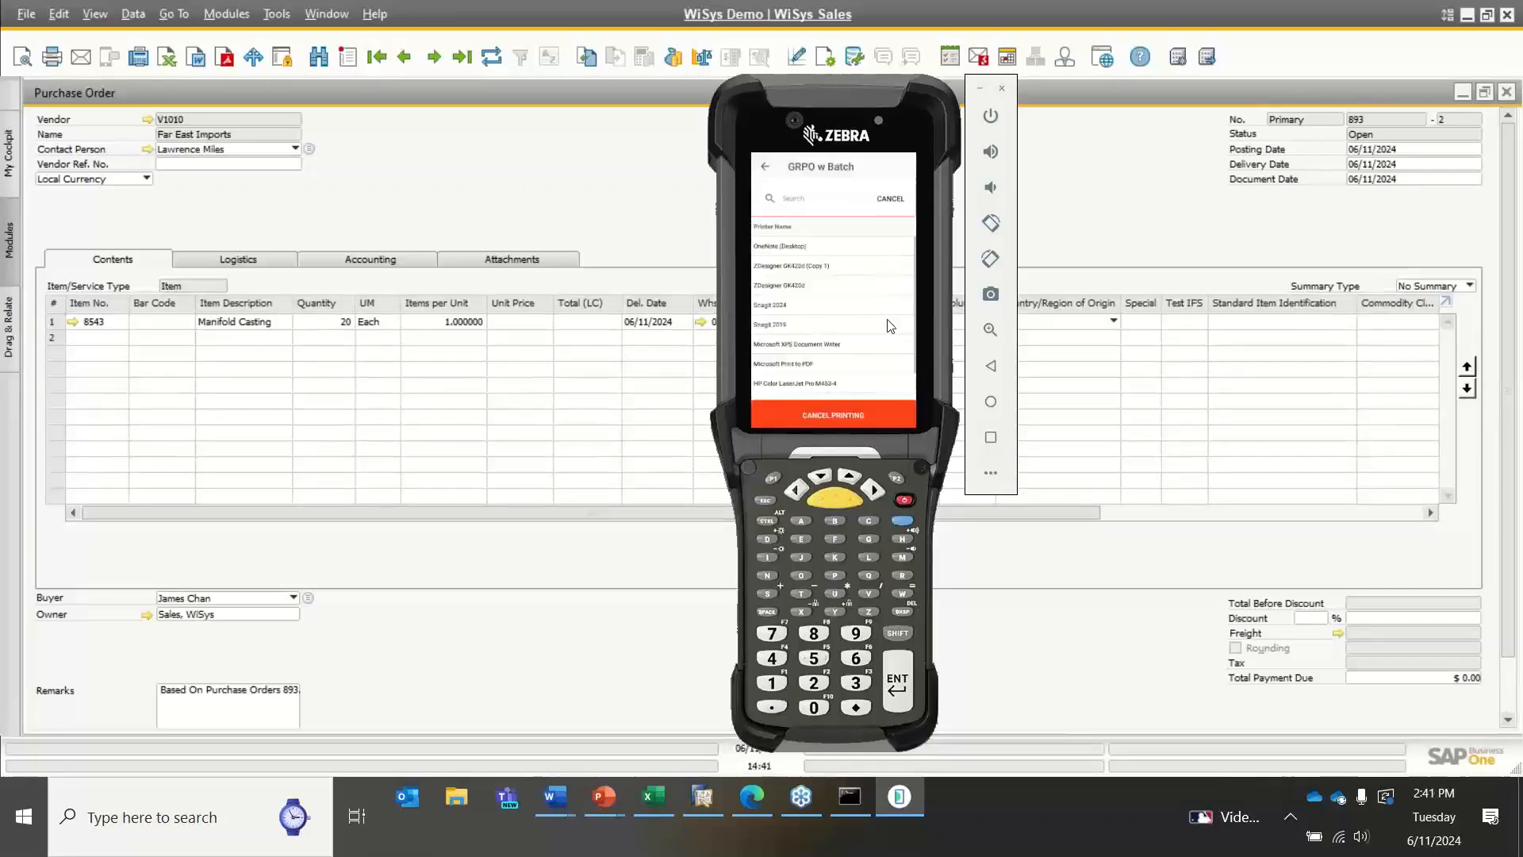
scroll(816, 327, down, 2)
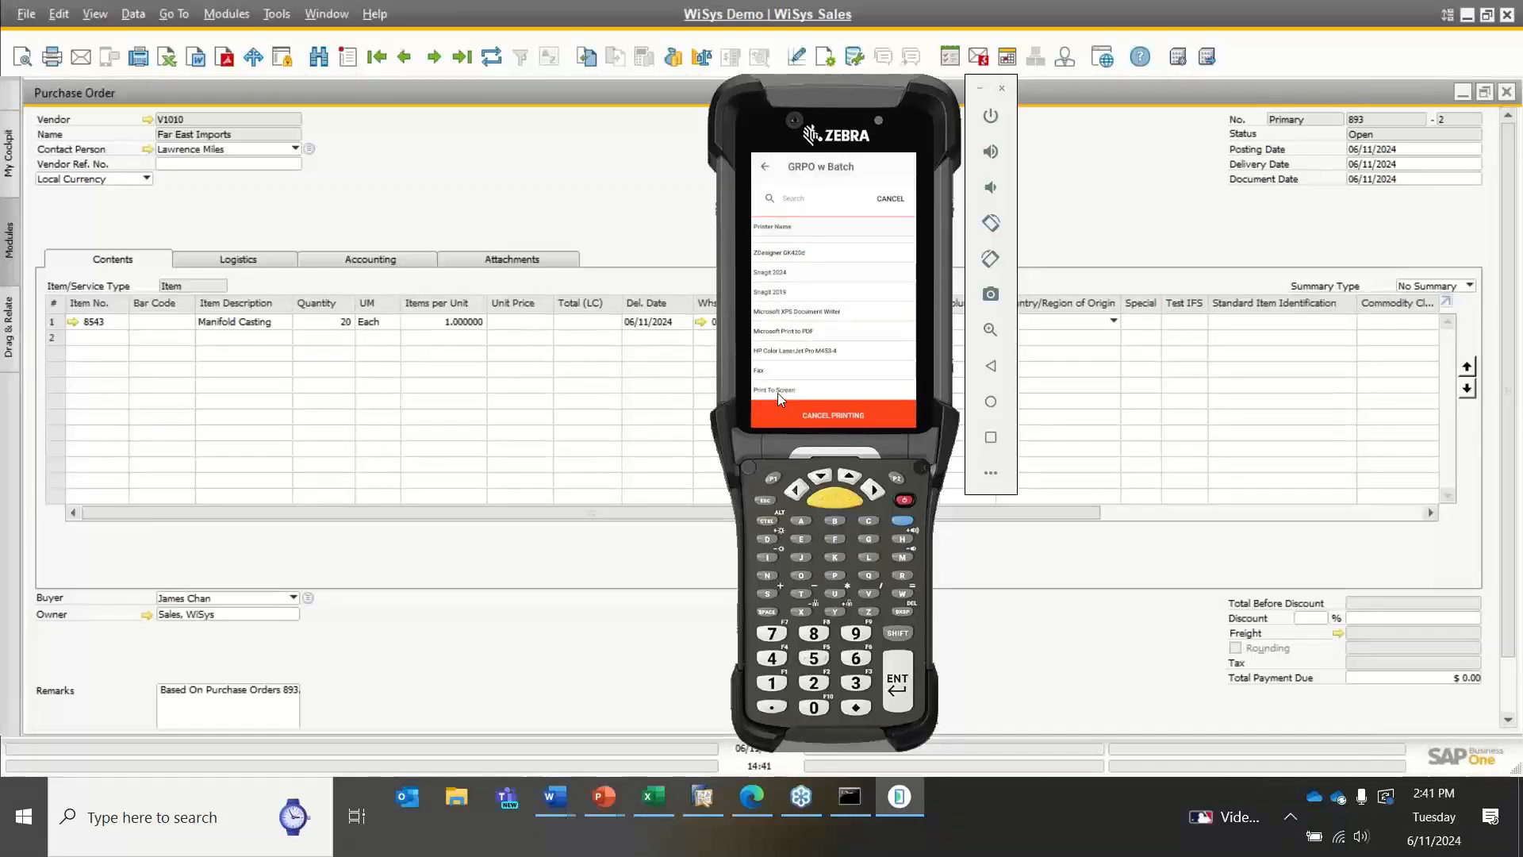
click(776, 390)
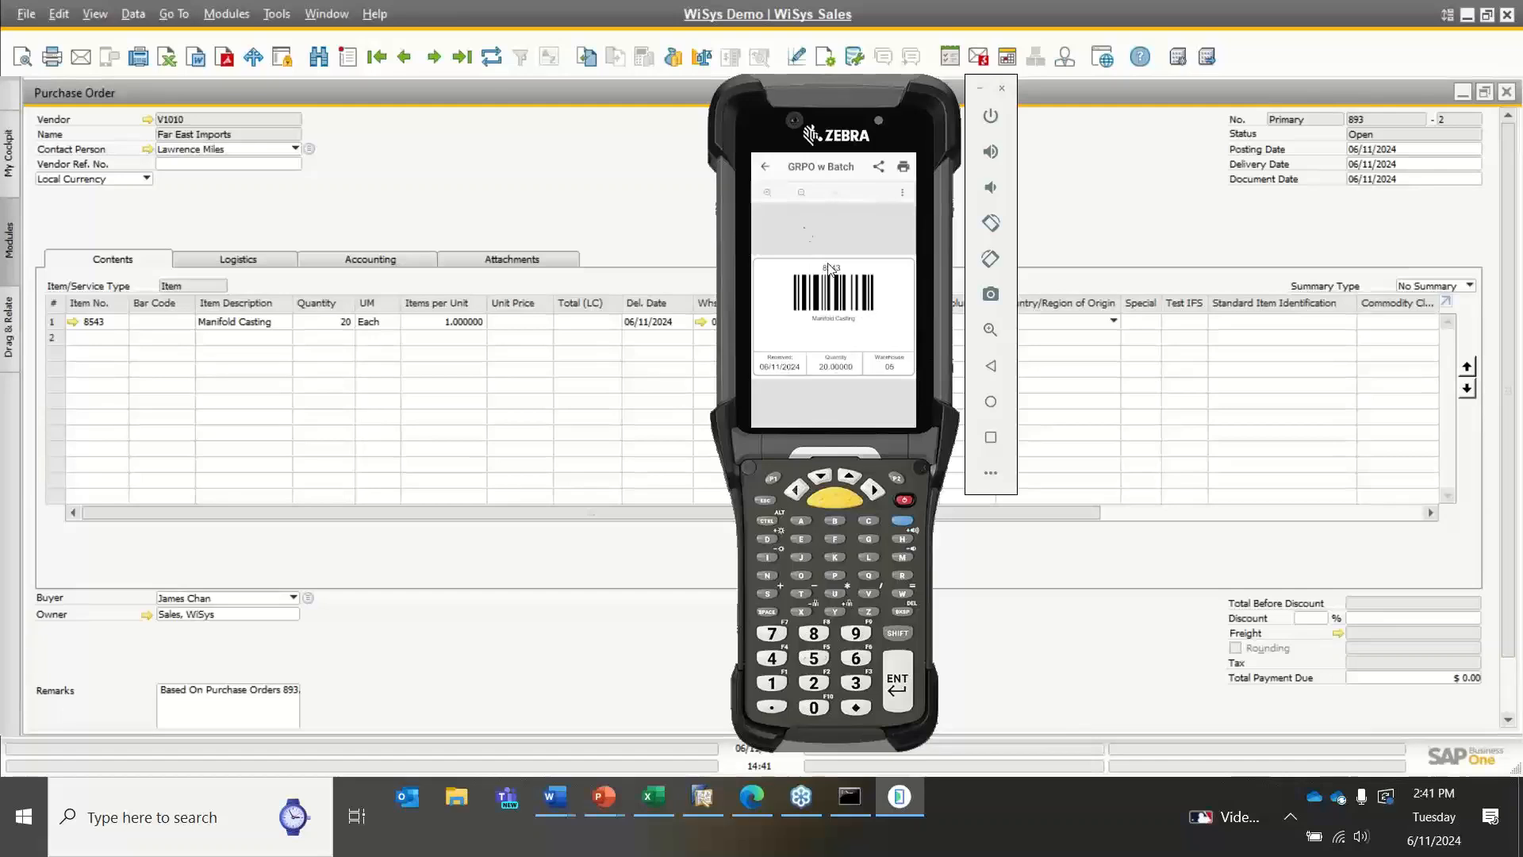
click(766, 168)
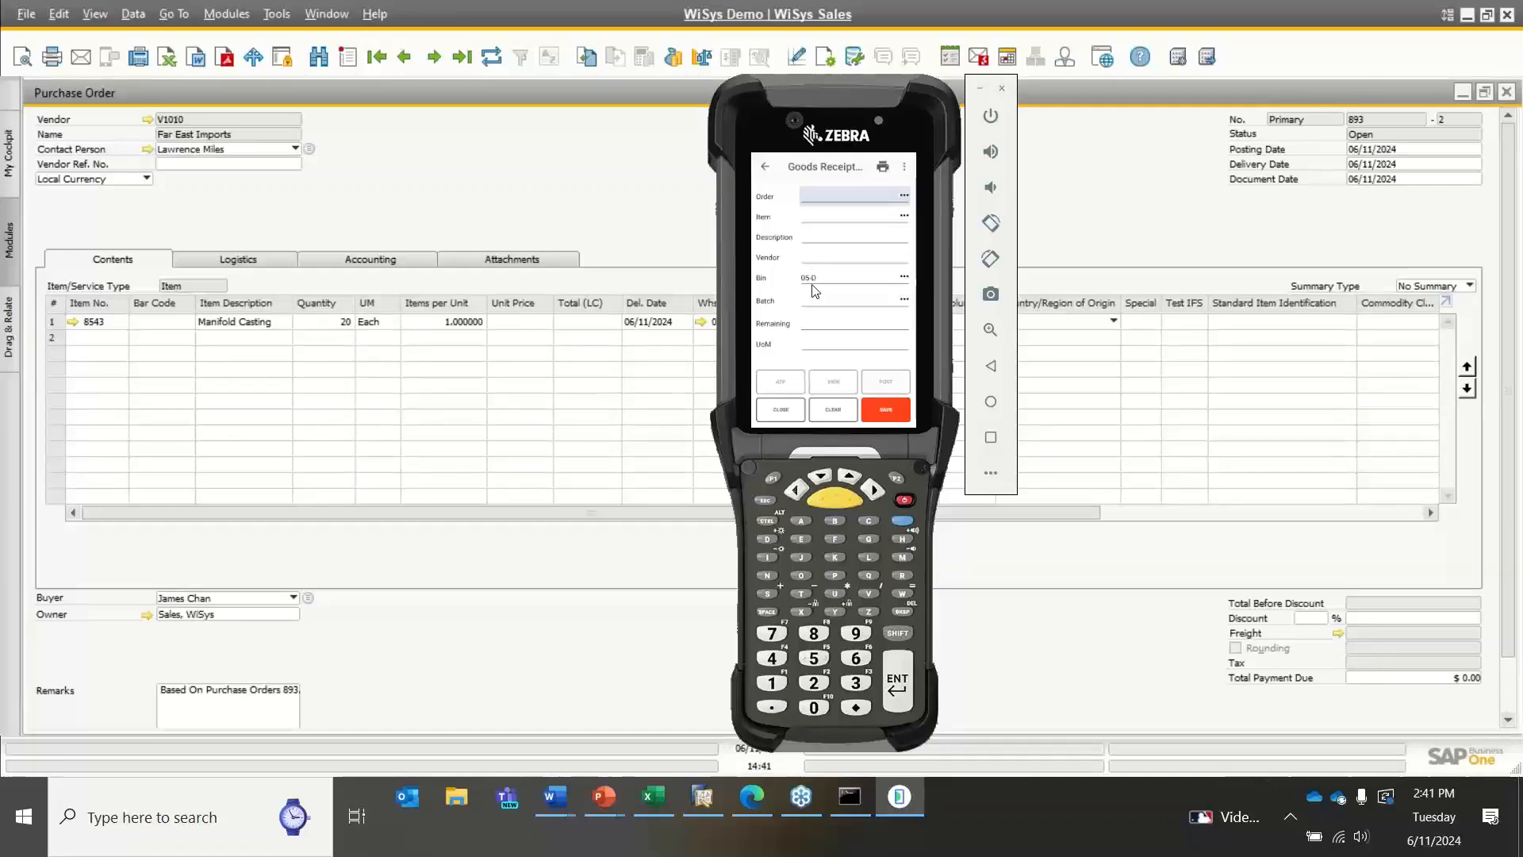
Switch to SAP Business One, refresh the purchase order and open its linked Goods Receipt PO through the relationship map
click(557, 181)
click(493, 57)
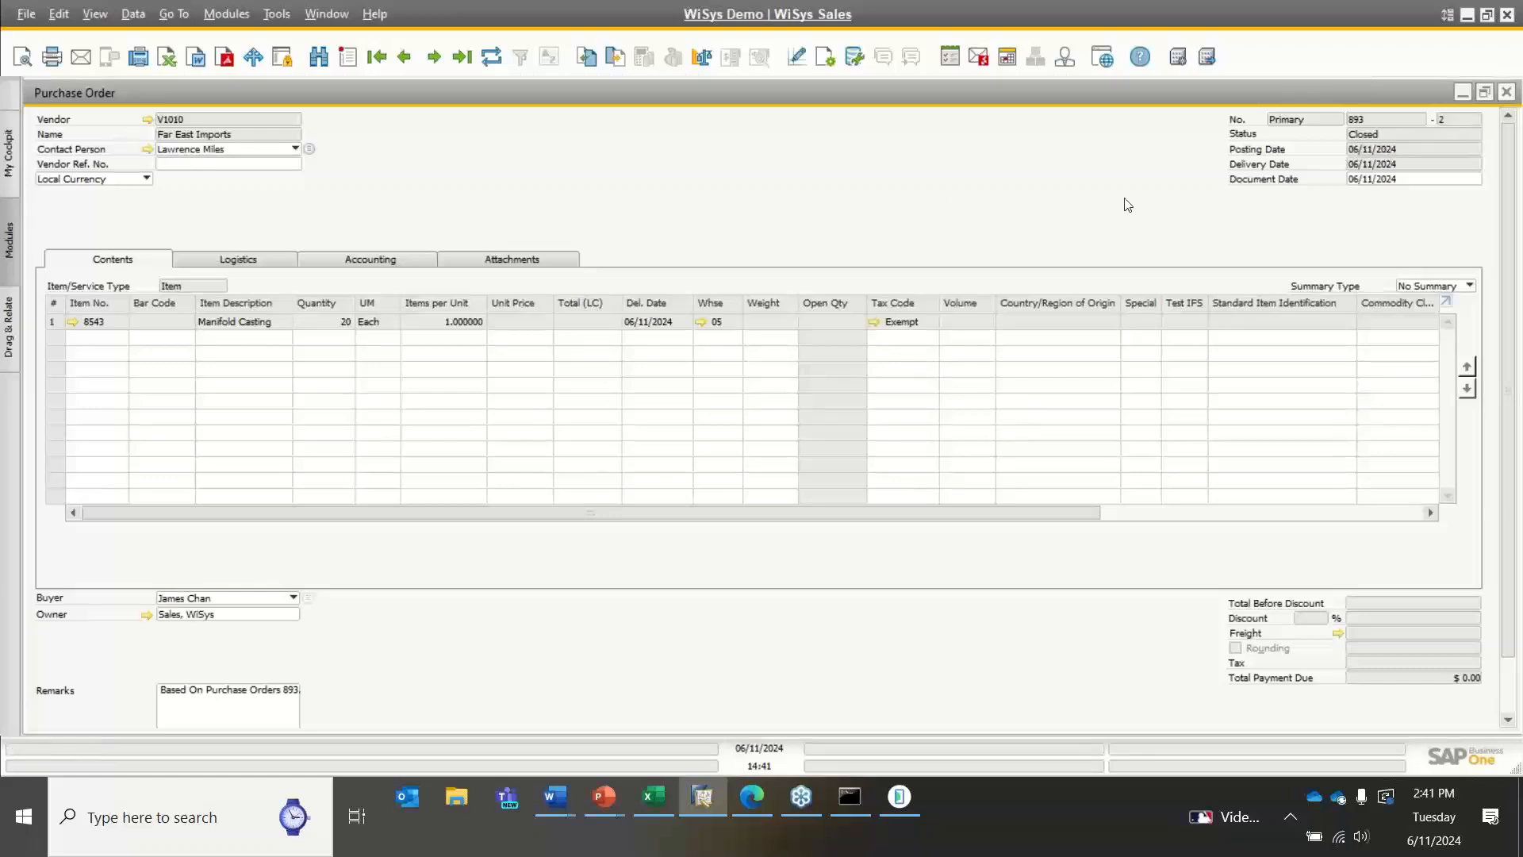
right_click(819, 205)
click(938, 420)
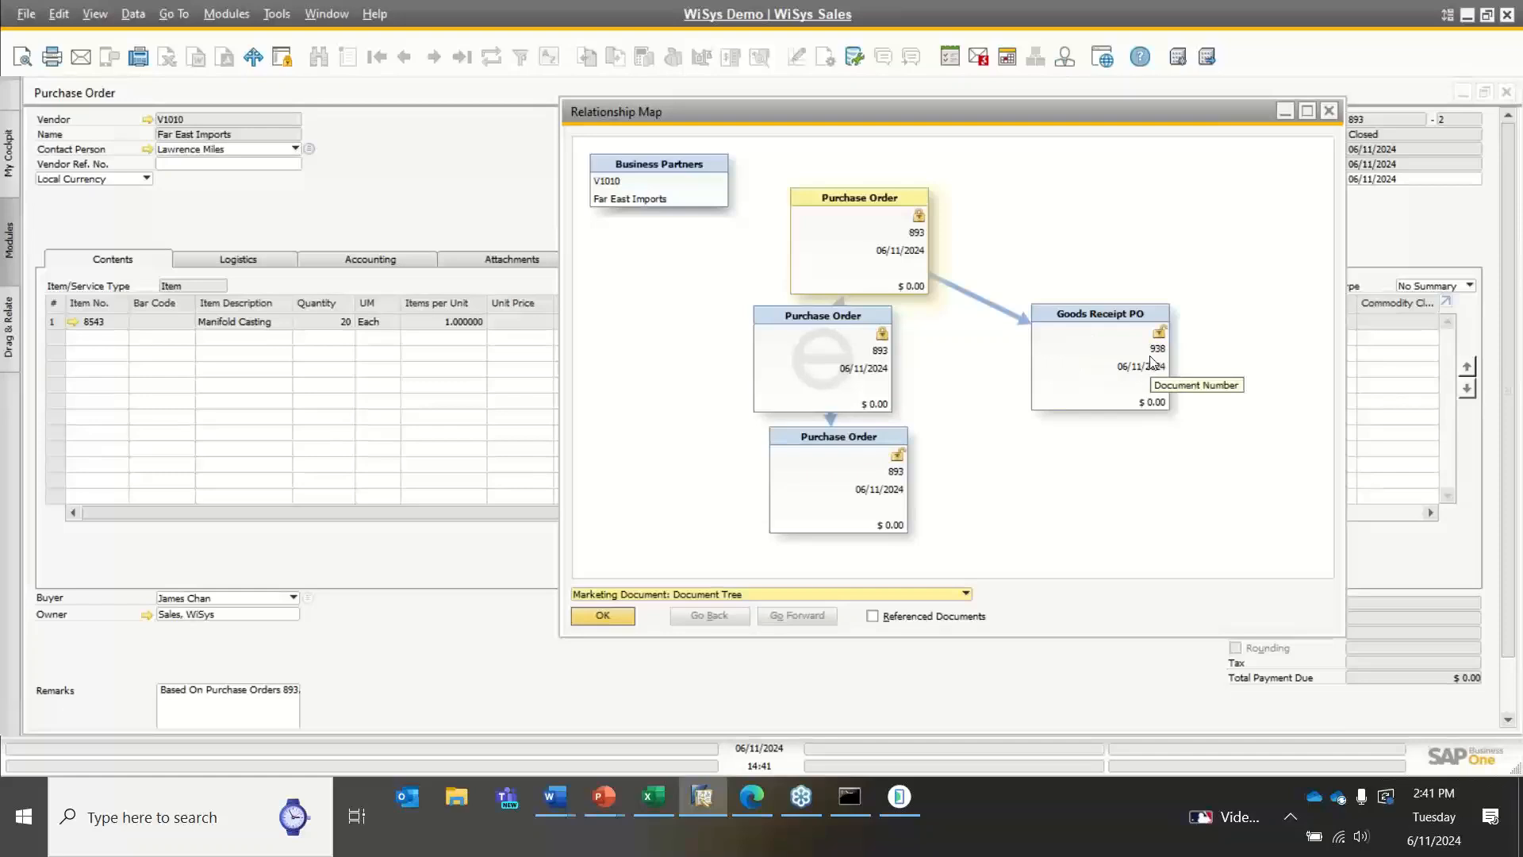
double_click(1119, 357)
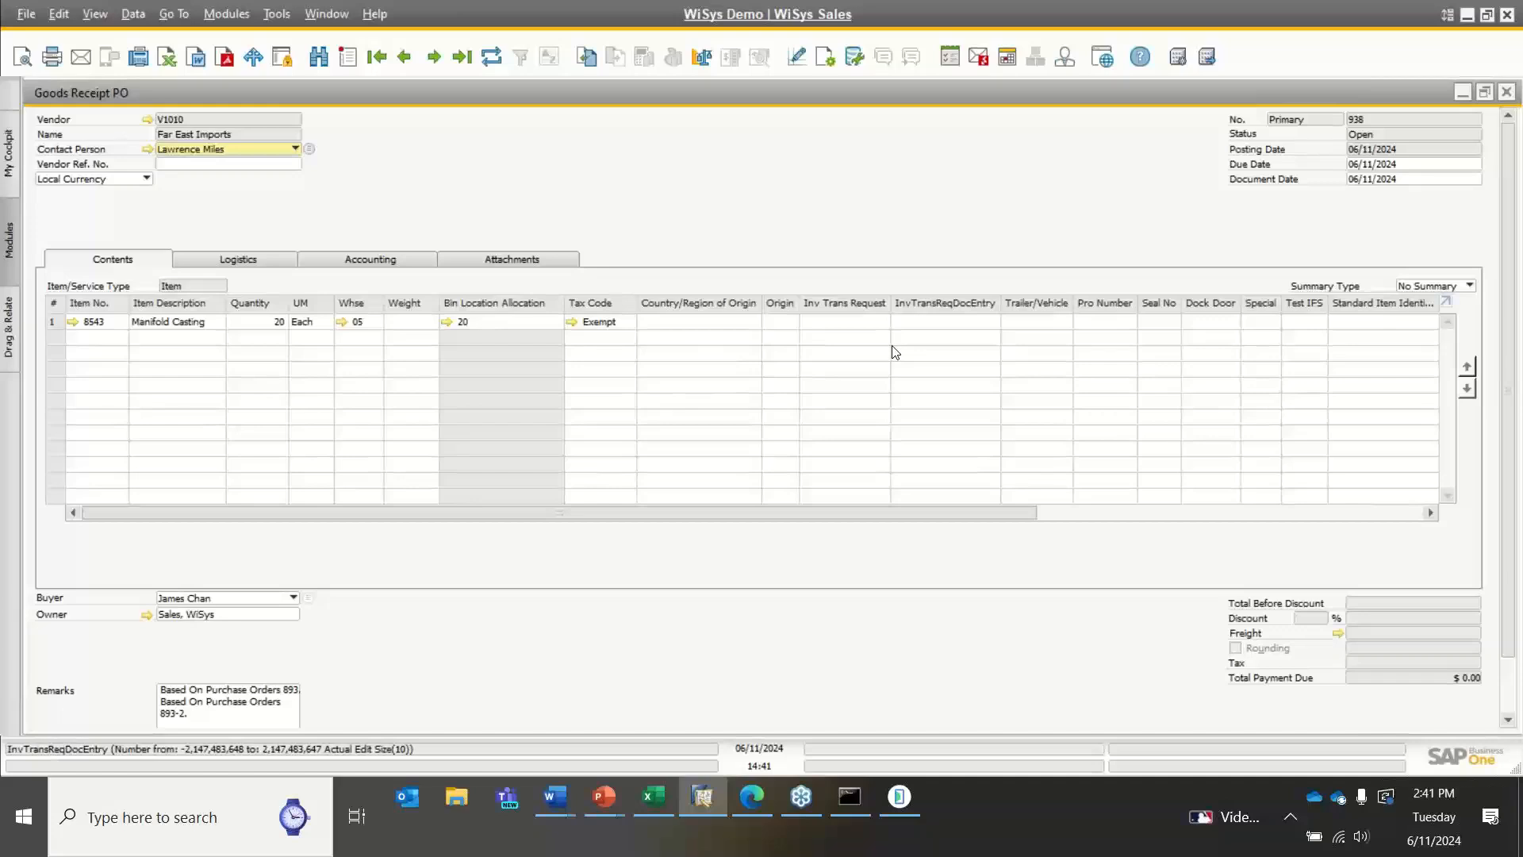
In the Android emulator, use Put Away to move 3 of item 8543 from bin 05-D to bin 05-DAMAGED
click(905, 798)
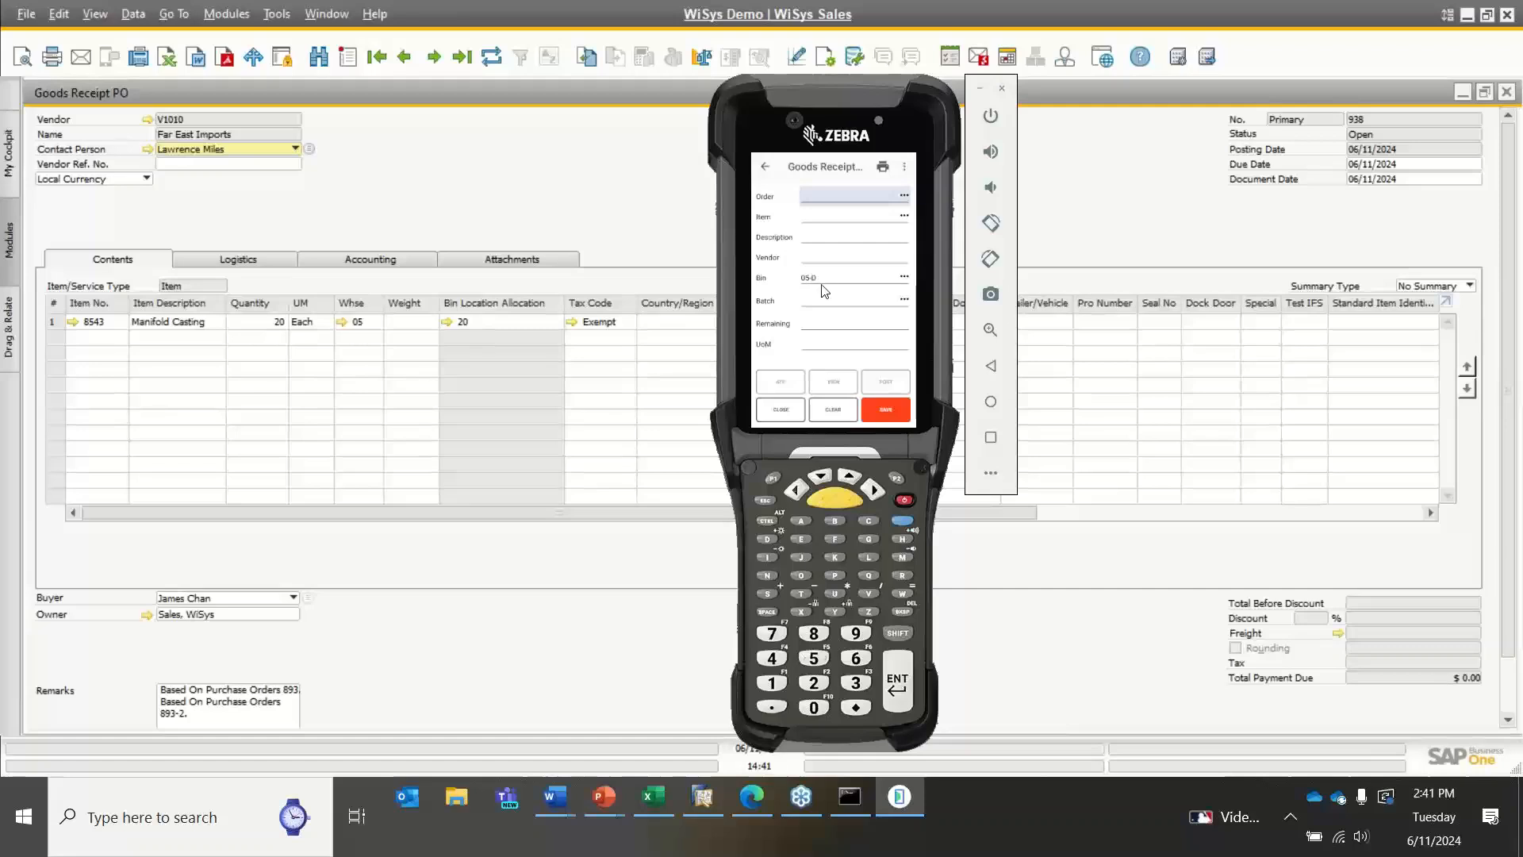
click(764, 167)
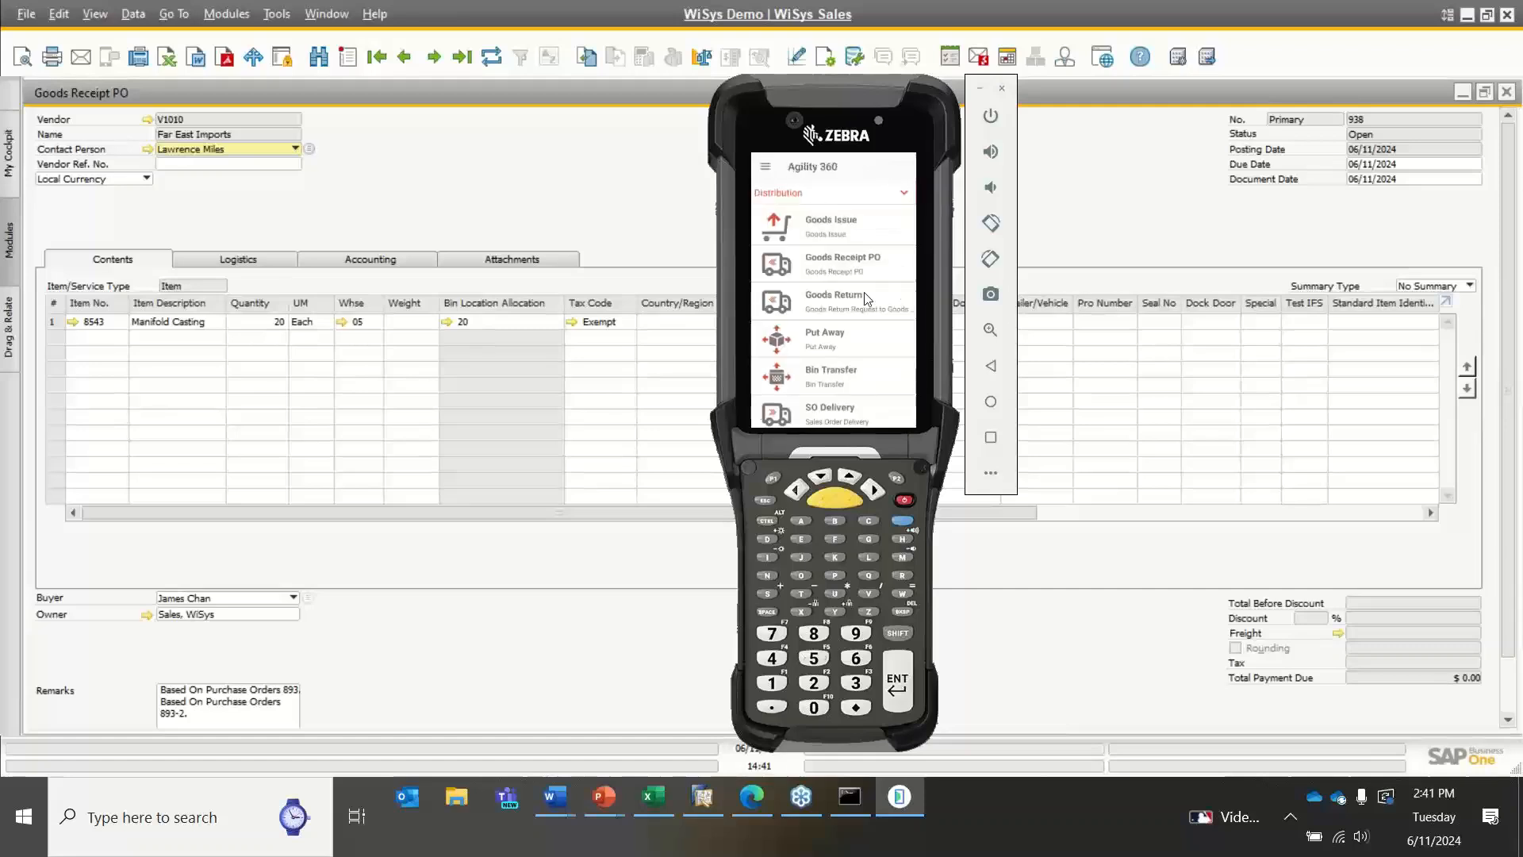
click(829, 334)
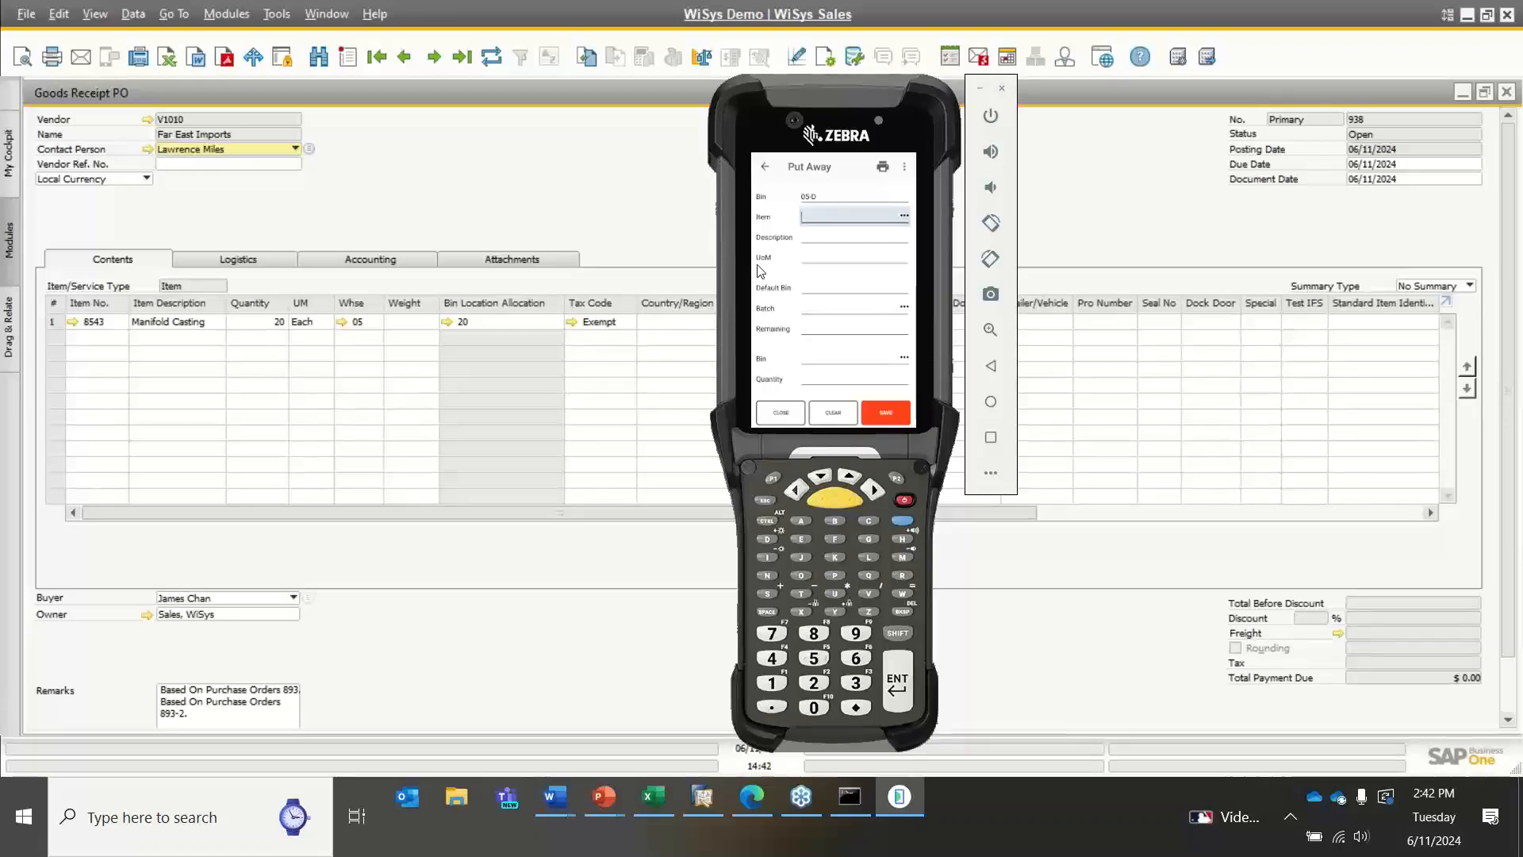
text(8543)
key(Return)
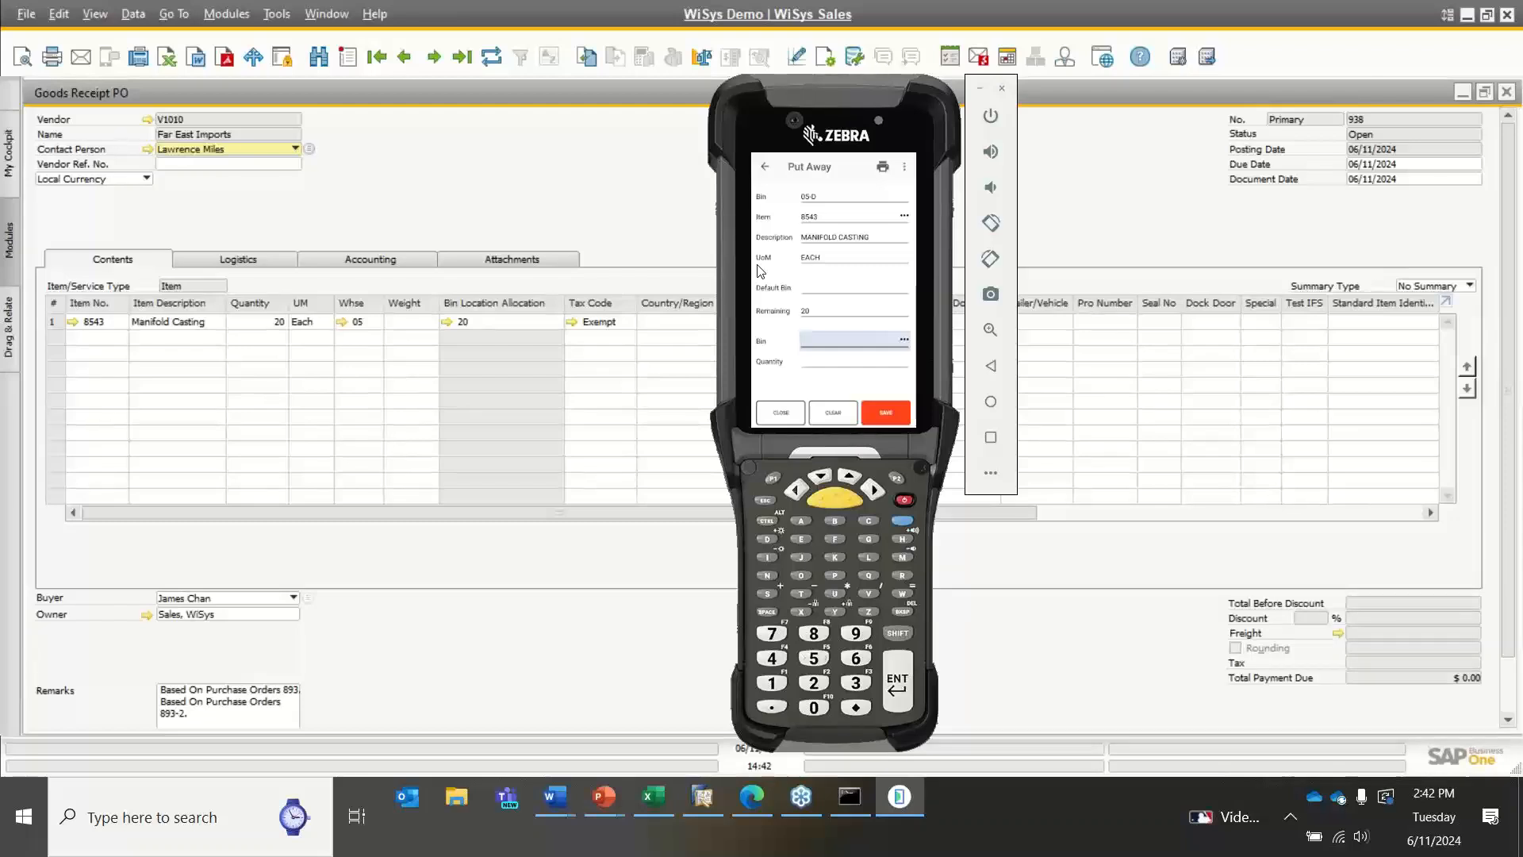
text(05-DAMAGED)
key(Return)
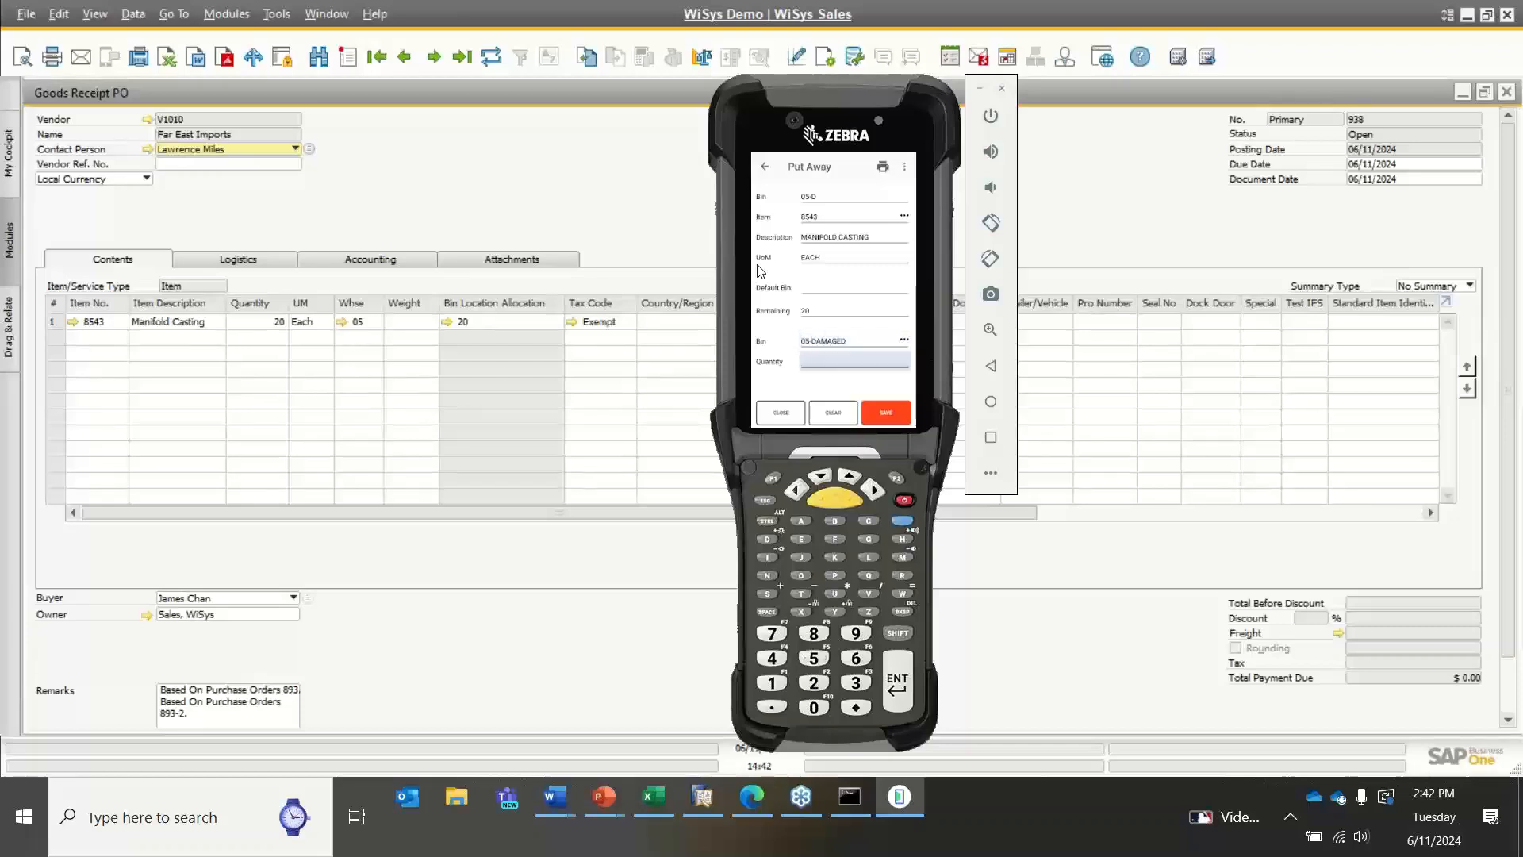
text(3)
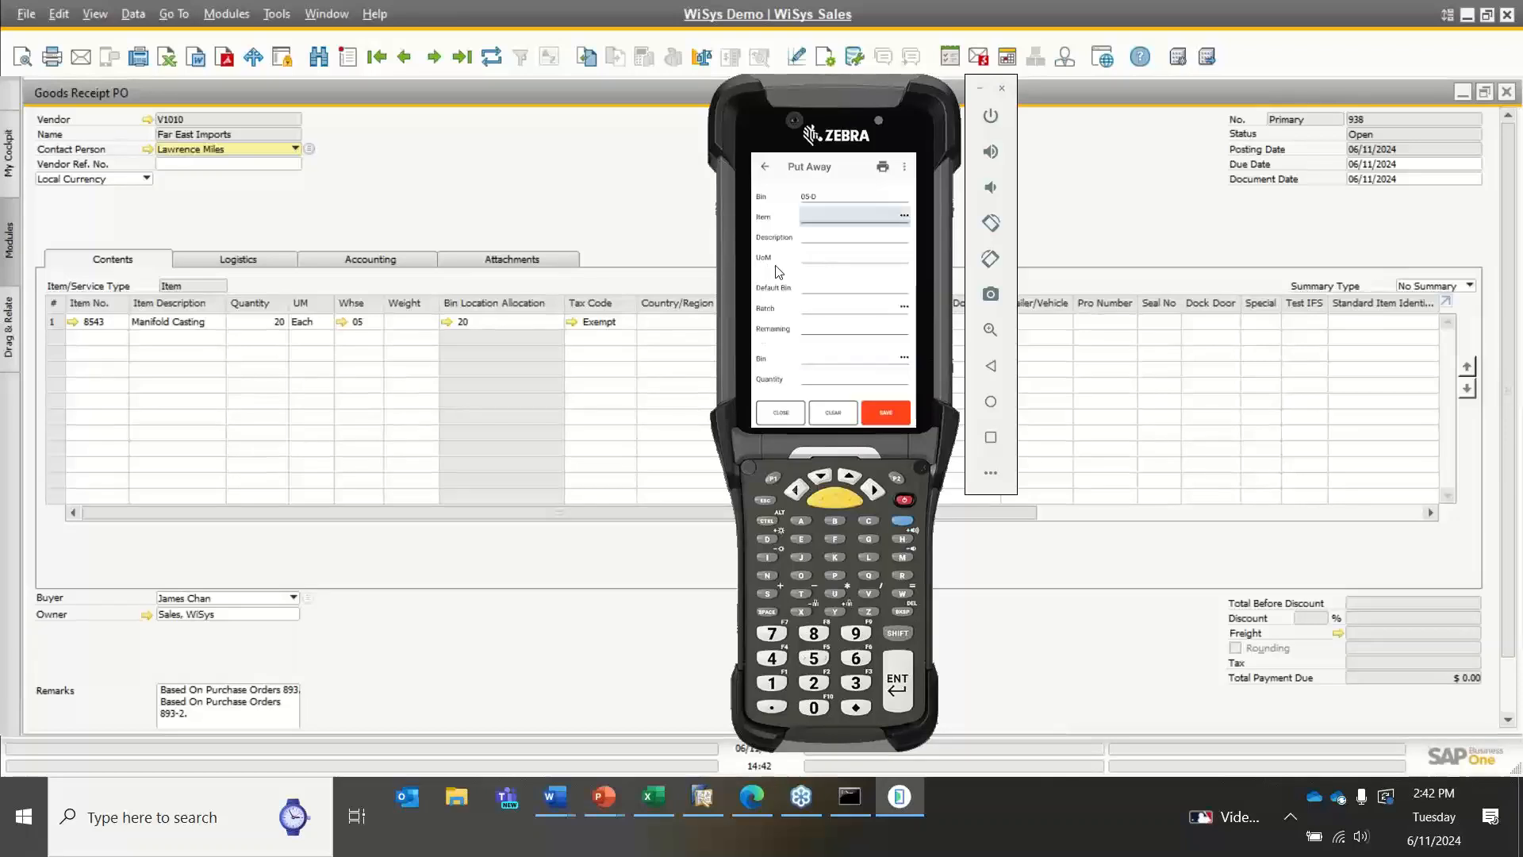
Switch to SAP Business One and open the latest Inventory Transfer record to examine the bin movement
click(329, 206)
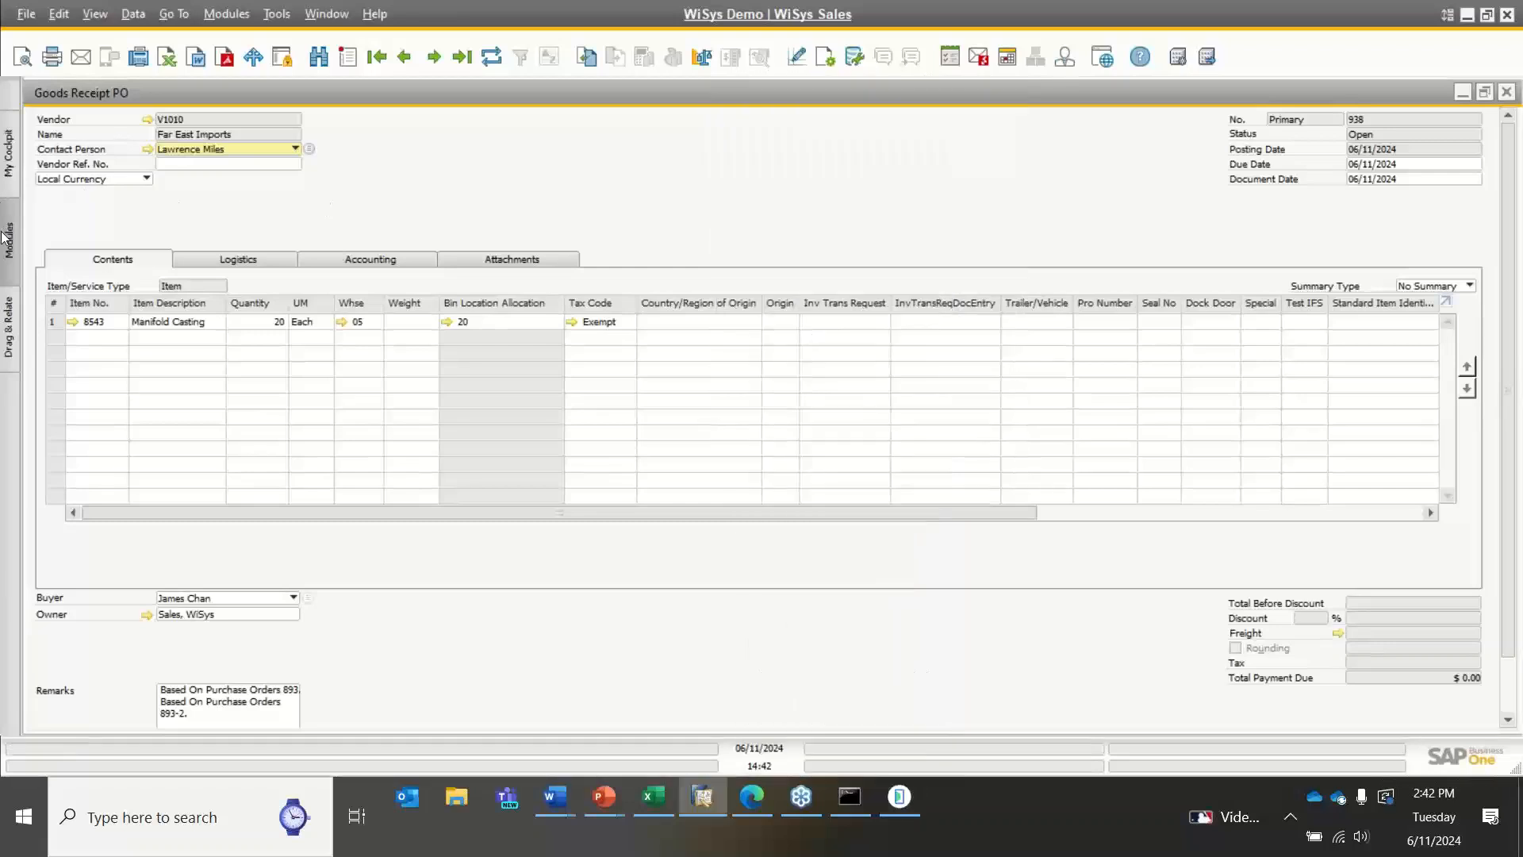
click(12, 260)
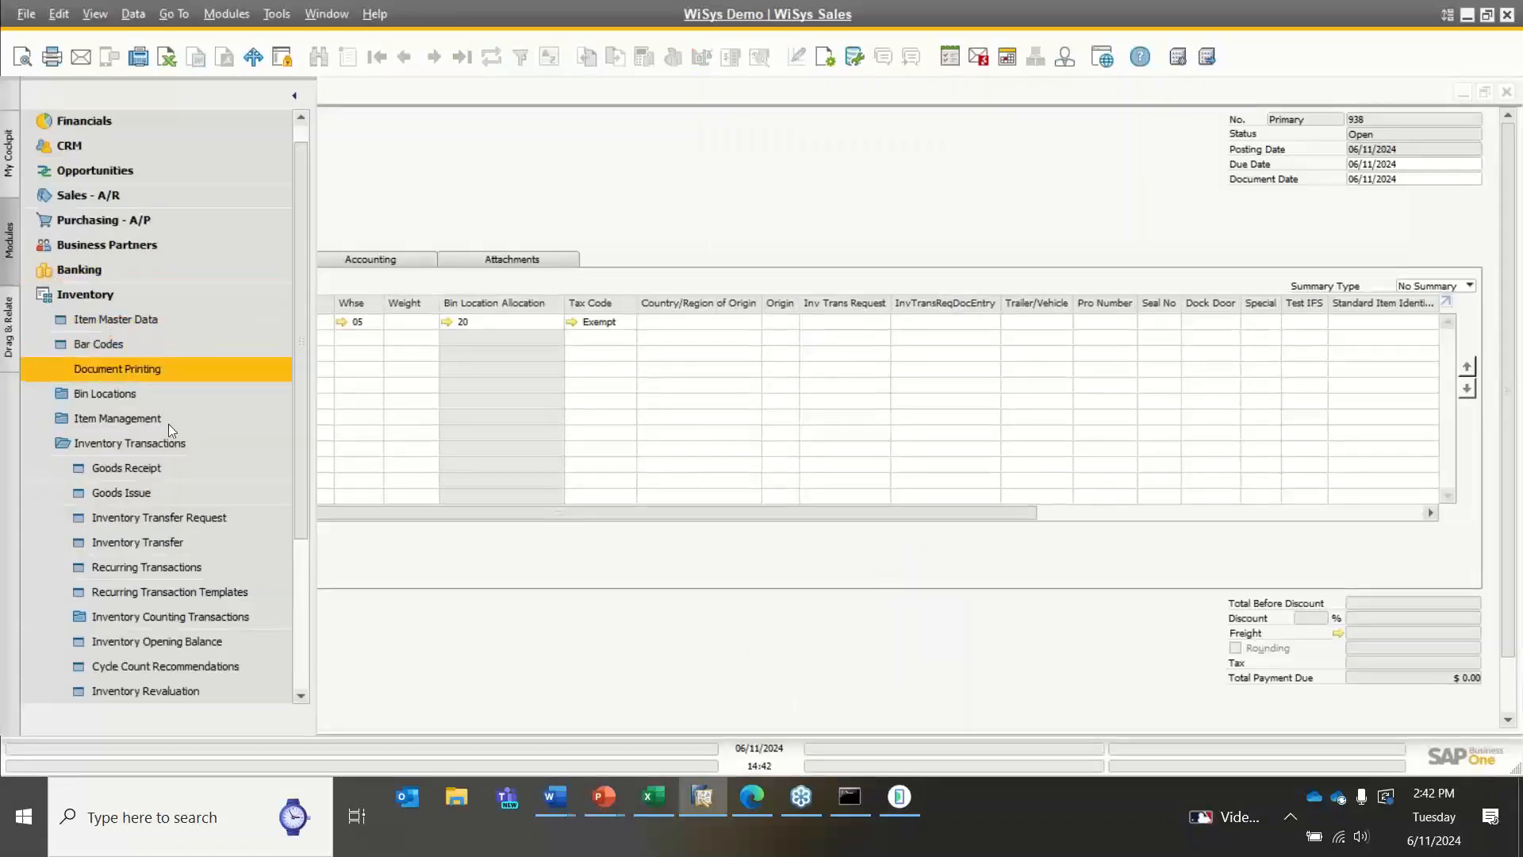
click(145, 541)
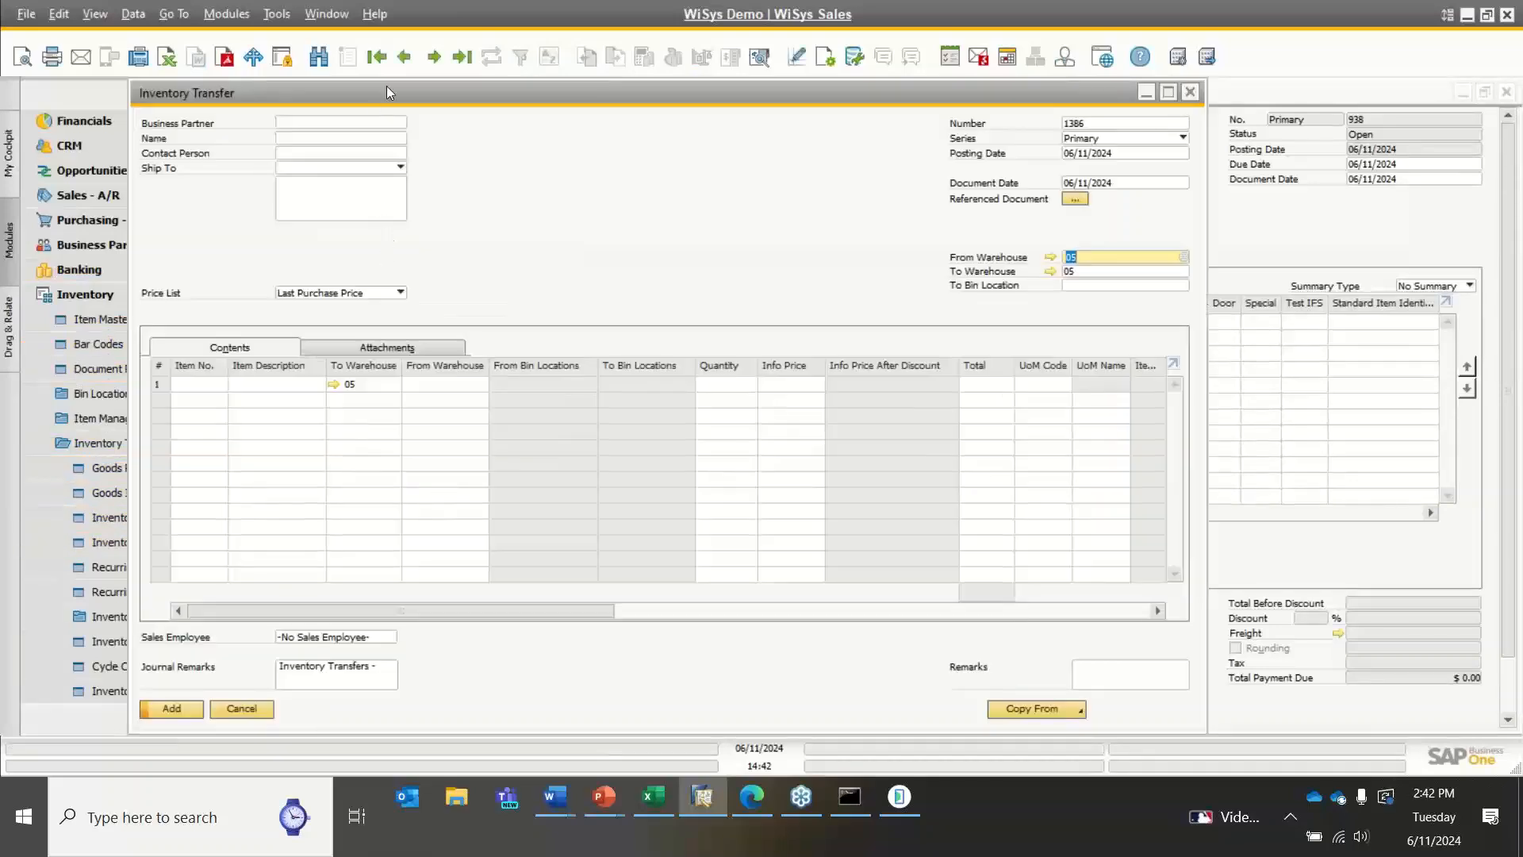
click(405, 57)
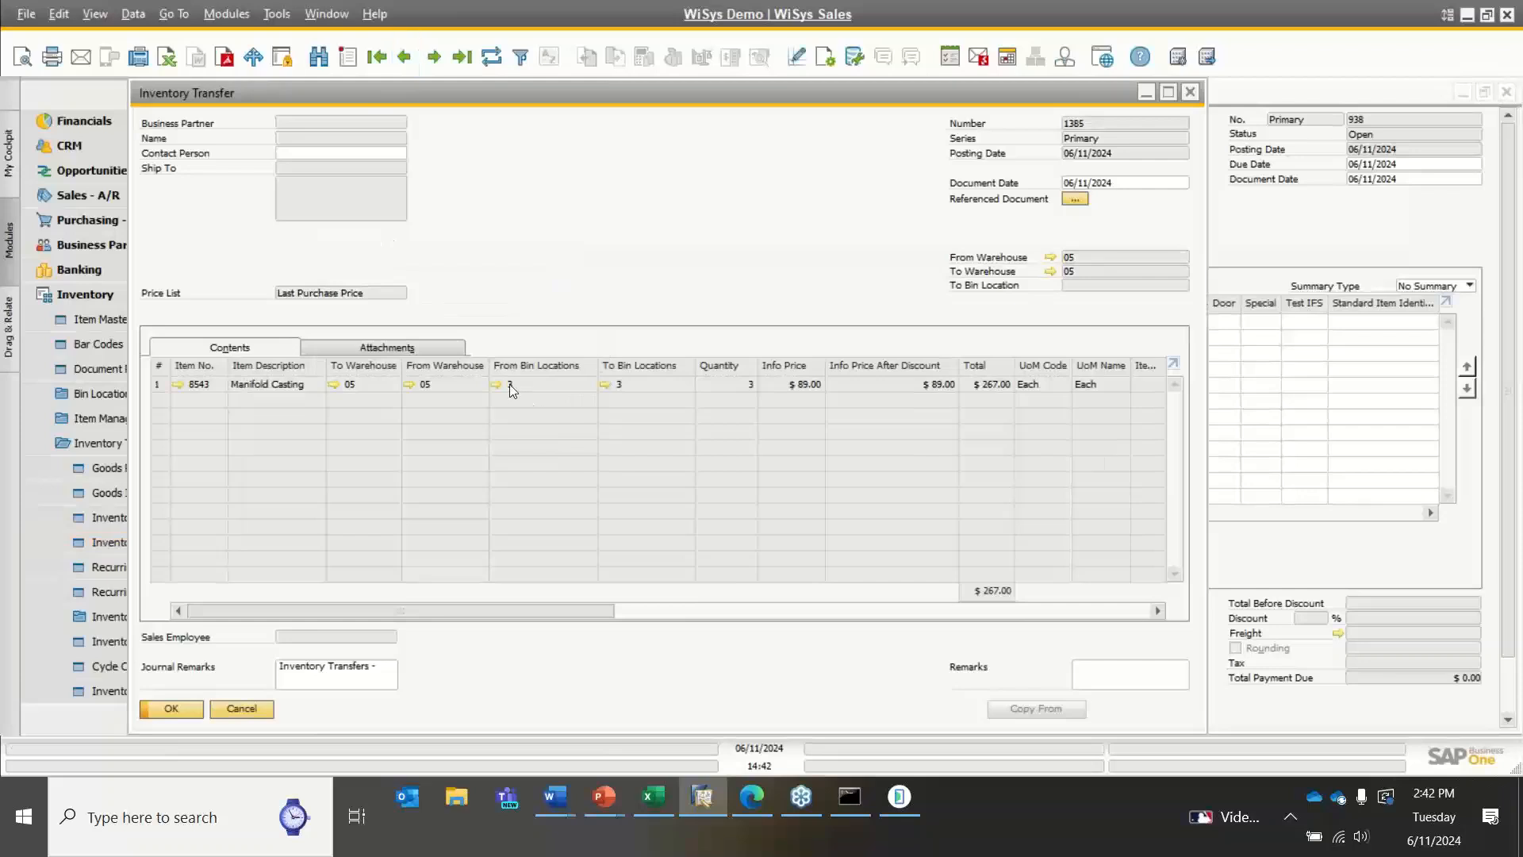
Examine the bin movement of item 8543 from its To Bin Locations link, and close the Inventory Transfer
click(605, 384)
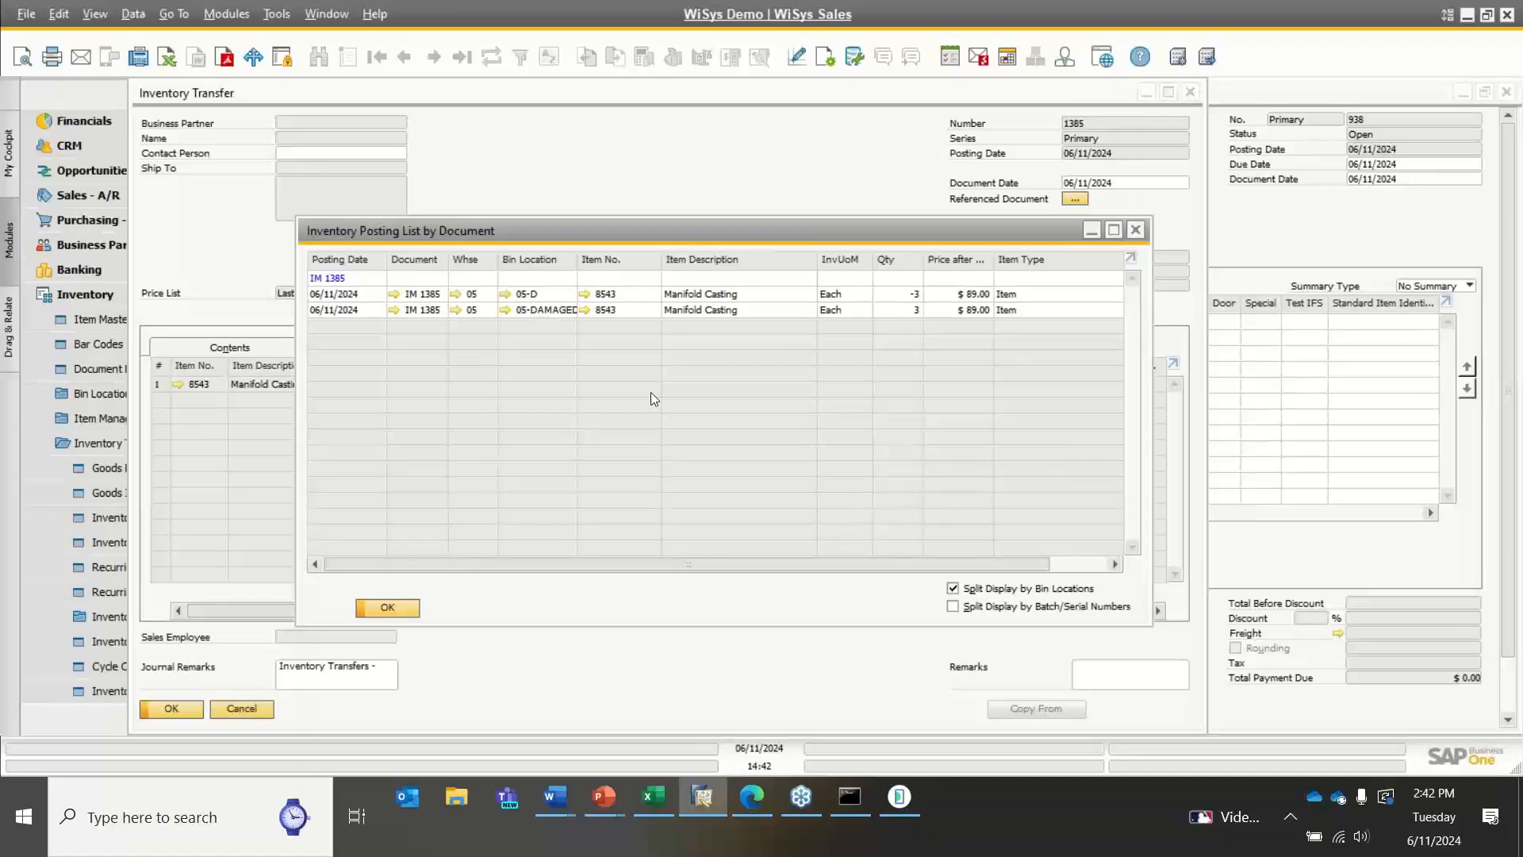
click(1135, 231)
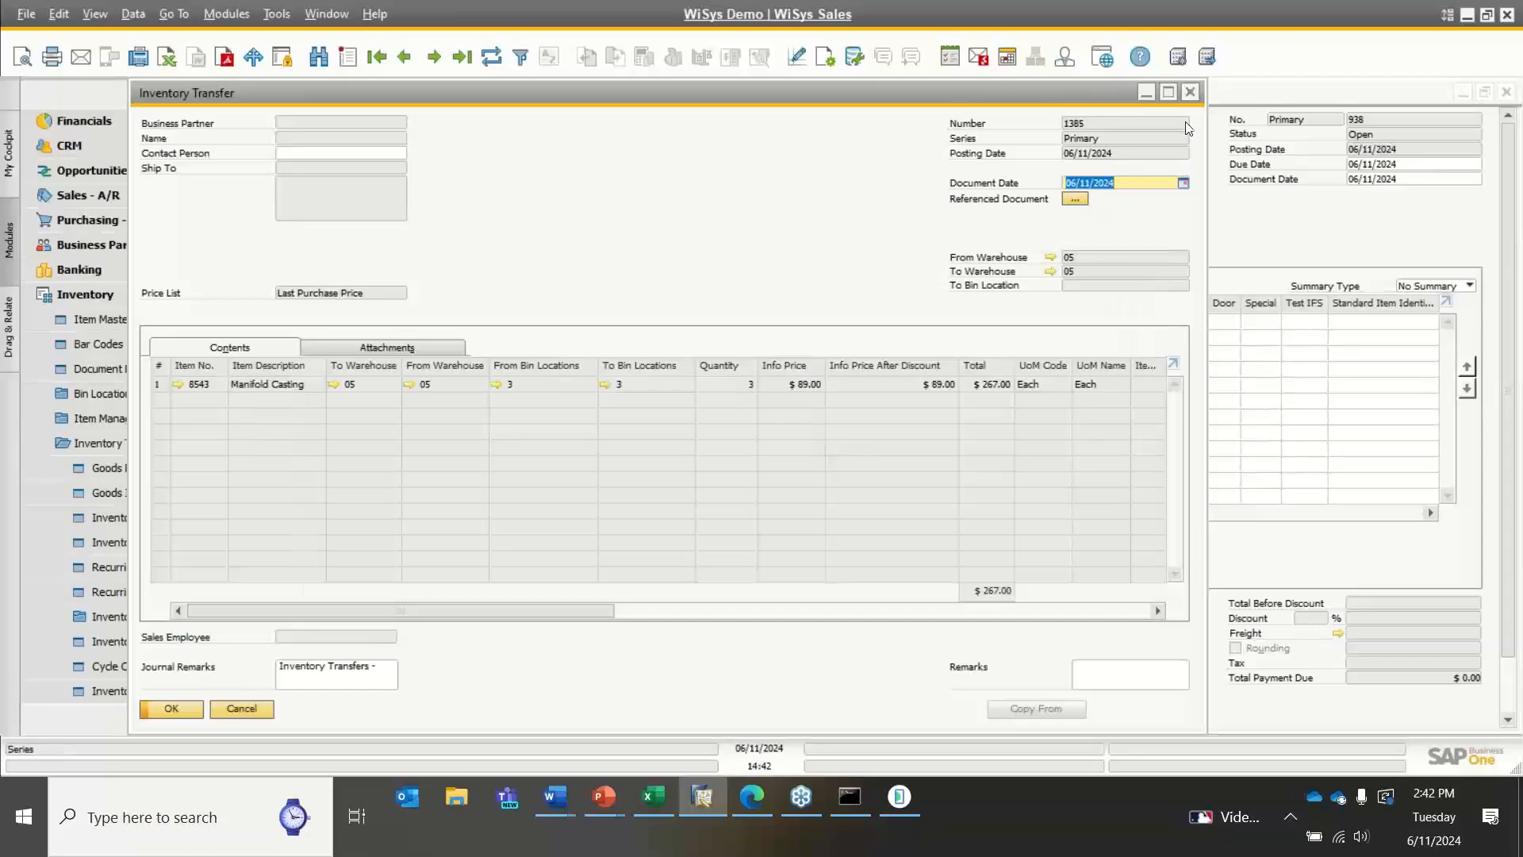
click(1187, 93)
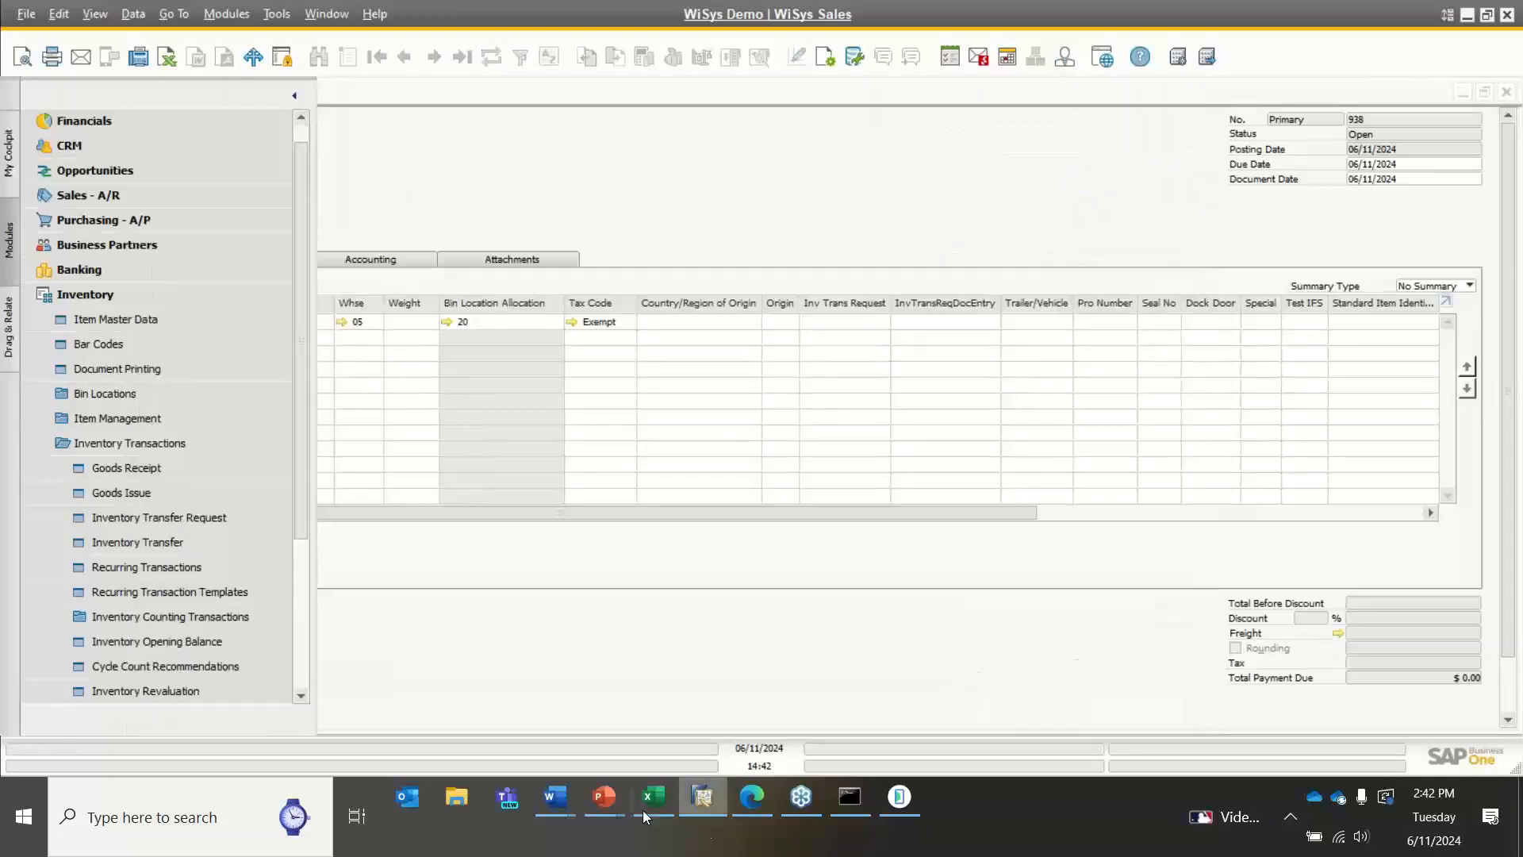
Switch to the Android emulator and put away 17 of item 8543 from bin 05-D to bin 05-A1
click(916, 794)
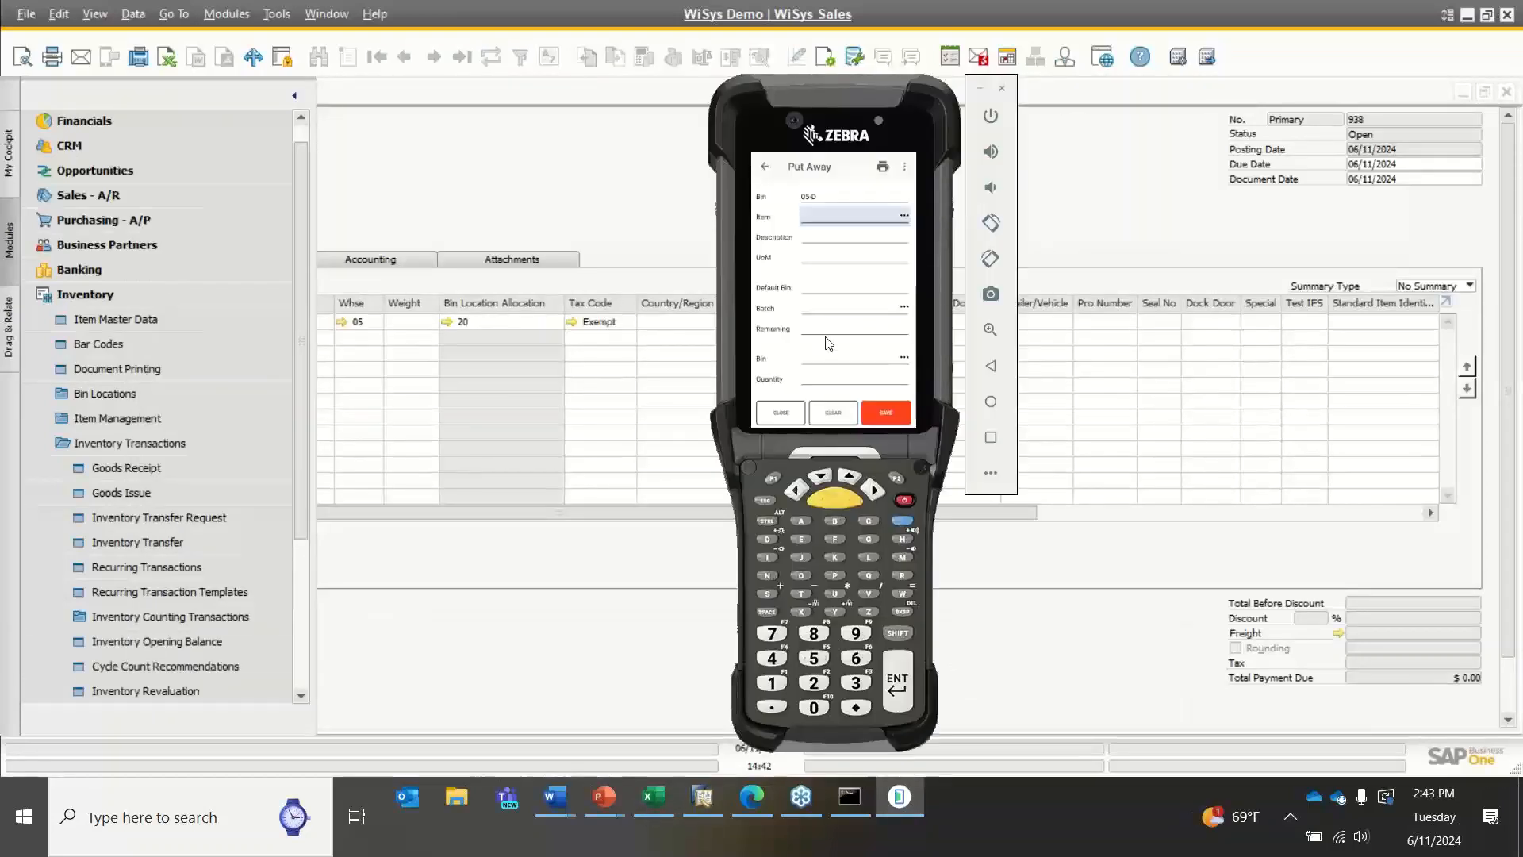
text(8543)
key(Return)
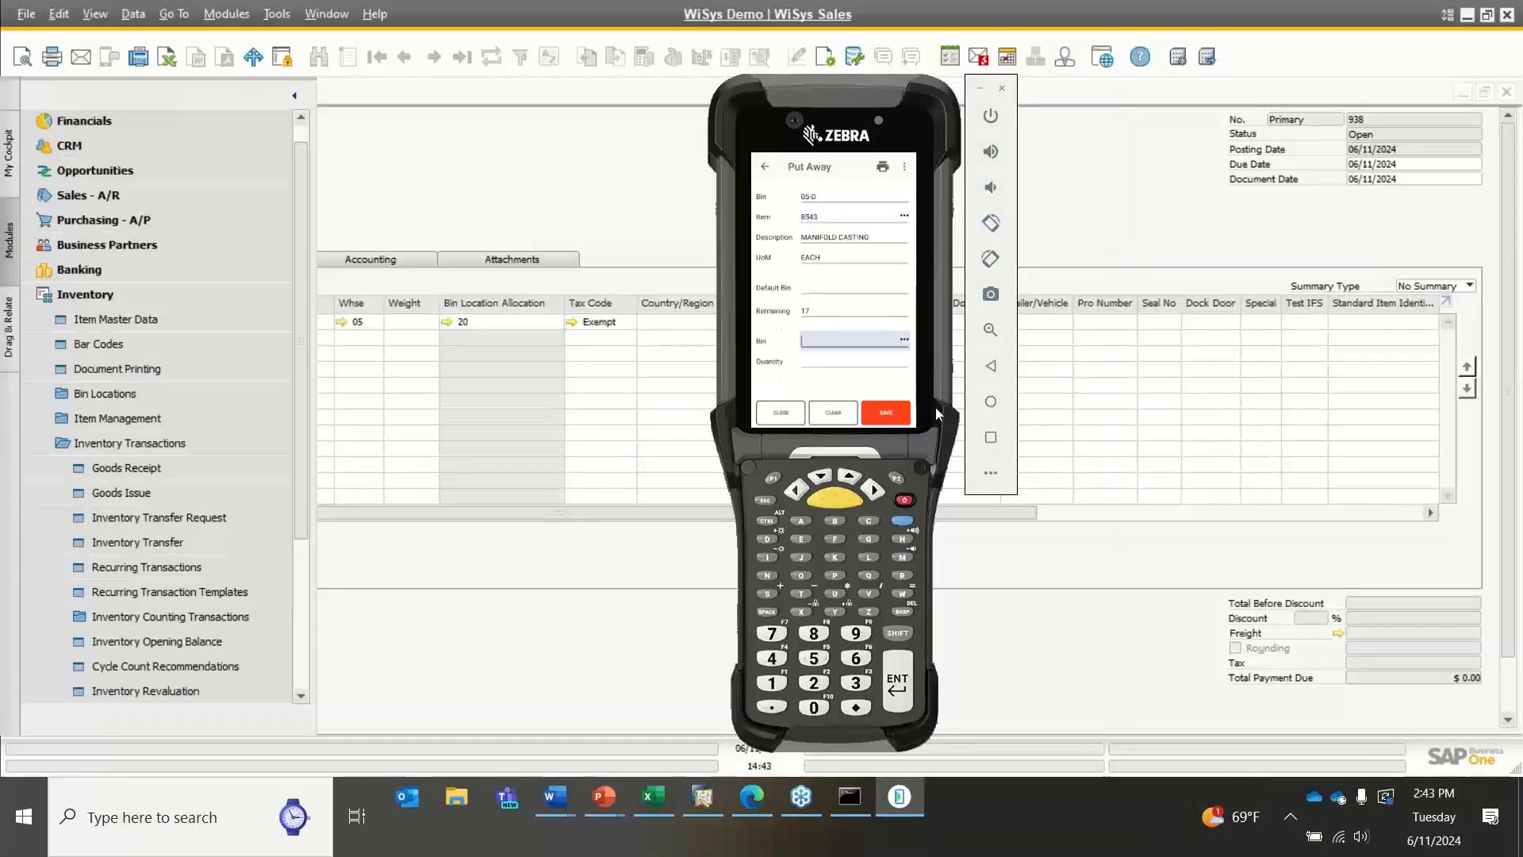
click(903, 340)
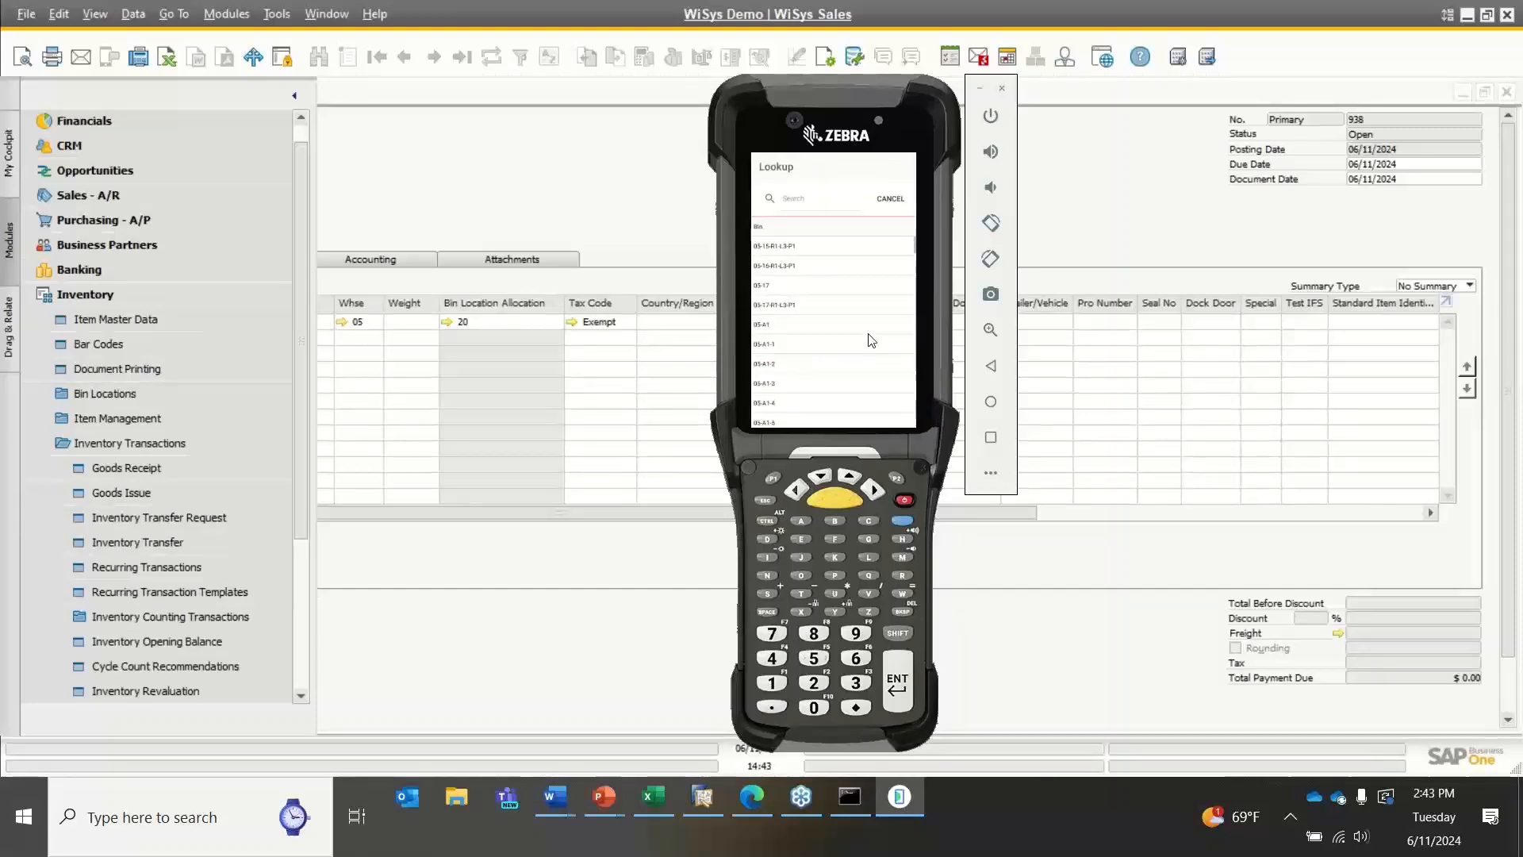
click(829, 330)
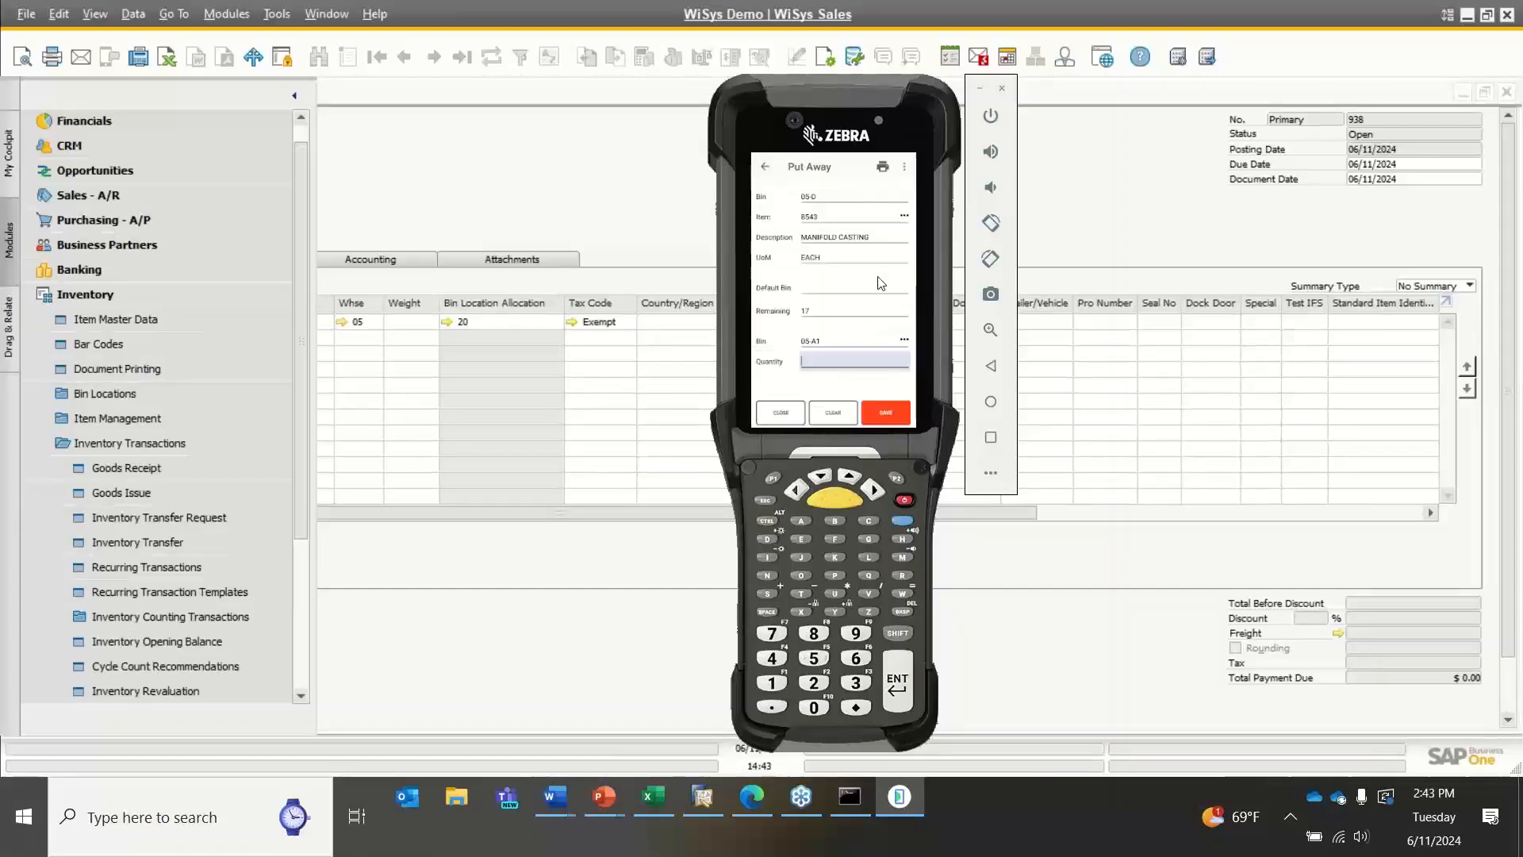
text(17)
key(Return)
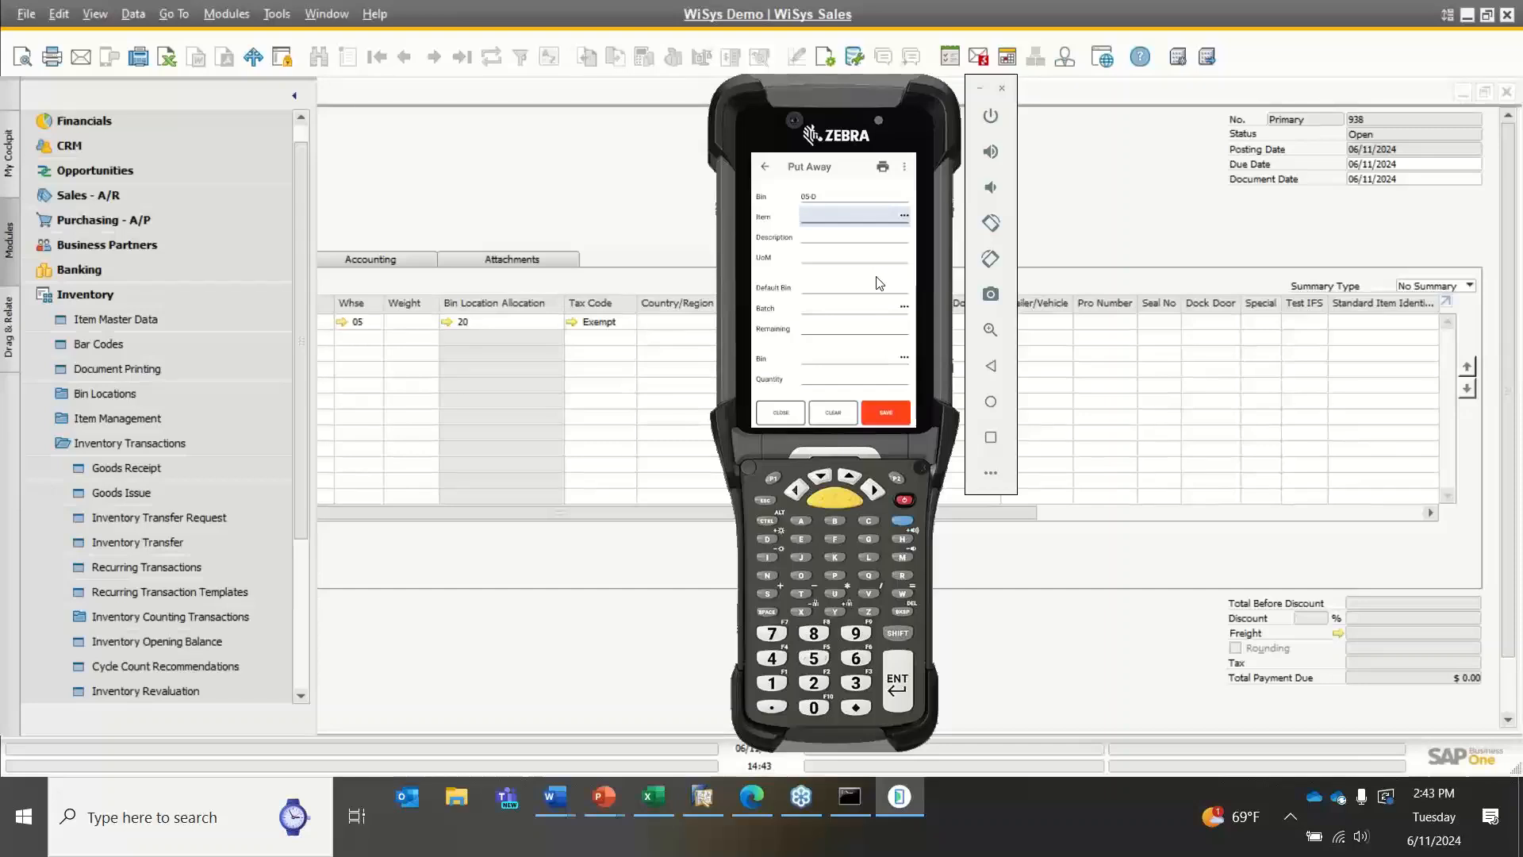
Switch to SAP Business One and copy the Goods Receipt PO to a Goods Return Request
click(609, 152)
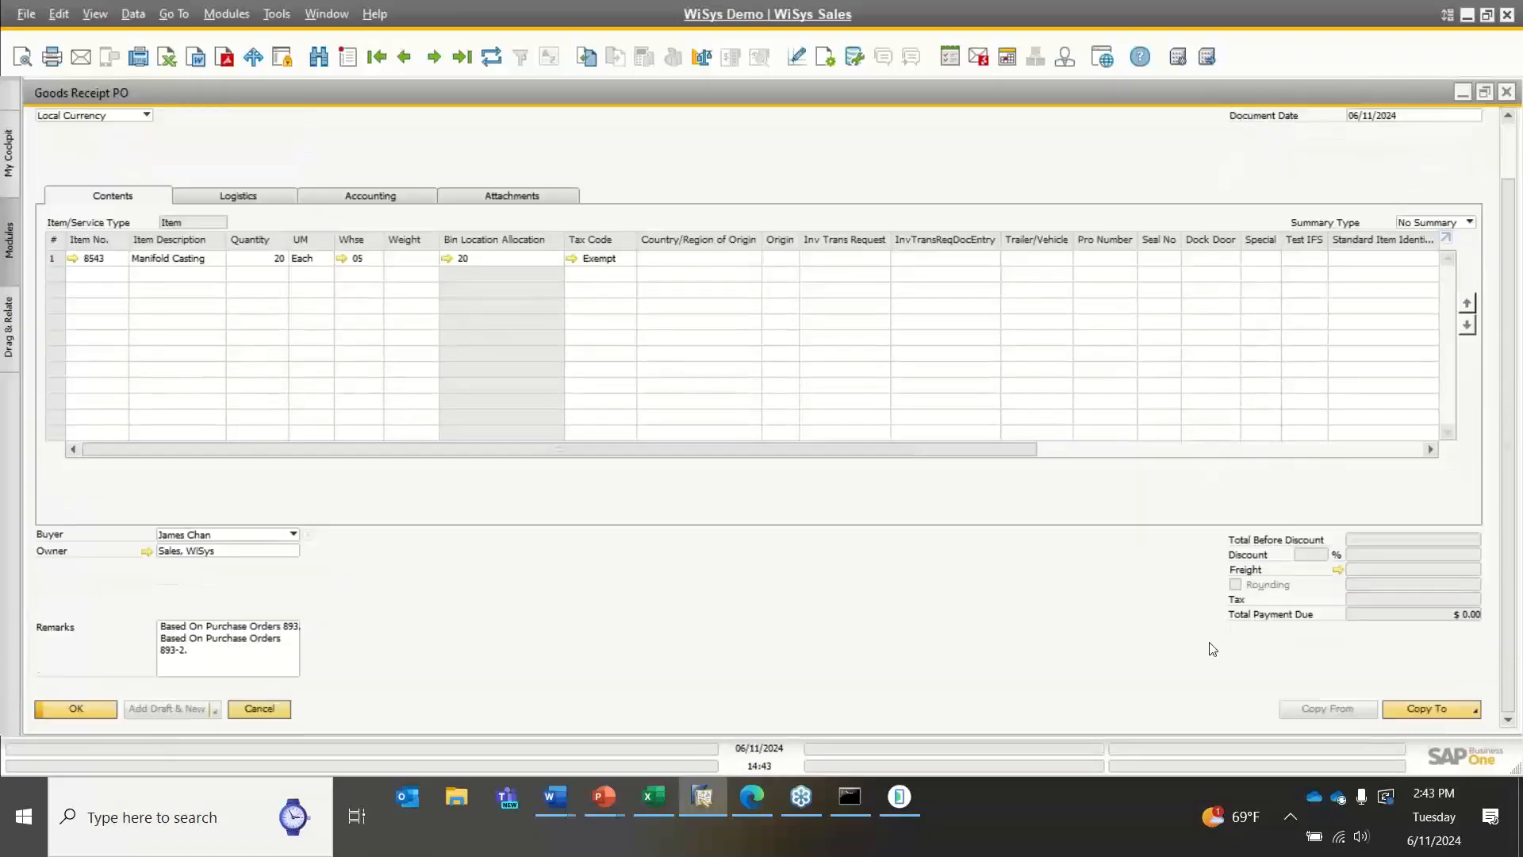
scroll(1199, 555, down, 2)
click(1417, 706)
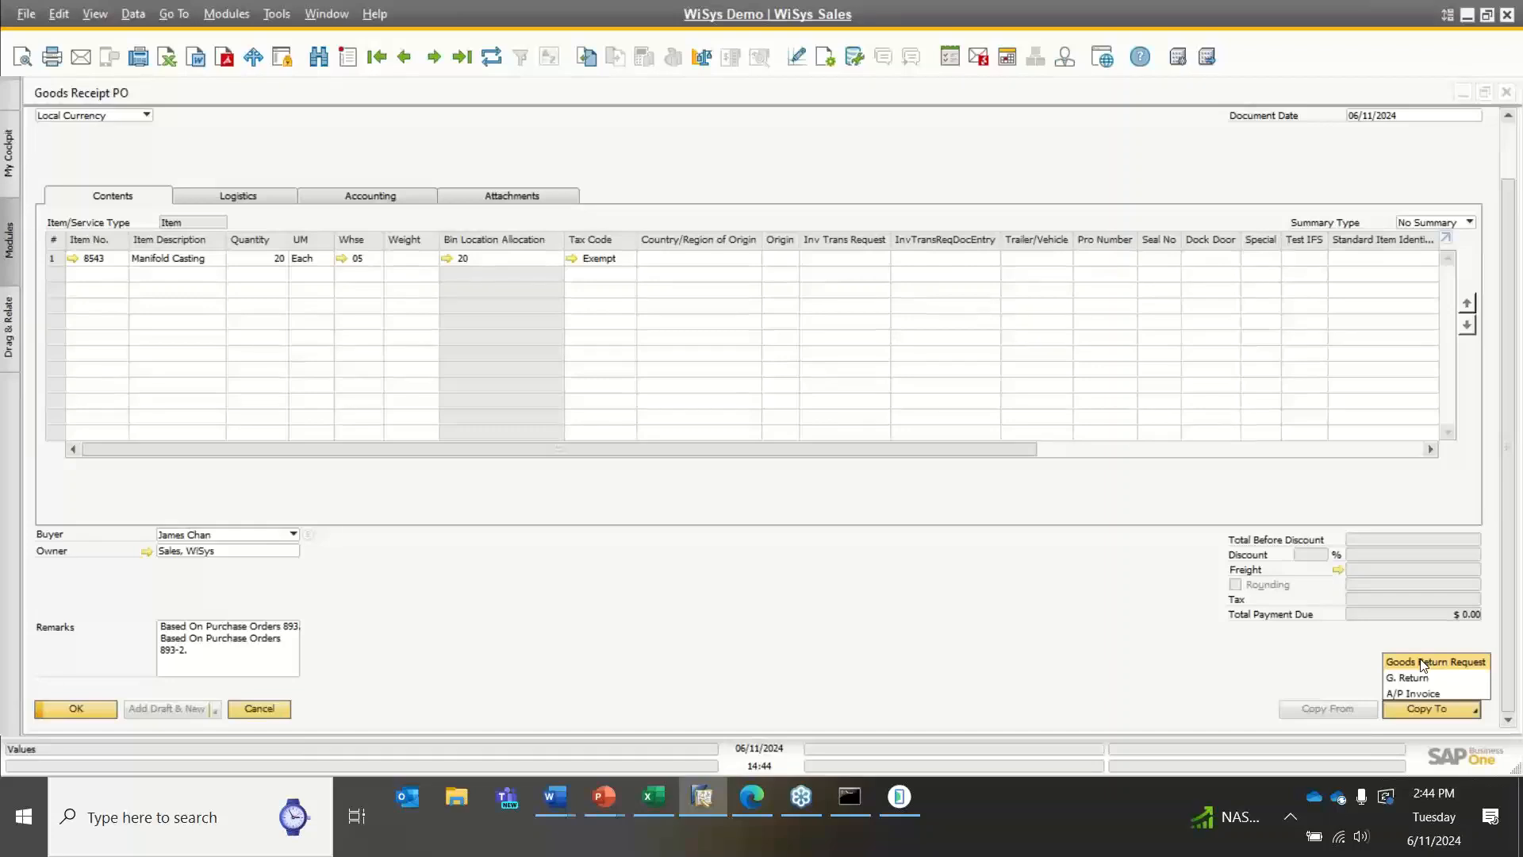
click(1423, 662)
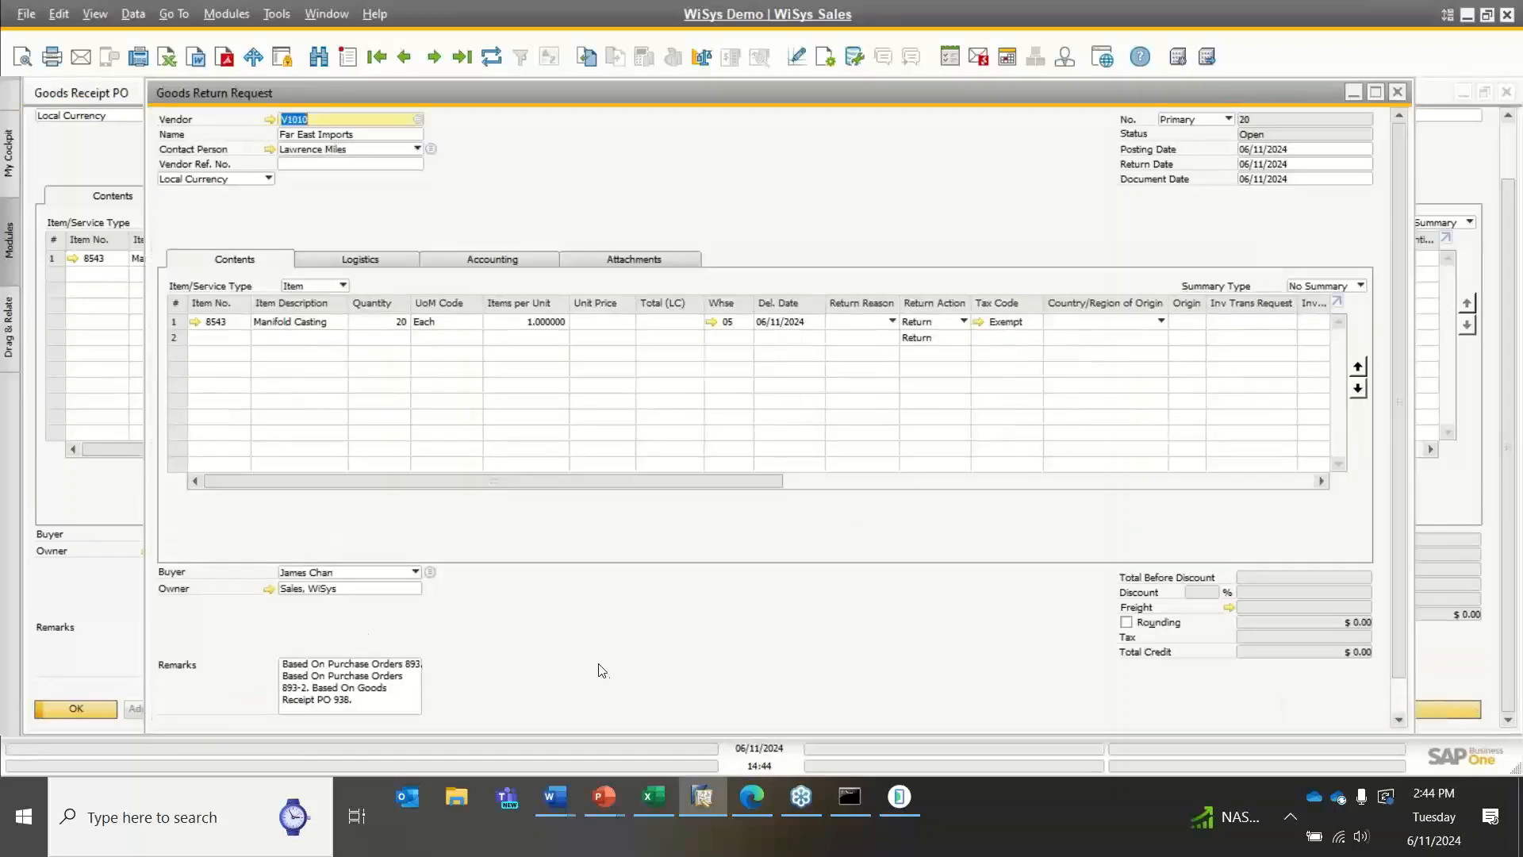
Set the return quantity of item 8543 to 3 and add the Goods Return Request, accepting the zero document total
click(397, 320)
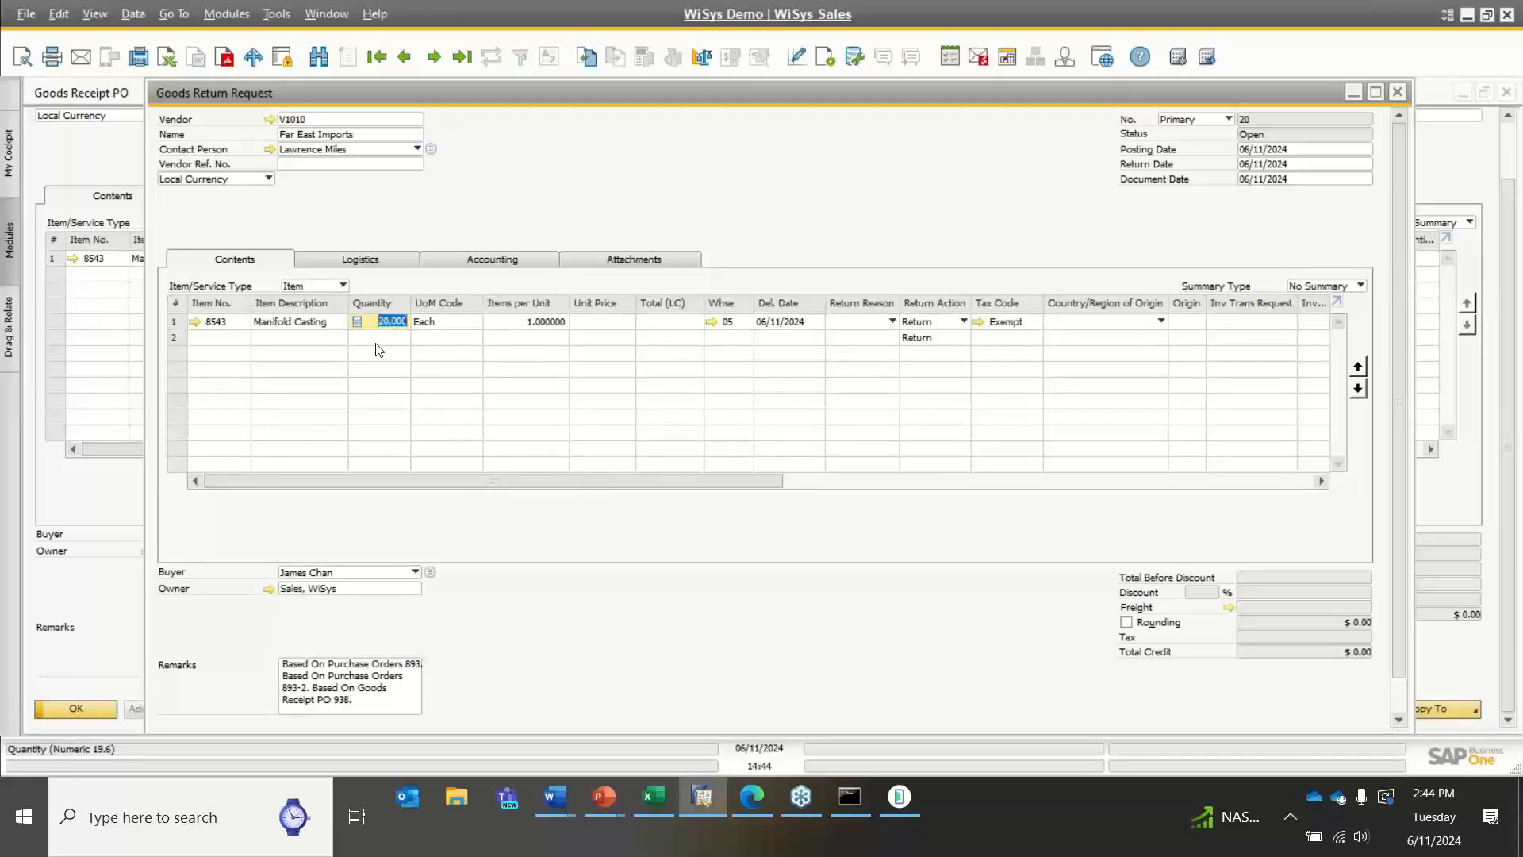
text(3)
scroll(497, 518, down, 1)
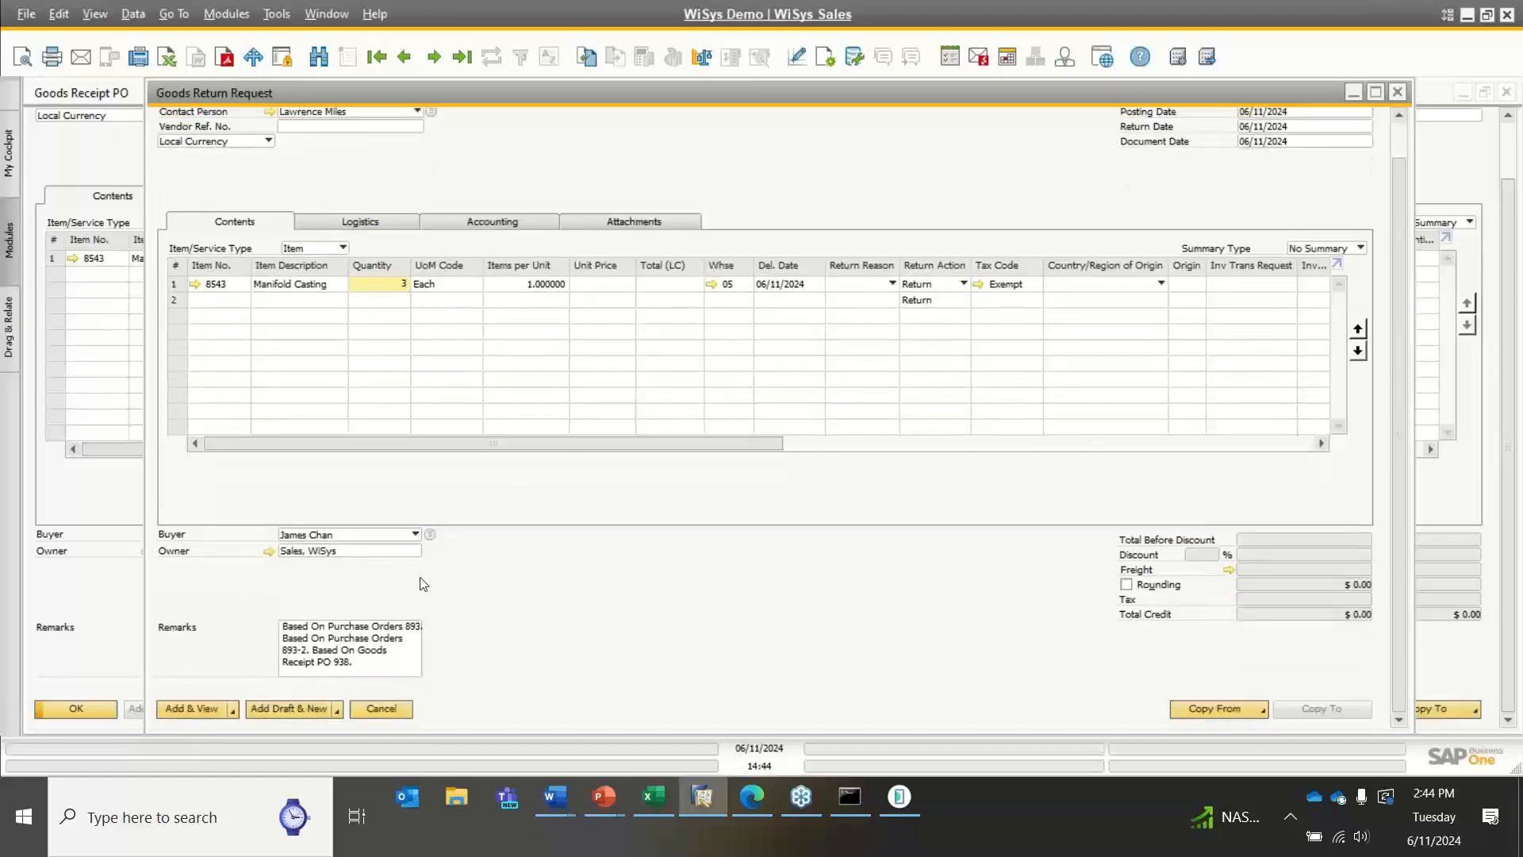
click(206, 705)
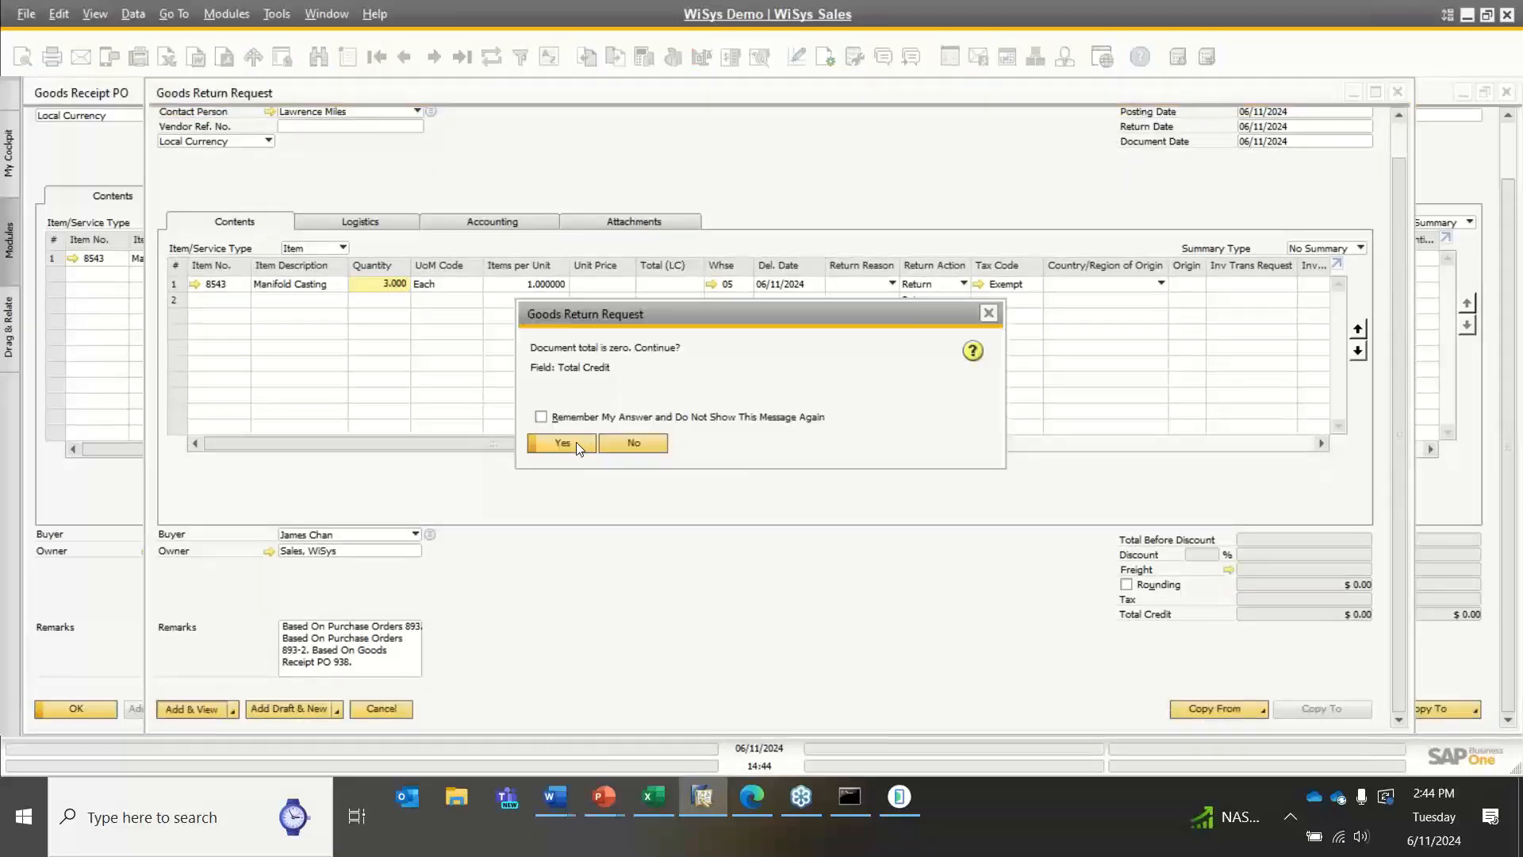
click(574, 443)
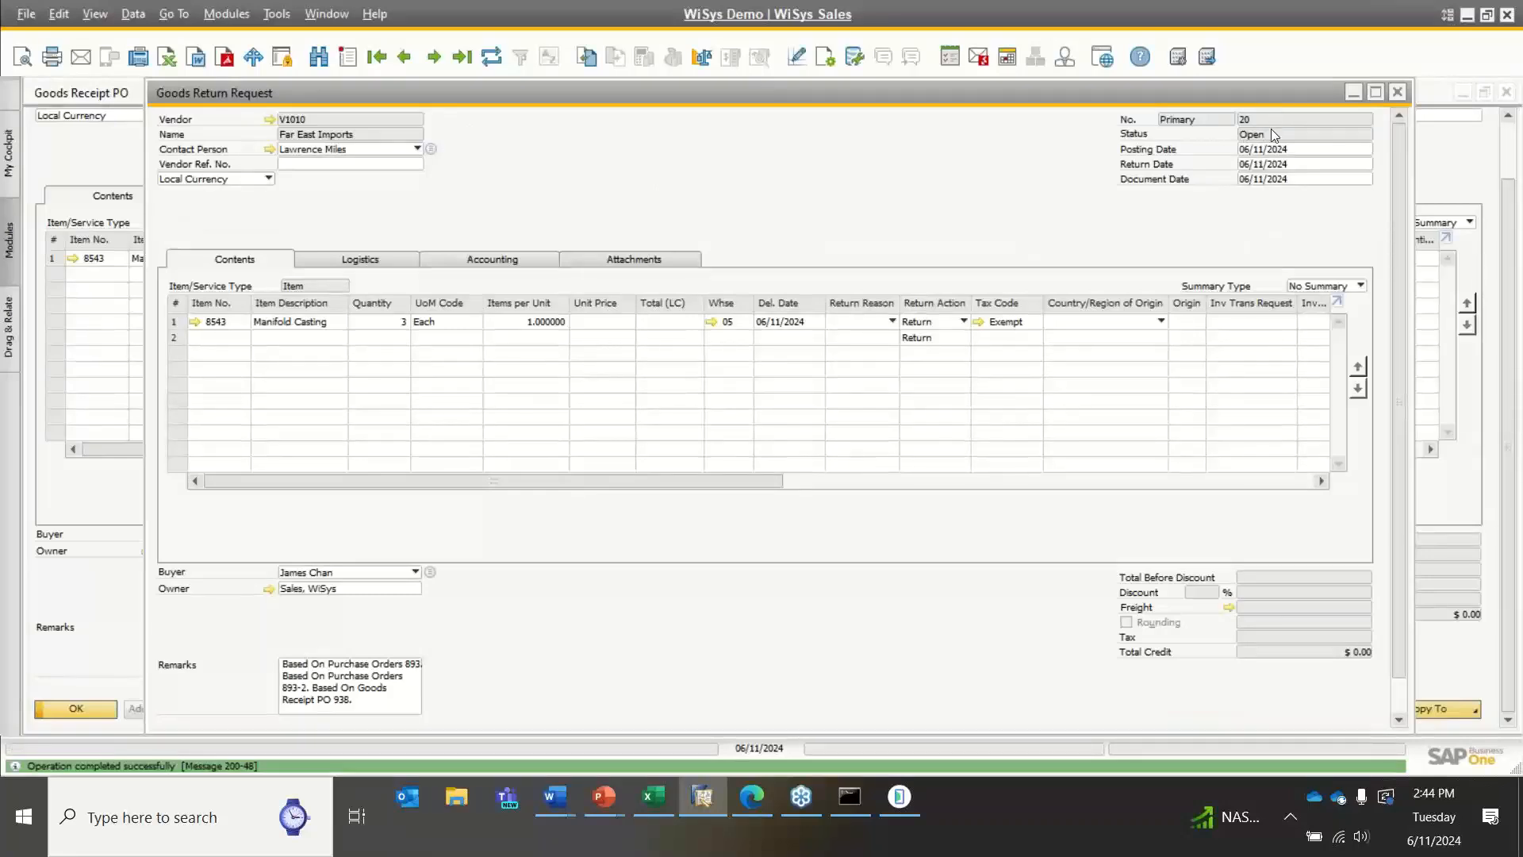
Switch to the Android emulator, leave Put Away, and load document 20 in Goods Return
click(899, 795)
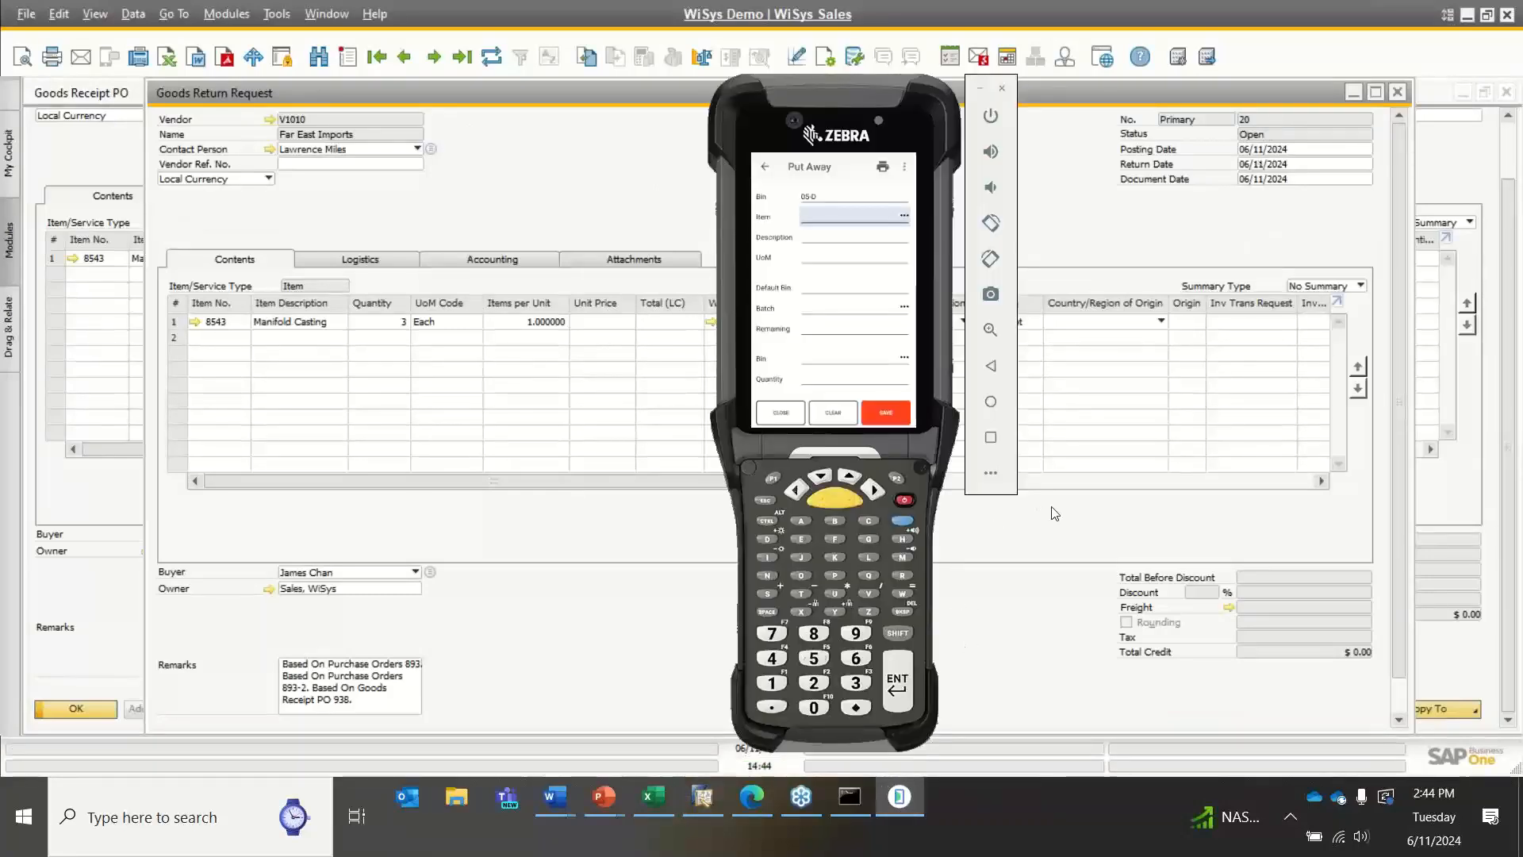
click(765, 167)
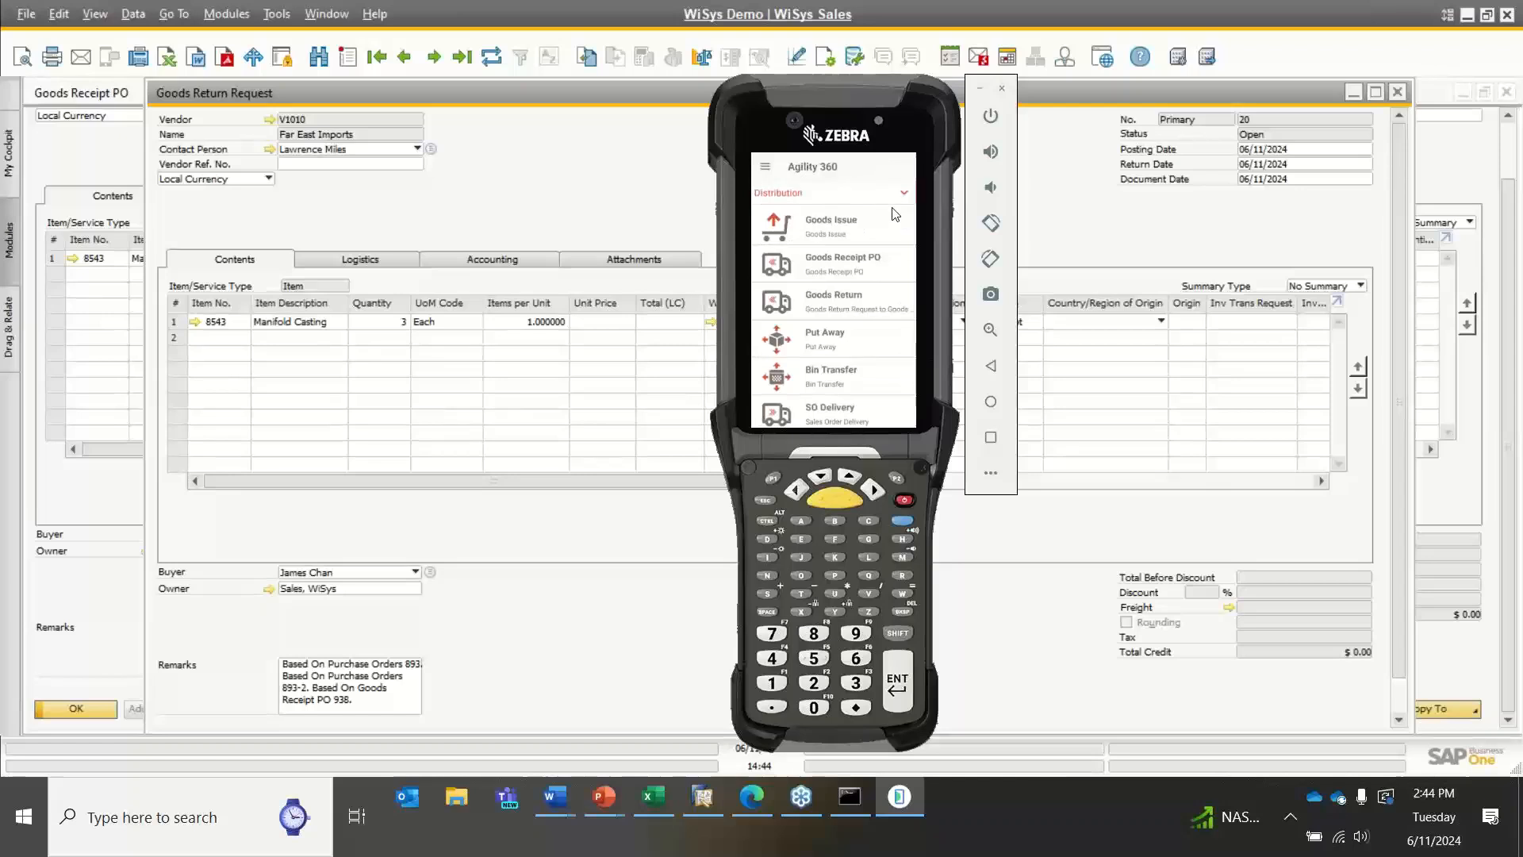
click(853, 303)
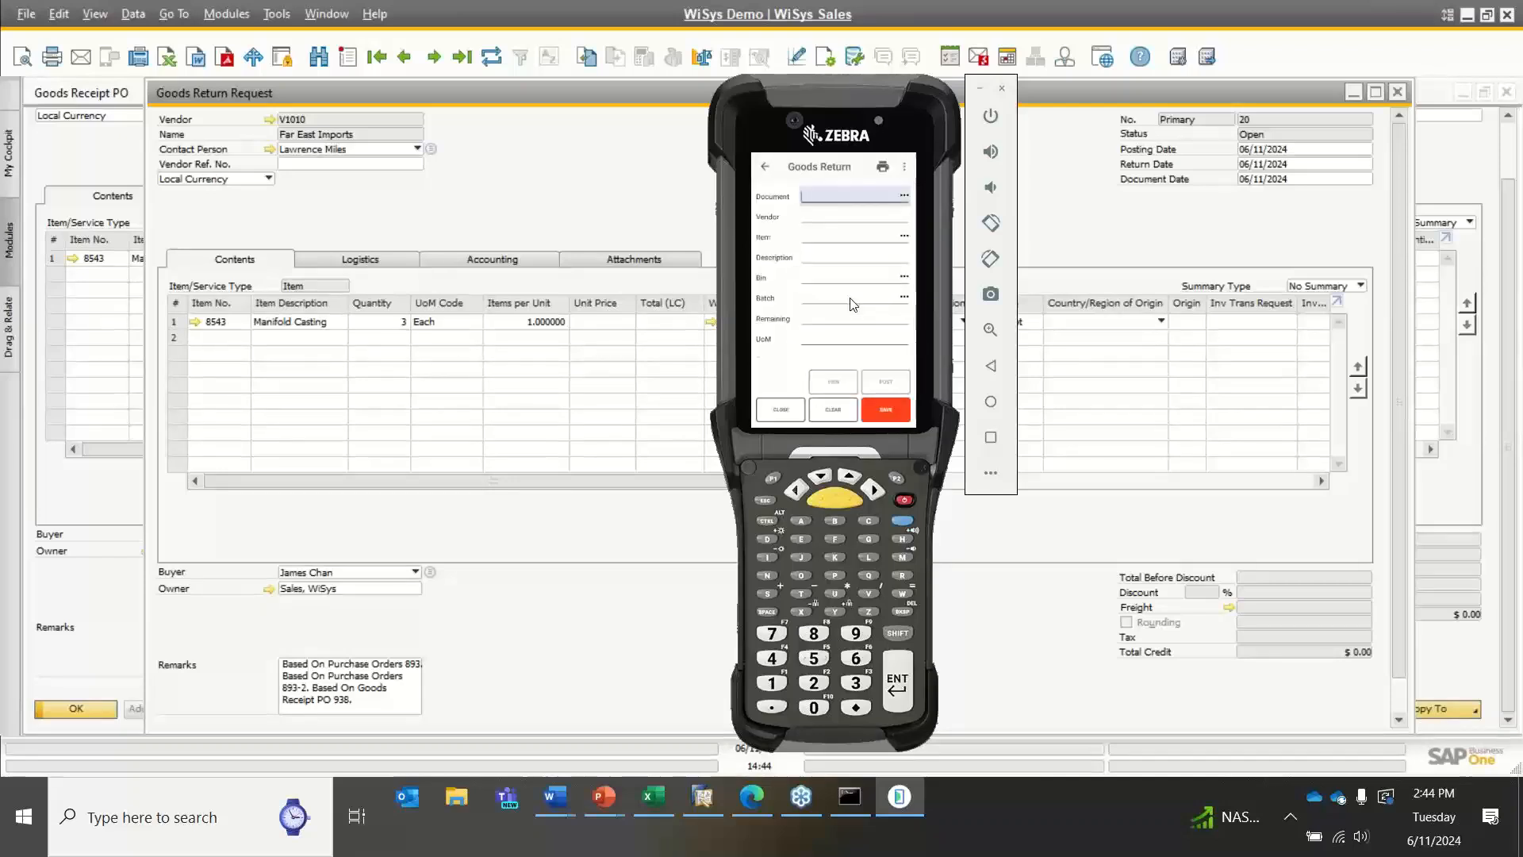
text(20)
key(Return)
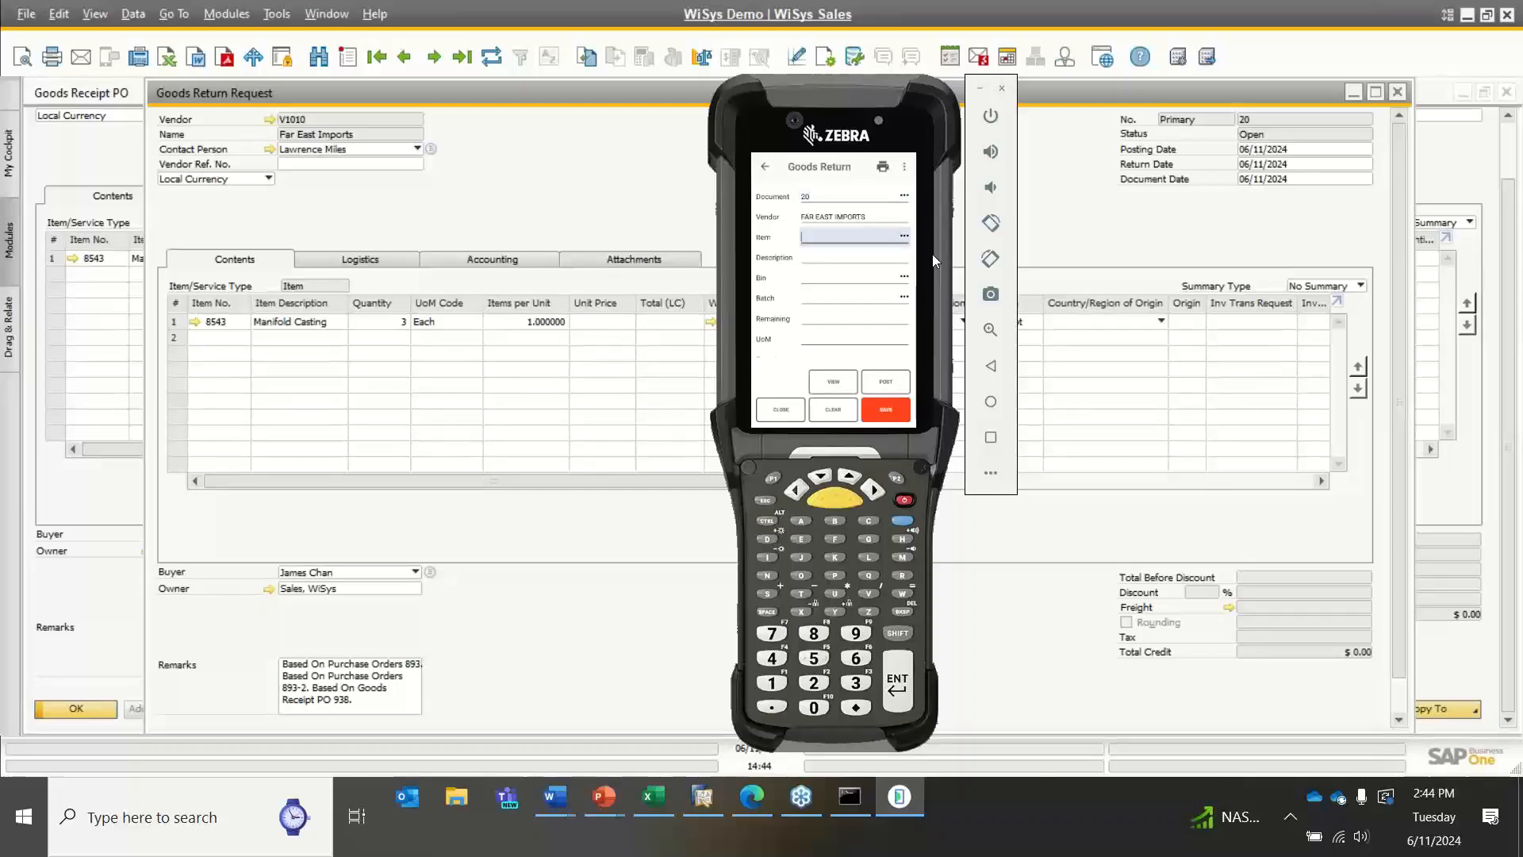
Record the return of 3 of item 8543 from bin 05-DAMAGED
text(8543)
key(Return)
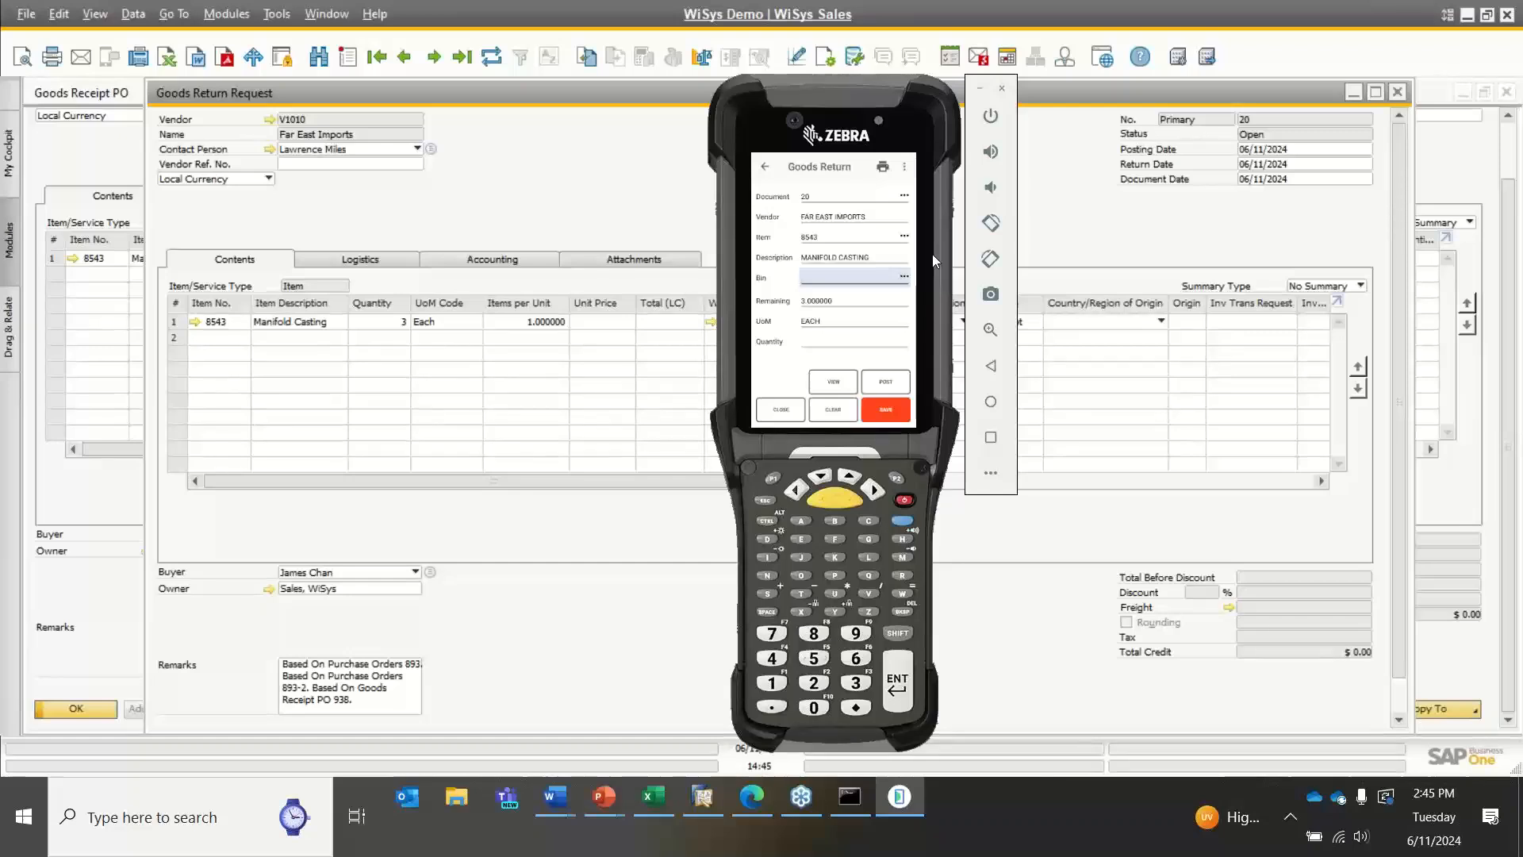
text(05-DAMAGED)
key(Return)
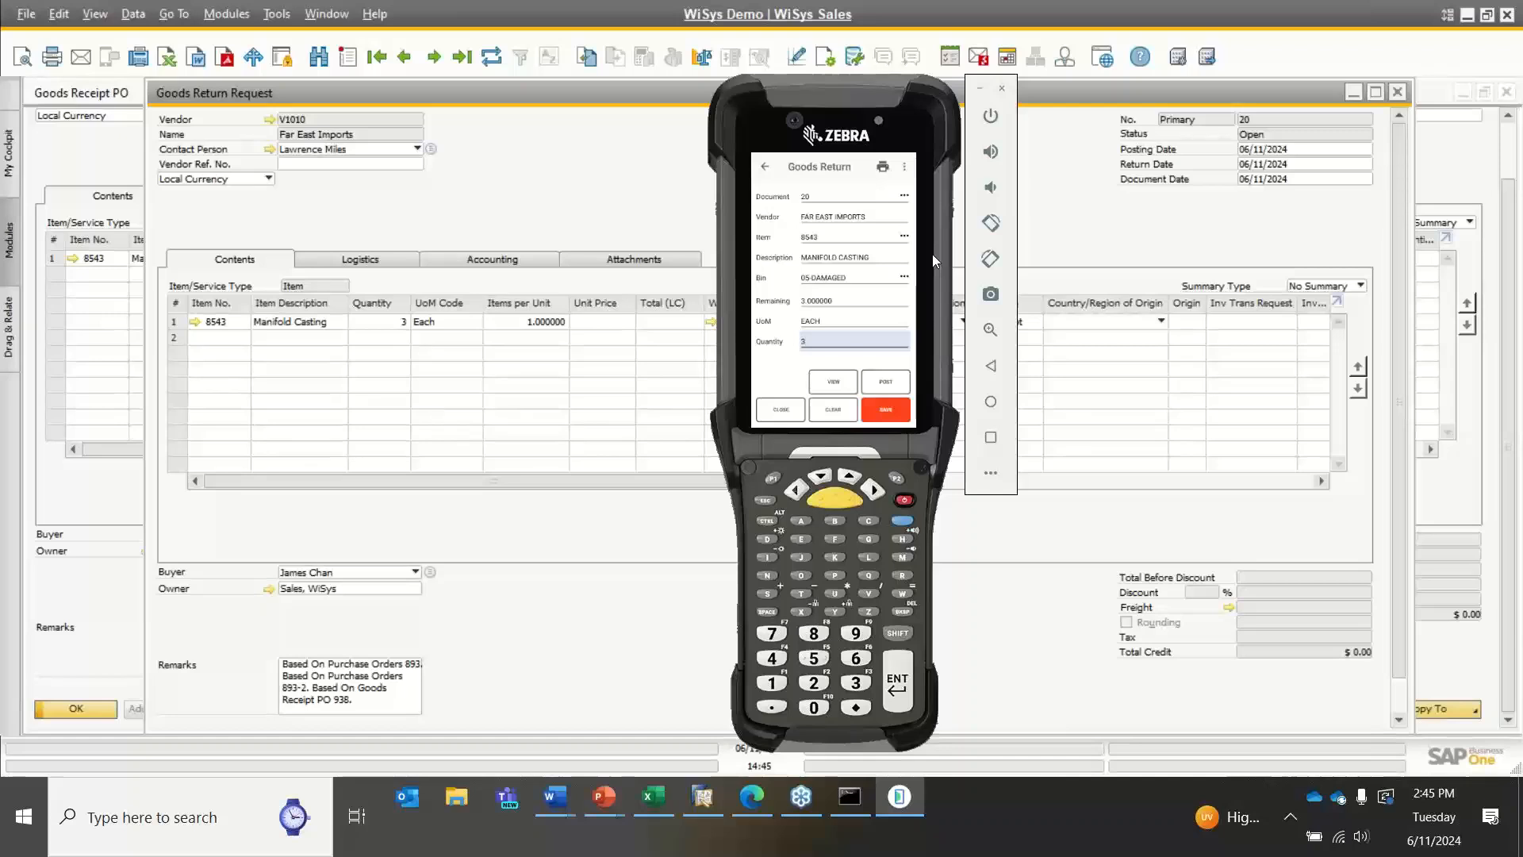
key(Return)
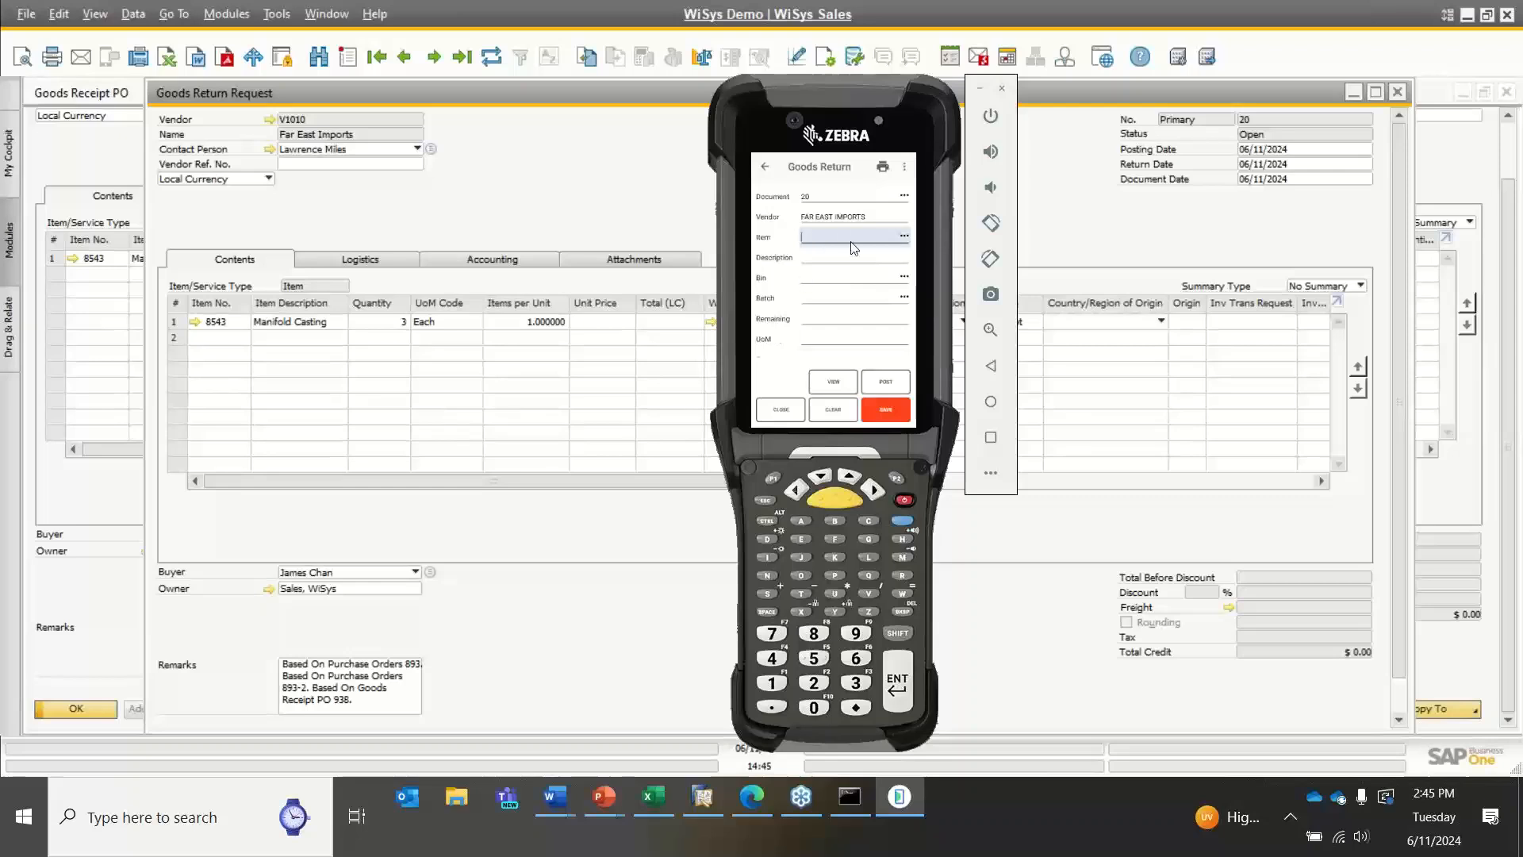
Refresh the Goods Return Request in SAP Business One, and return to the Android emulator to post the goods return
click(474, 142)
click(498, 62)
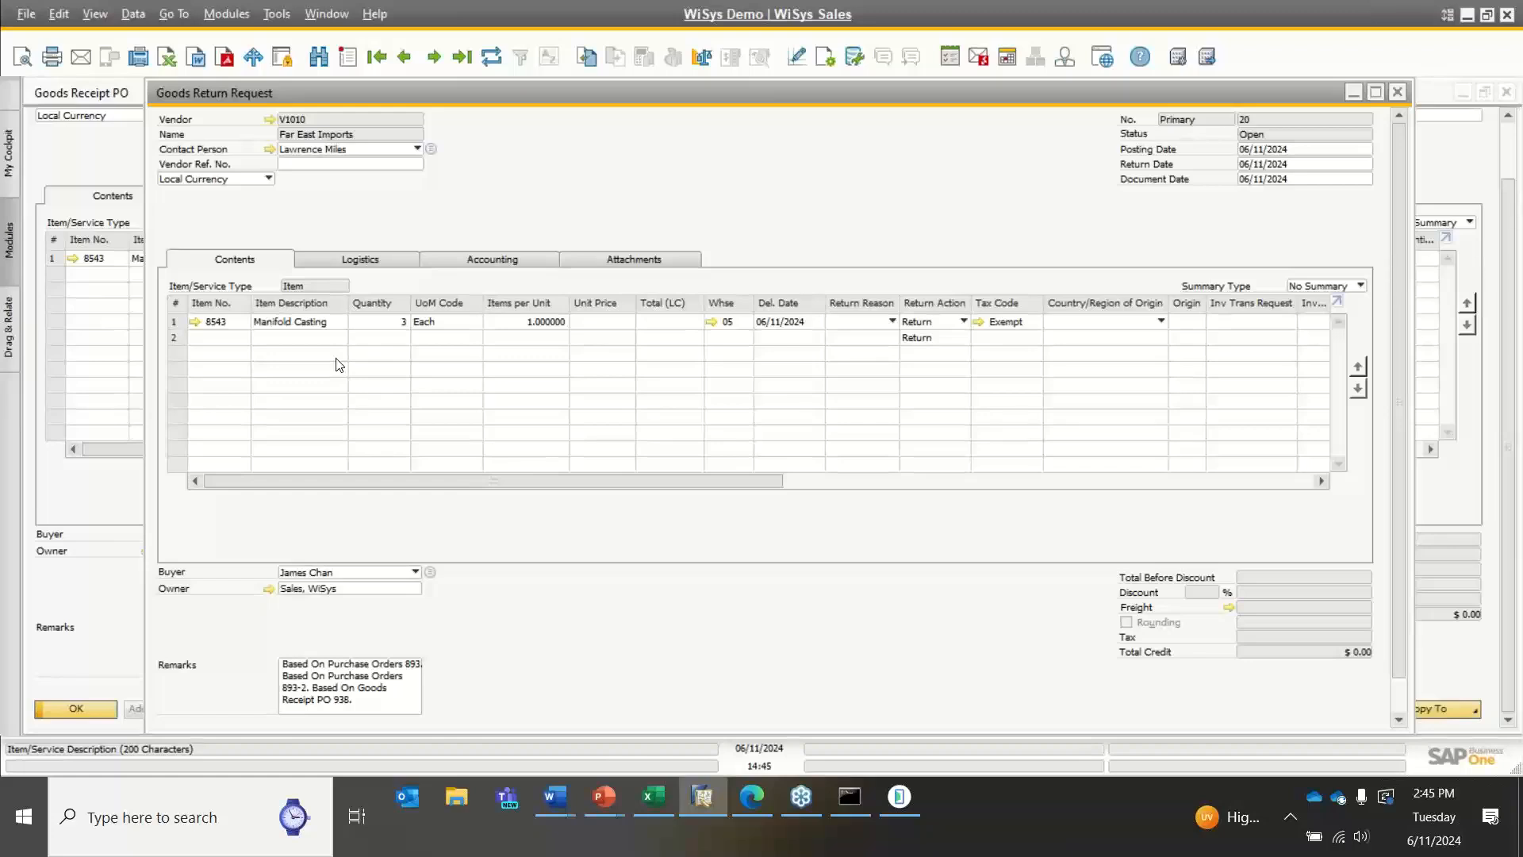
click(898, 796)
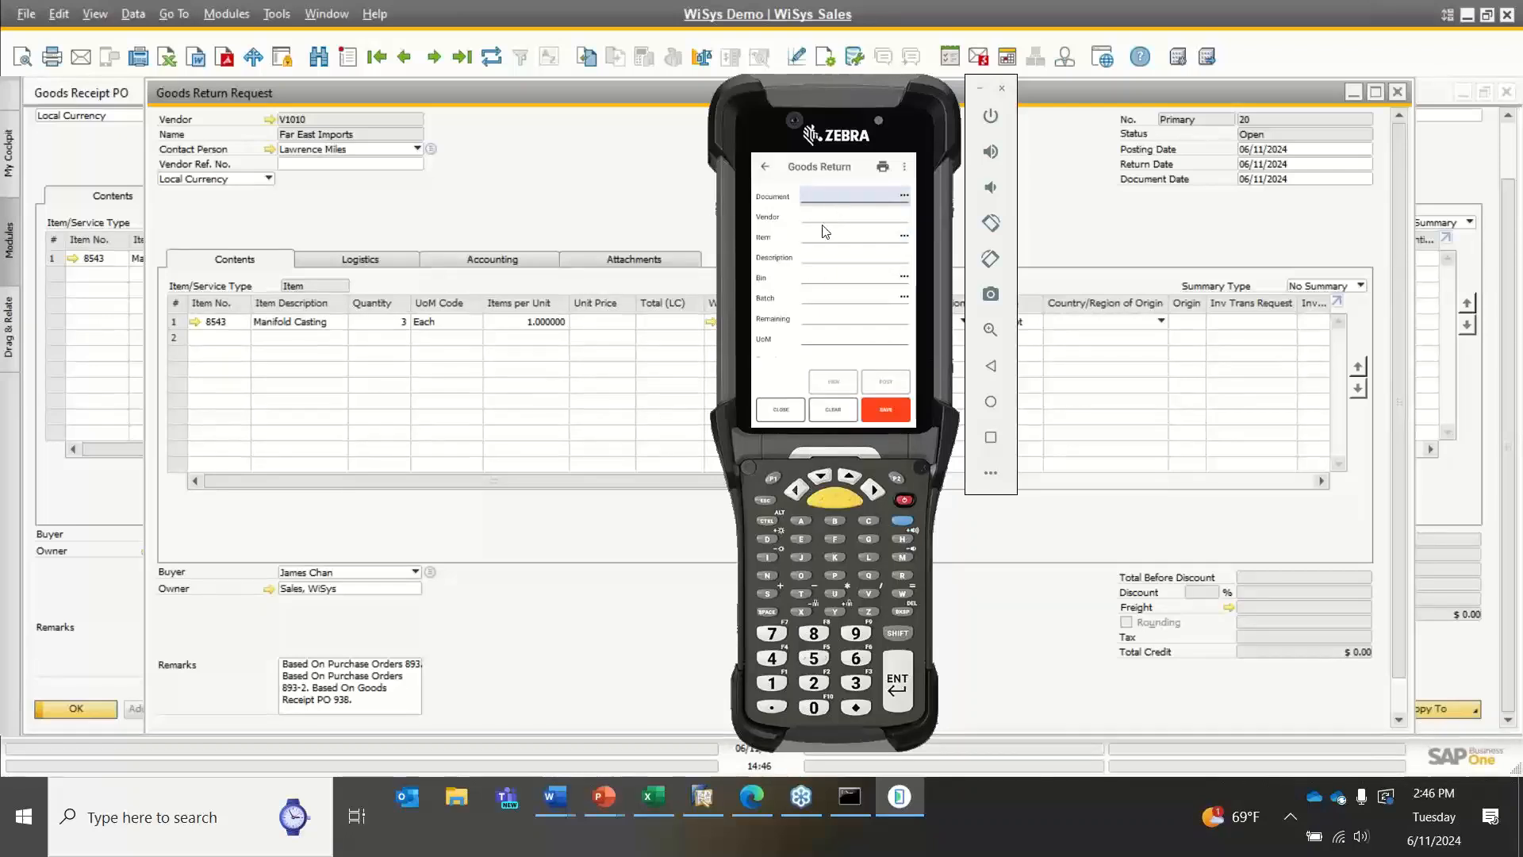
Switch to SAP Business One, refresh the Goods Return Request and open its linked Goods Return through the relationship map
click(587, 190)
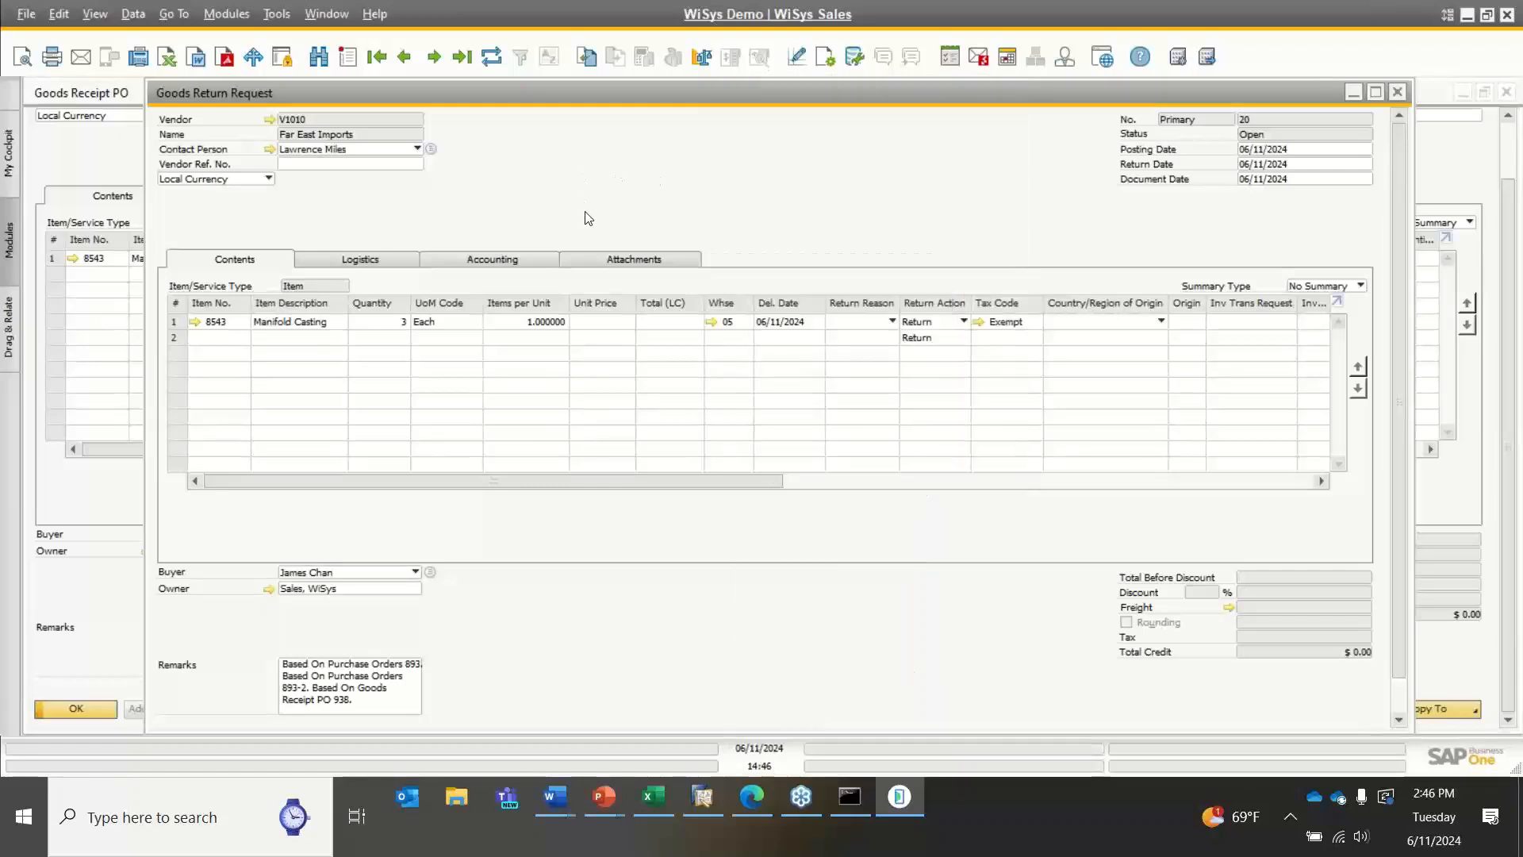
click(490, 59)
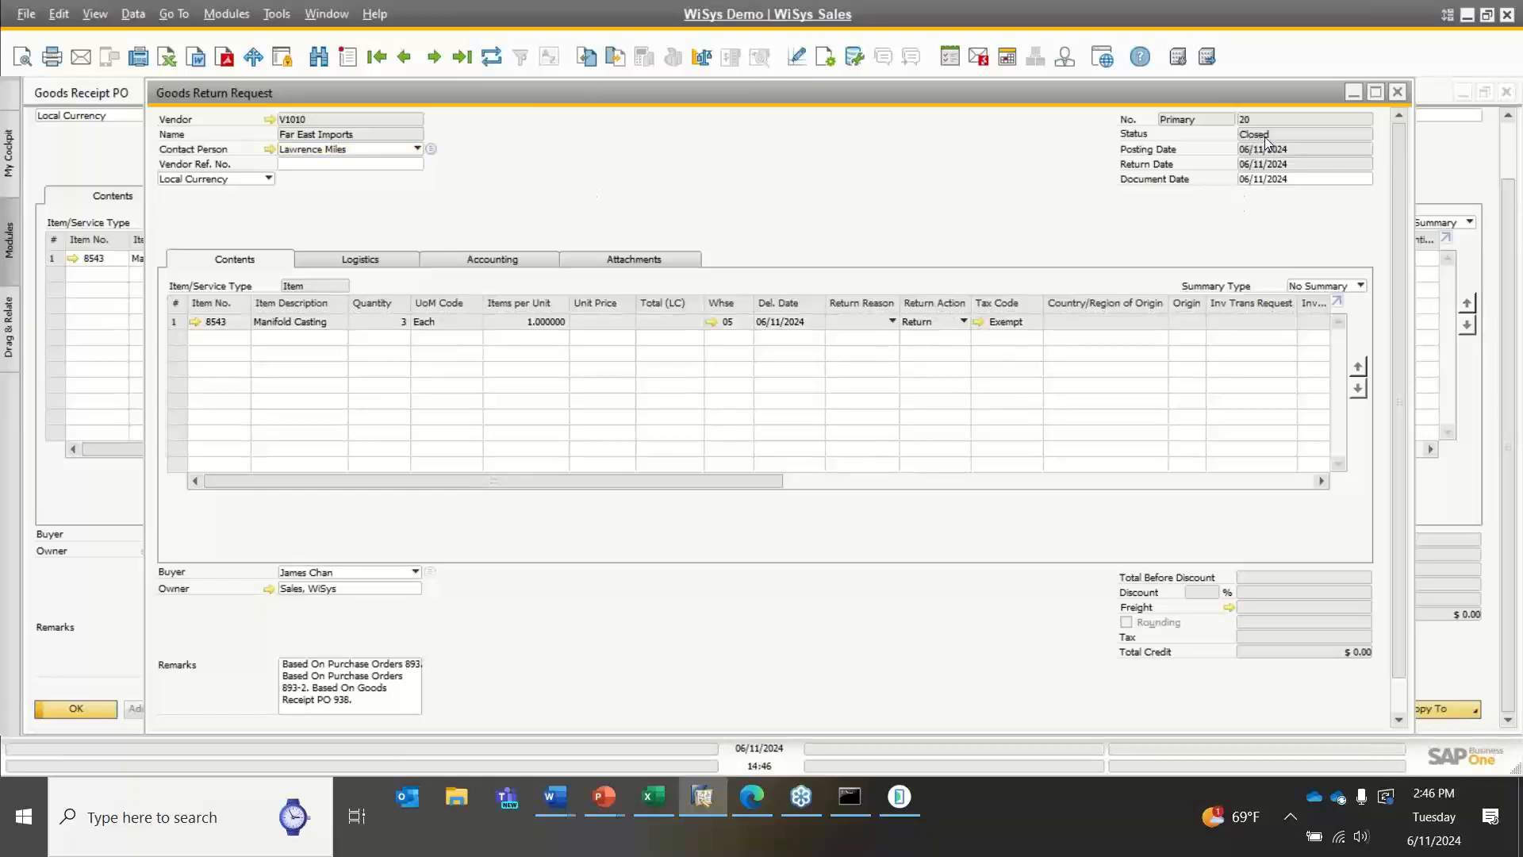
right_click(547, 220)
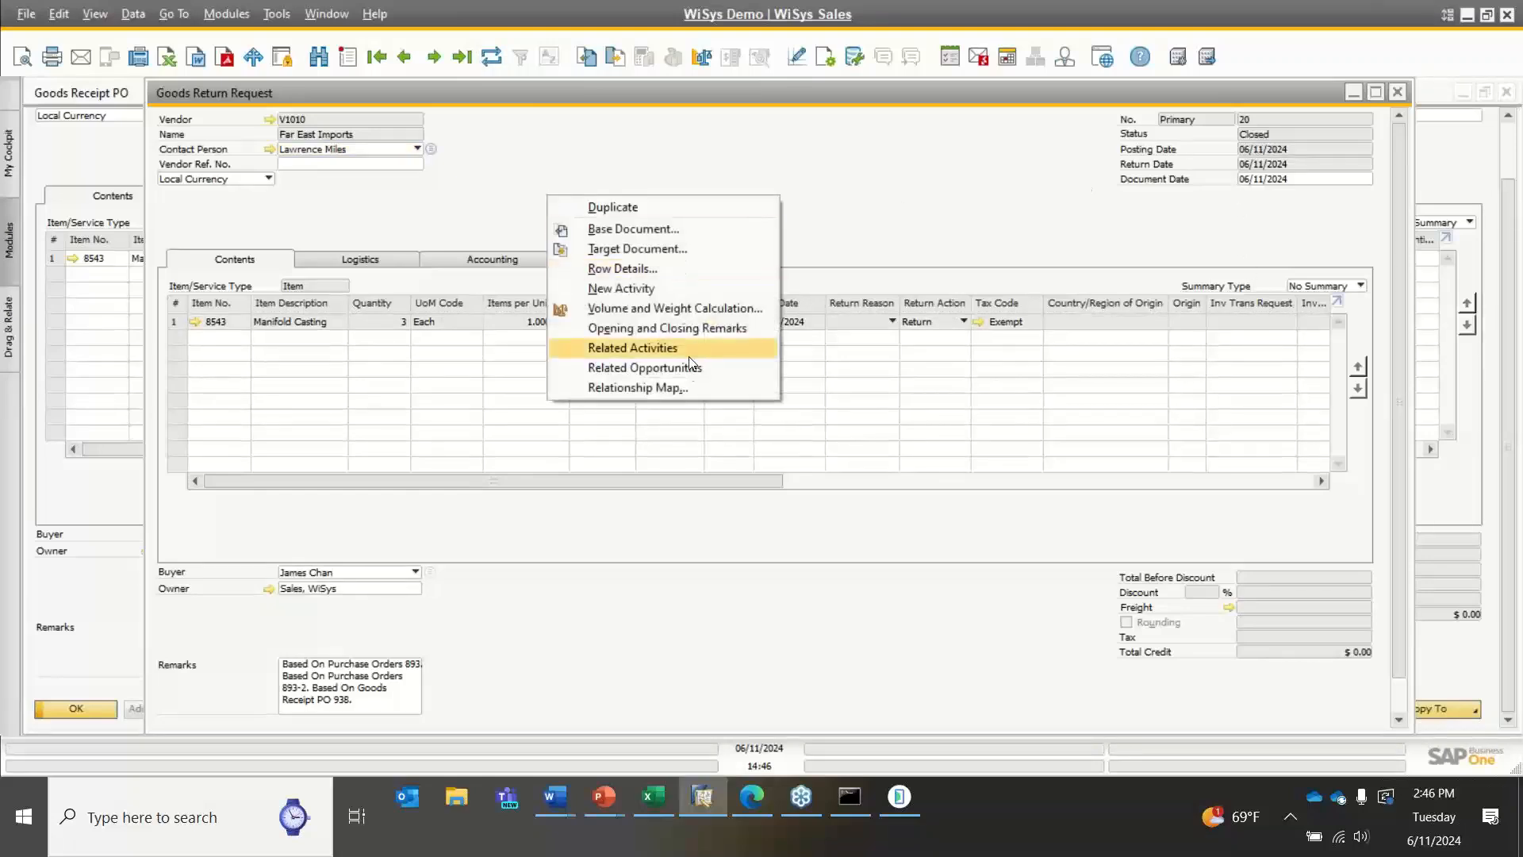
click(674, 384)
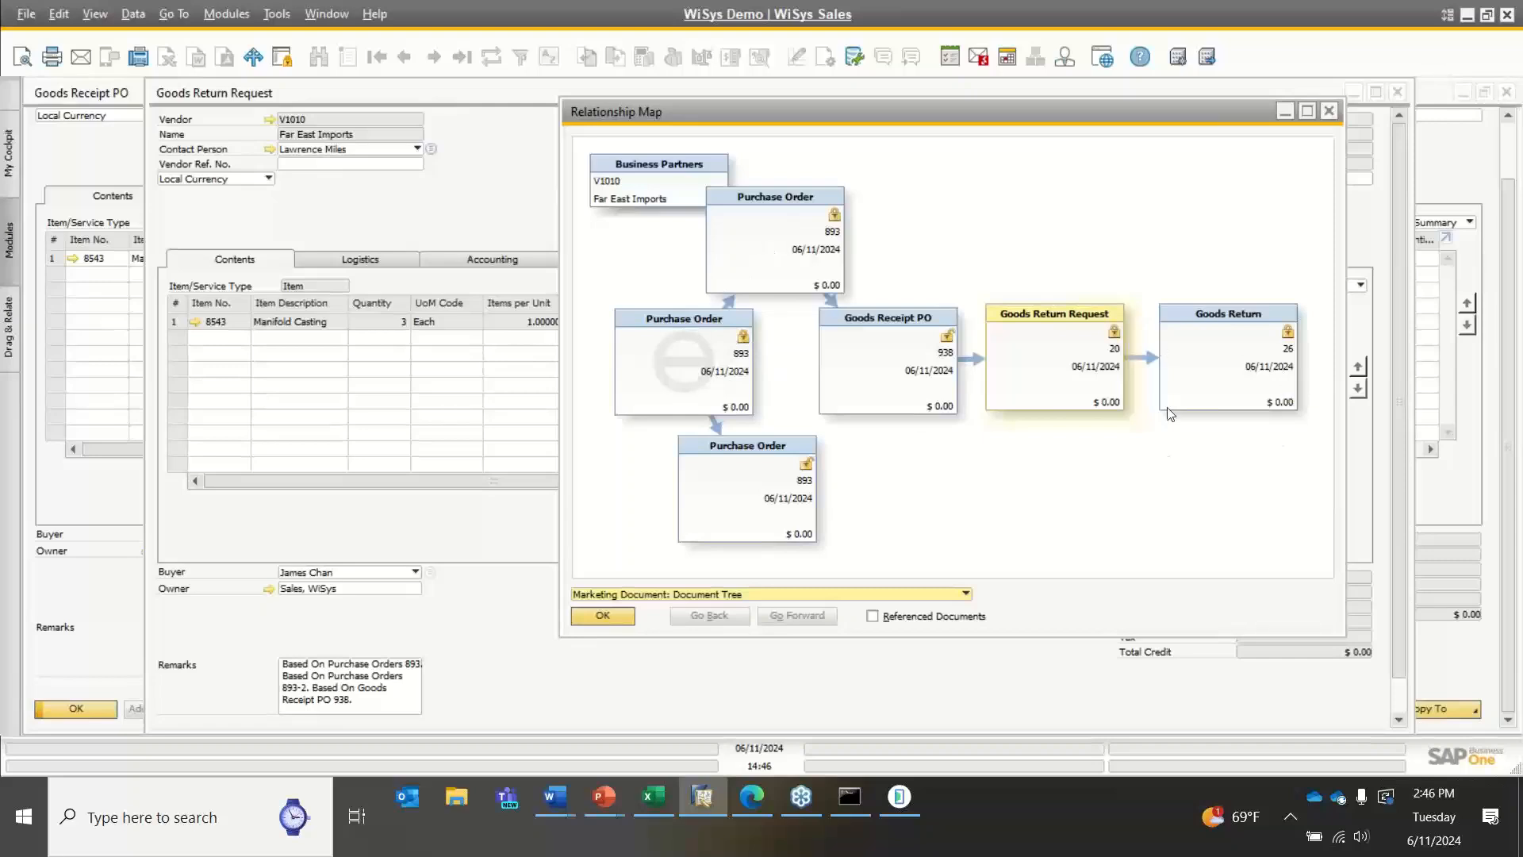
double_click(1229, 367)
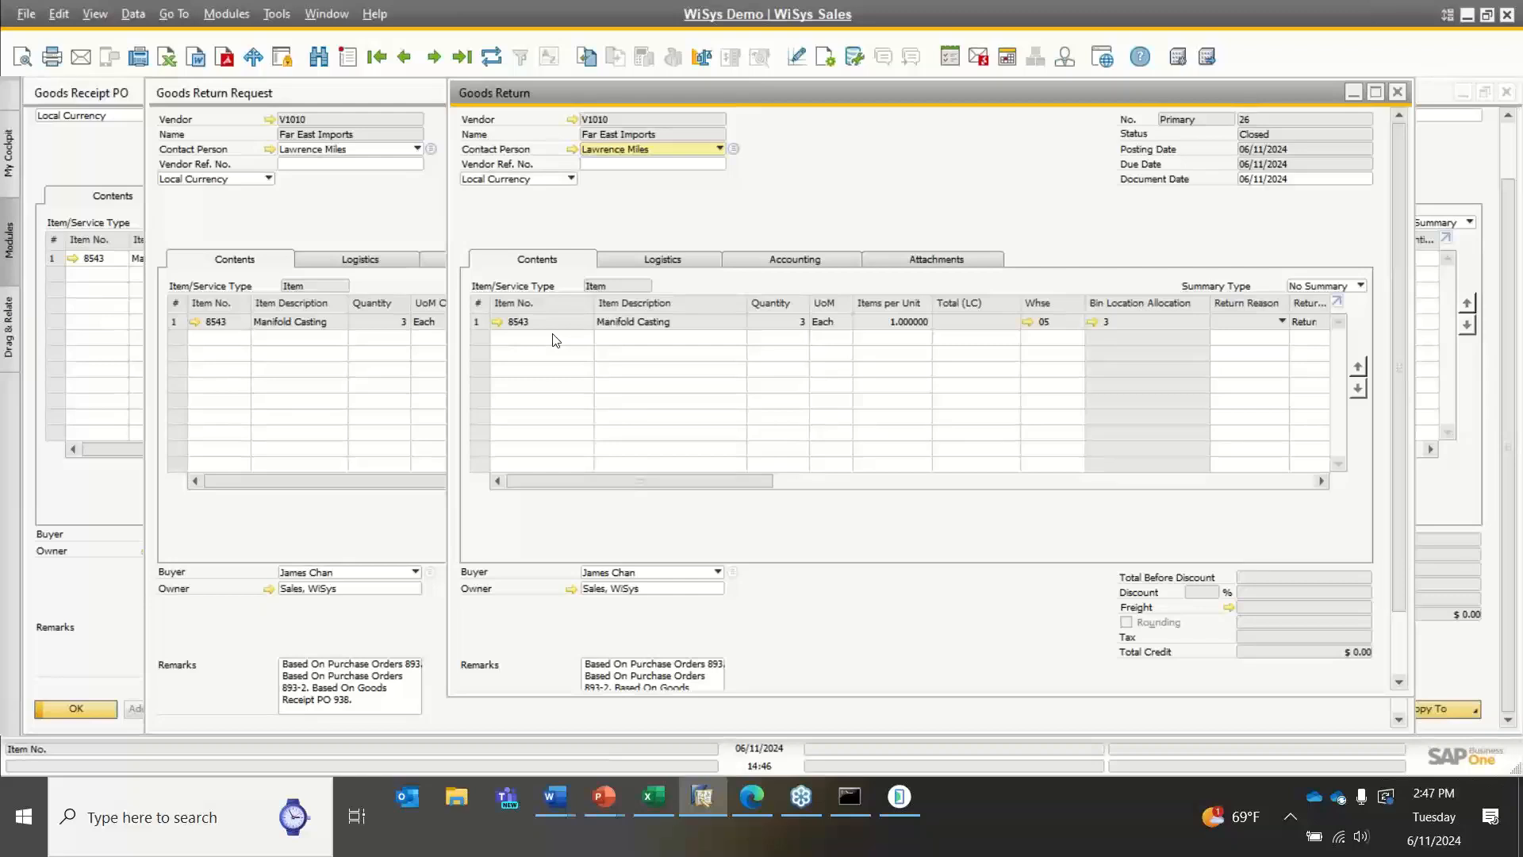
Close the return documents, relationship maps, Goods Receipt PO and purchase order, and switch to the PowerPoint slide show
click(1398, 95)
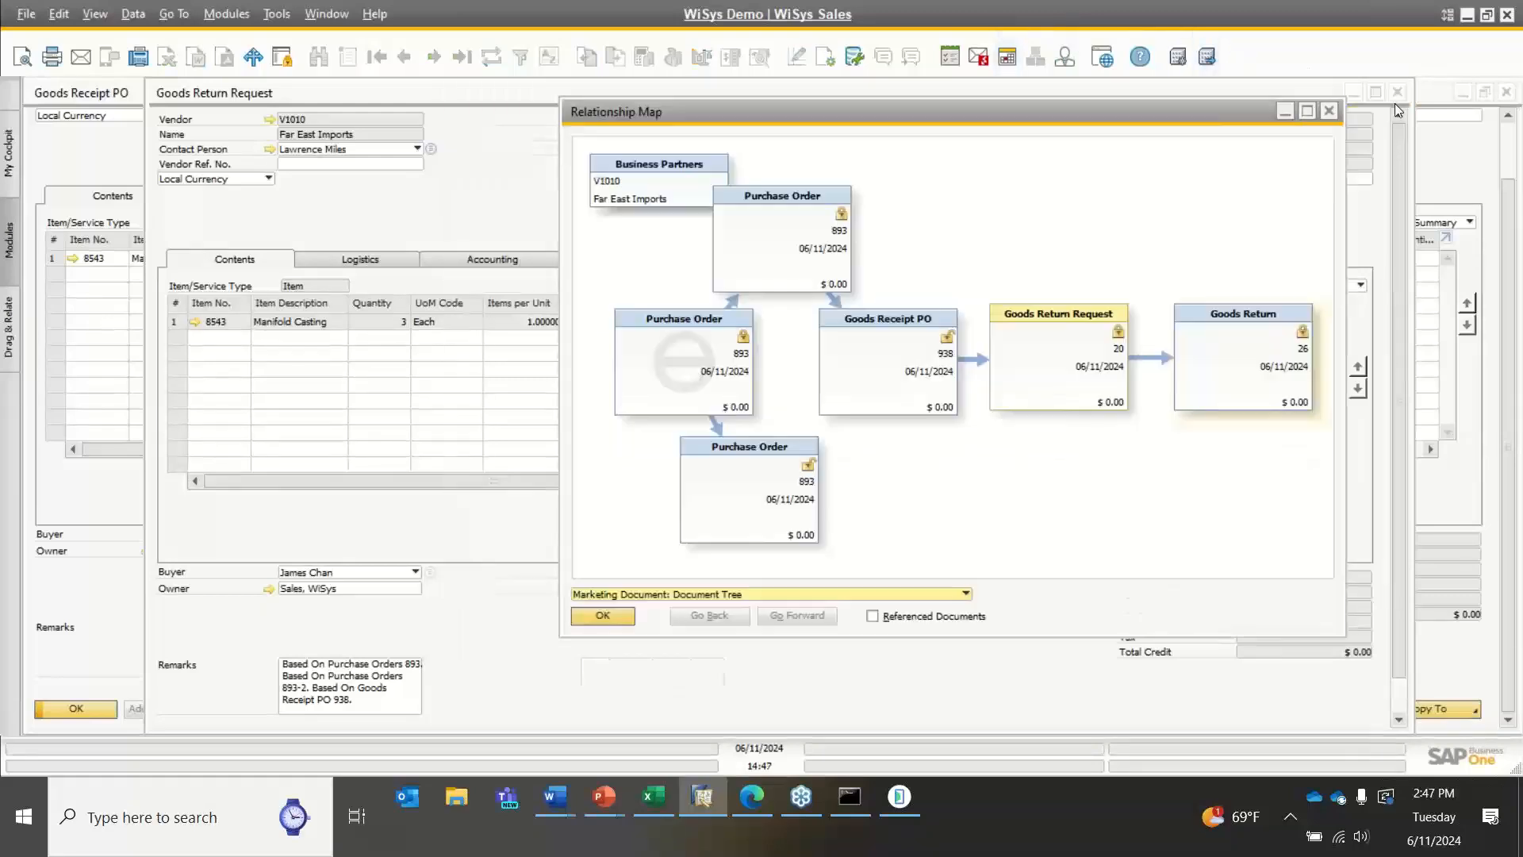
click(1330, 112)
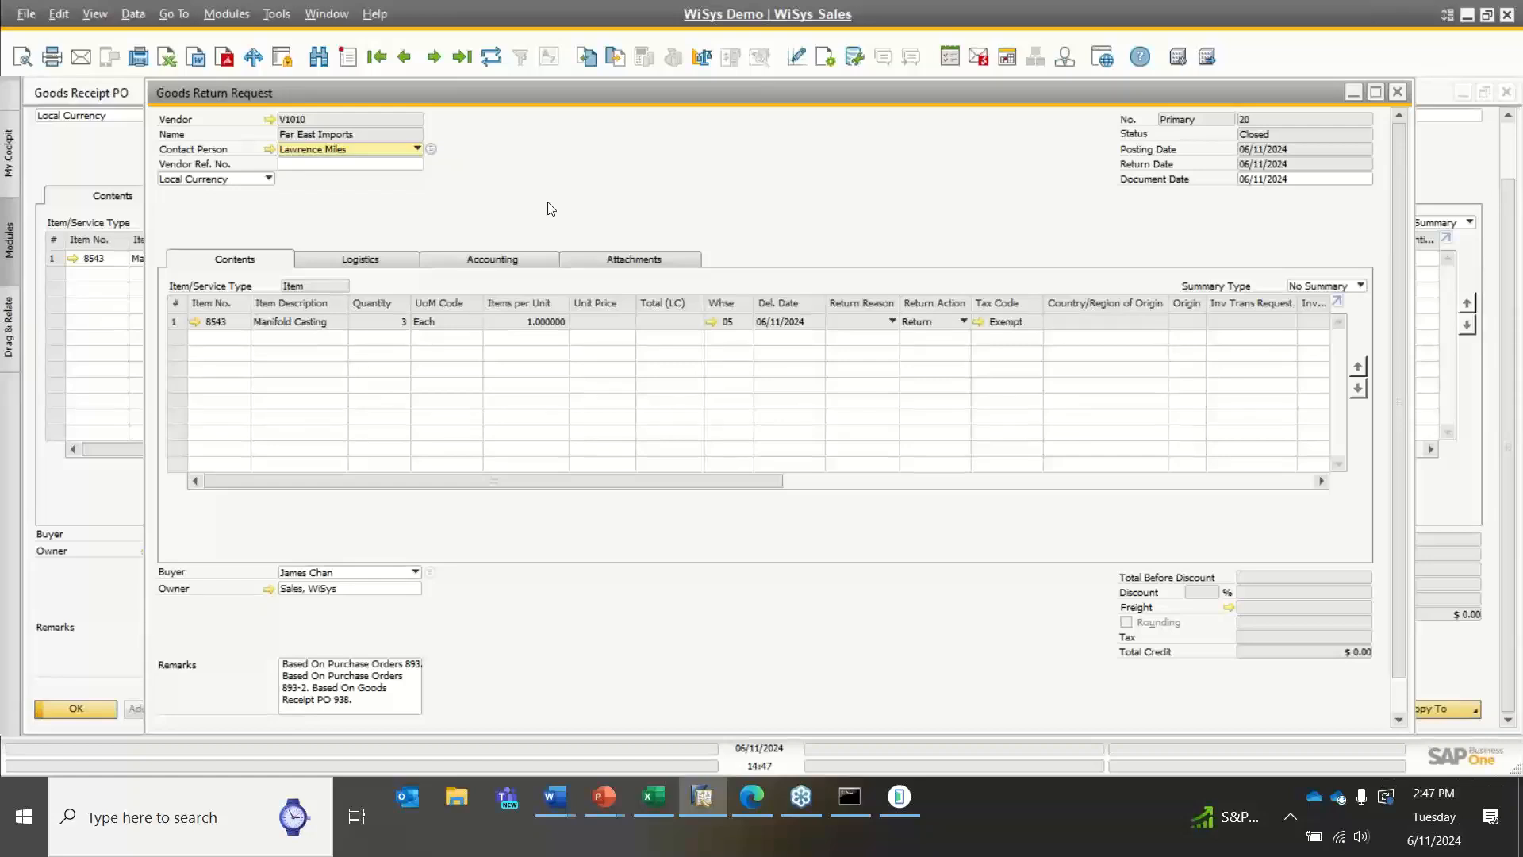
click(1398, 93)
click(1505, 93)
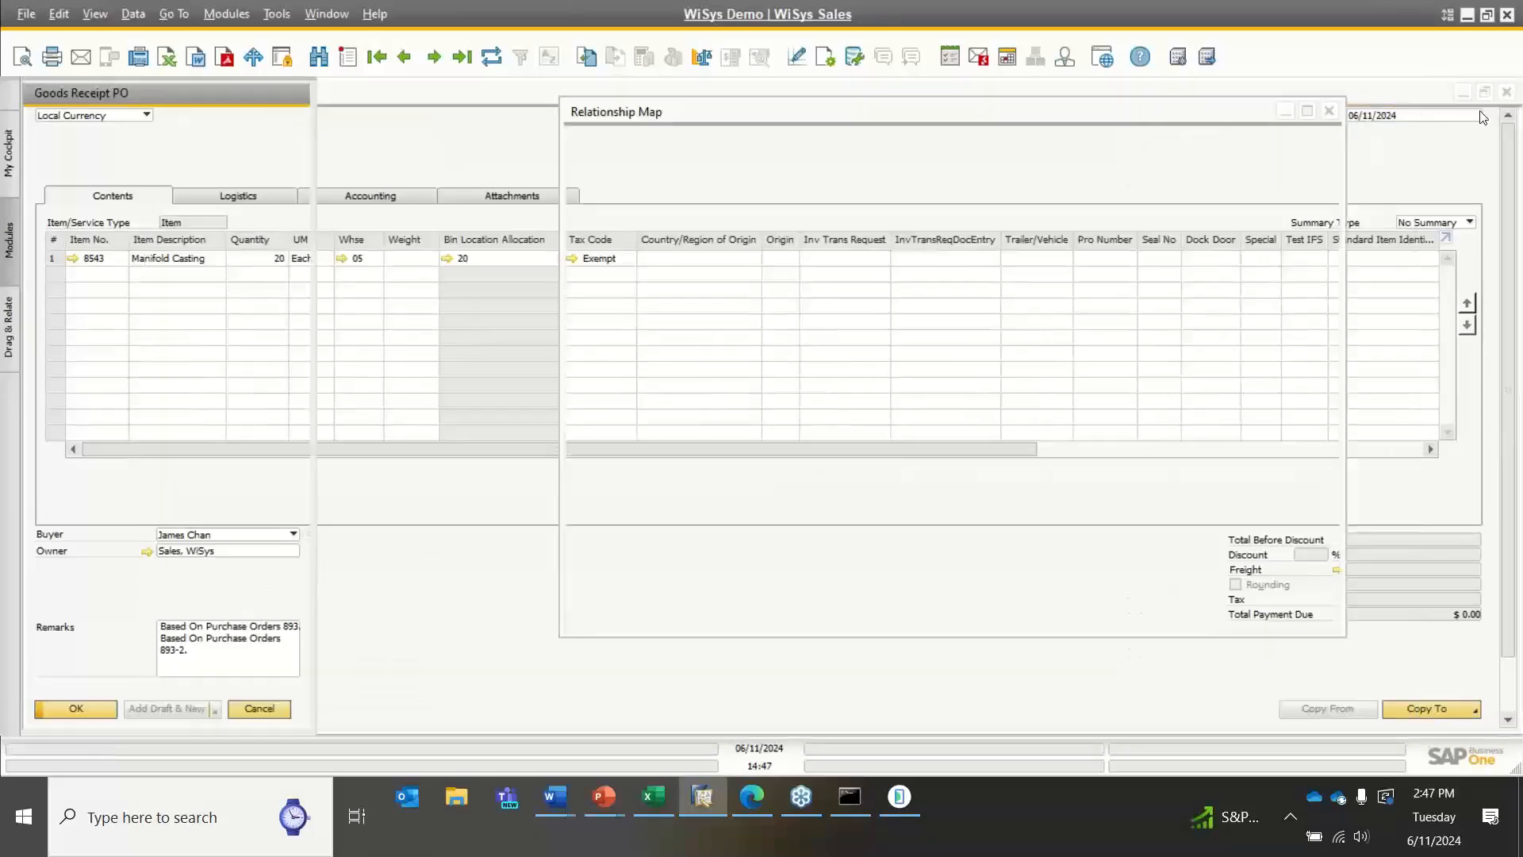
click(1320, 112)
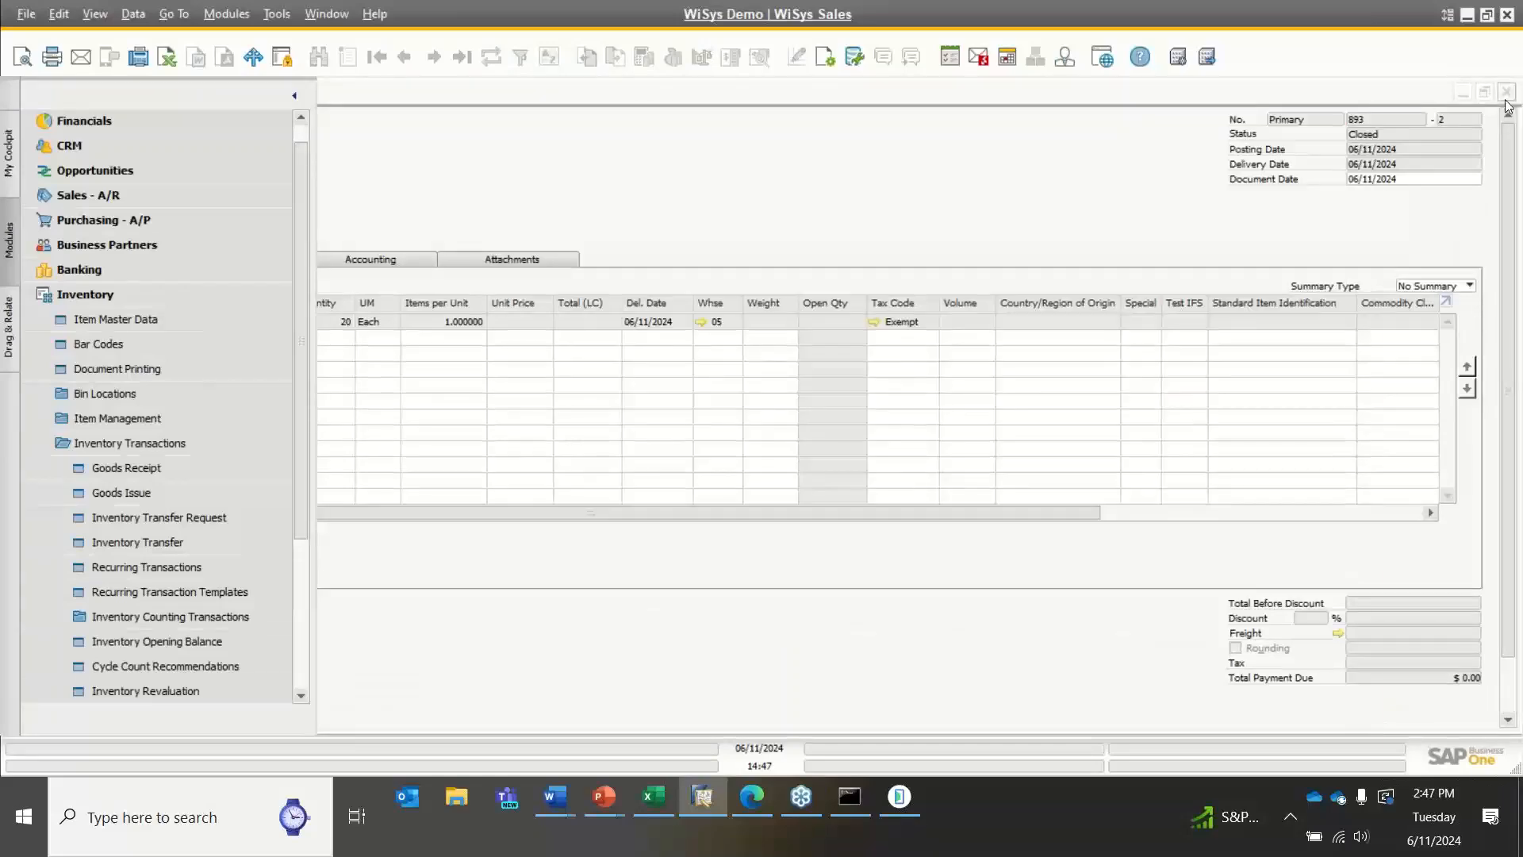
click(1506, 92)
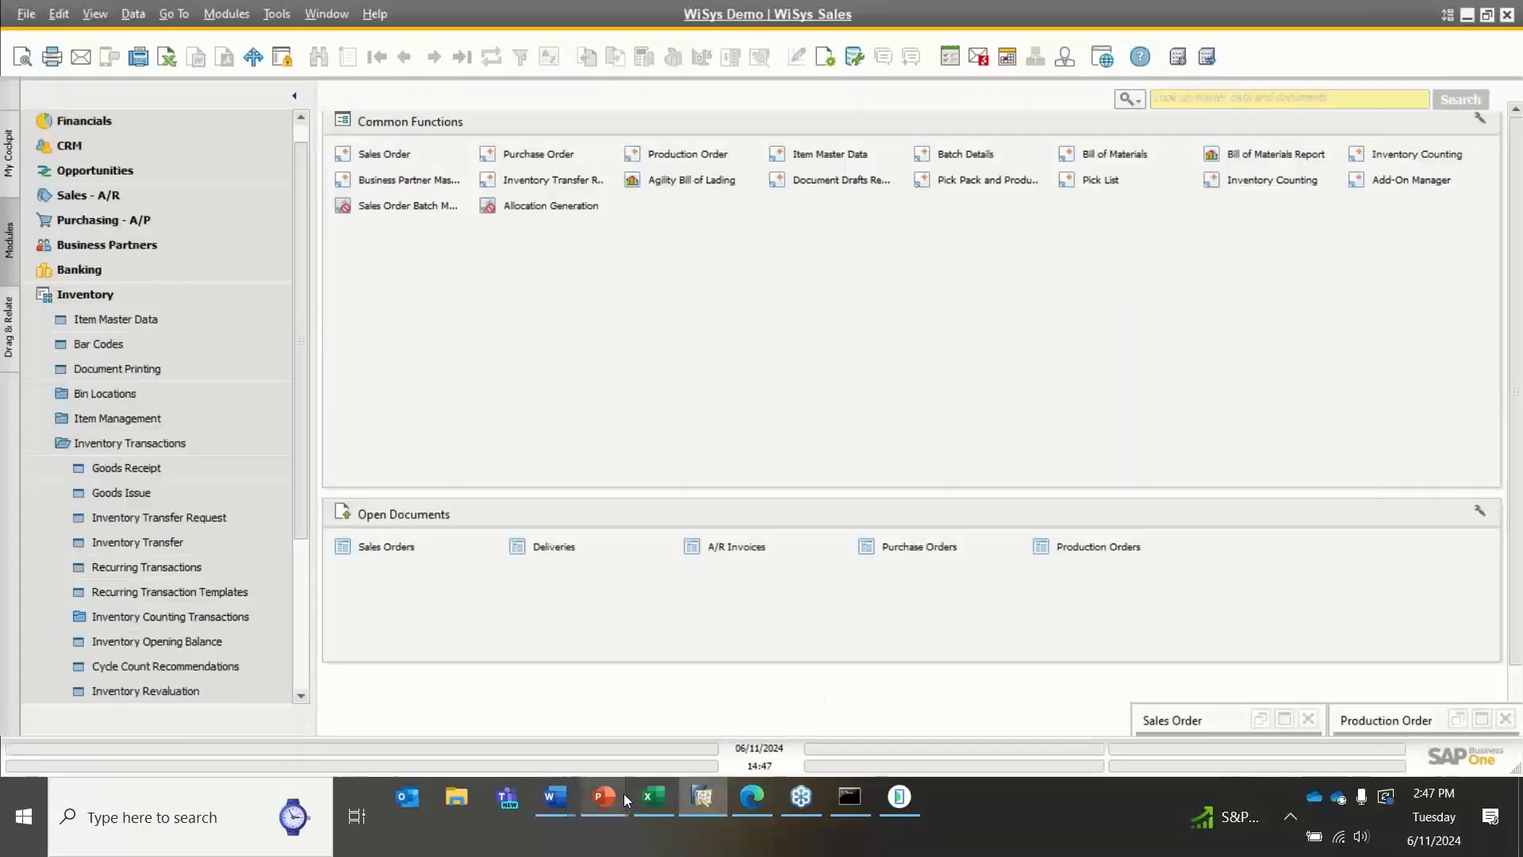
click(623, 794)
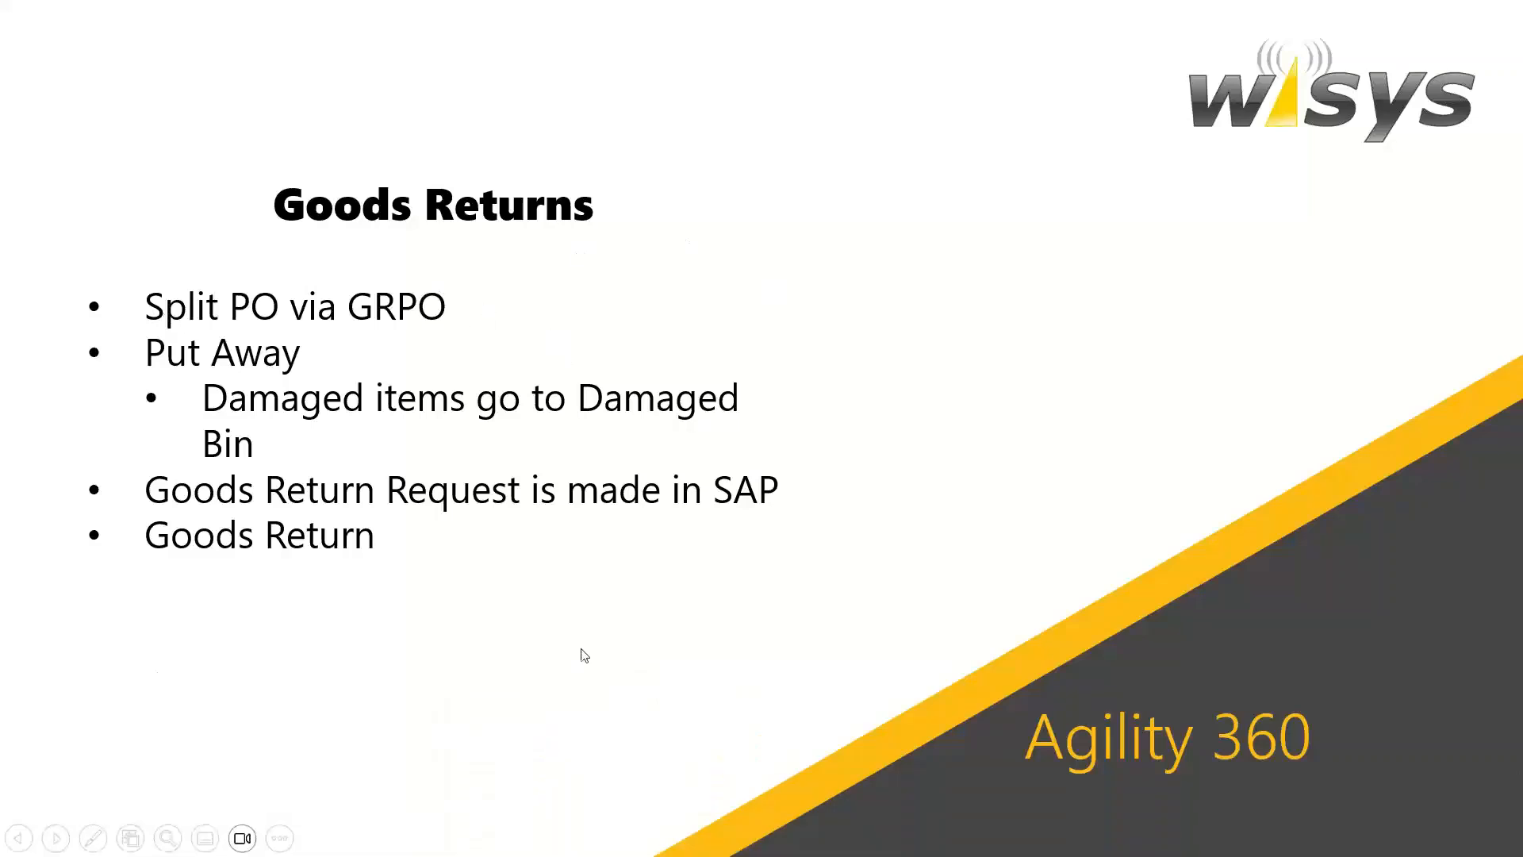
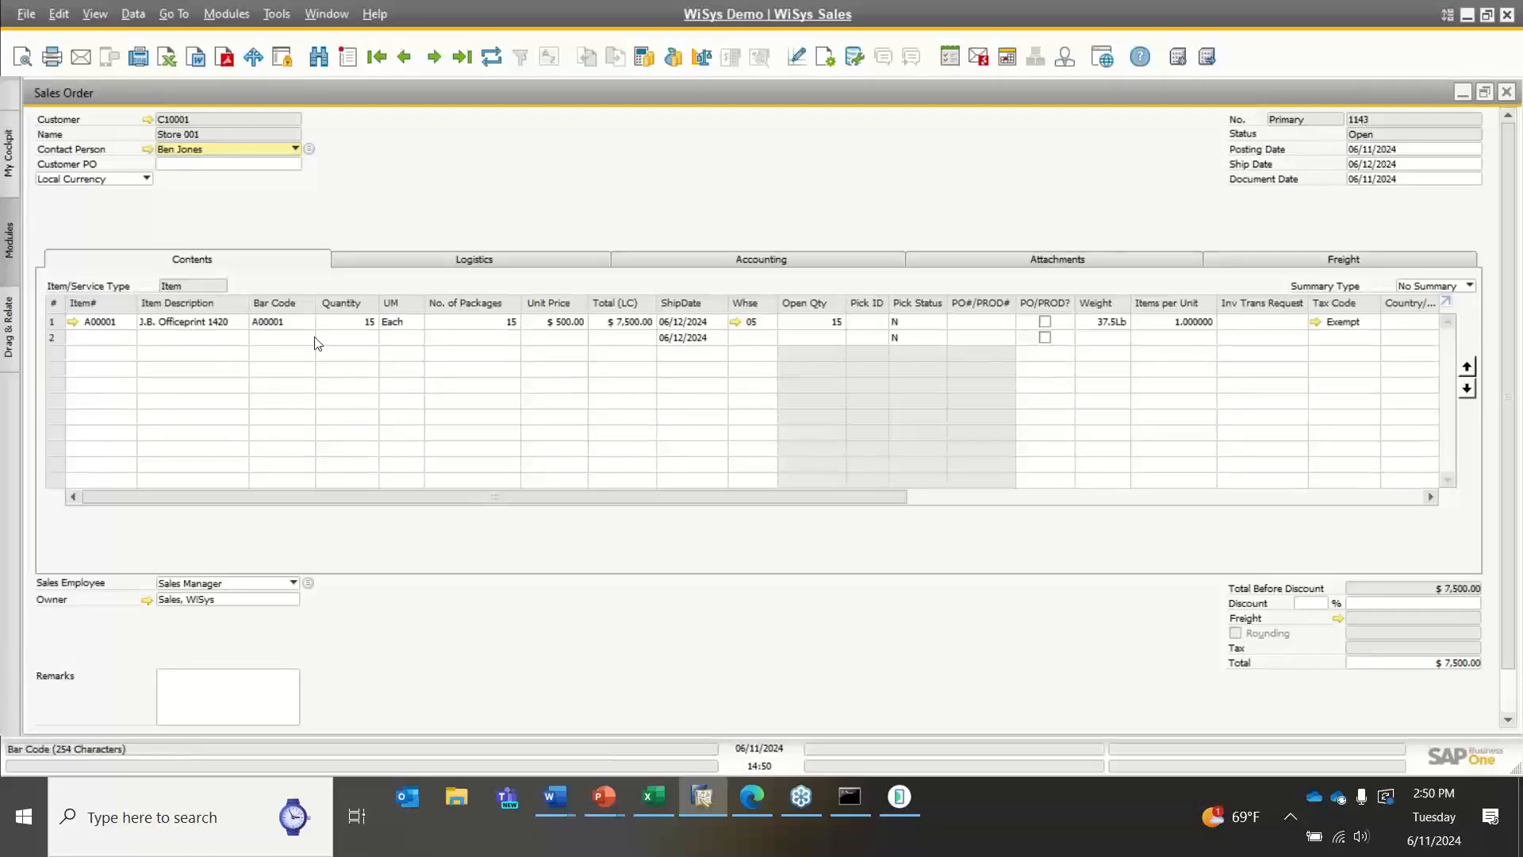
Switch to the Android emulator, leave Goods Return, and load the Store 001 sales order in SO Delivery by entering its order number
click(899, 796)
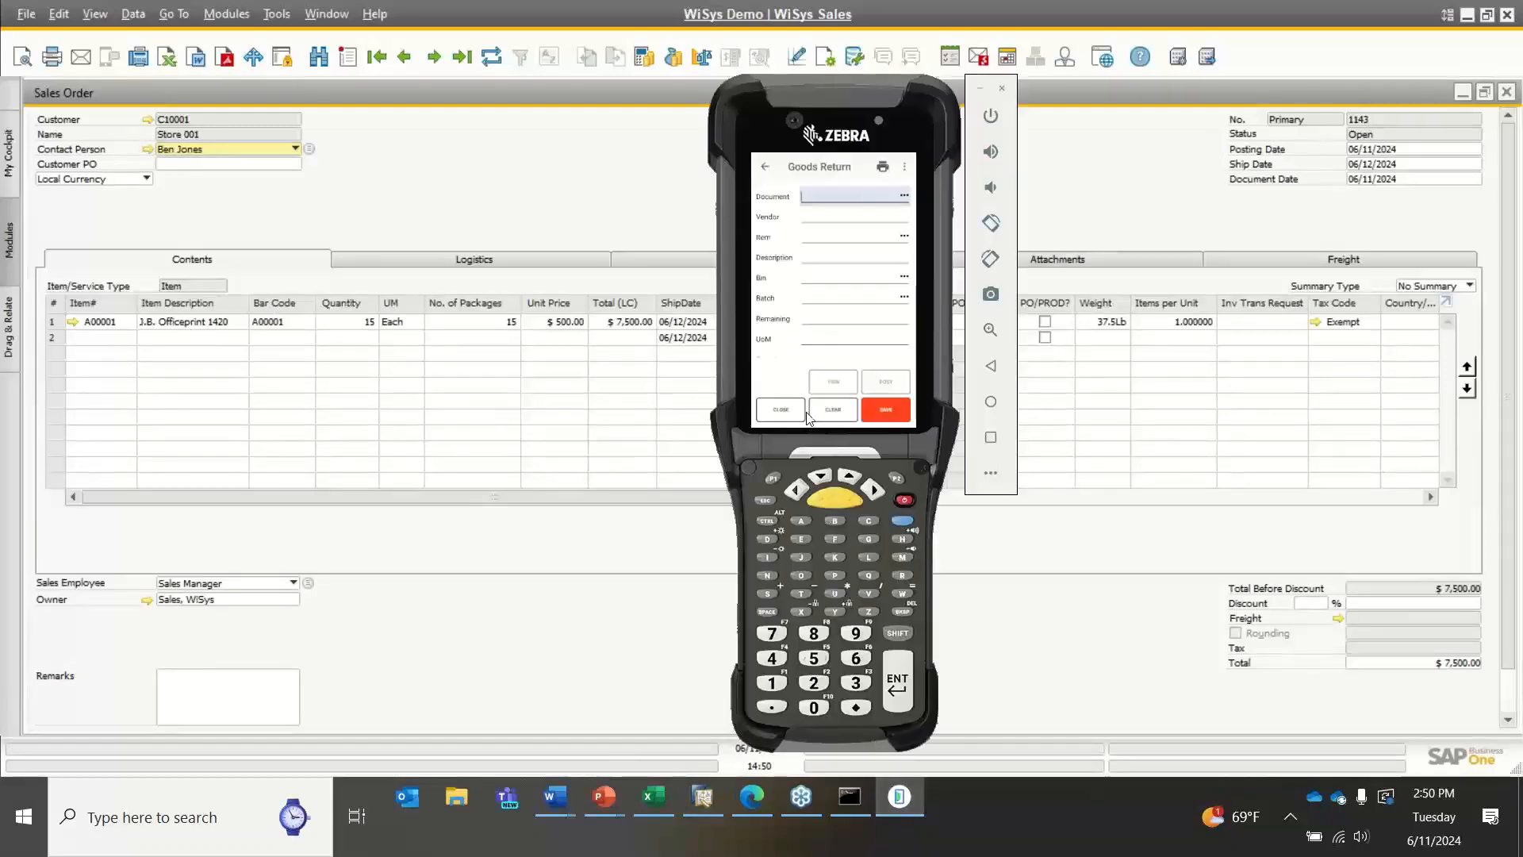
click(764, 167)
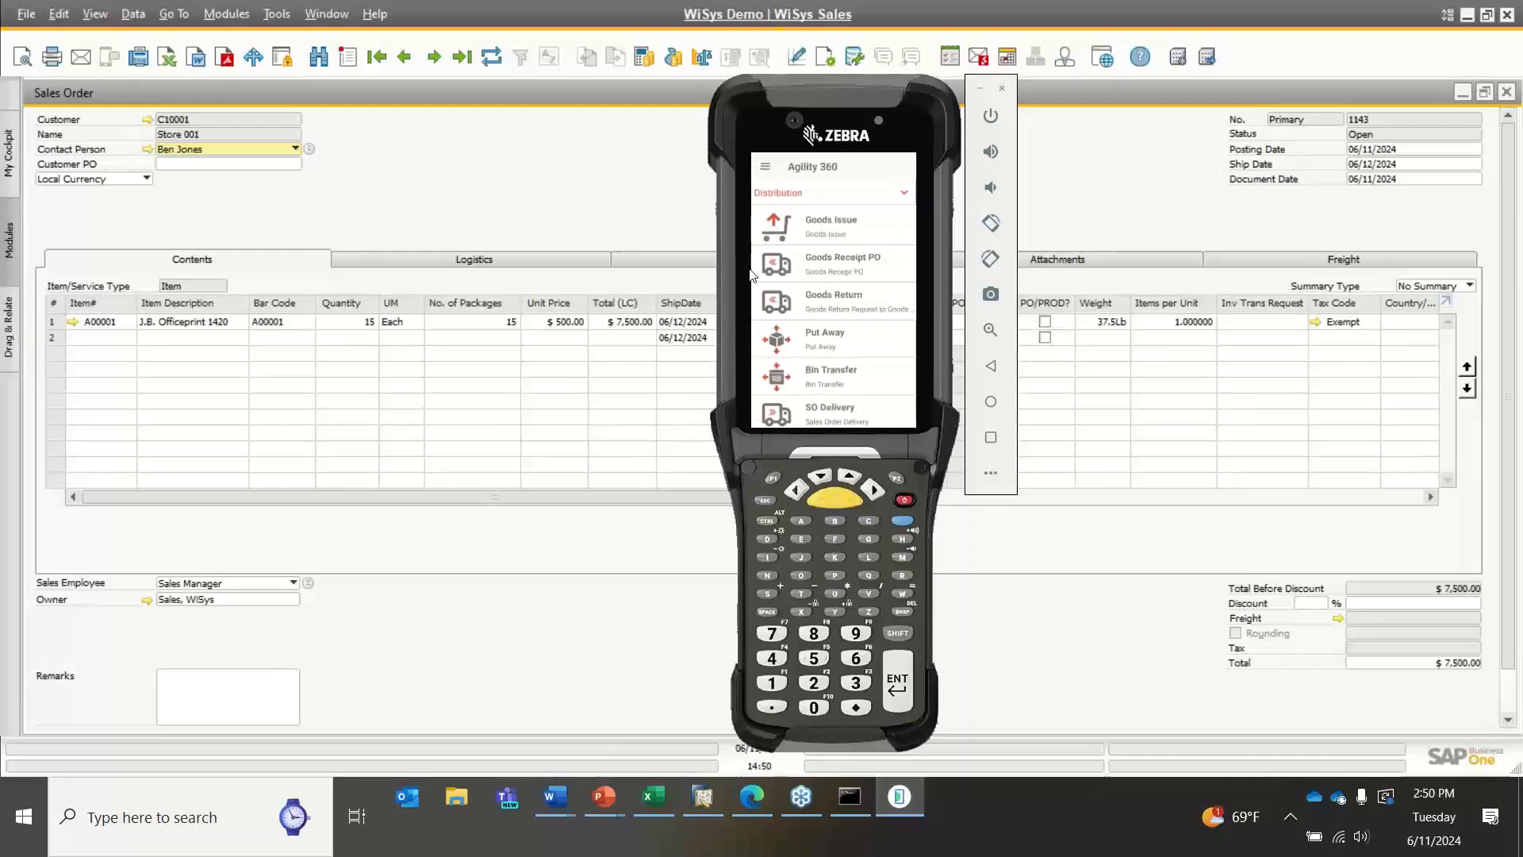
click(822, 415)
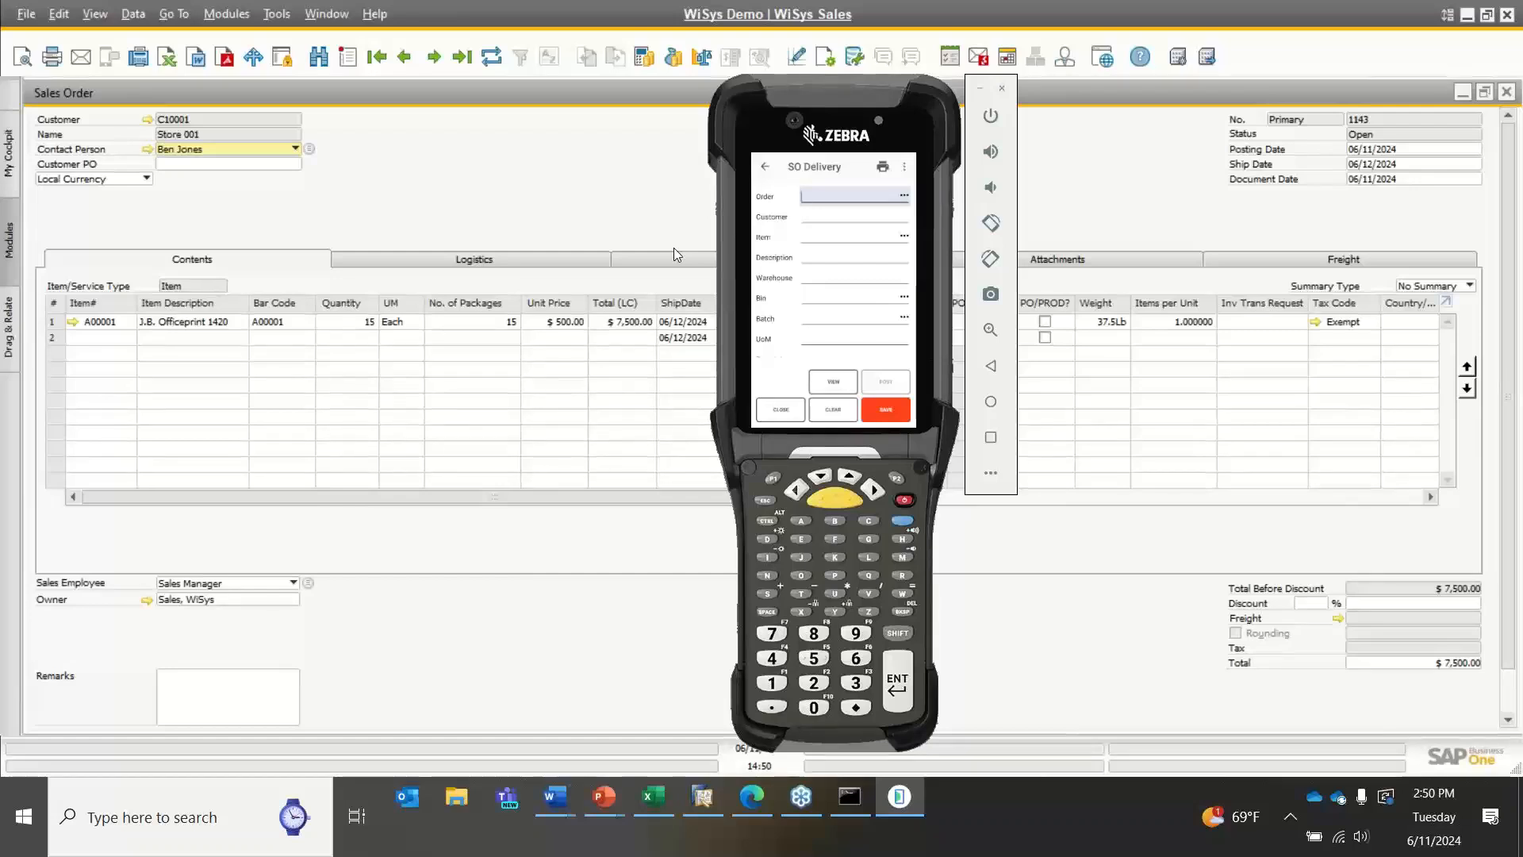
text(1143)
click(850, 198)
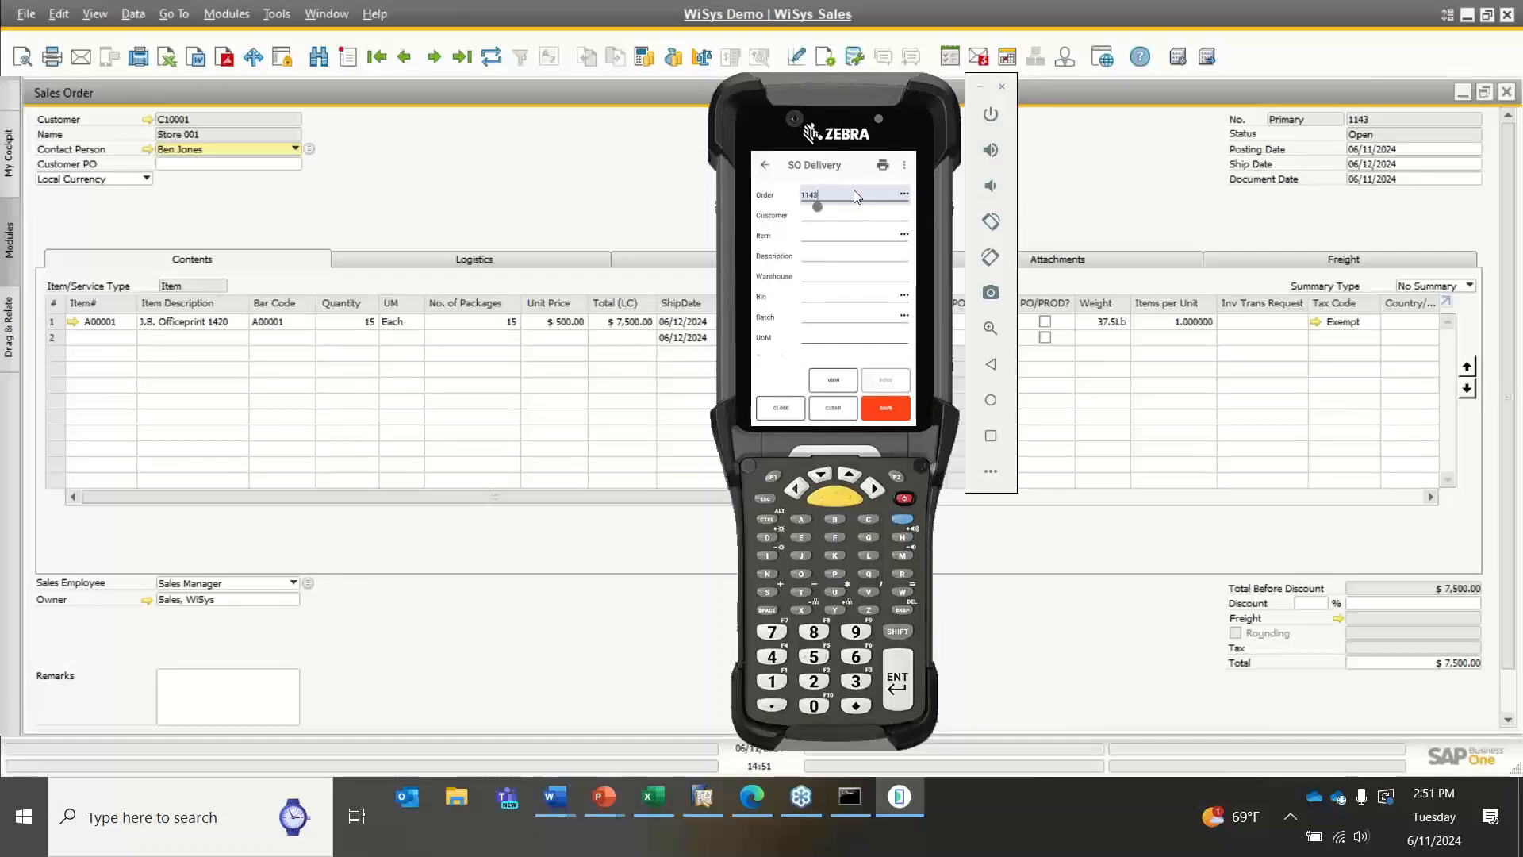
key(Return)
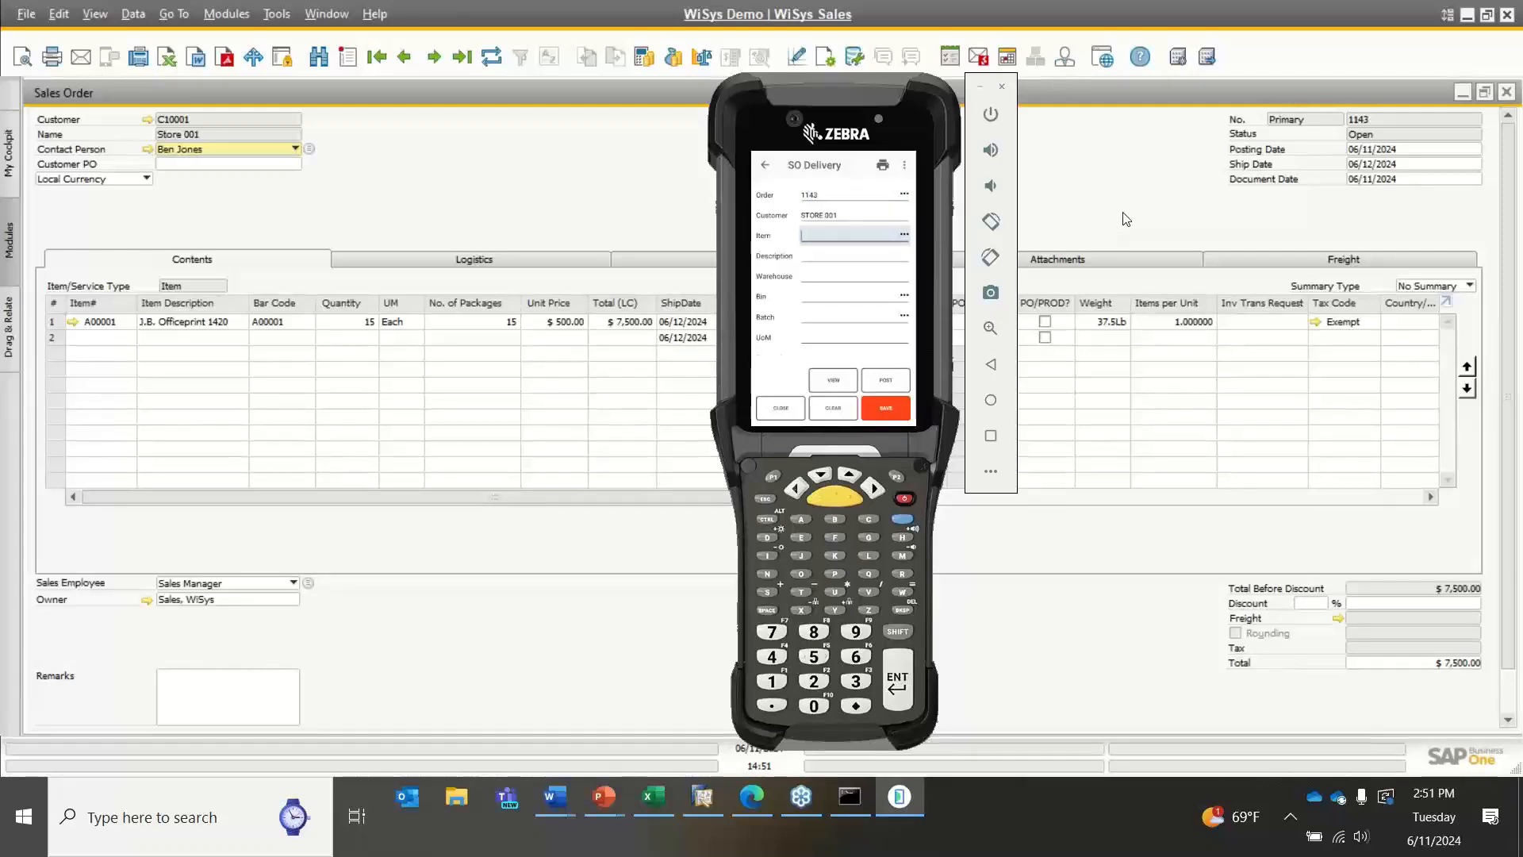
Record the delivery of 15 of item A00001 from bin 05-A1-3
text(A00001)
key(Return)
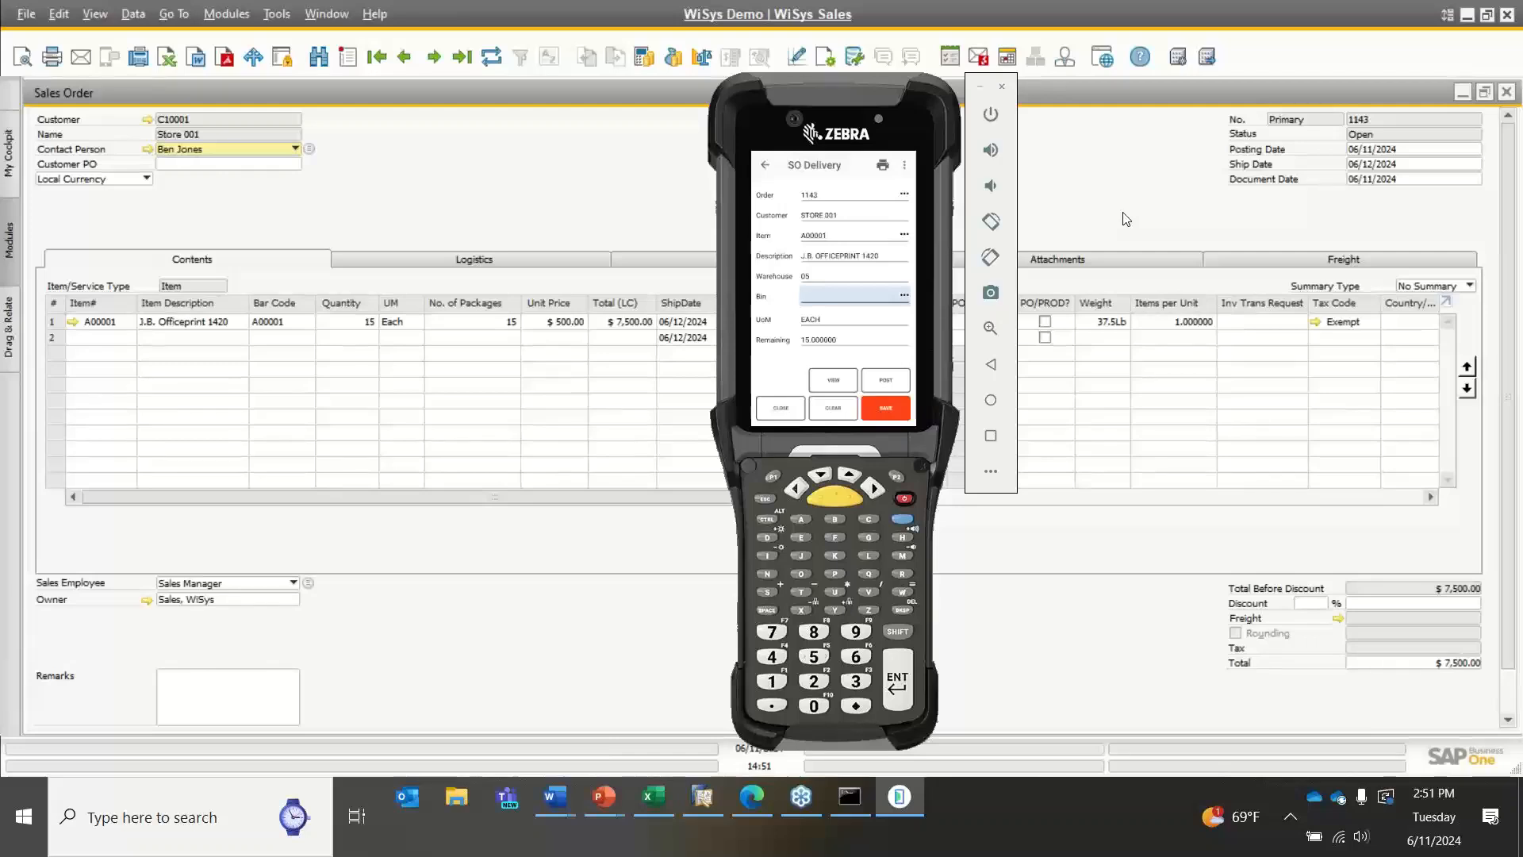
click(903, 295)
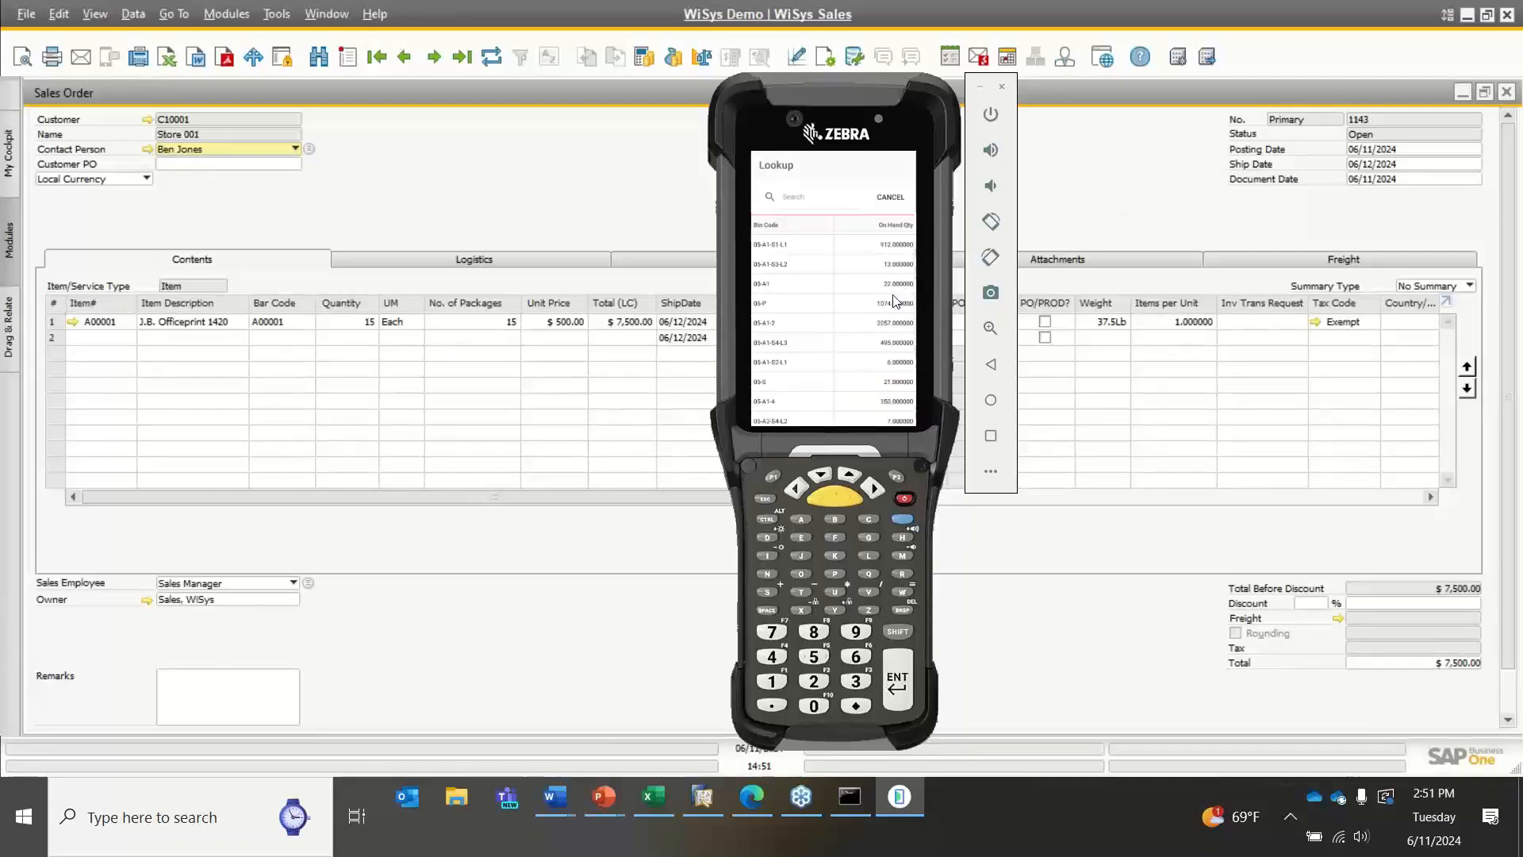
click(787, 325)
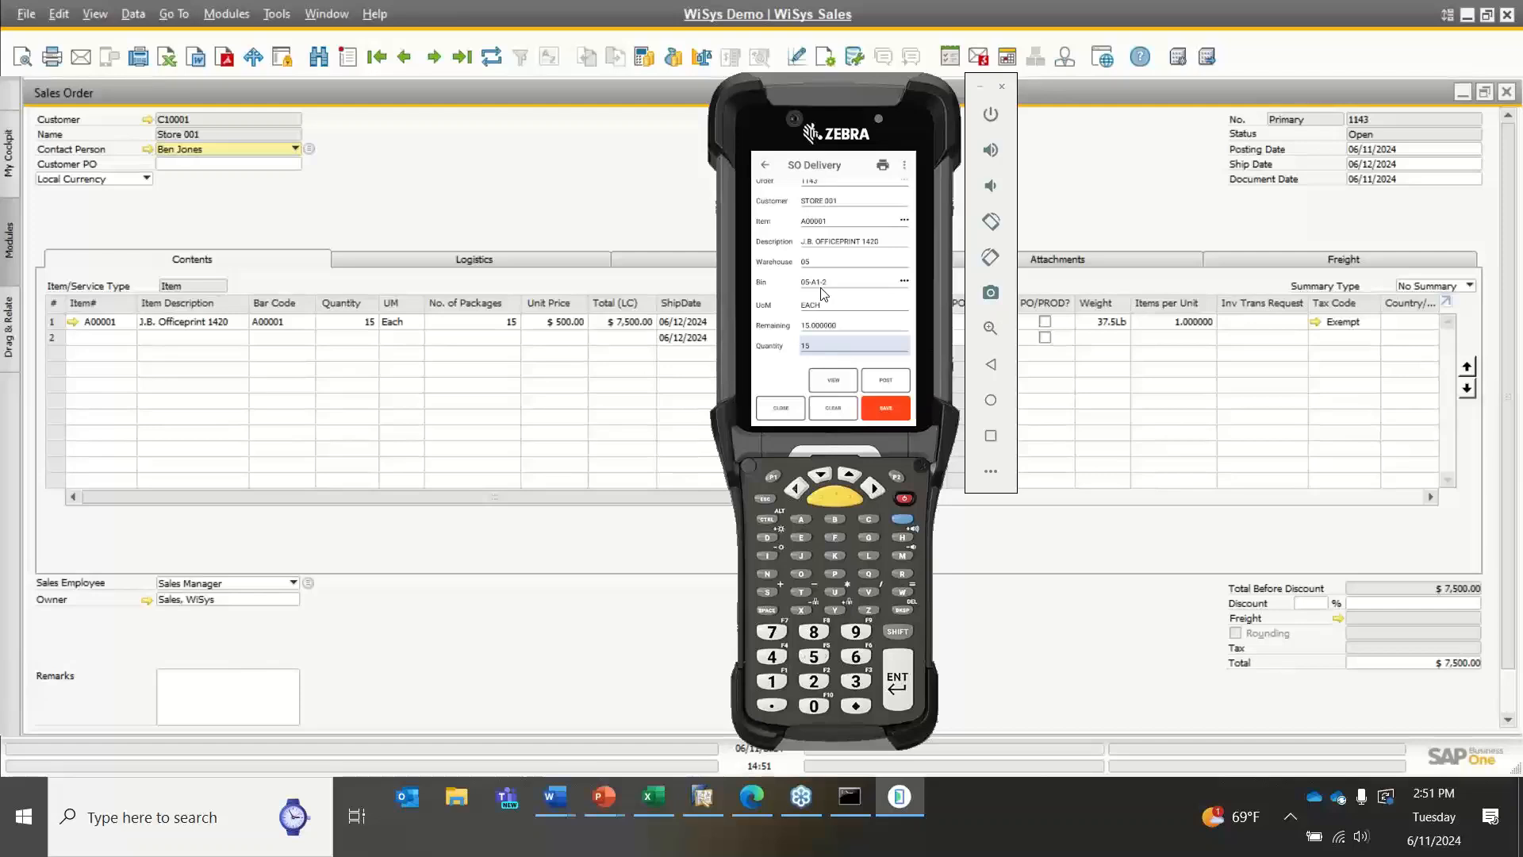
key(Return)
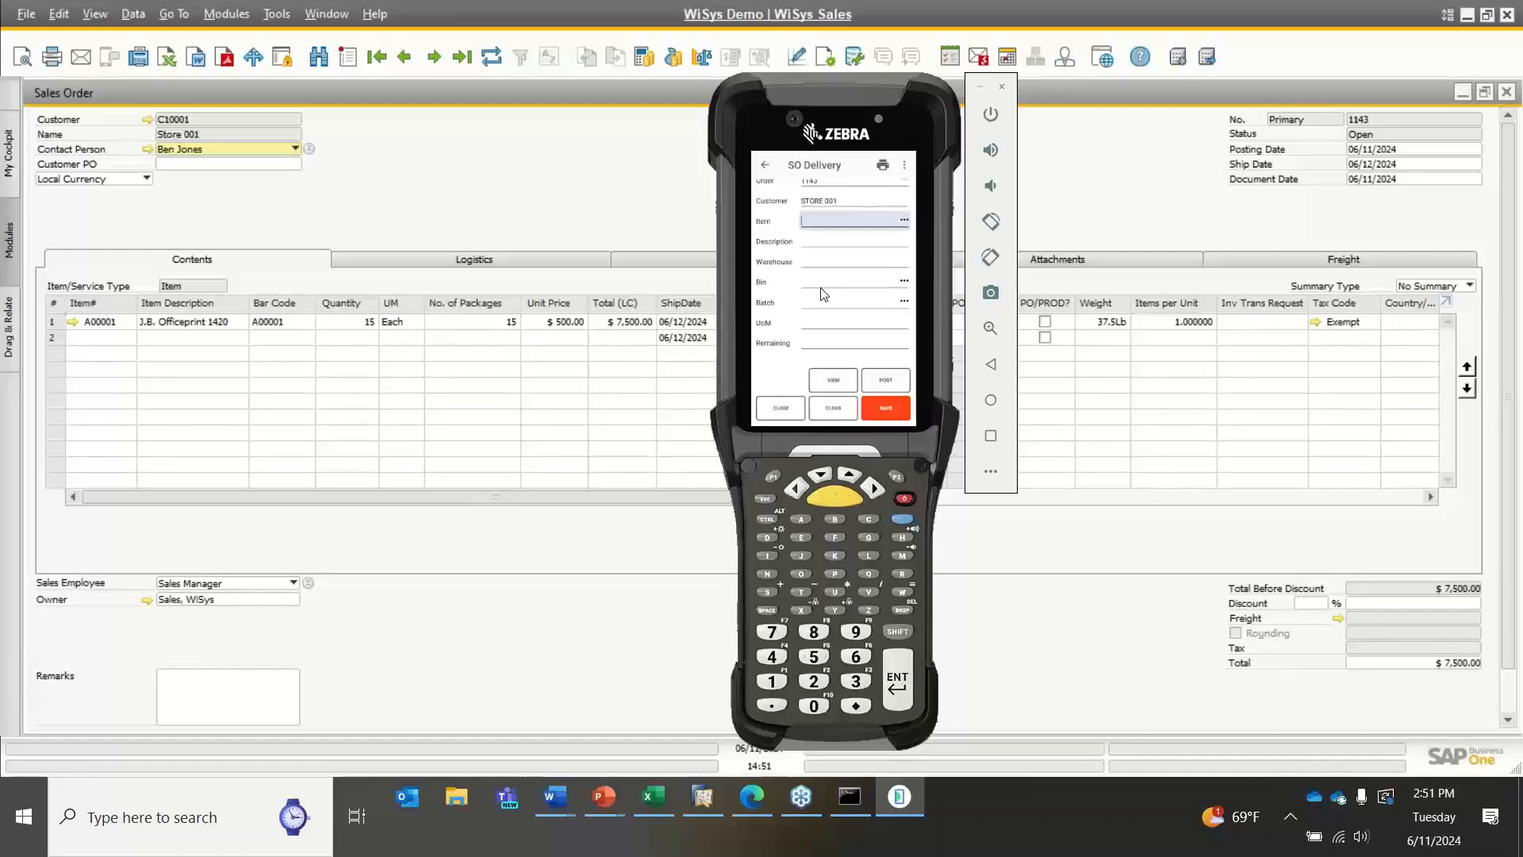
Check the sales order in SAP Business One, and return to the Android emulator to review the pending line and post the delivery
click(435, 177)
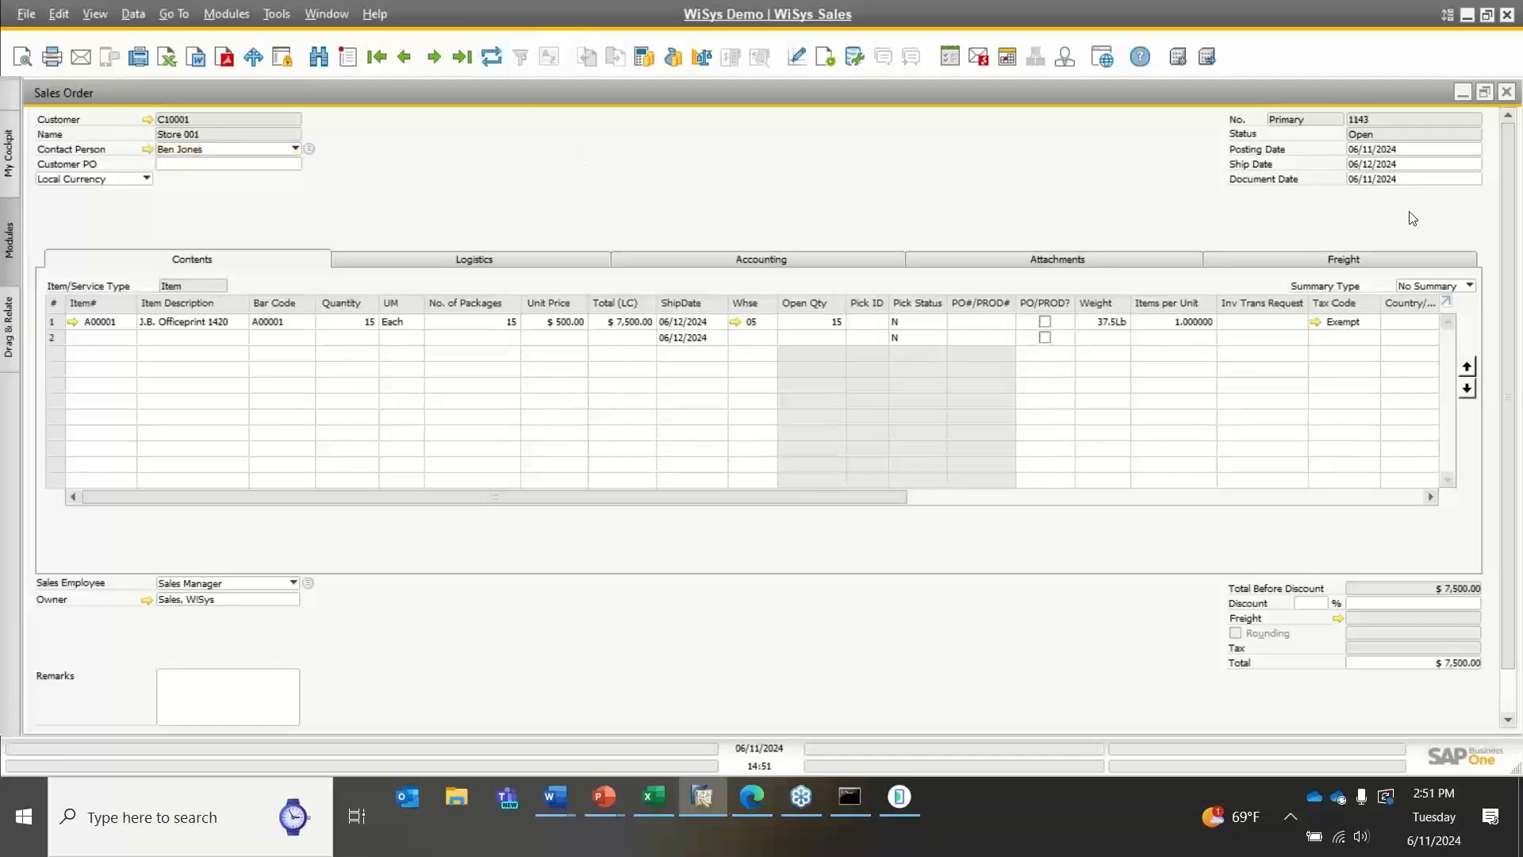
click(899, 796)
click(834, 380)
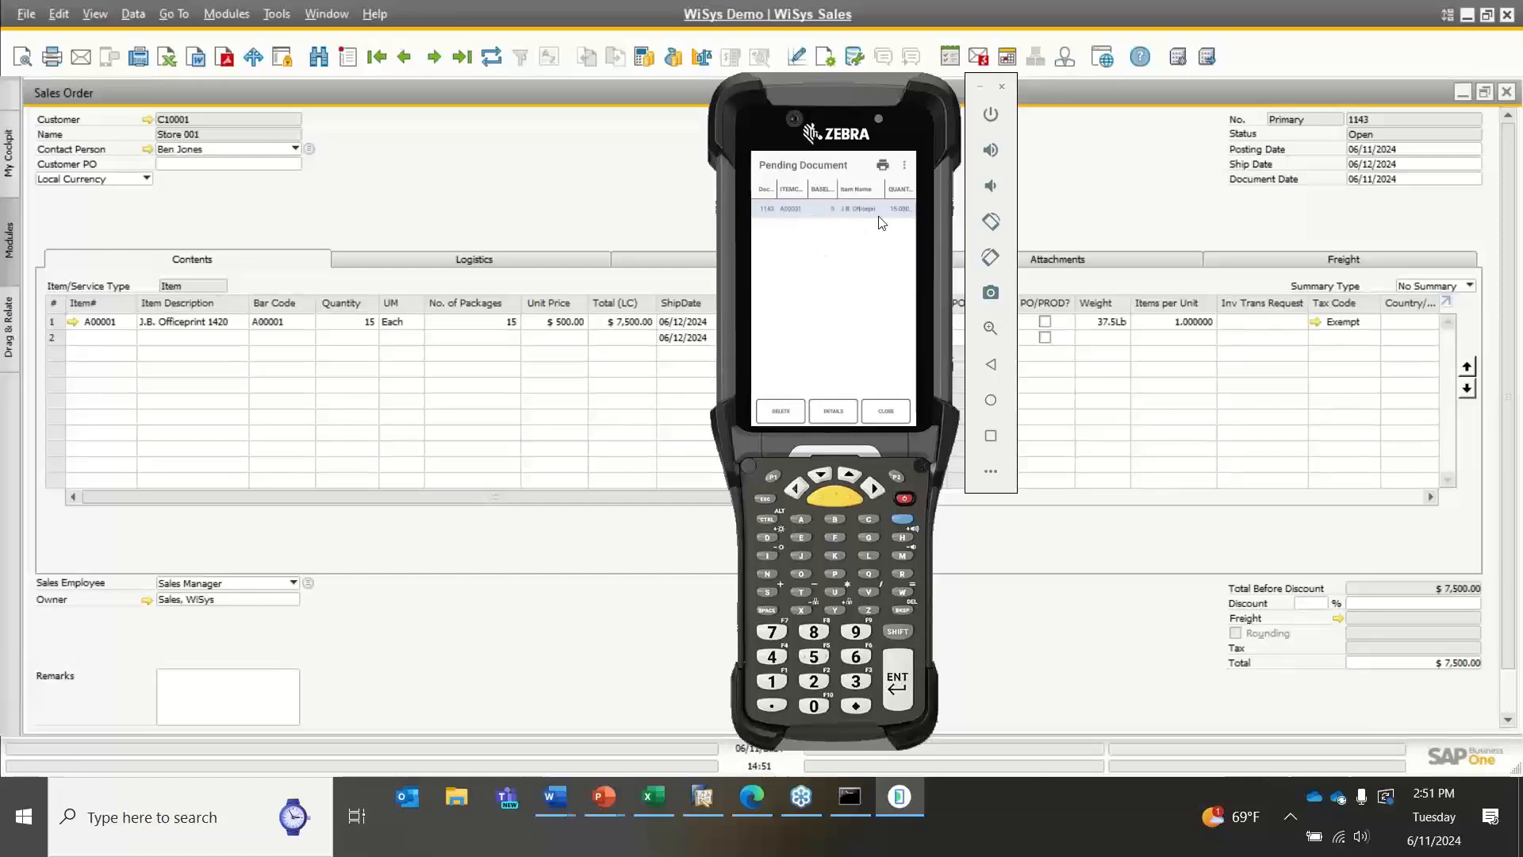
click(901, 410)
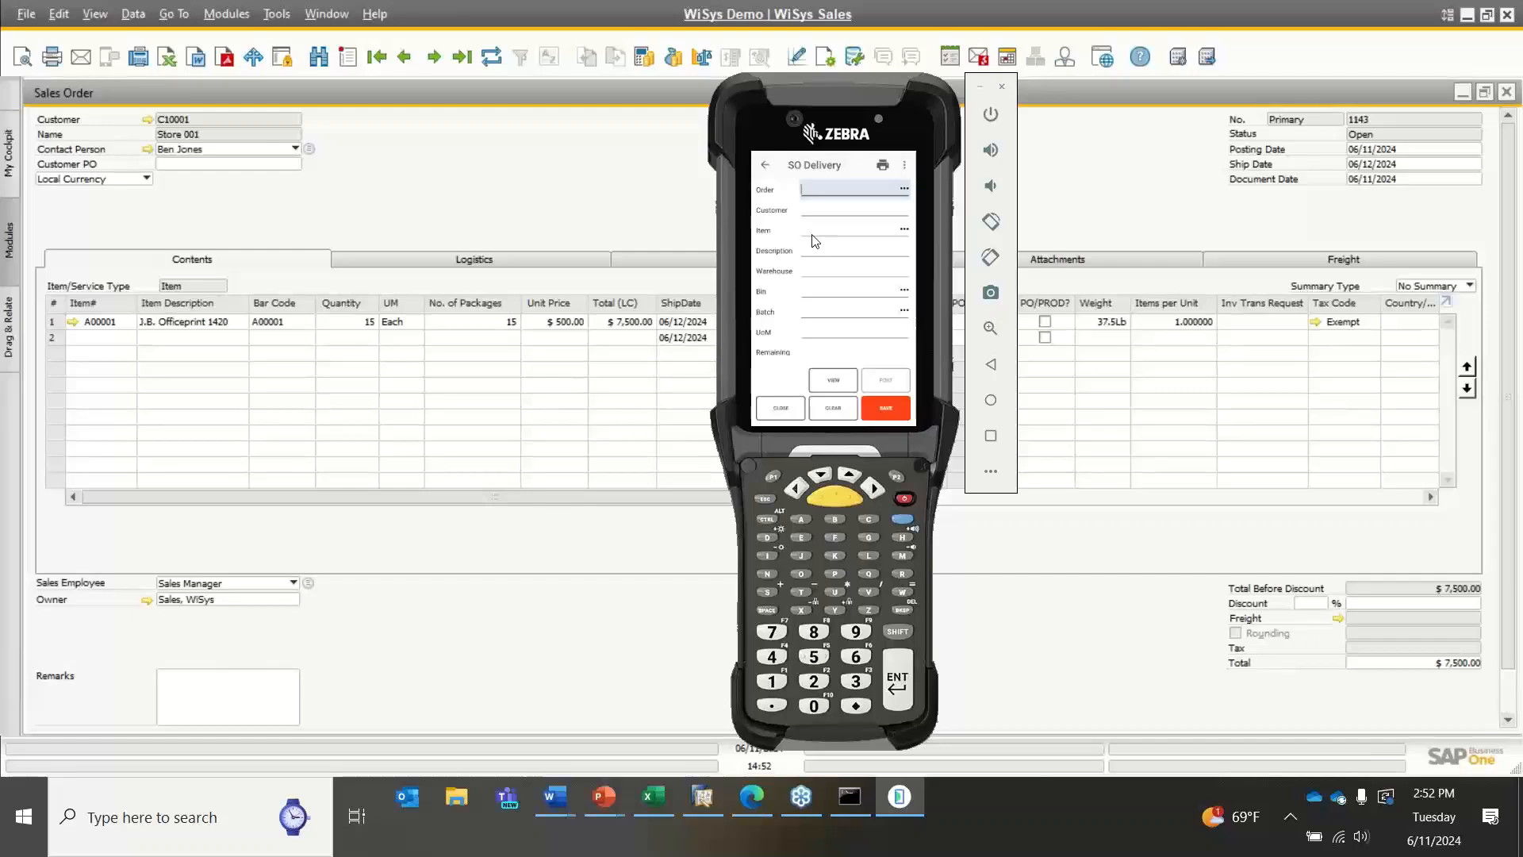
Switch to SAP Business One, refresh the sales order and open its linked Delivery through the relationship map
click(643, 196)
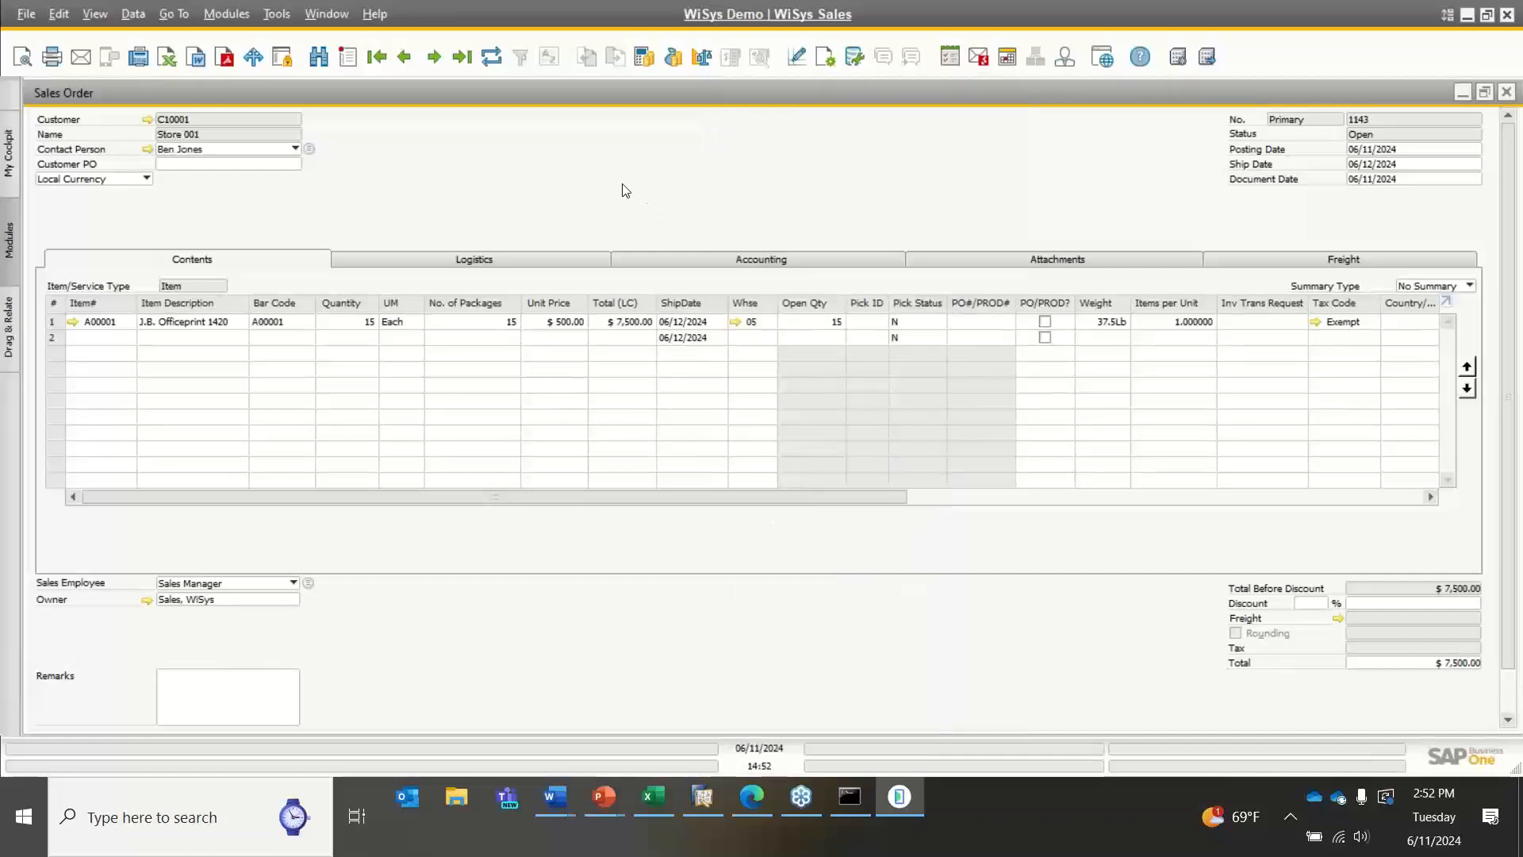
click(492, 56)
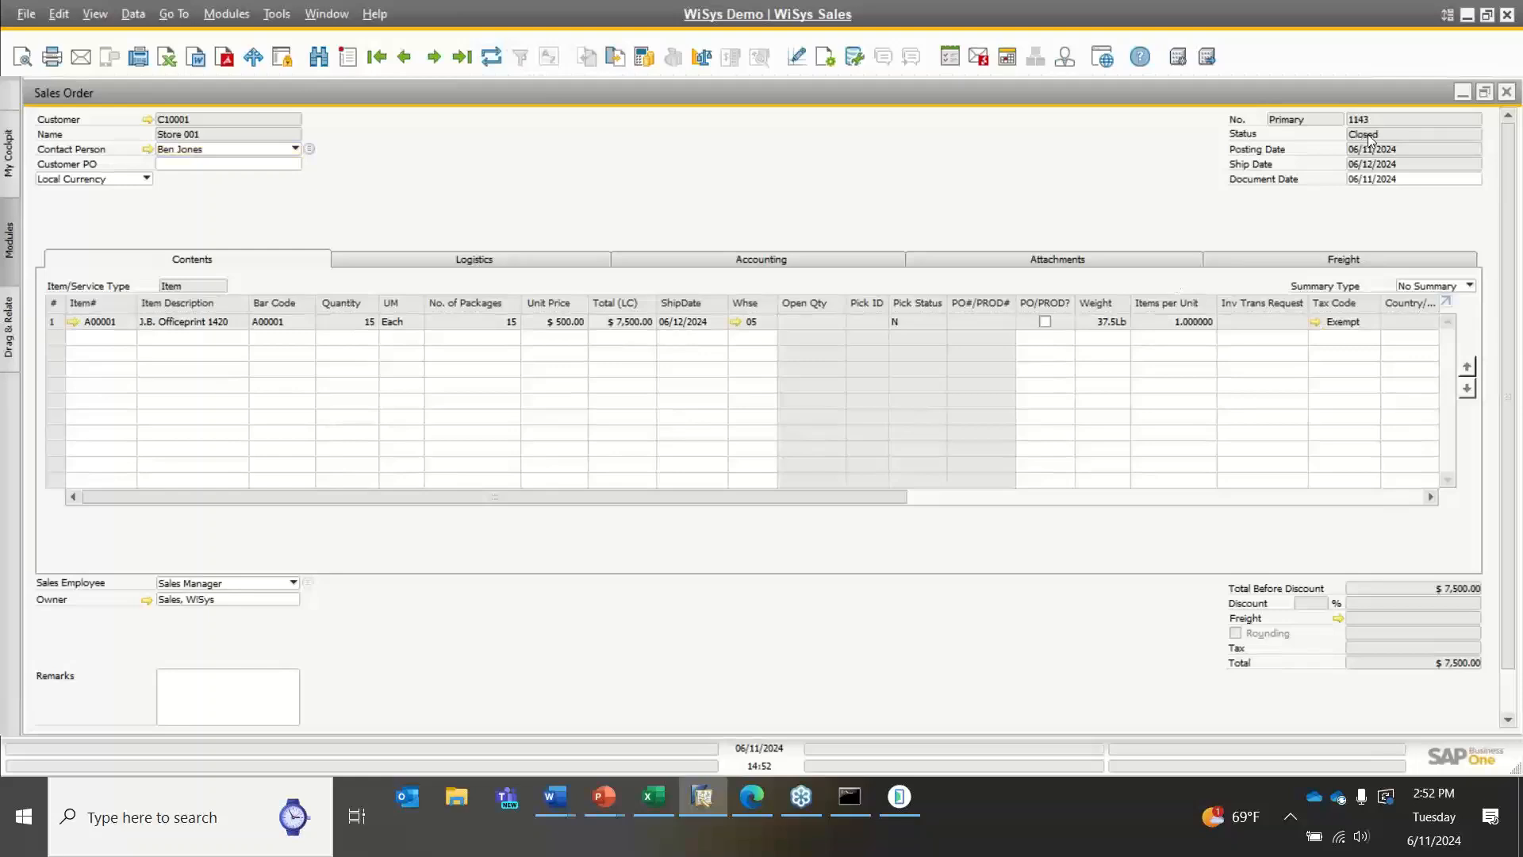
right_click(708, 155)
click(765, 422)
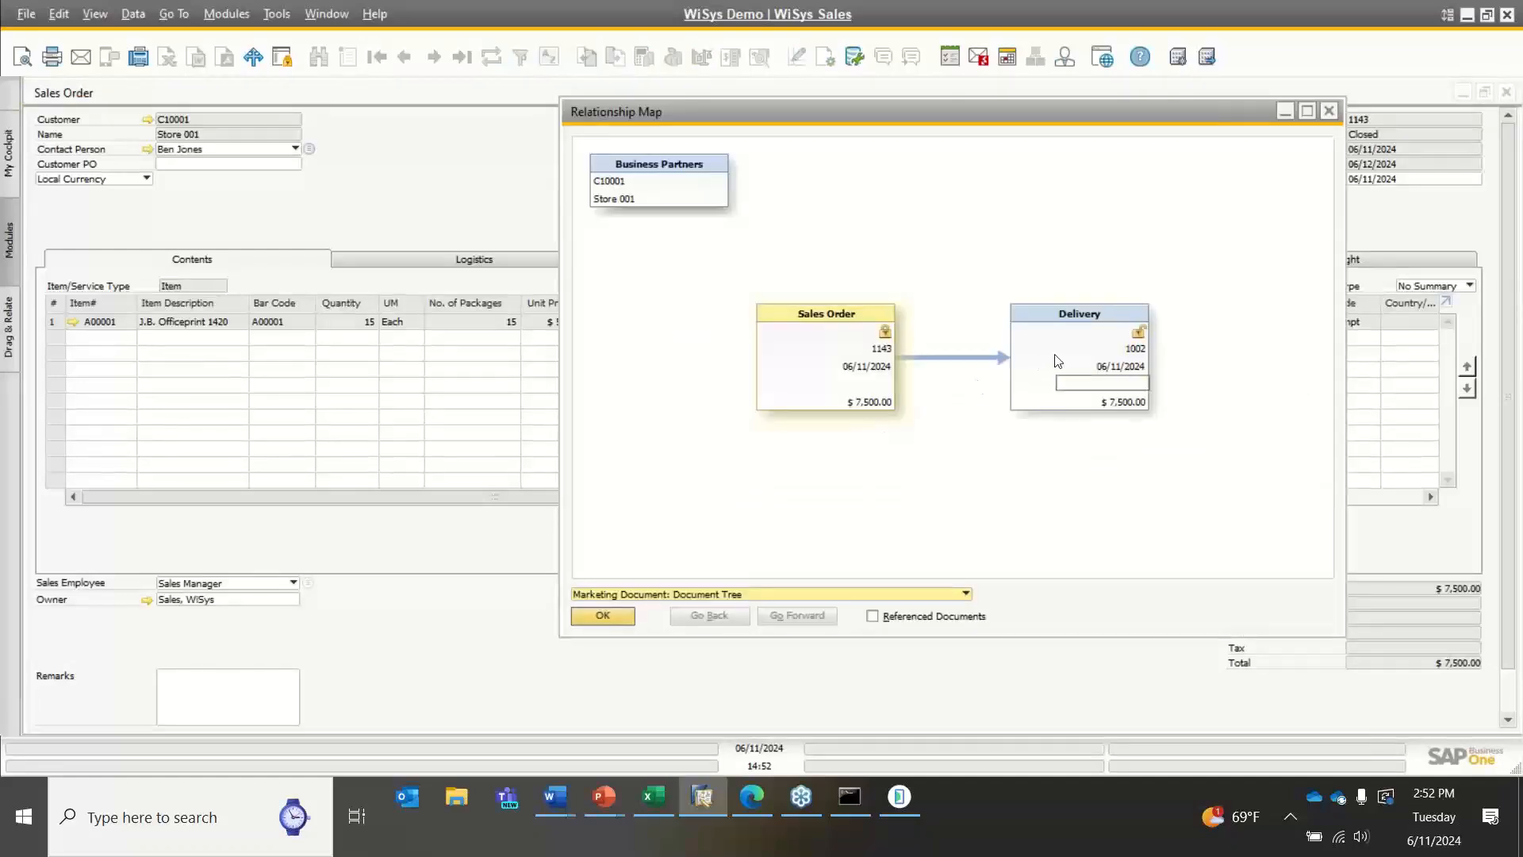
double_click(1057, 361)
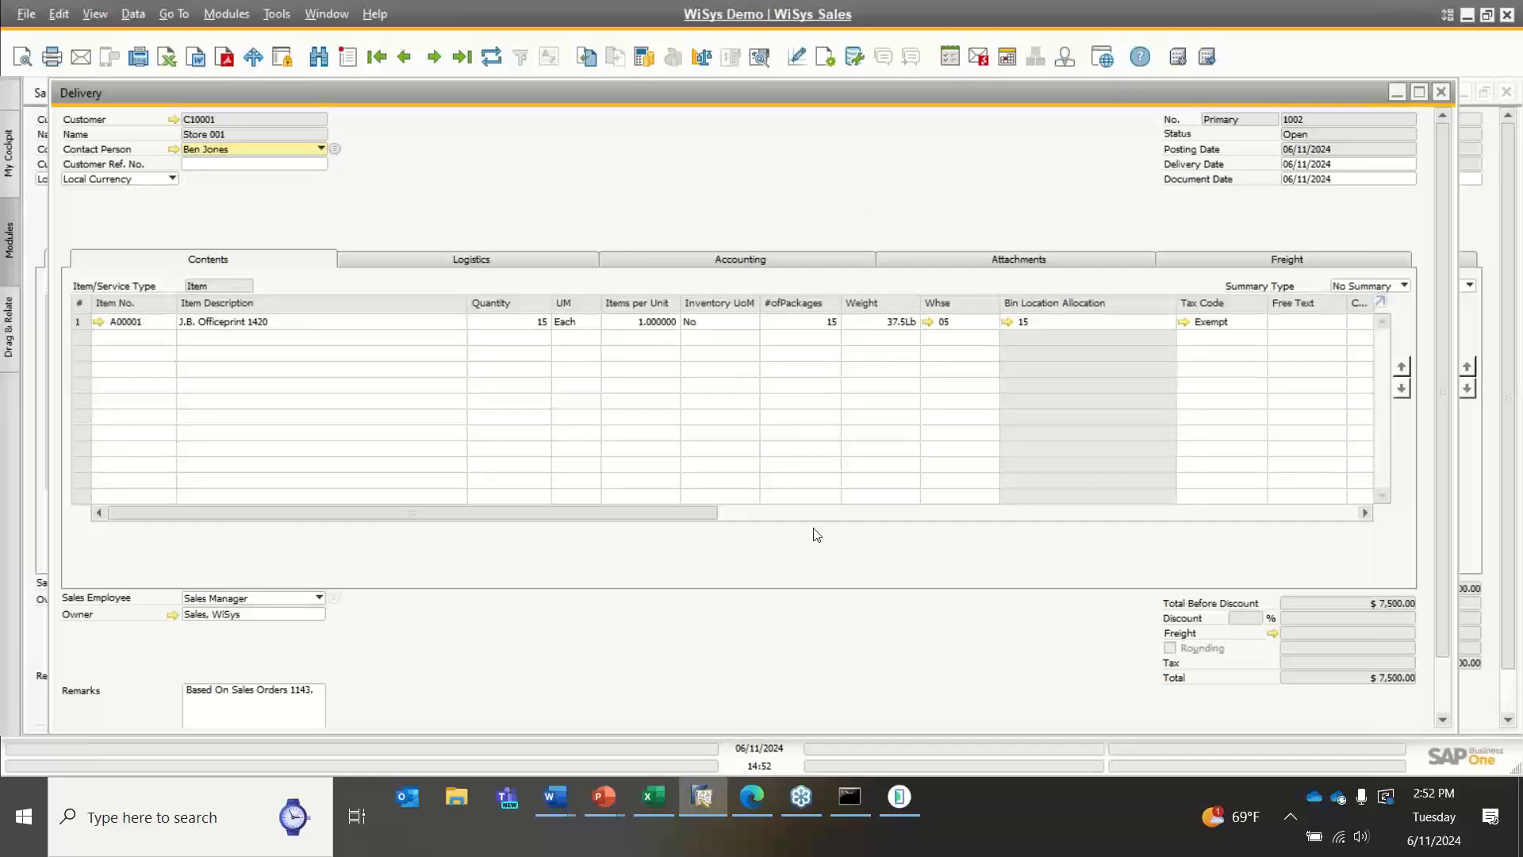
Copy the Delivery to a new Return Request and reposition its window slightly higher
scroll(873, 547, down, 2)
click(1390, 711)
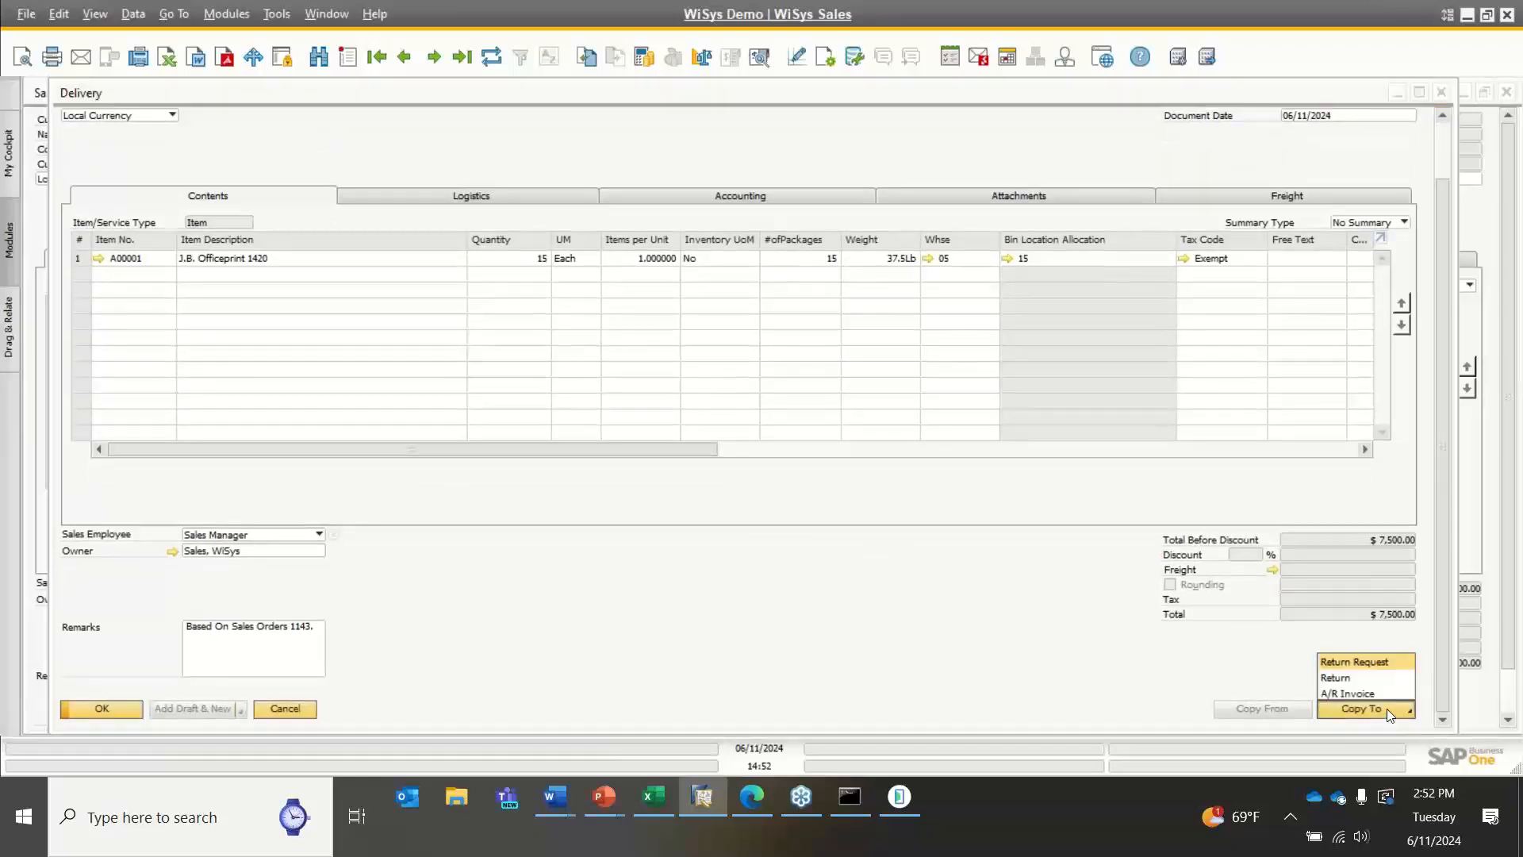
click(1363, 661)
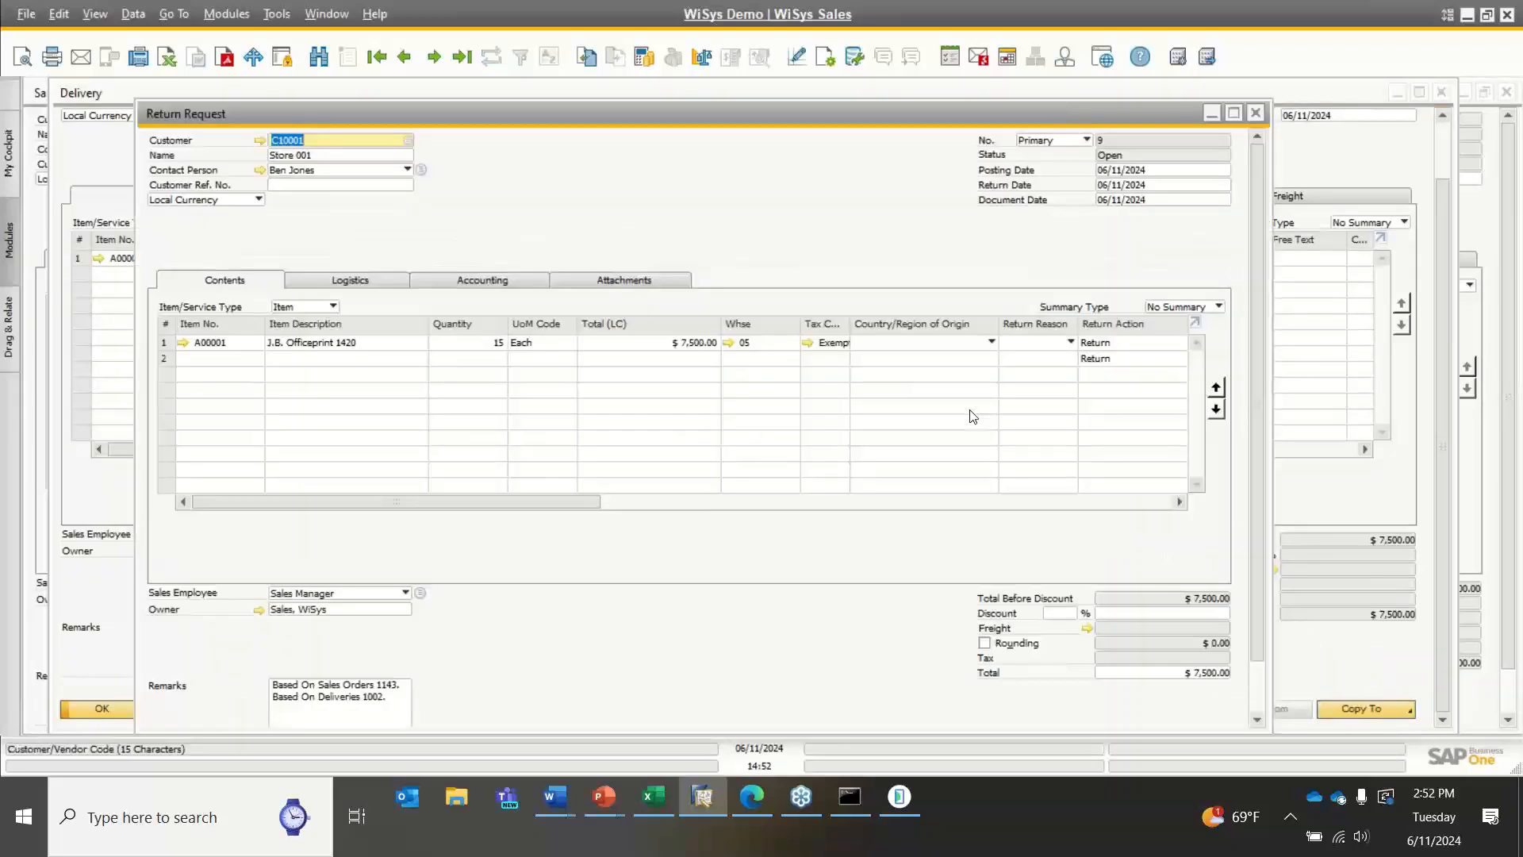
drag(848, 115, 860, 89)
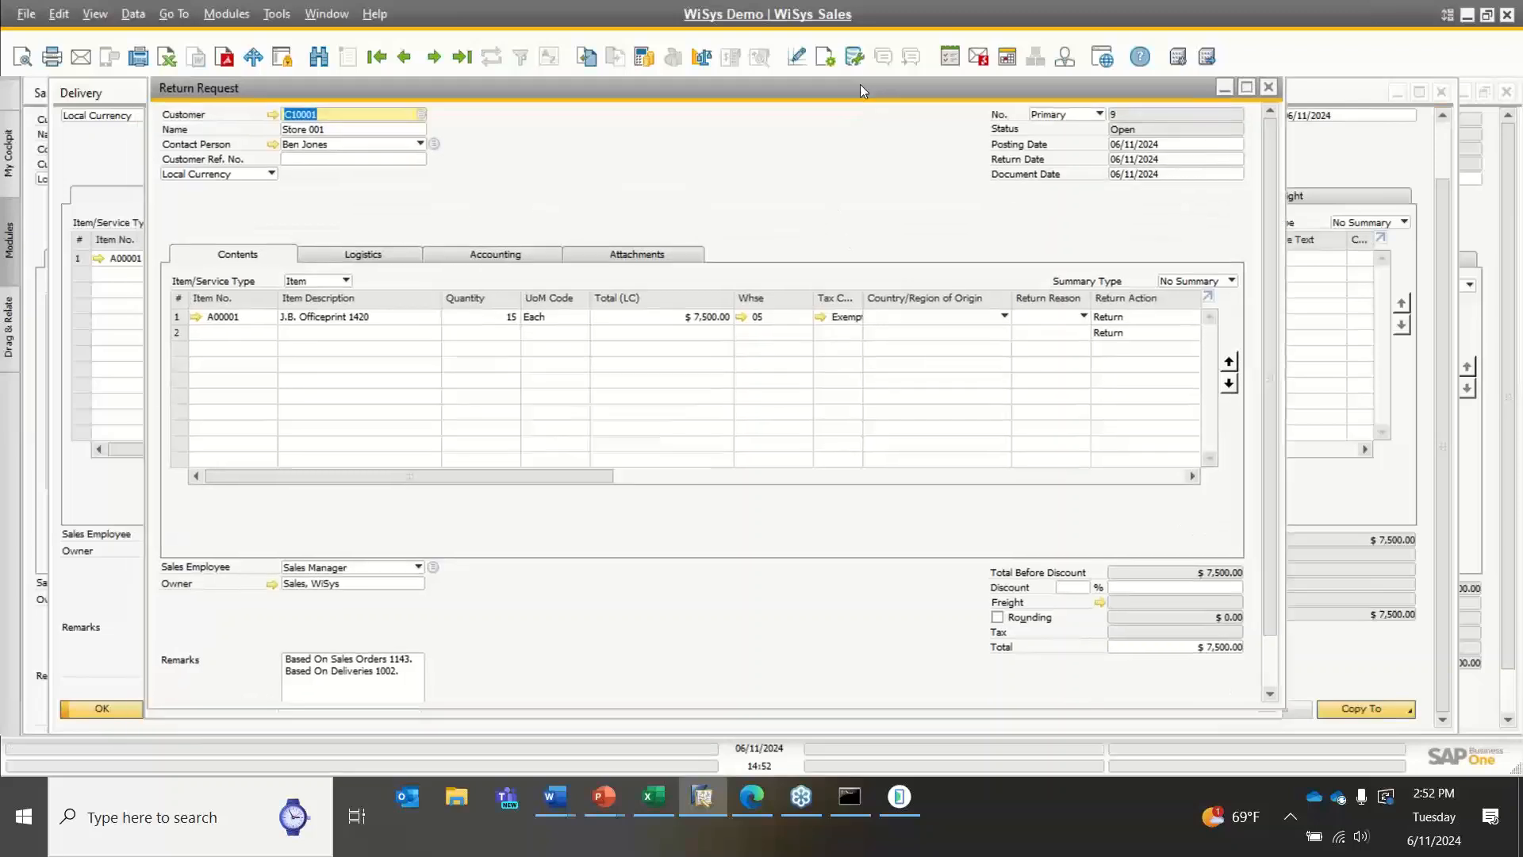
Set the return quantity of item A00001 to 5 and add the Return Request
click(510, 317)
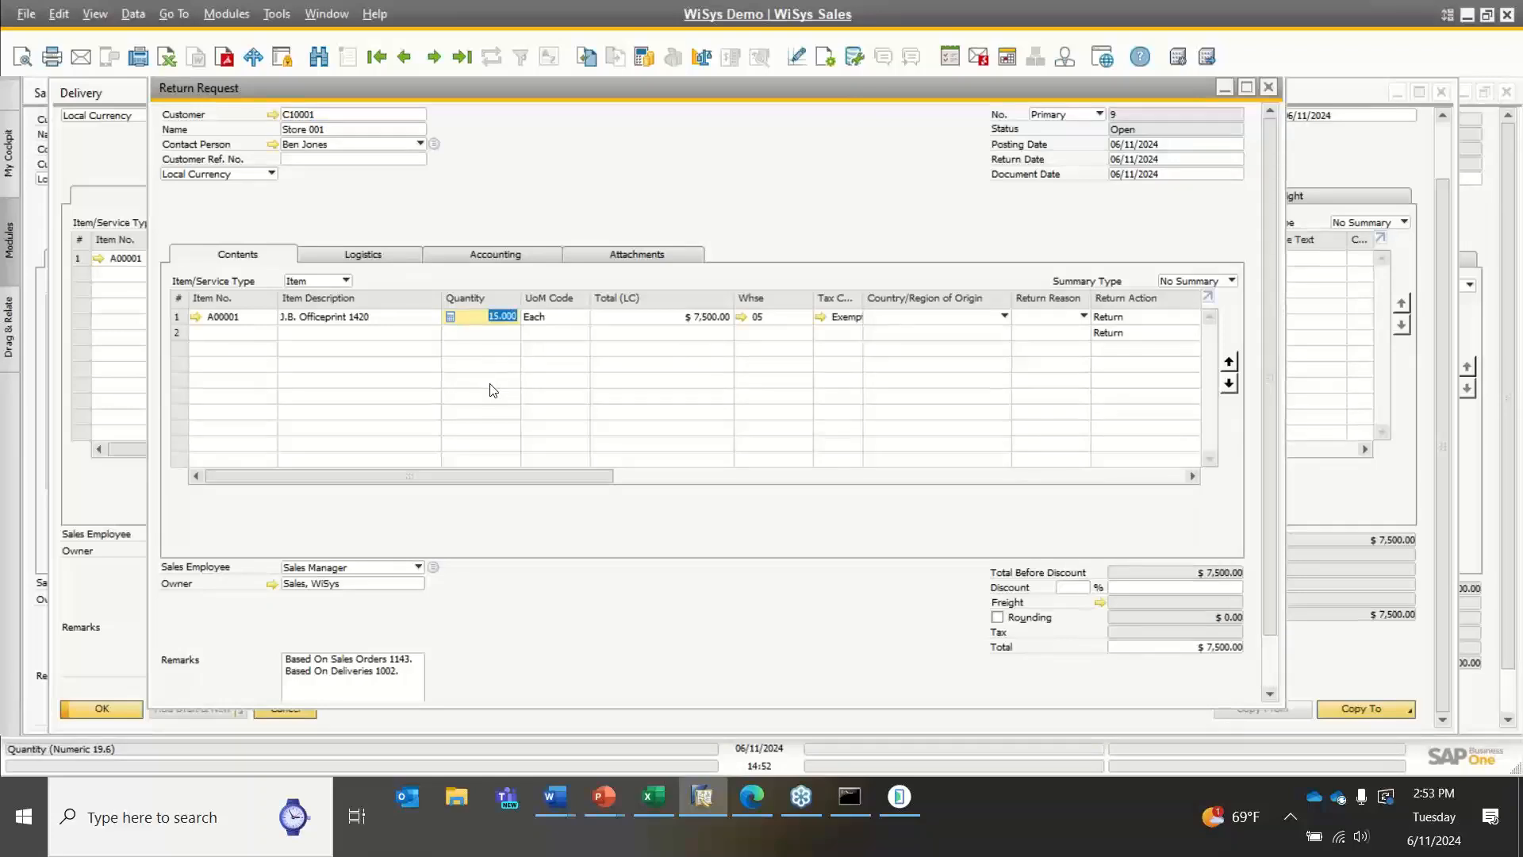
text(5)
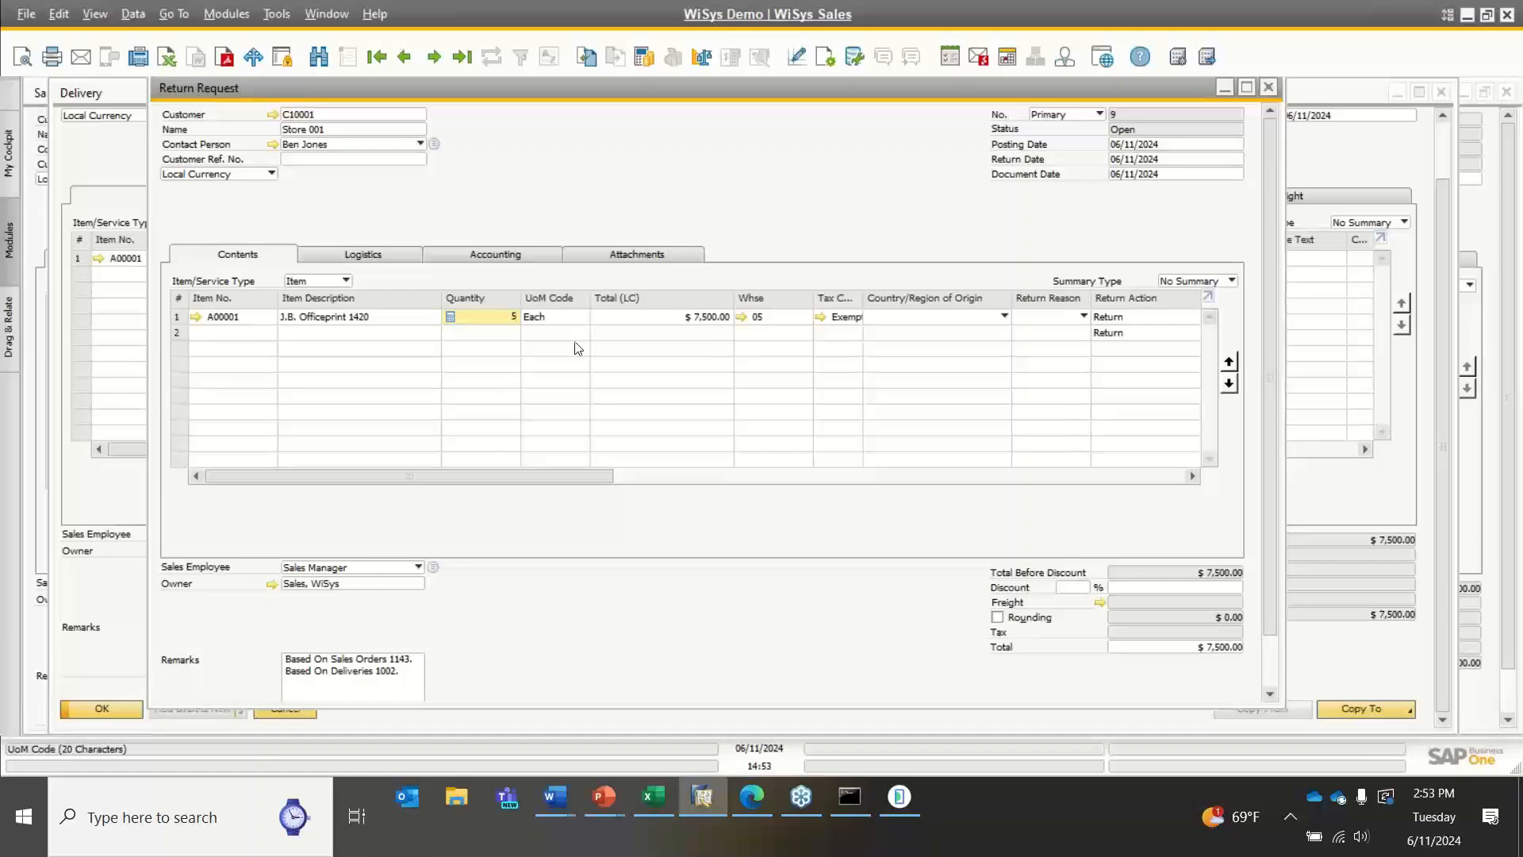
click(644, 317)
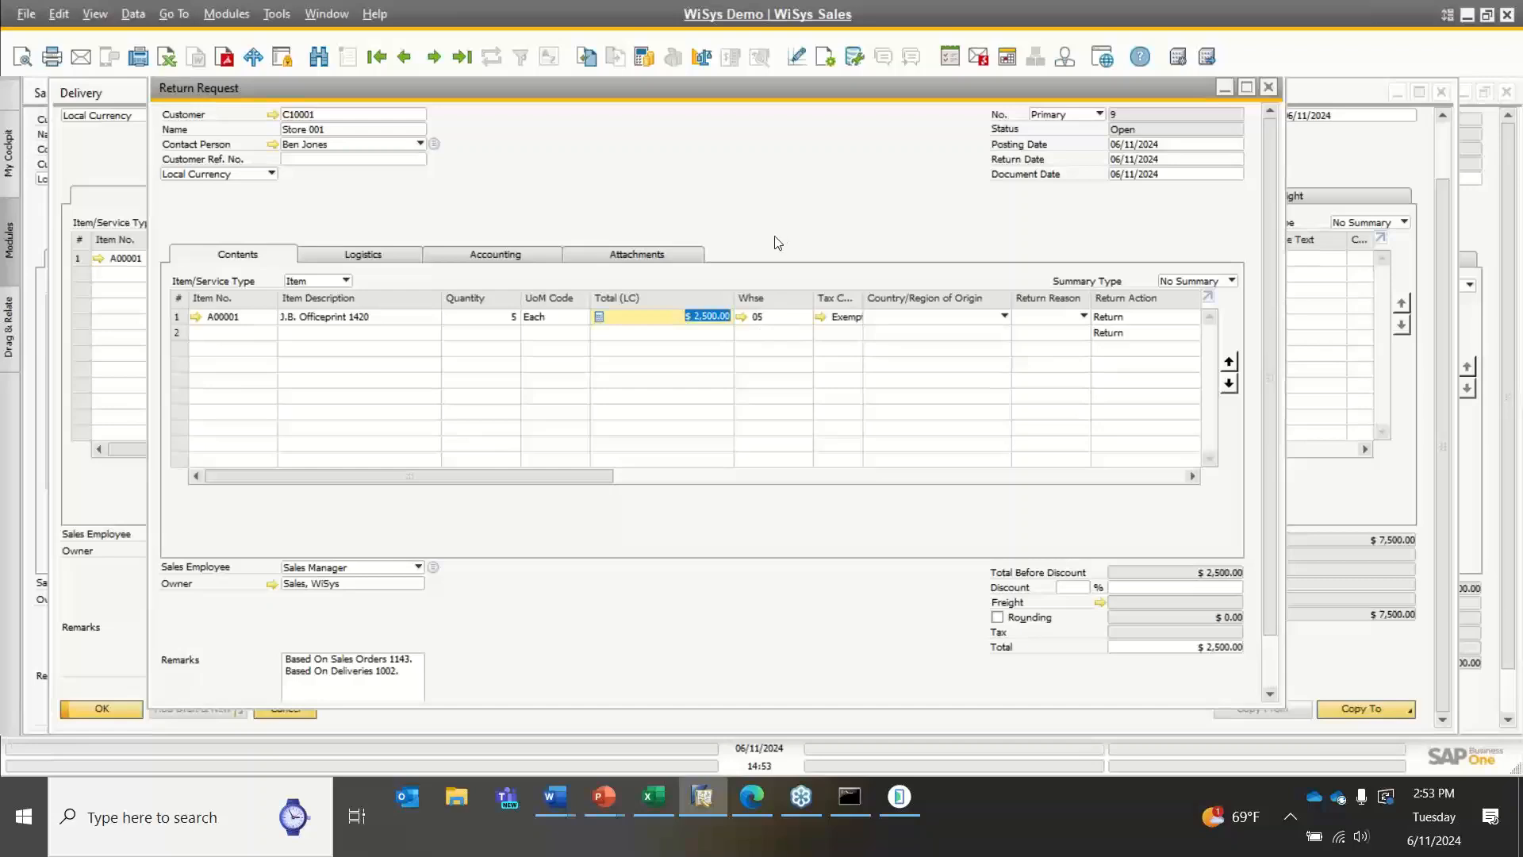
scroll(775, 242, down, 2)
click(214, 696)
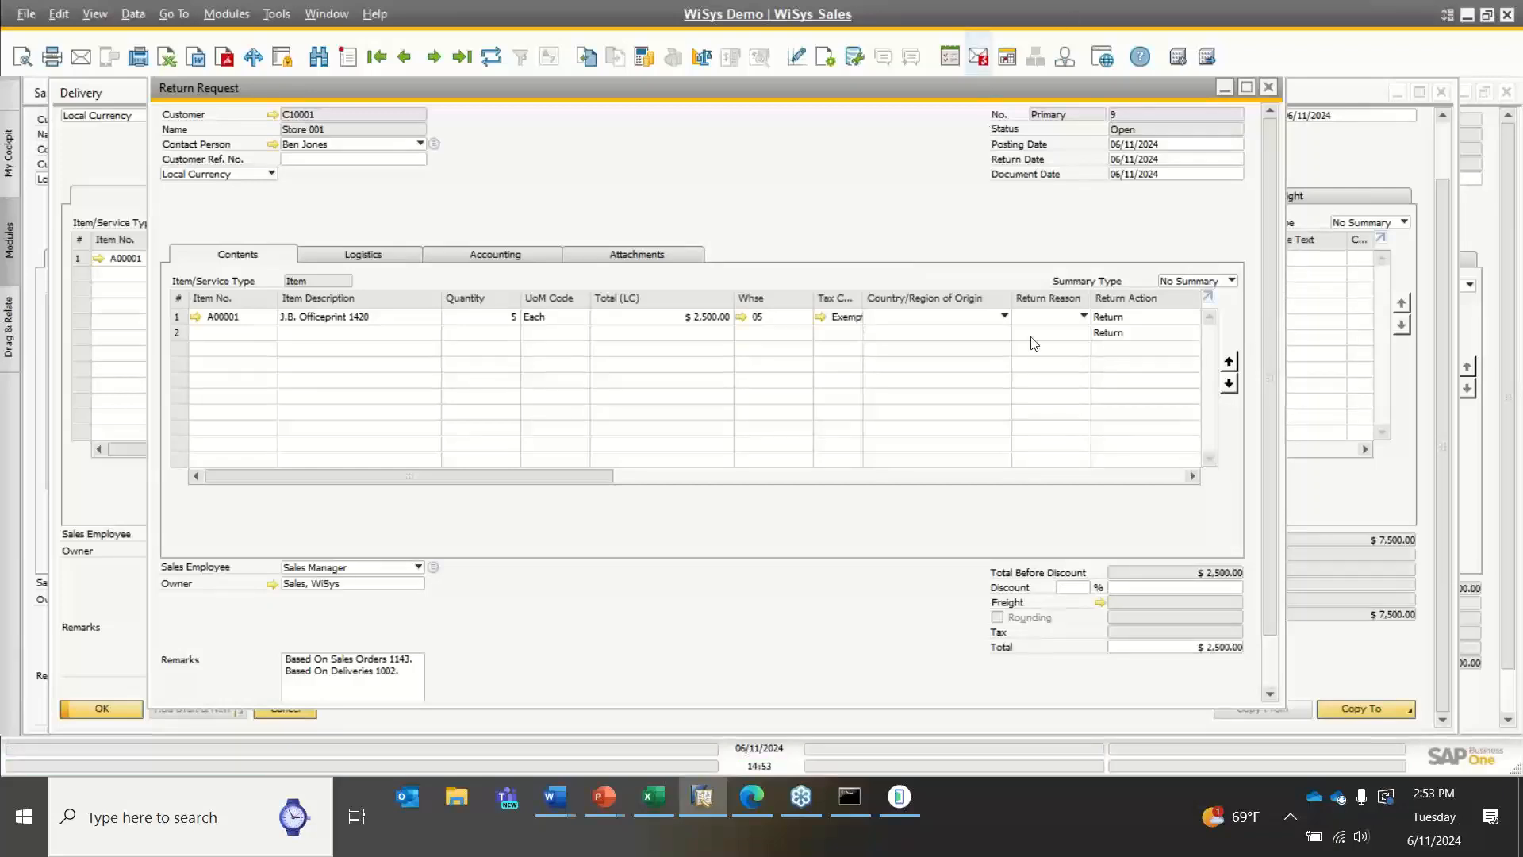
Switch to the Android emulator and load the Return Request in Sales Return by entering its document number
click(900, 796)
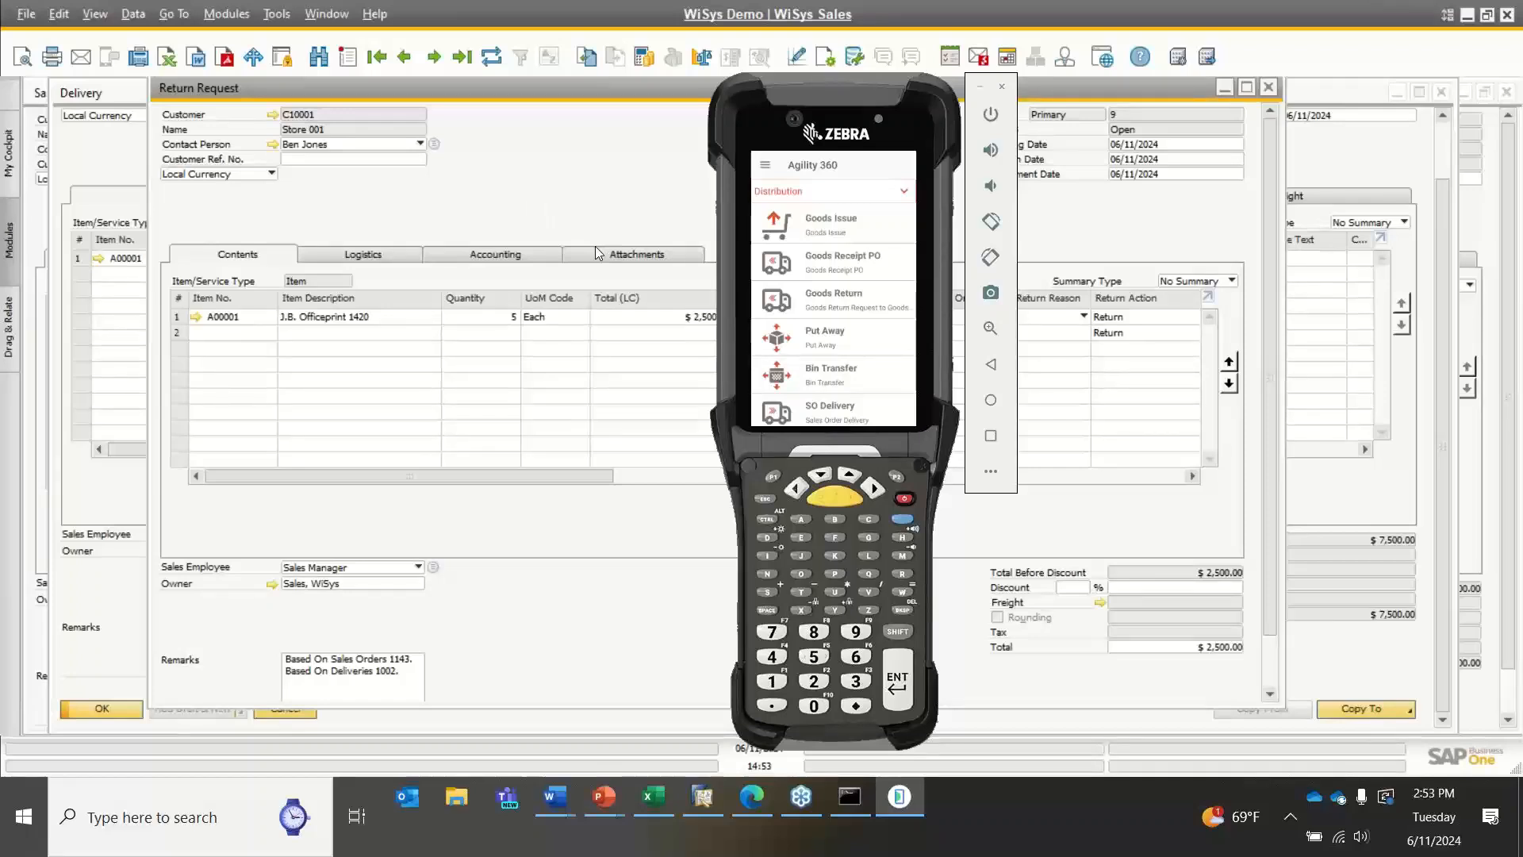
scroll(857, 308, down, 1)
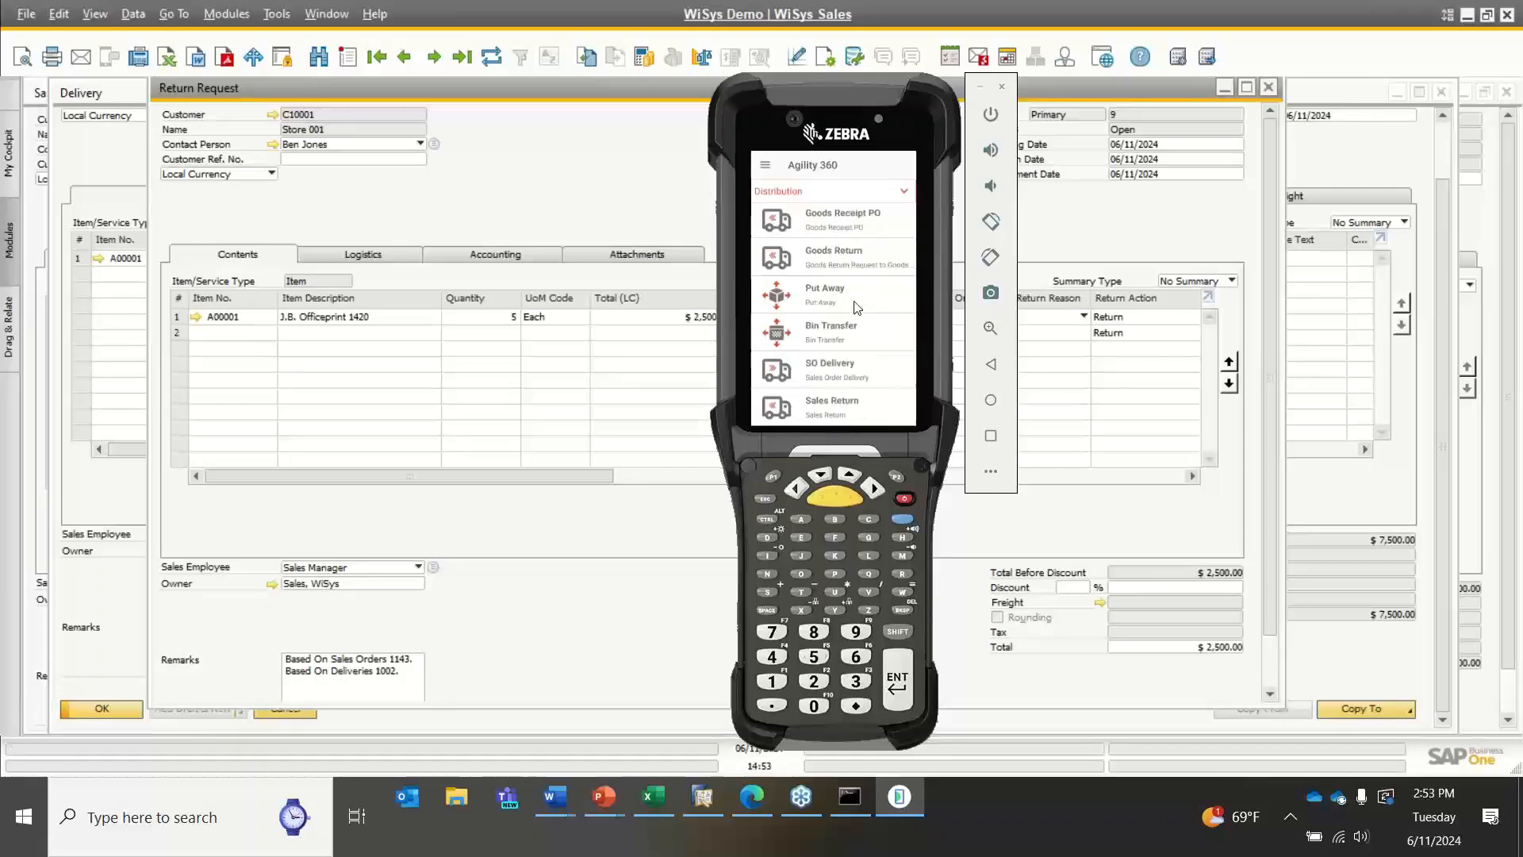
click(841, 411)
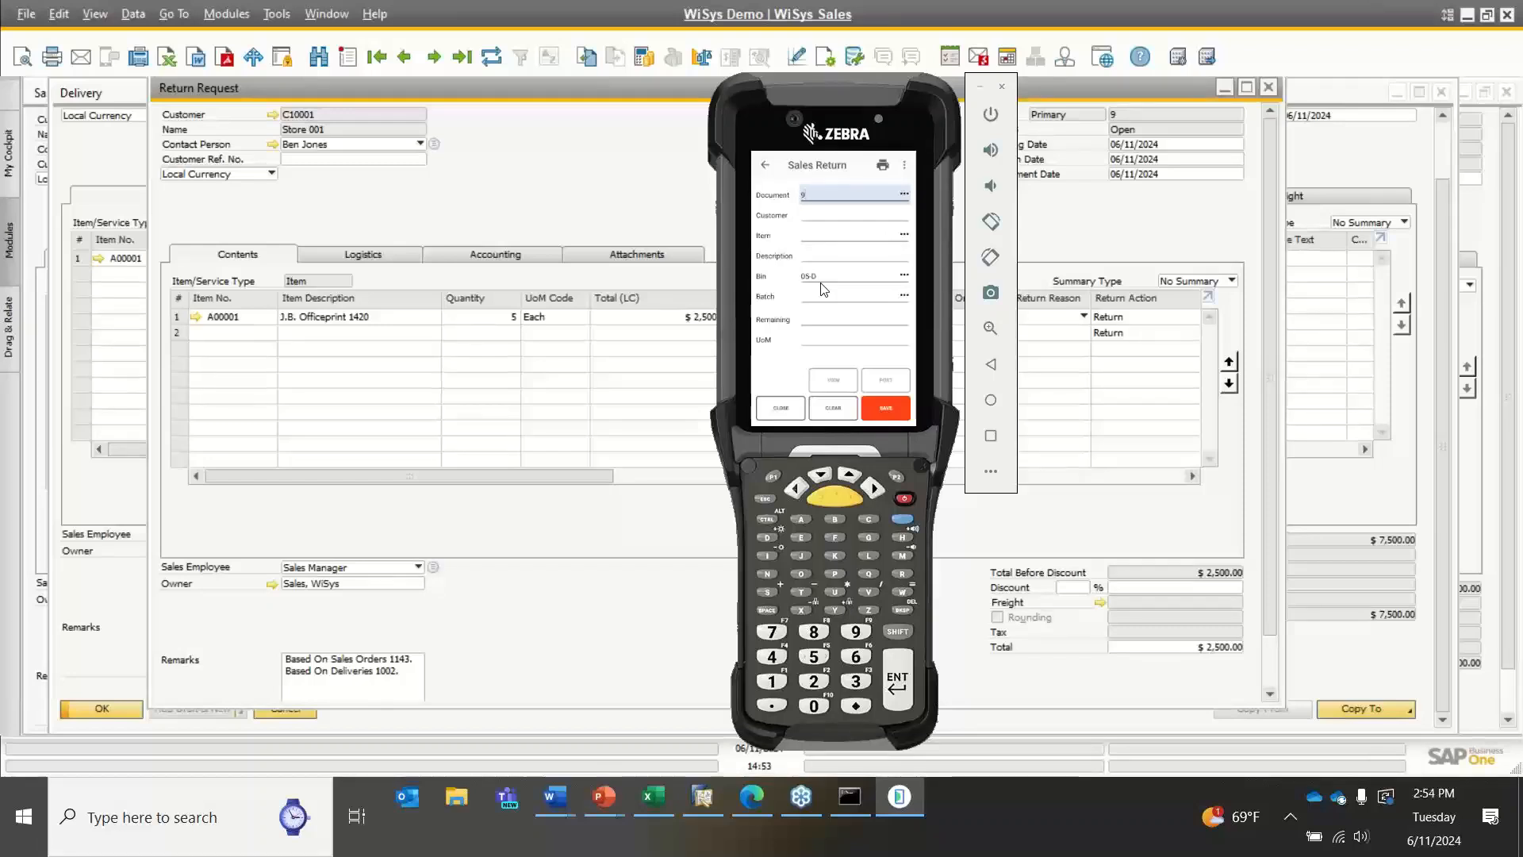
key(Return)
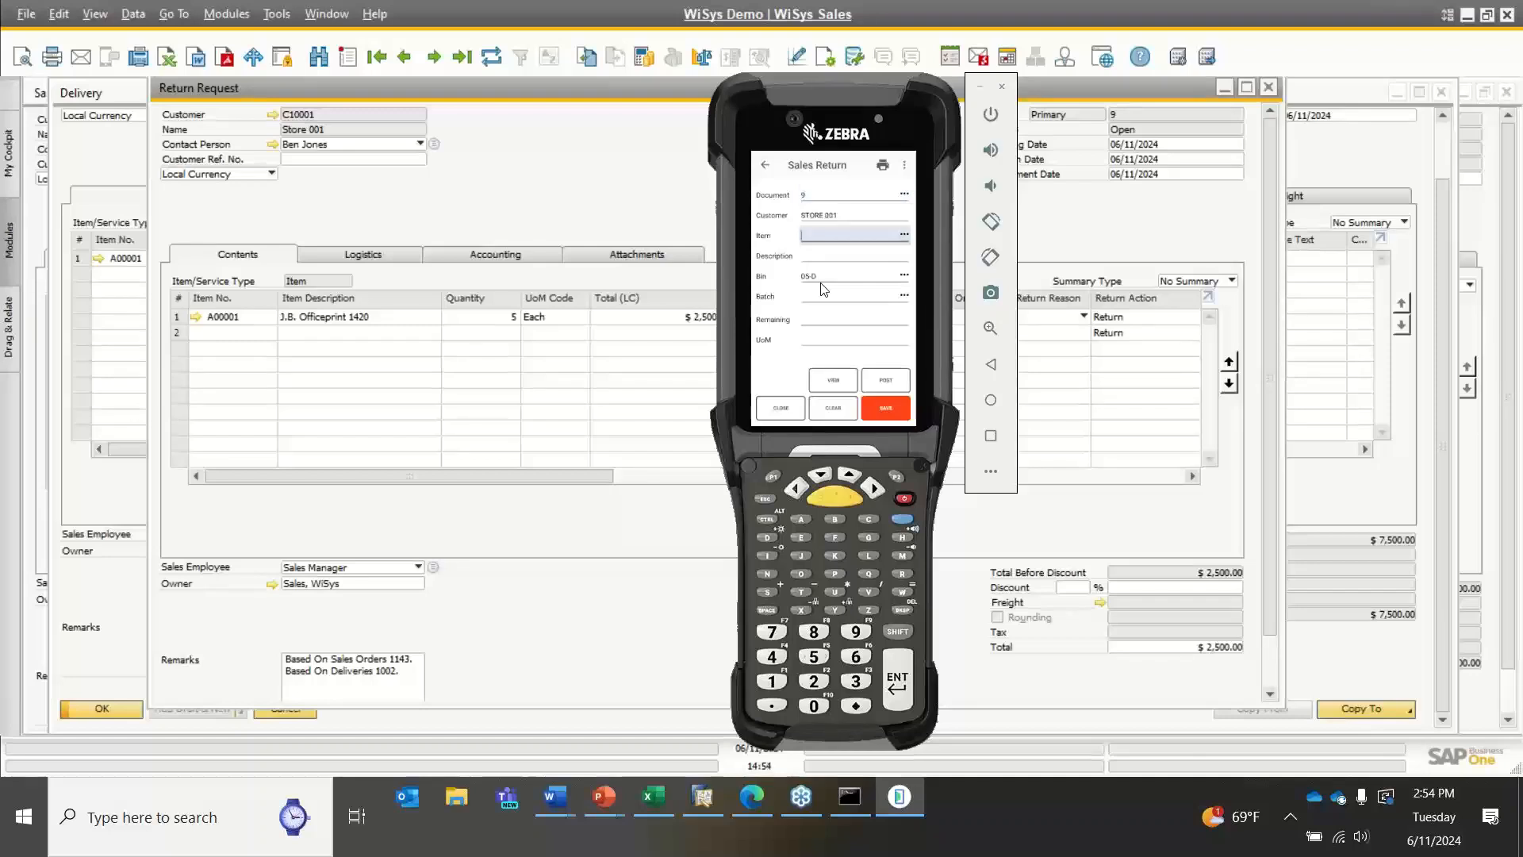
Record the customer return of 5 of item A00001
text(A00001)
key(Return)
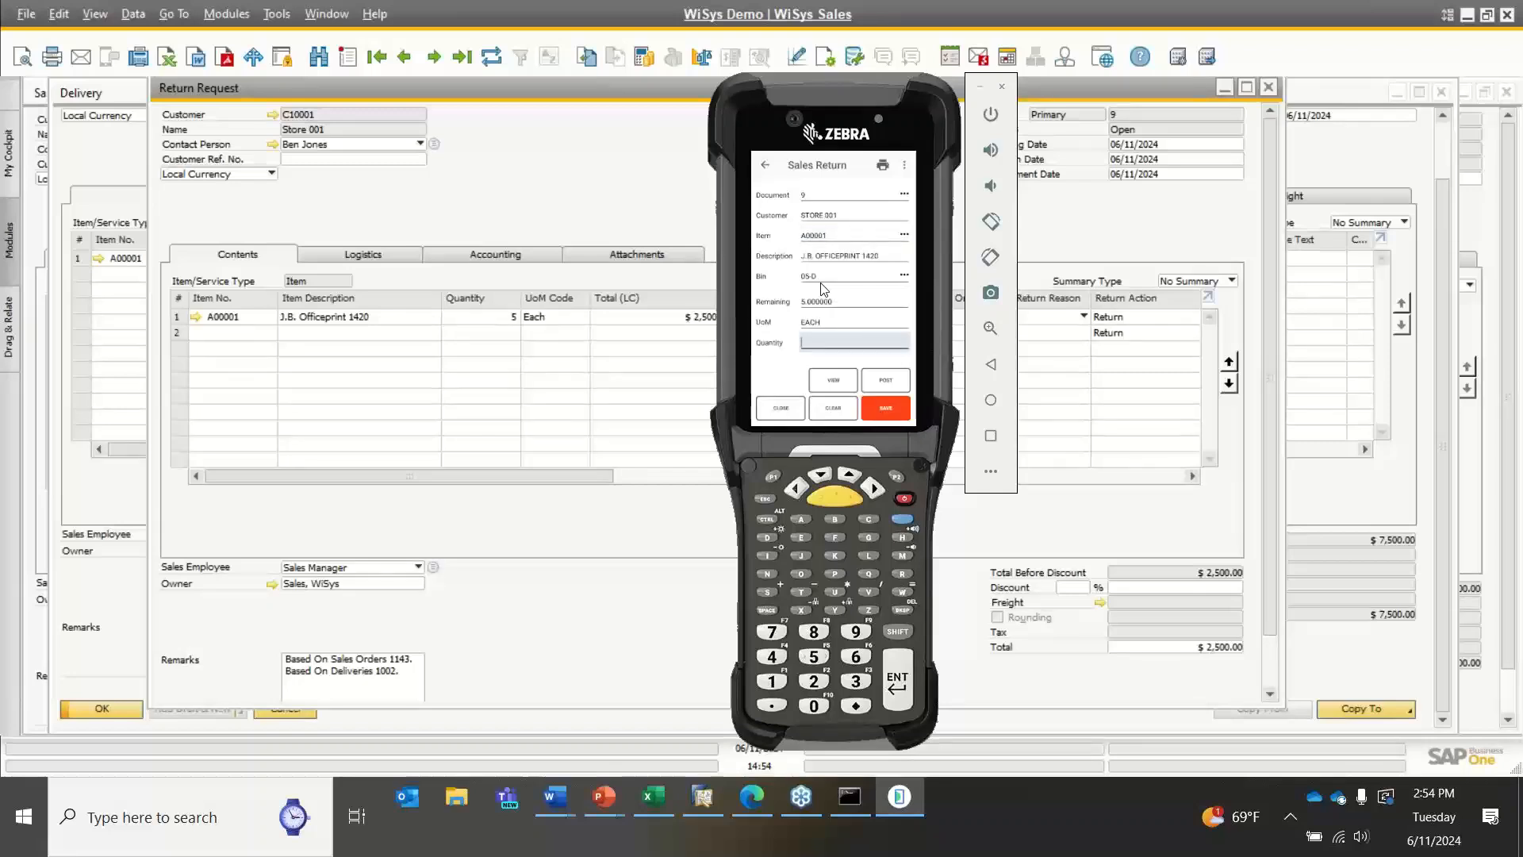
text(5)
key(Return)
Review the pending return line, post the sales return and cancel printing of its document
click(834, 383)
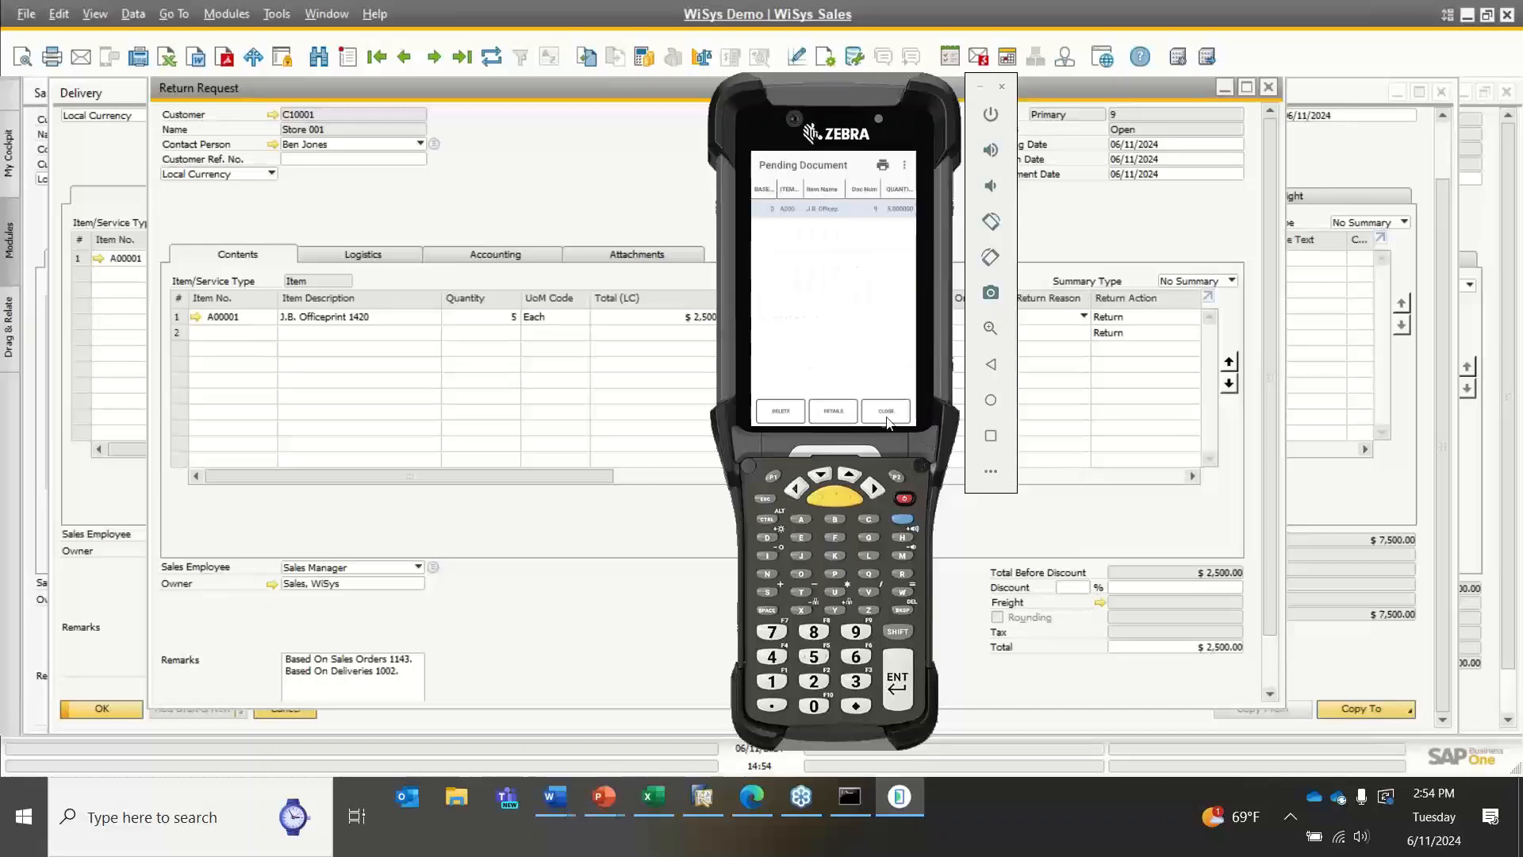
click(886, 412)
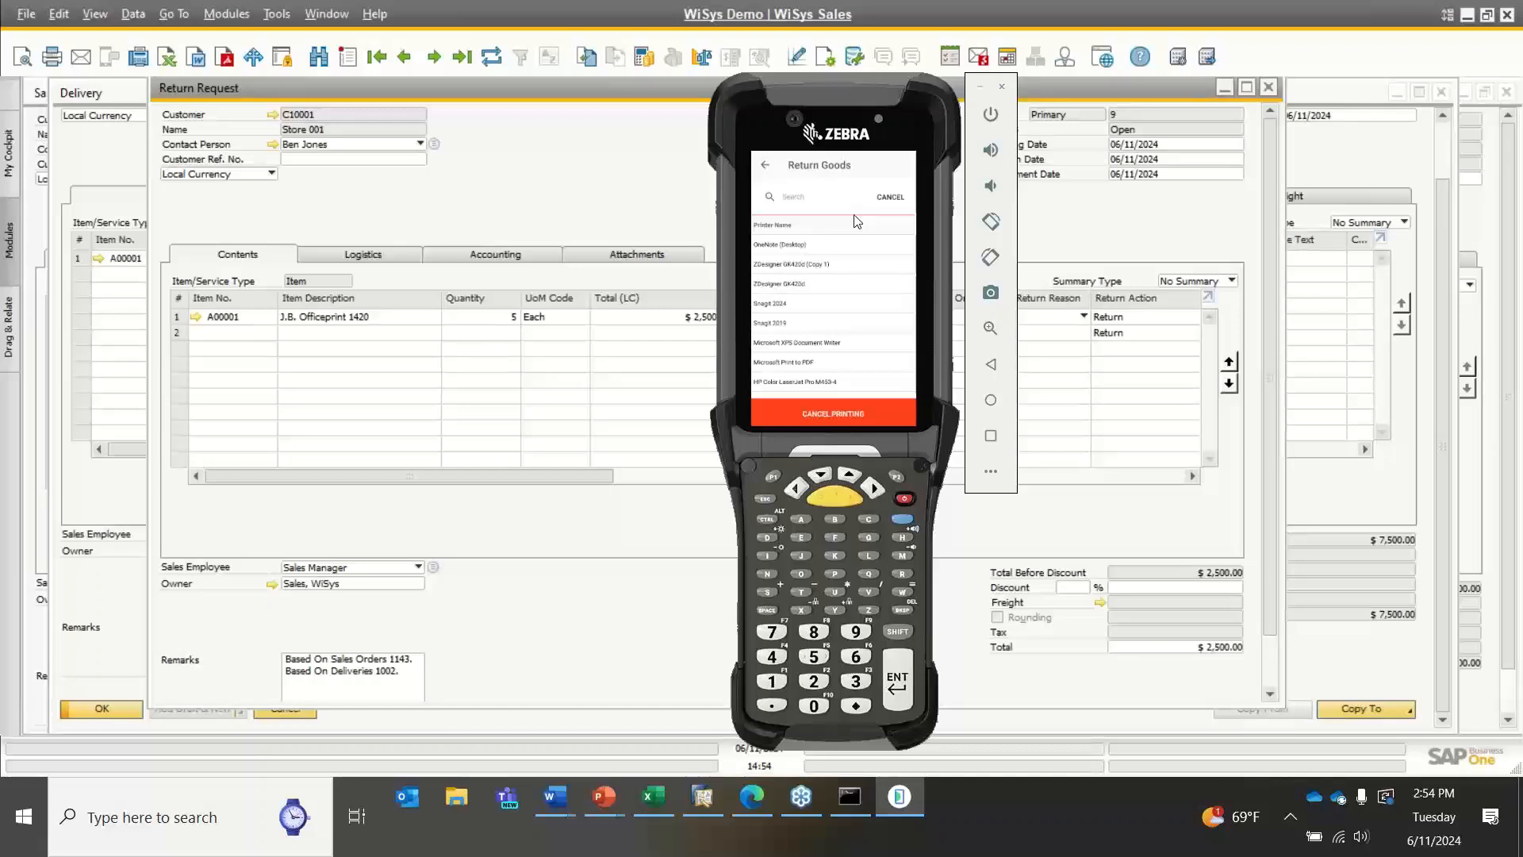
click(832, 419)
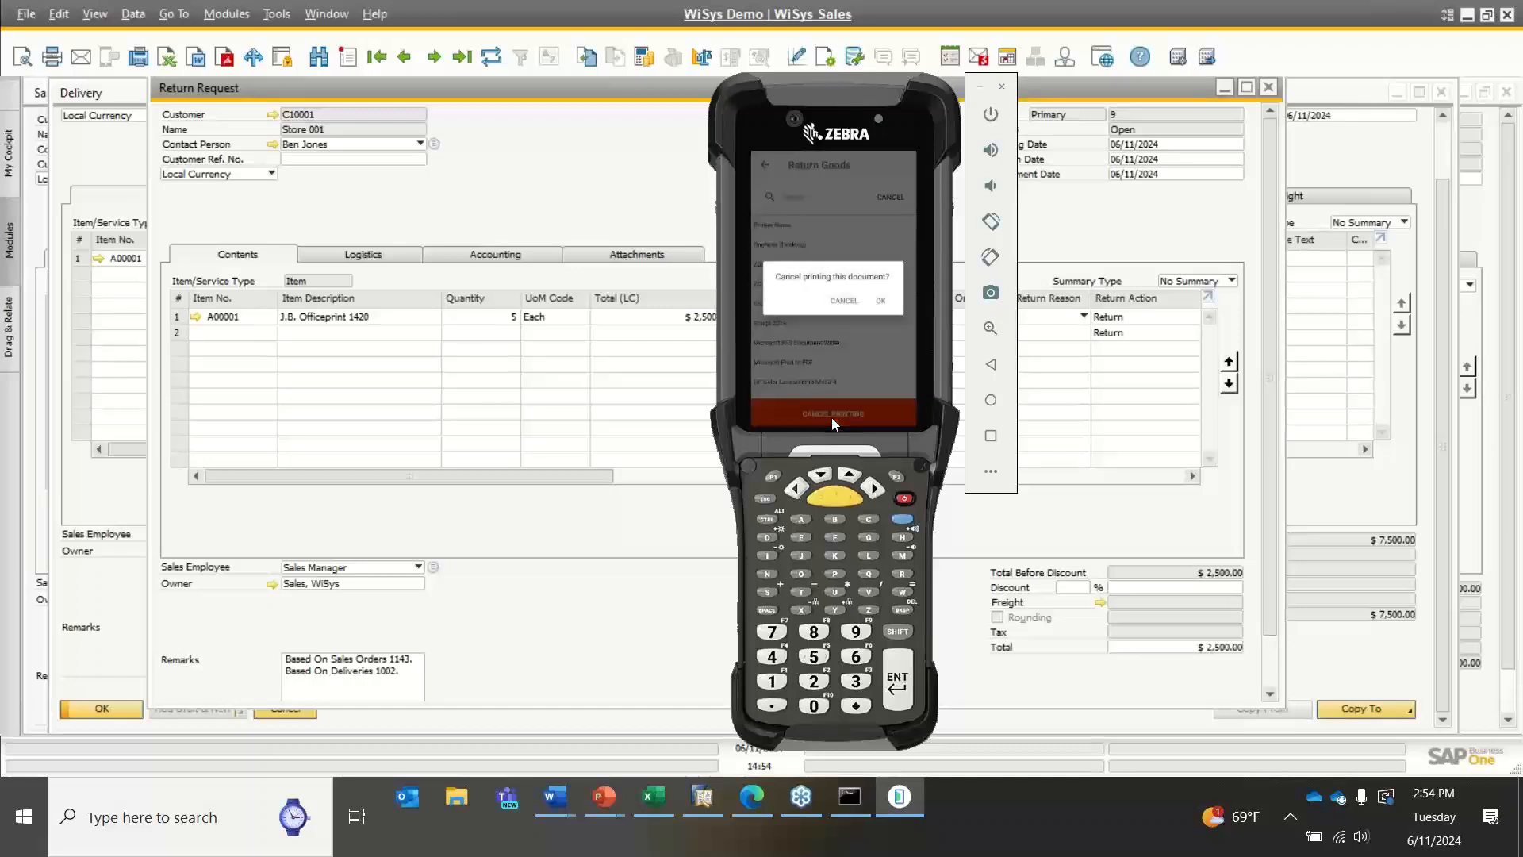
click(881, 301)
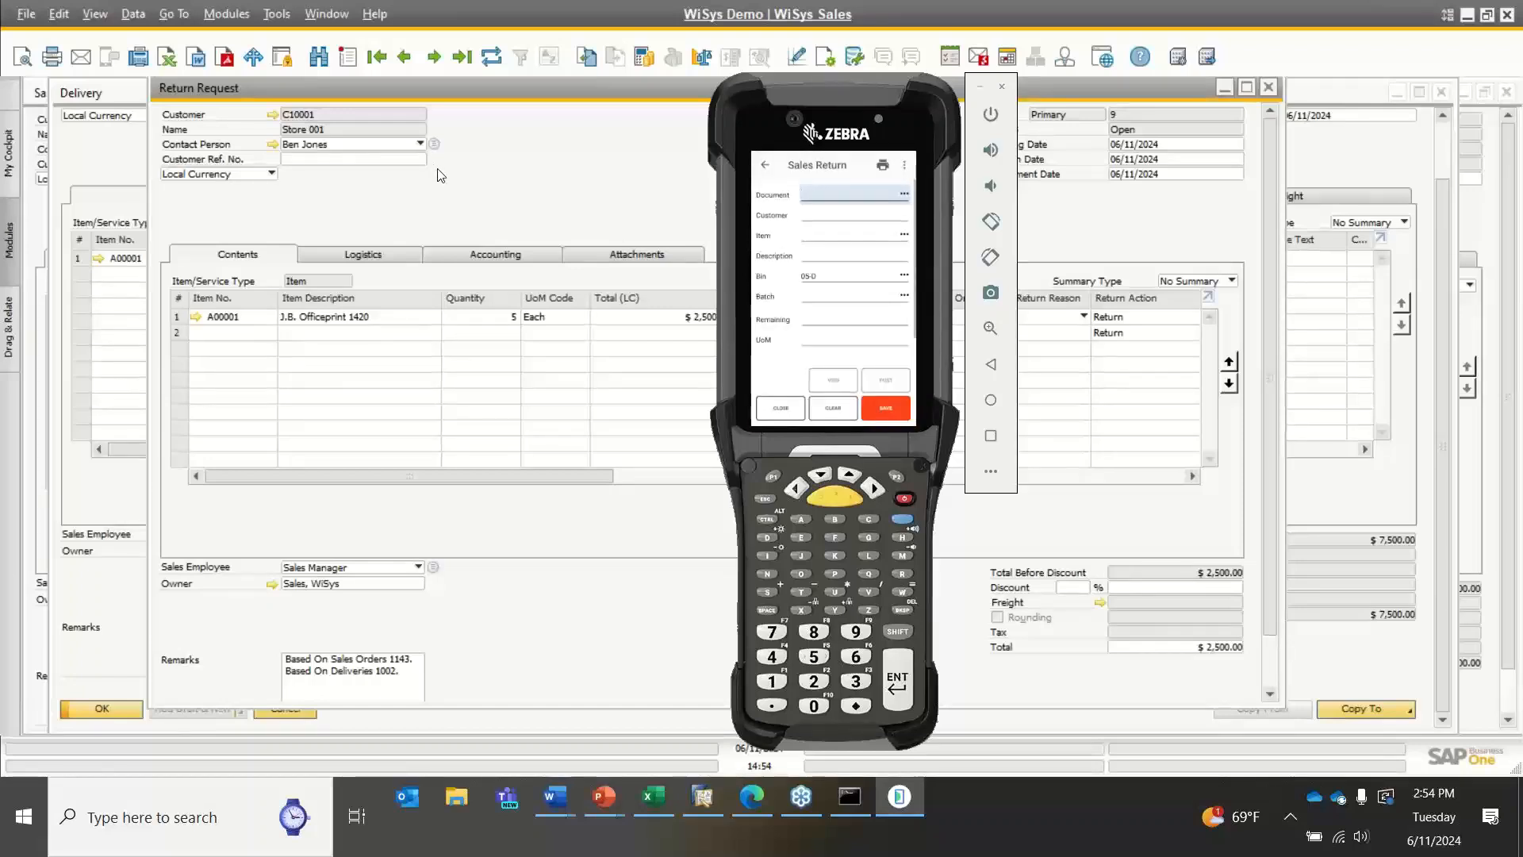
Switch to SAP Business One, refresh the Return Request and open its linked Return document from the Relationship Map
click(575, 165)
click(491, 60)
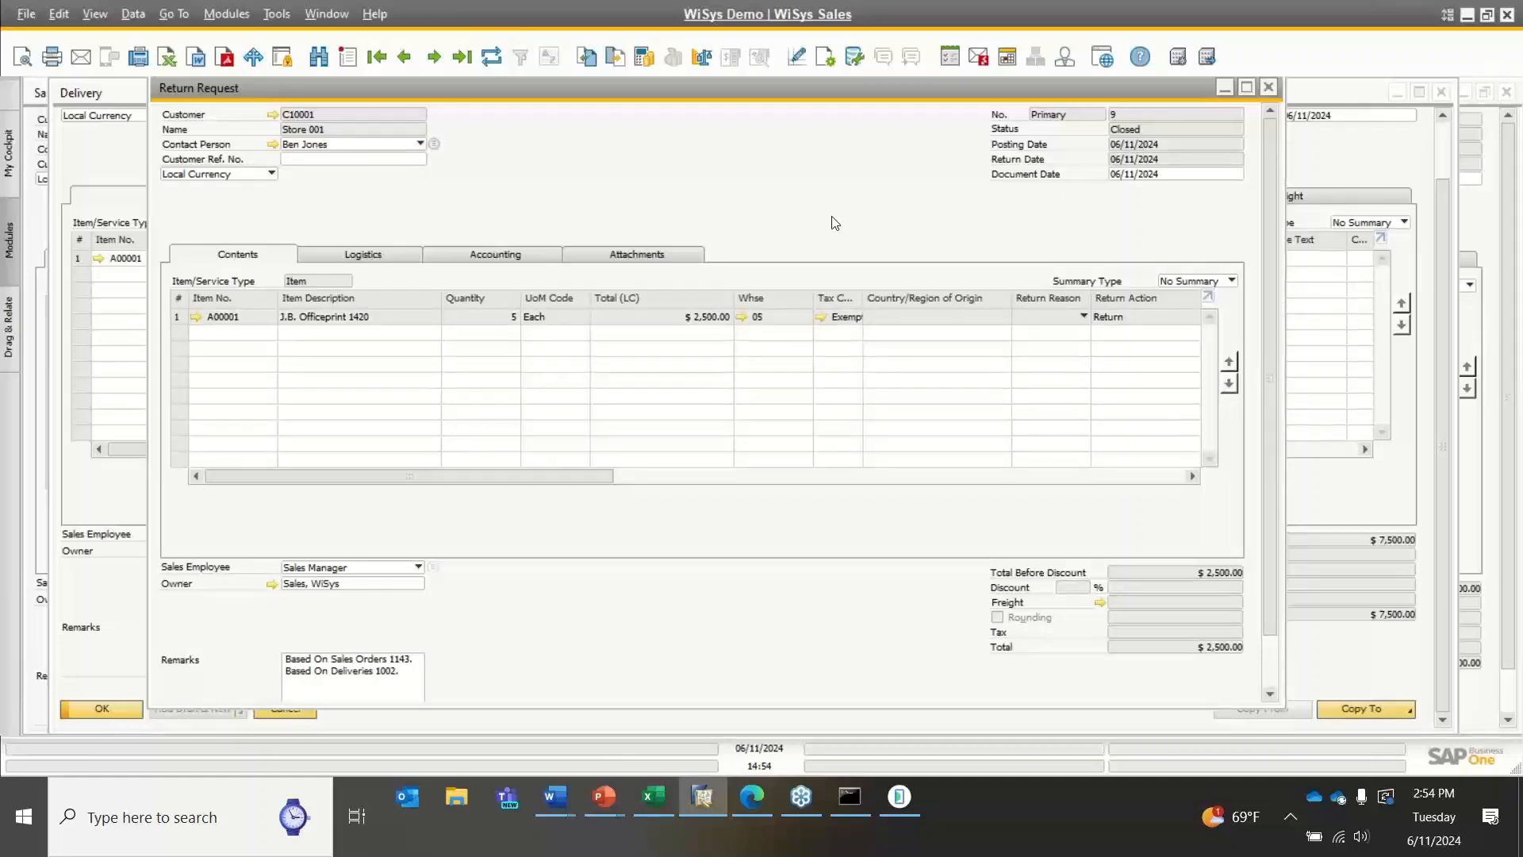
right_click(740, 521)
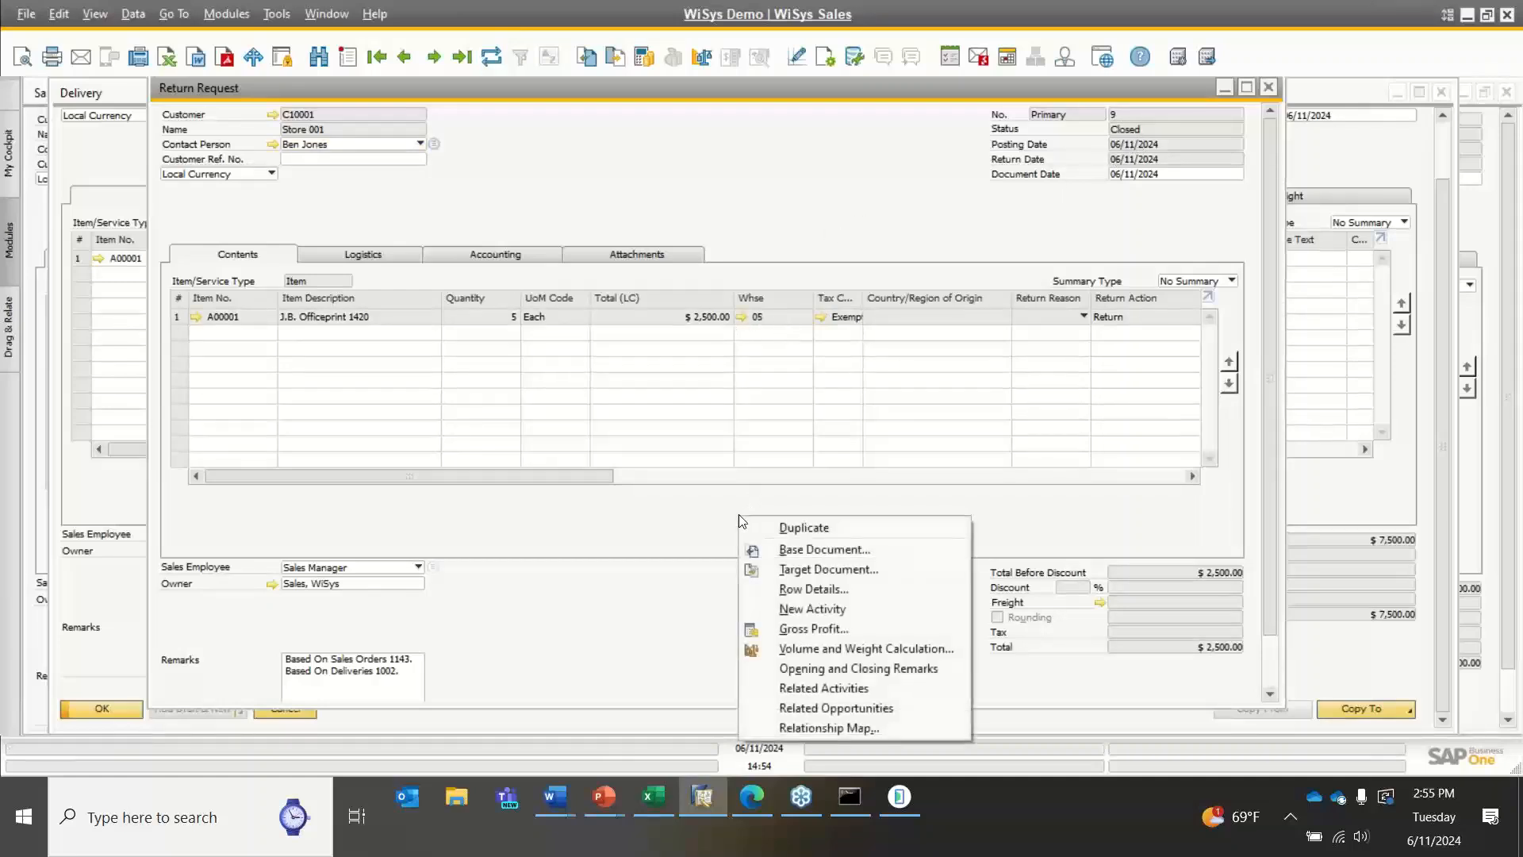
click(829, 727)
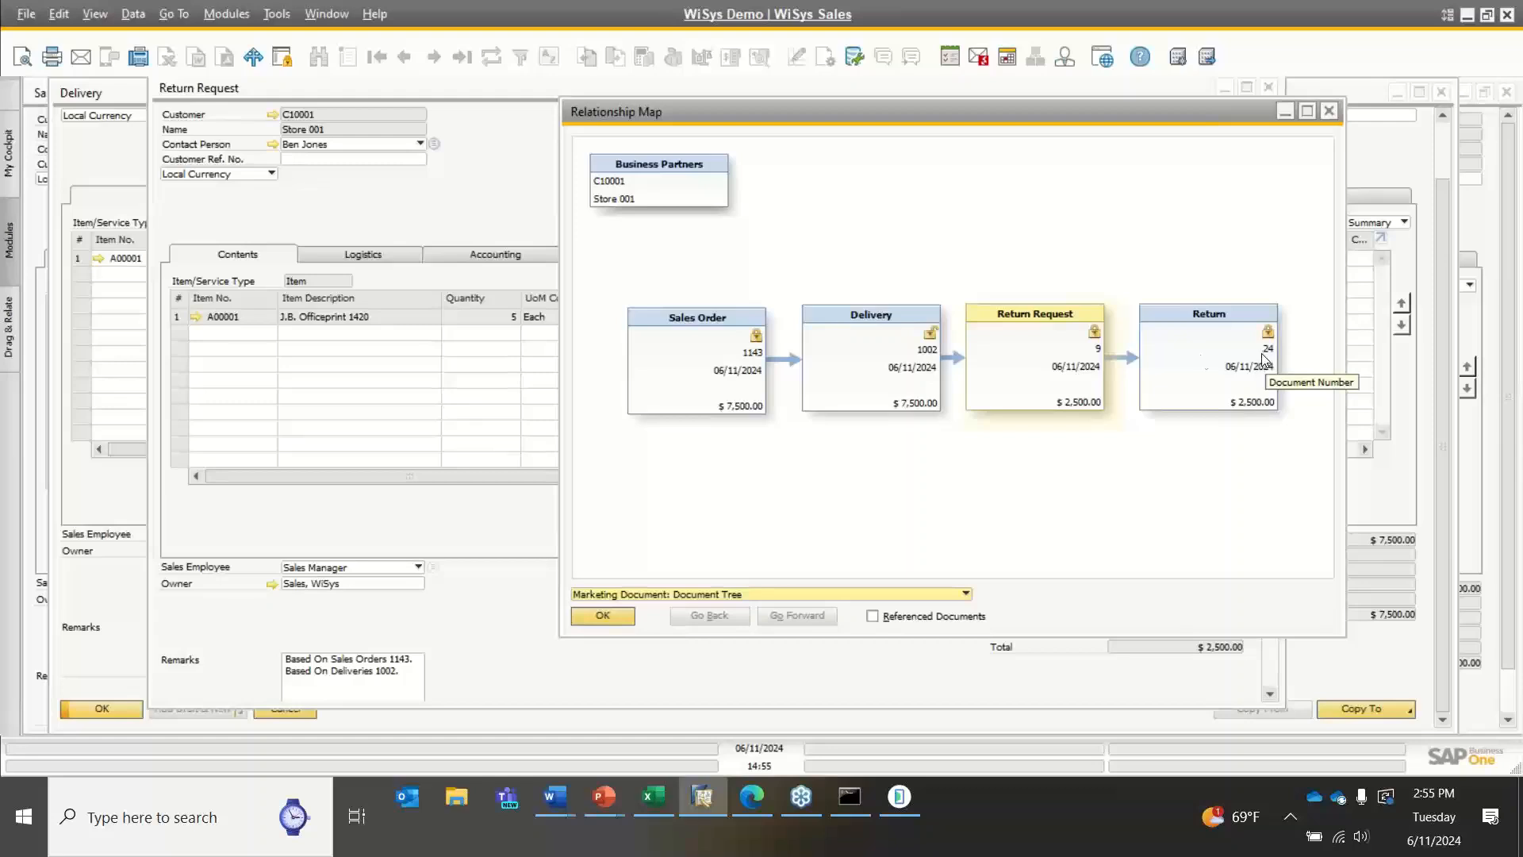
double_click(1204, 362)
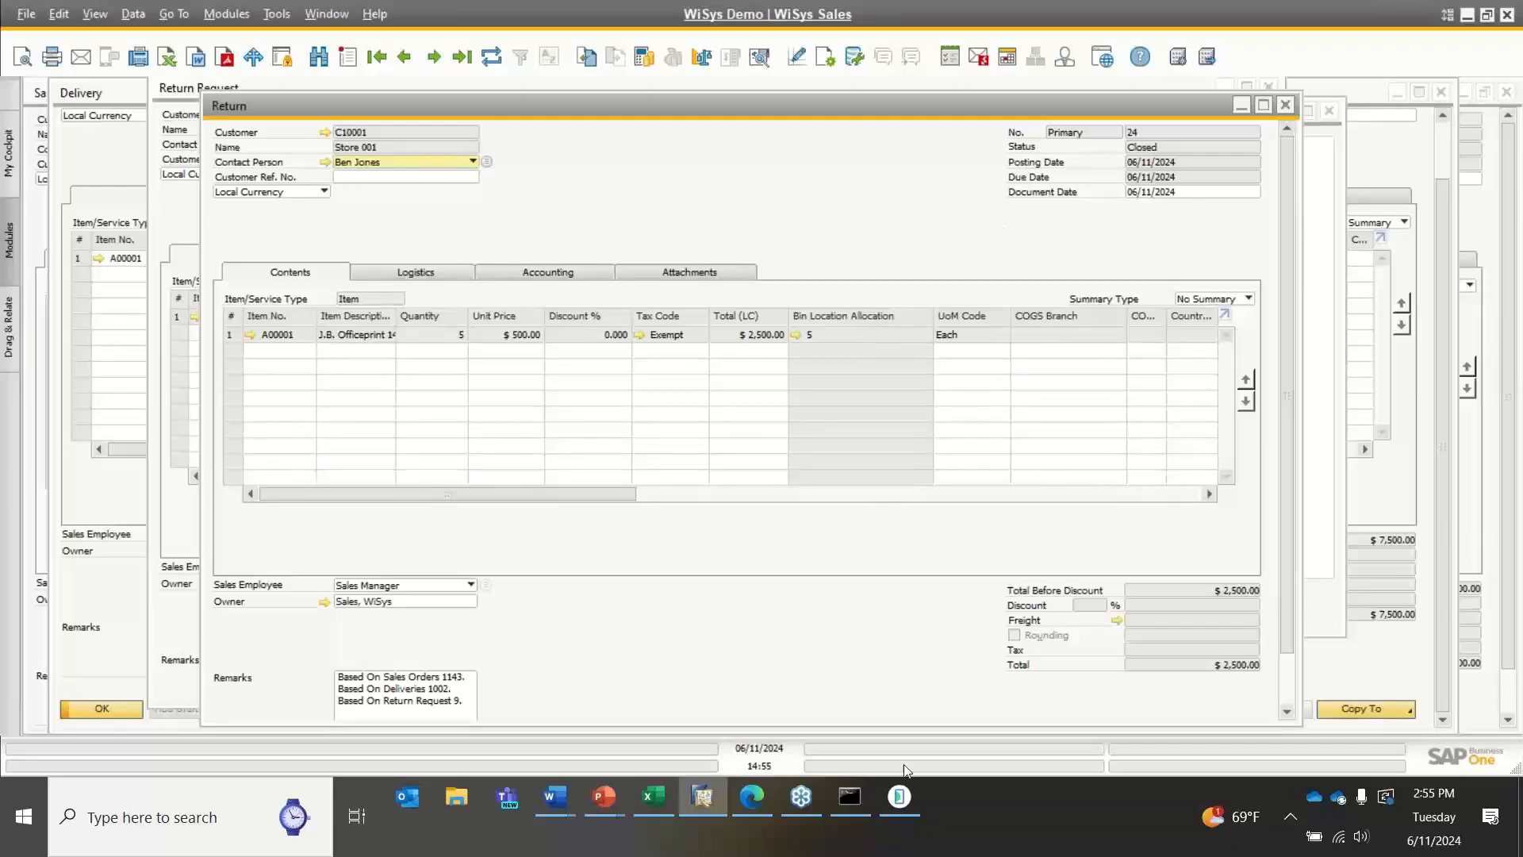
Switch to the Android emulator and put away 3 of item A00001 from bin 05-D into bin 05-QA
click(899, 797)
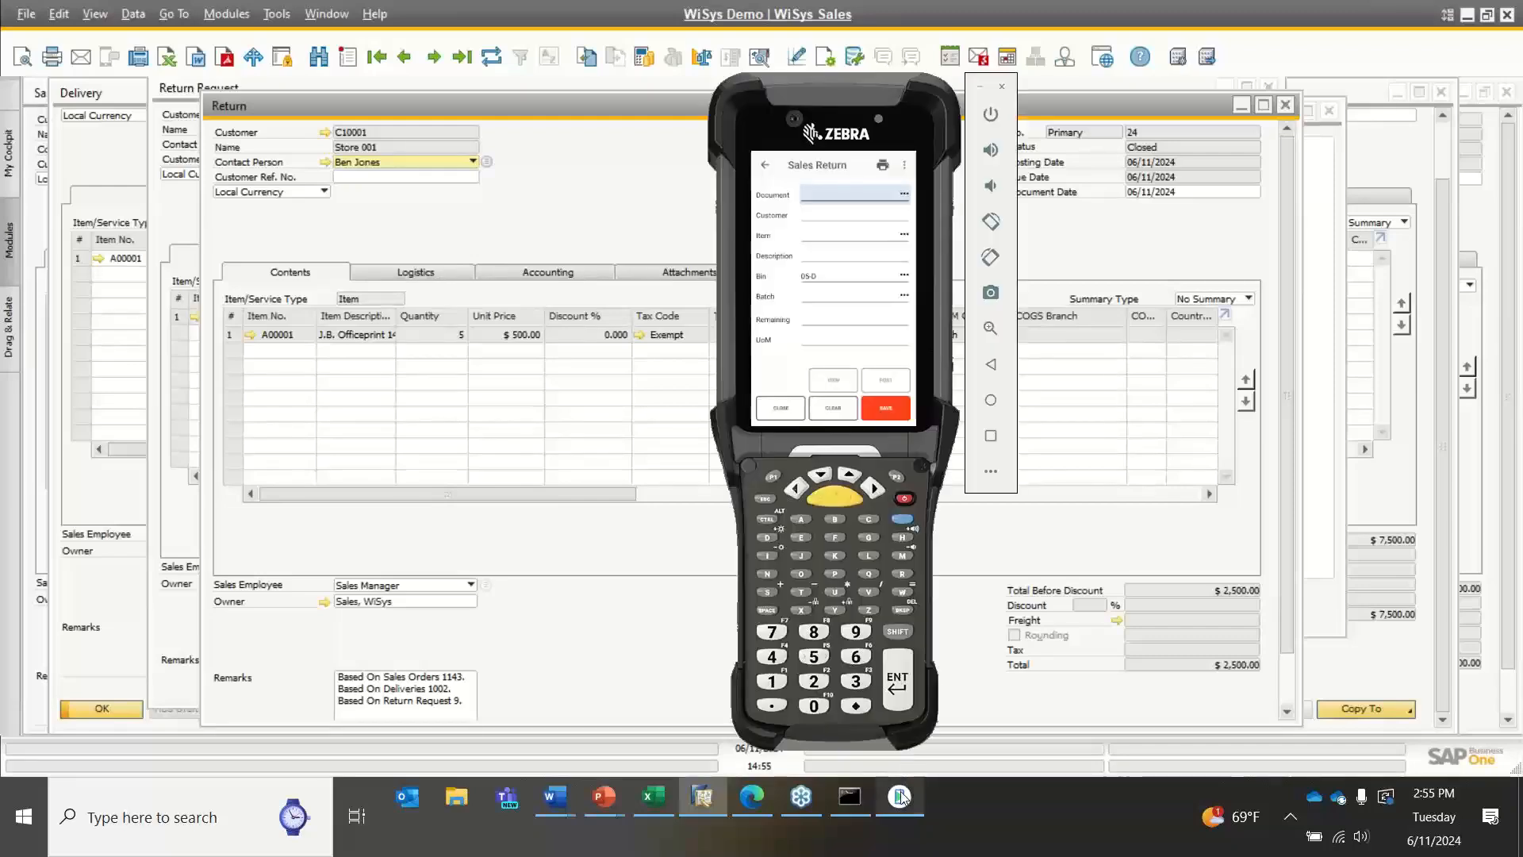
click(767, 165)
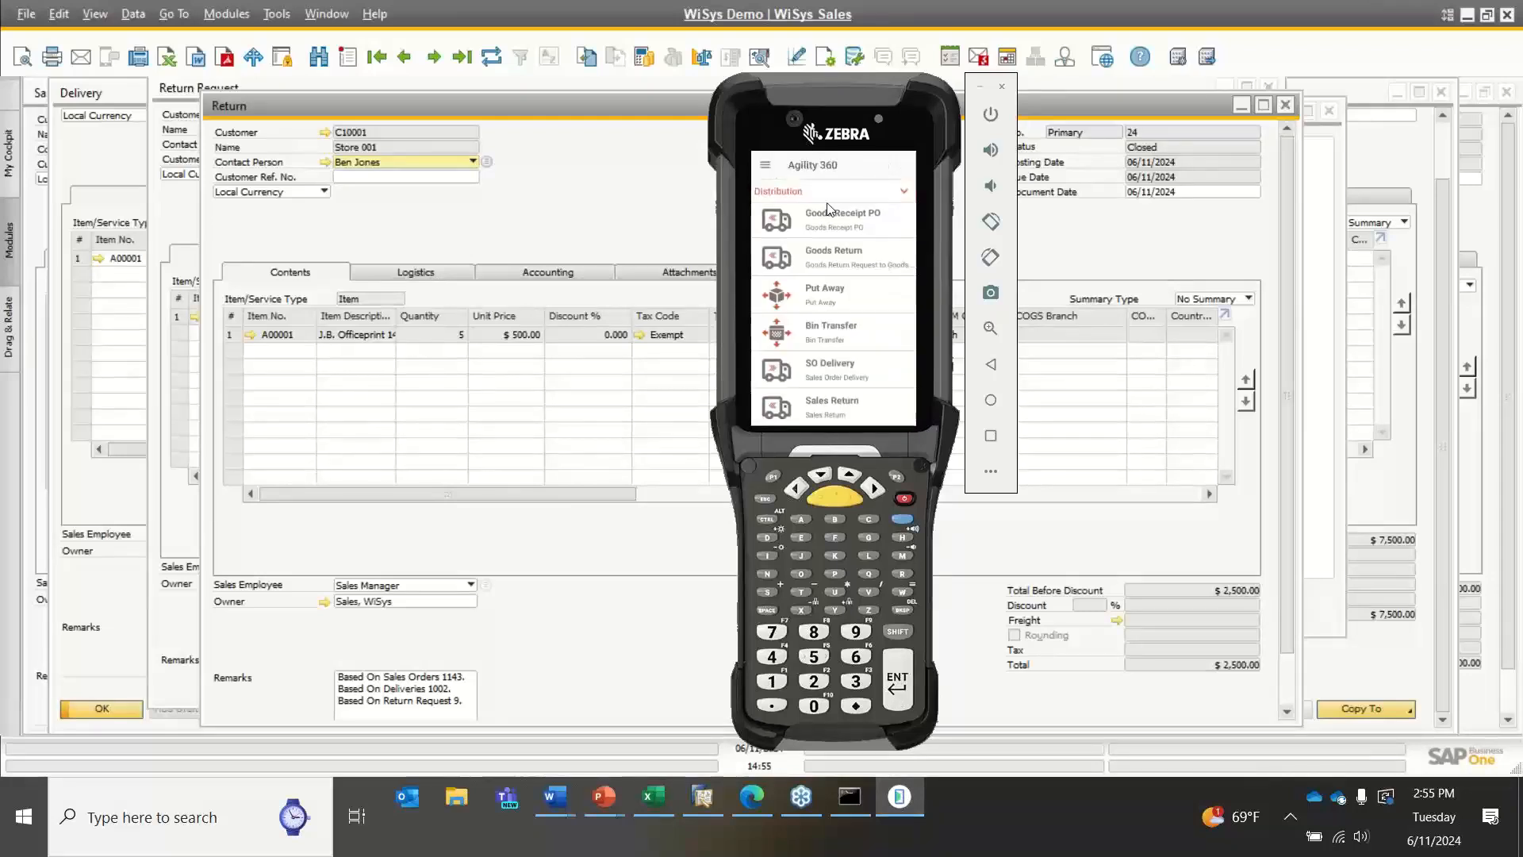
click(830, 303)
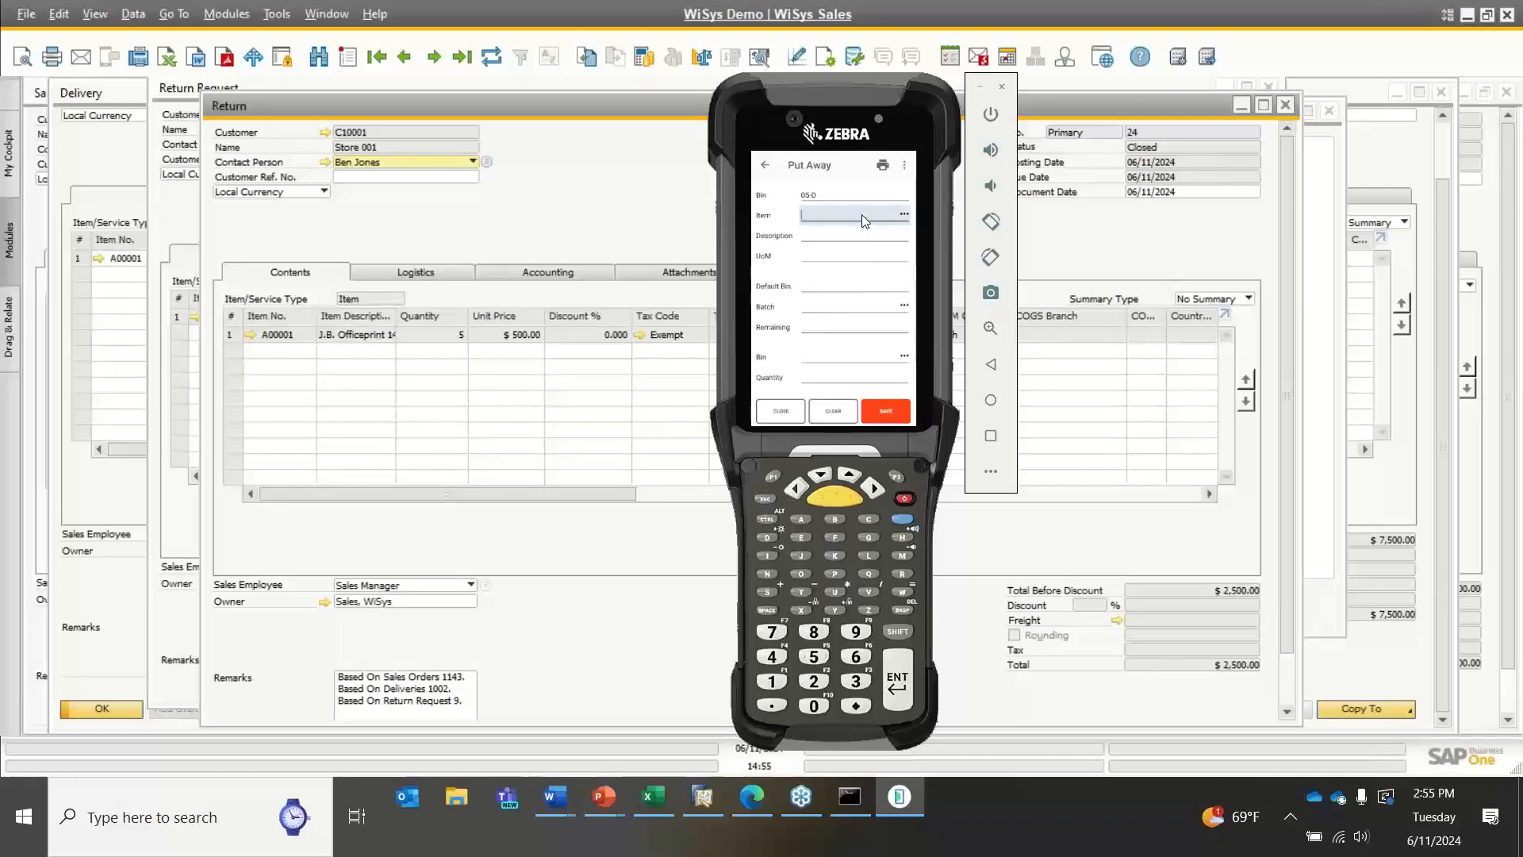
text(A00001)
key(Return)
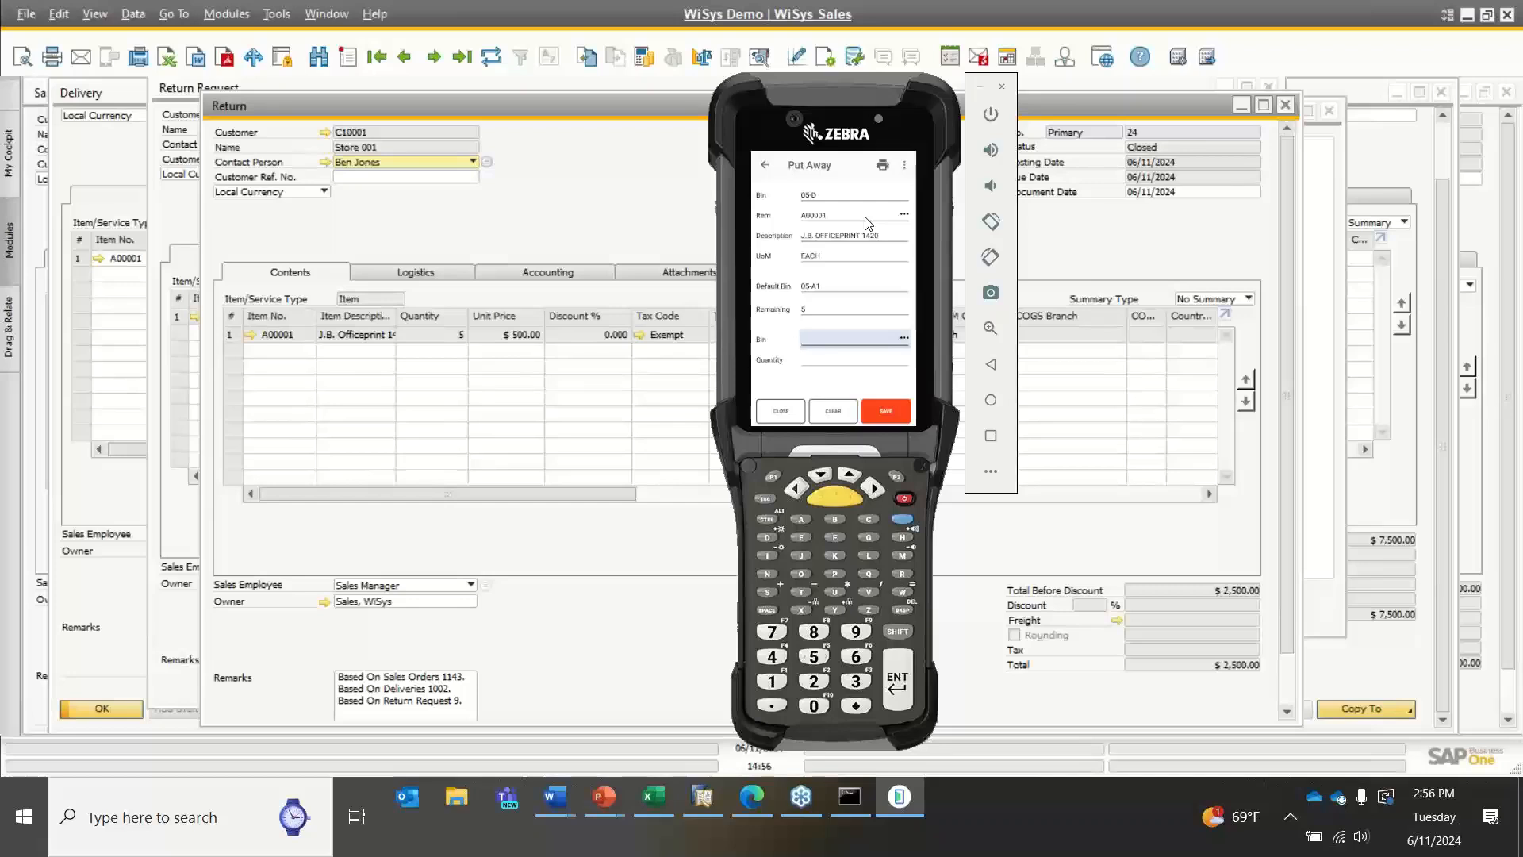
text(5-QA)
key(Return)
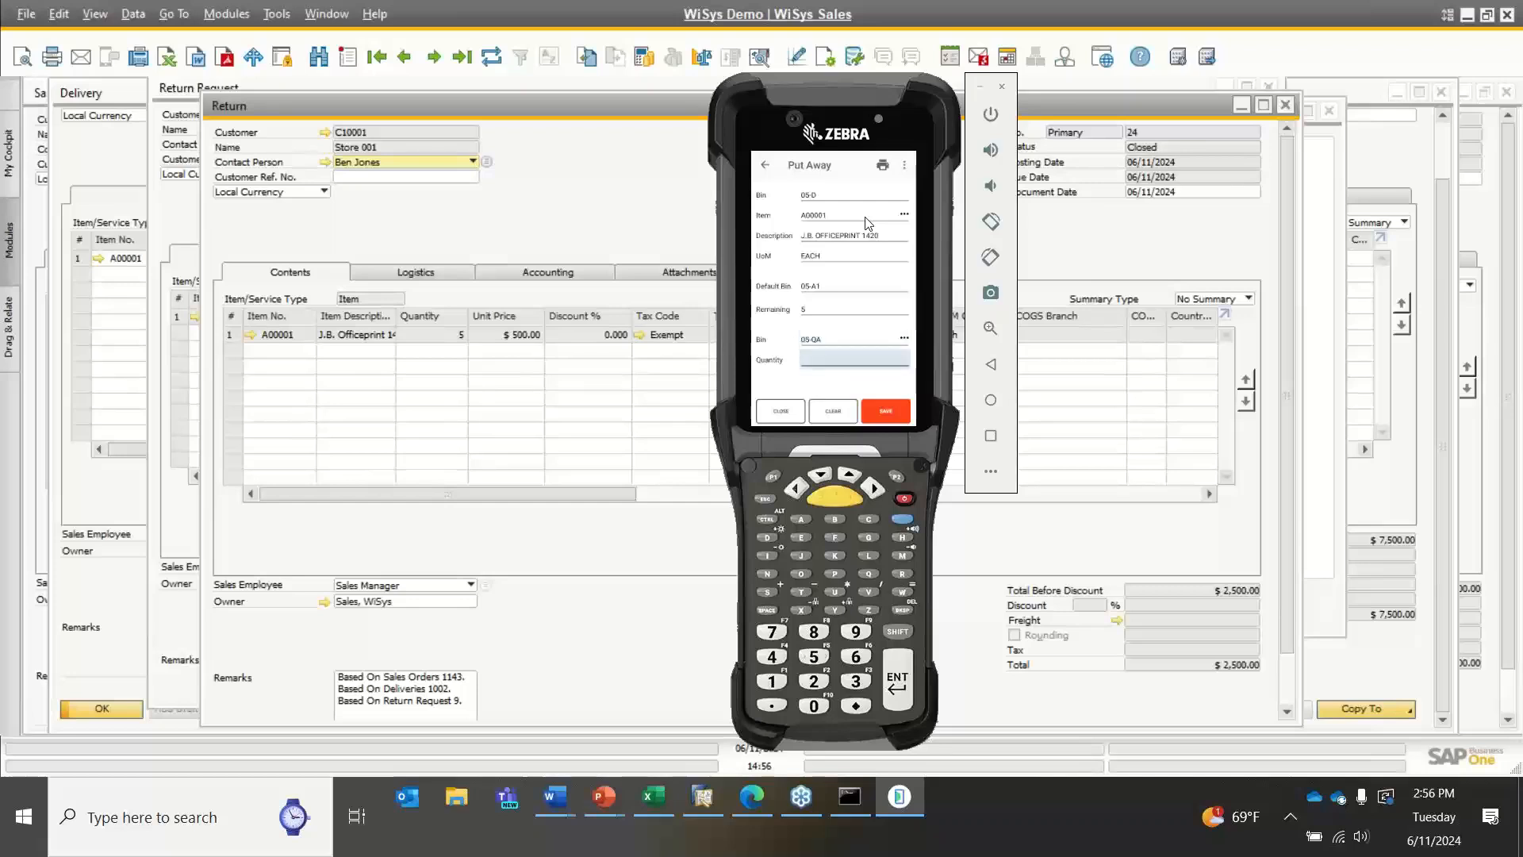
text(3)
key(Return)
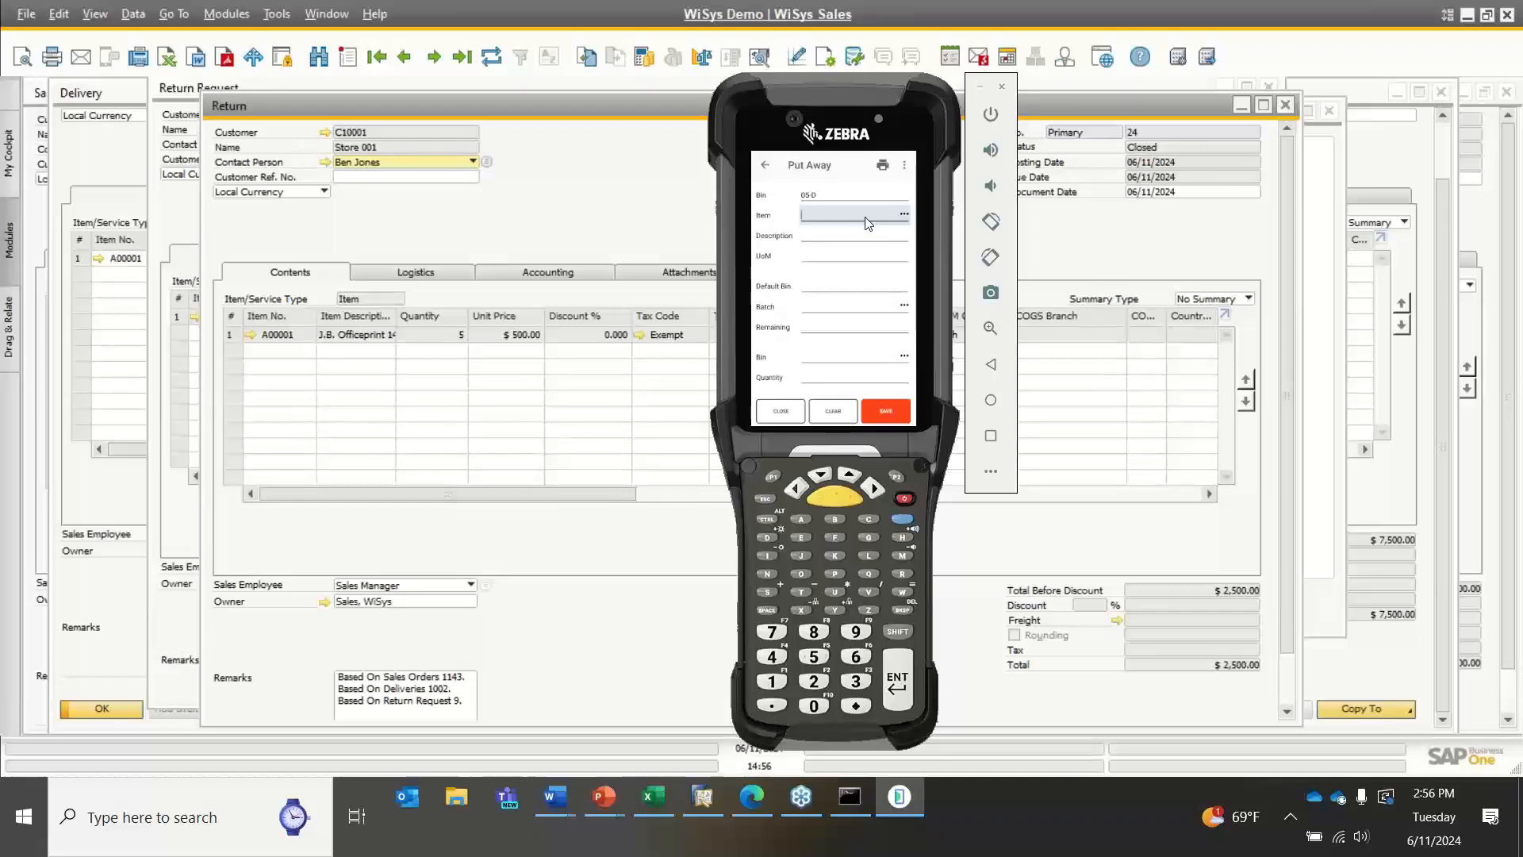
Put away the other 2 of item A00001 into bin 05-DAMAGED
text(A00001)
key(Return)
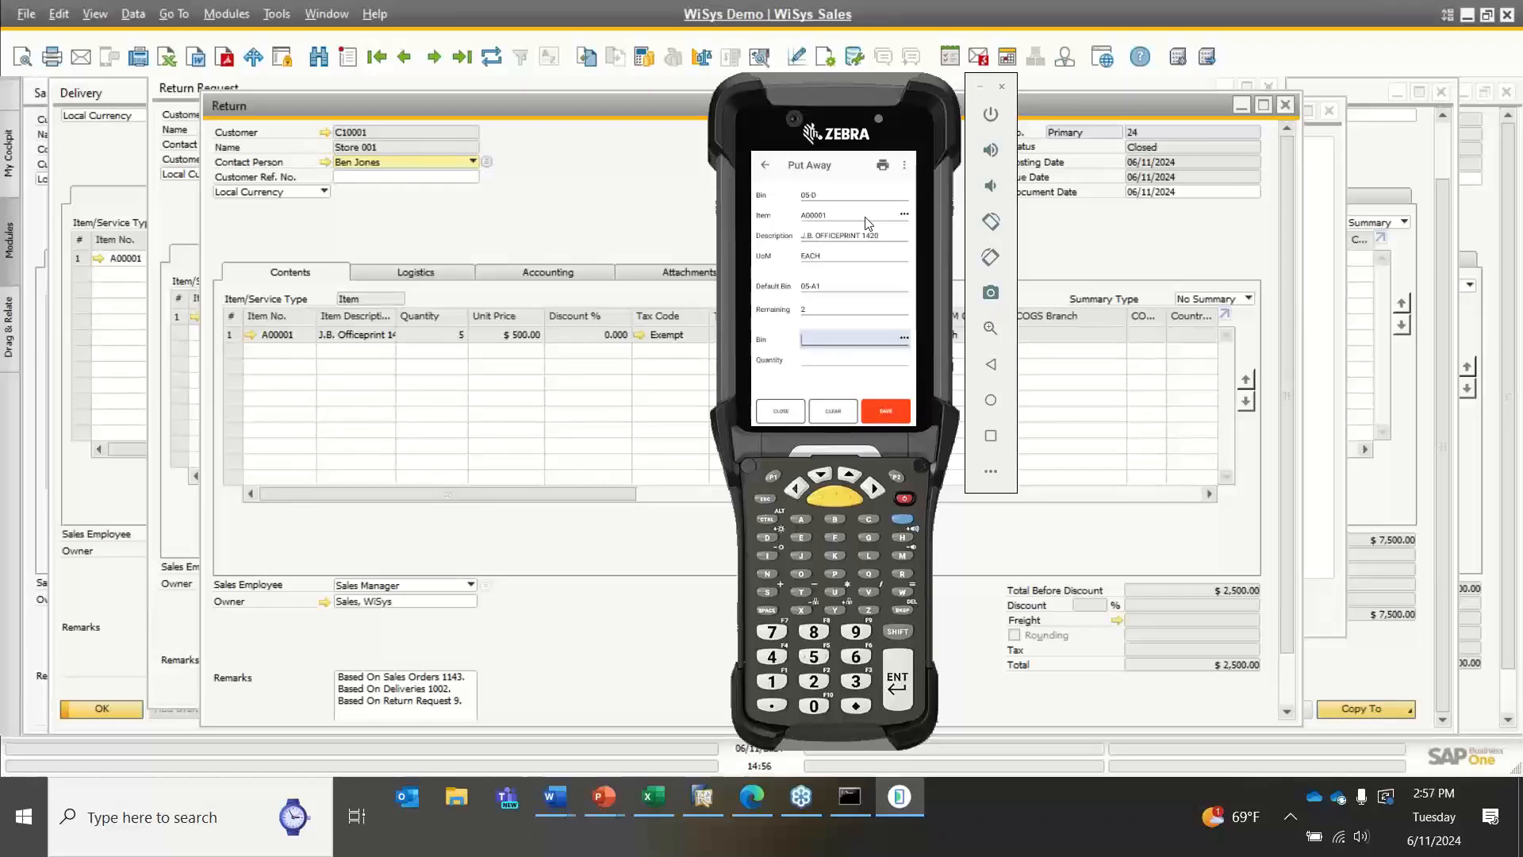
text(05-DAMAGED)
key(Return)
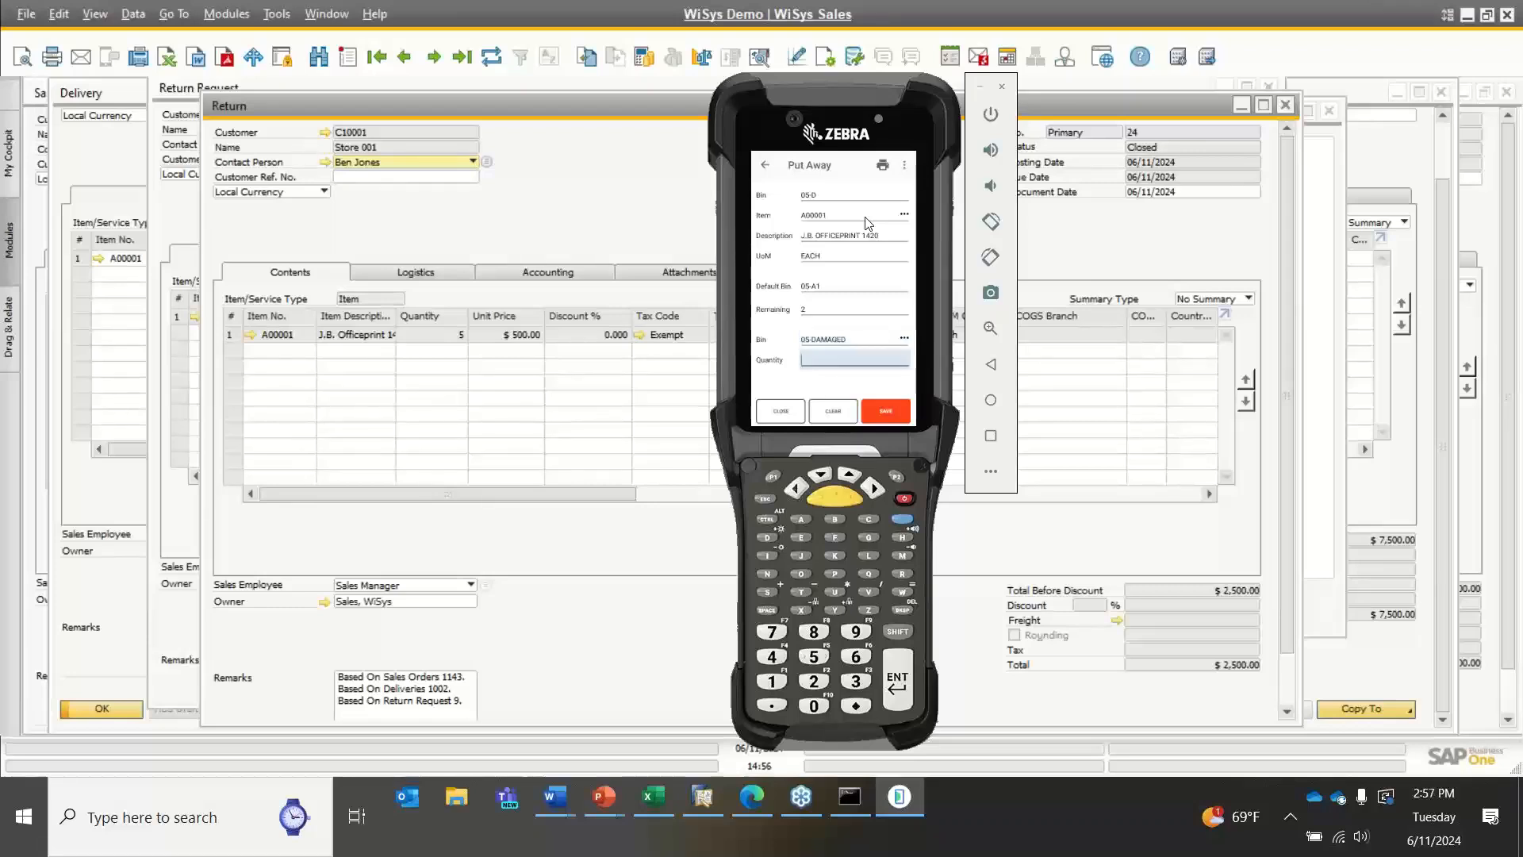
text(2)
key(Return)
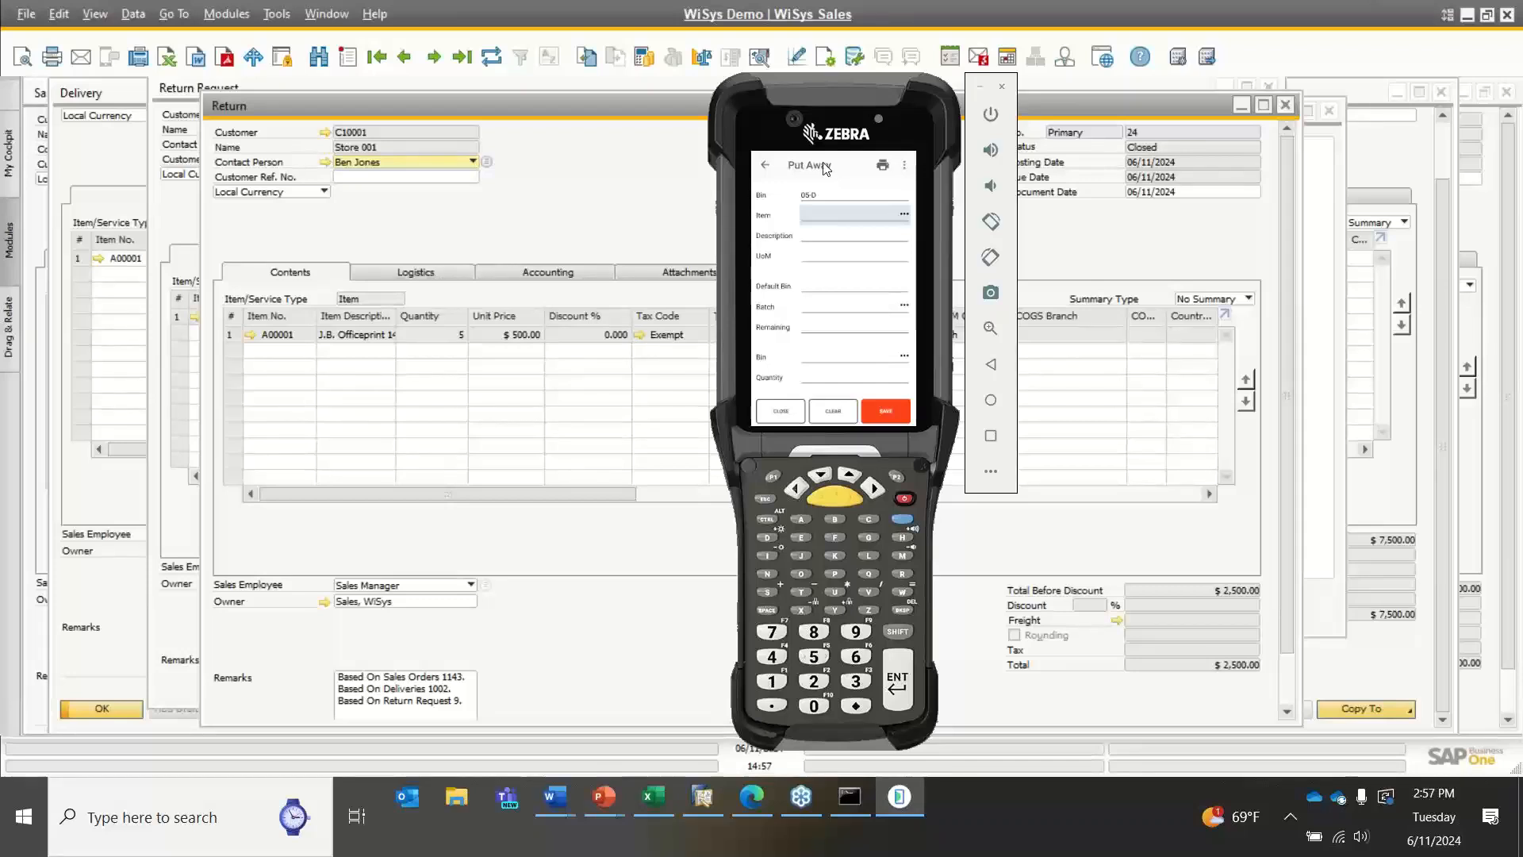
Post a Goods Issue for 2 of item A00001 from bin 05-DAMAGED in warehouse 05 and cancel printing of its document
click(767, 165)
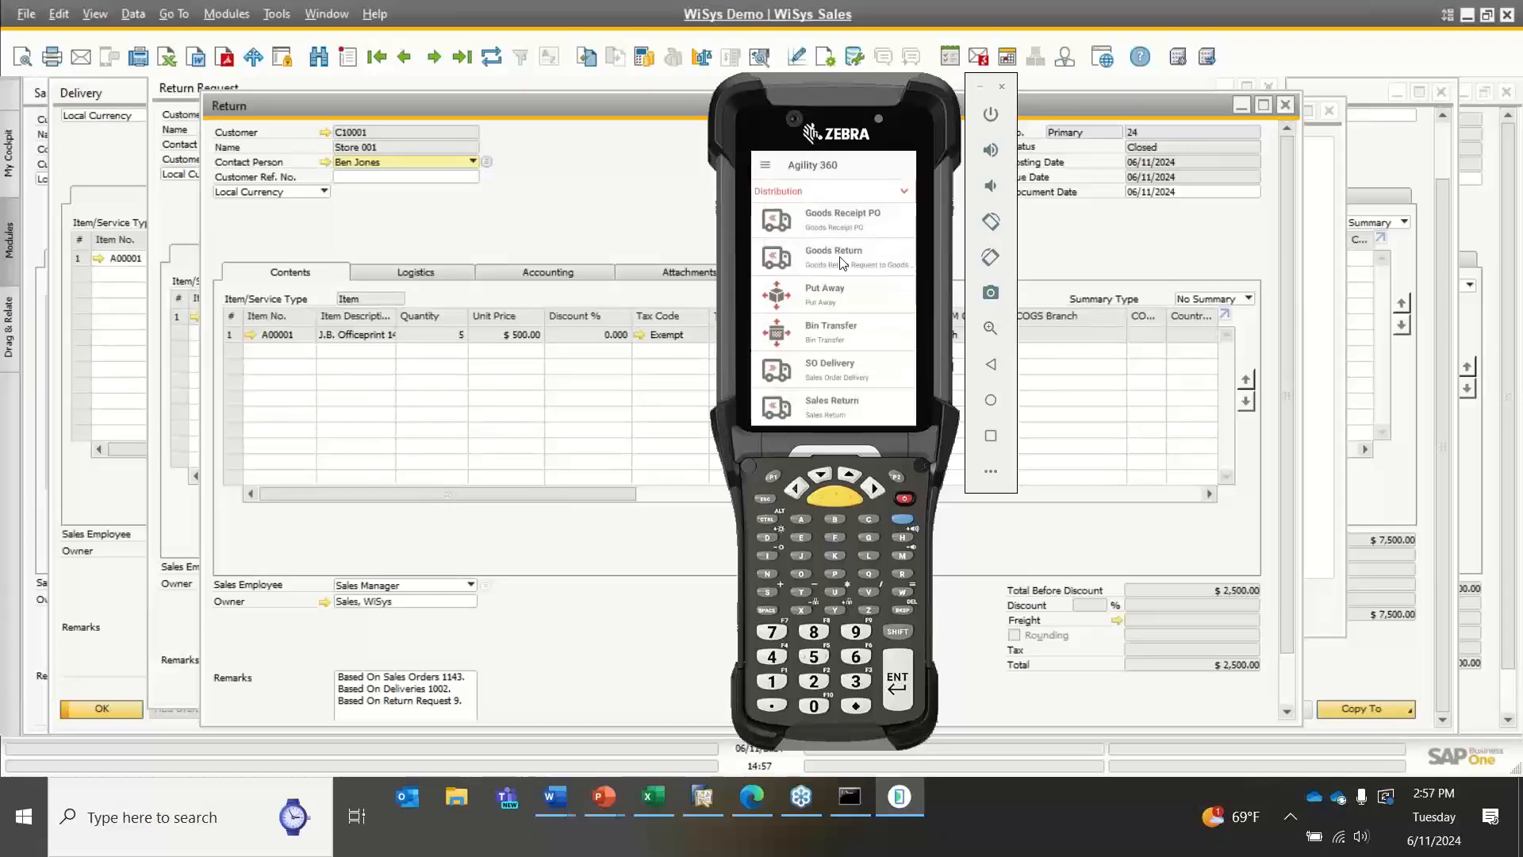
scroll(842, 264, up, 1)
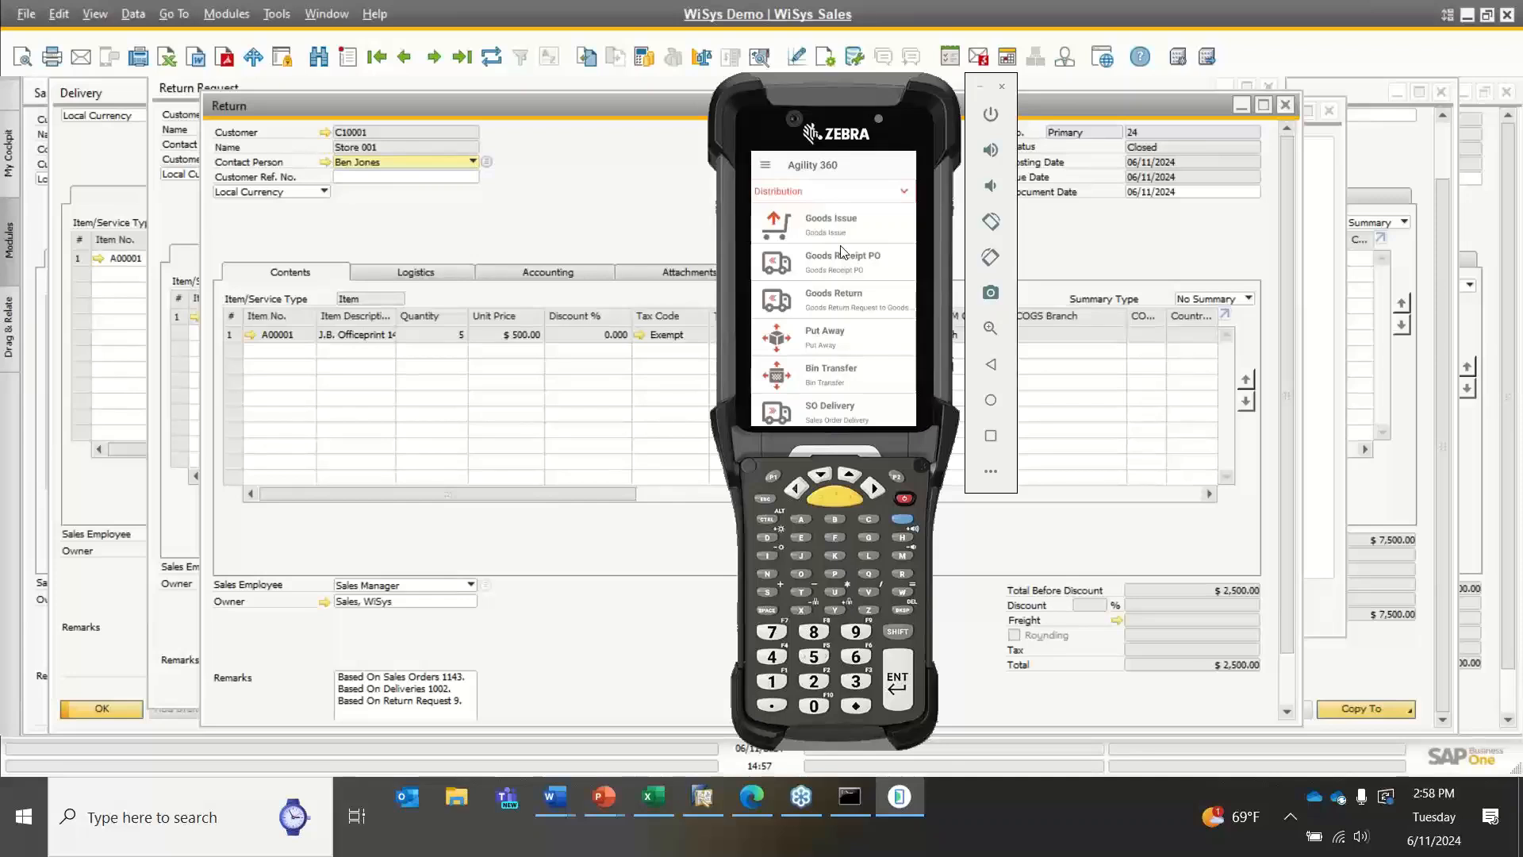
click(852, 229)
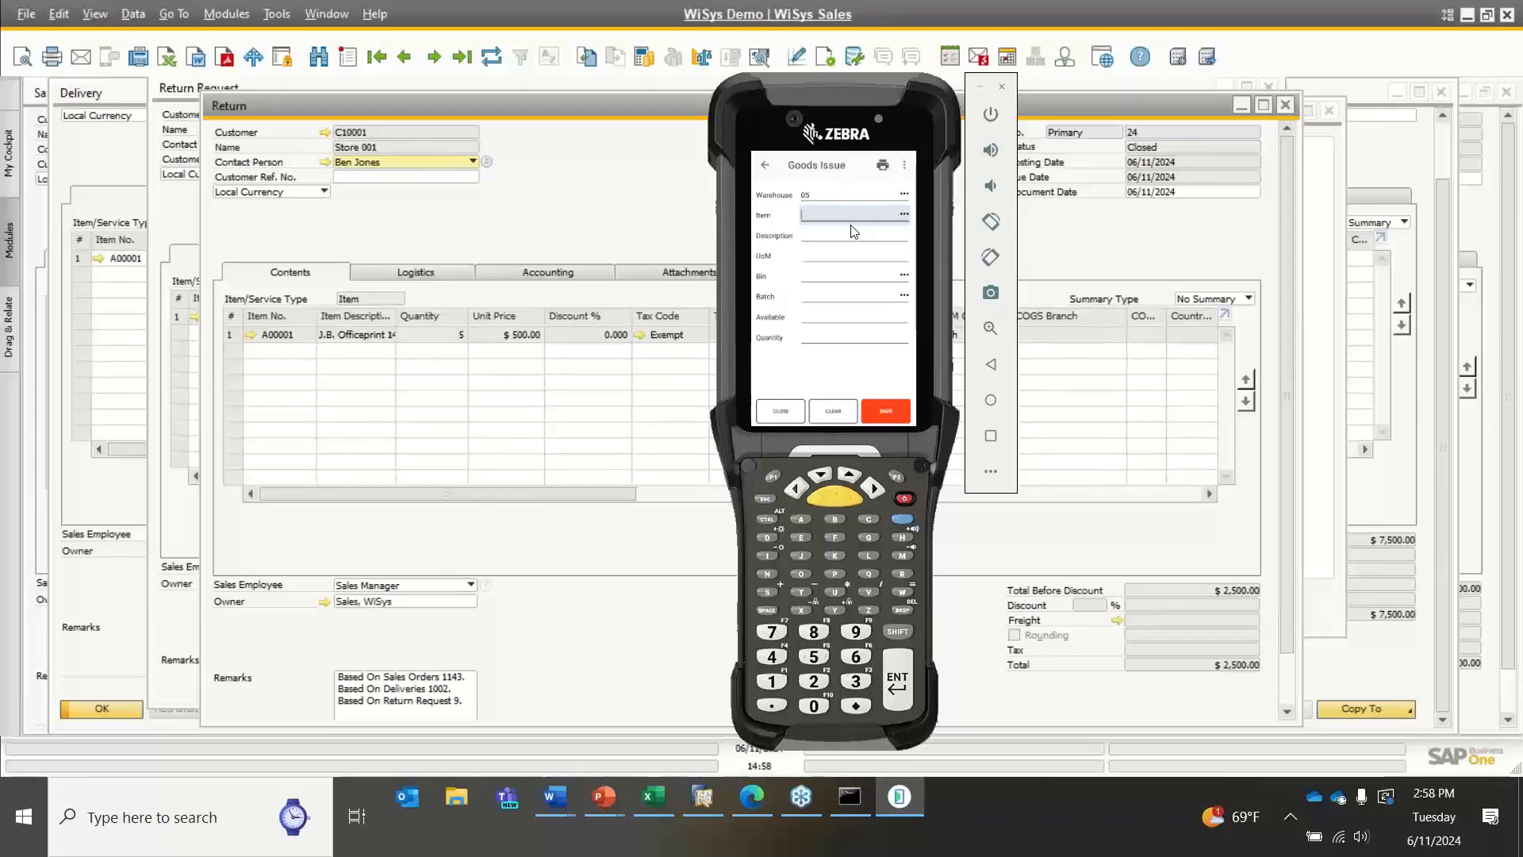
text(A00001)
key(Return)
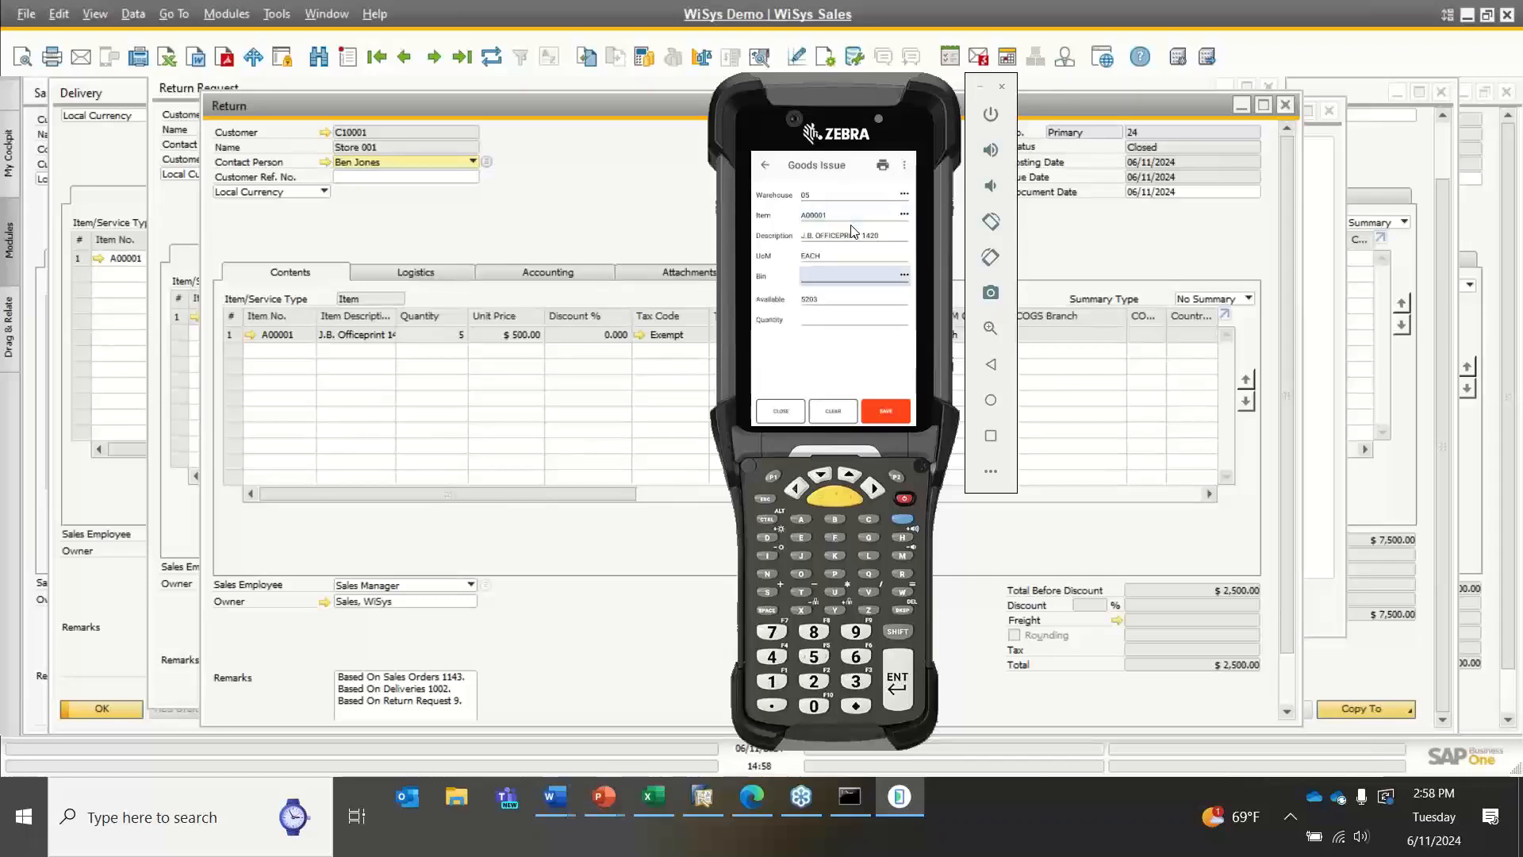
text(05-DAMAGED)
key(Return)
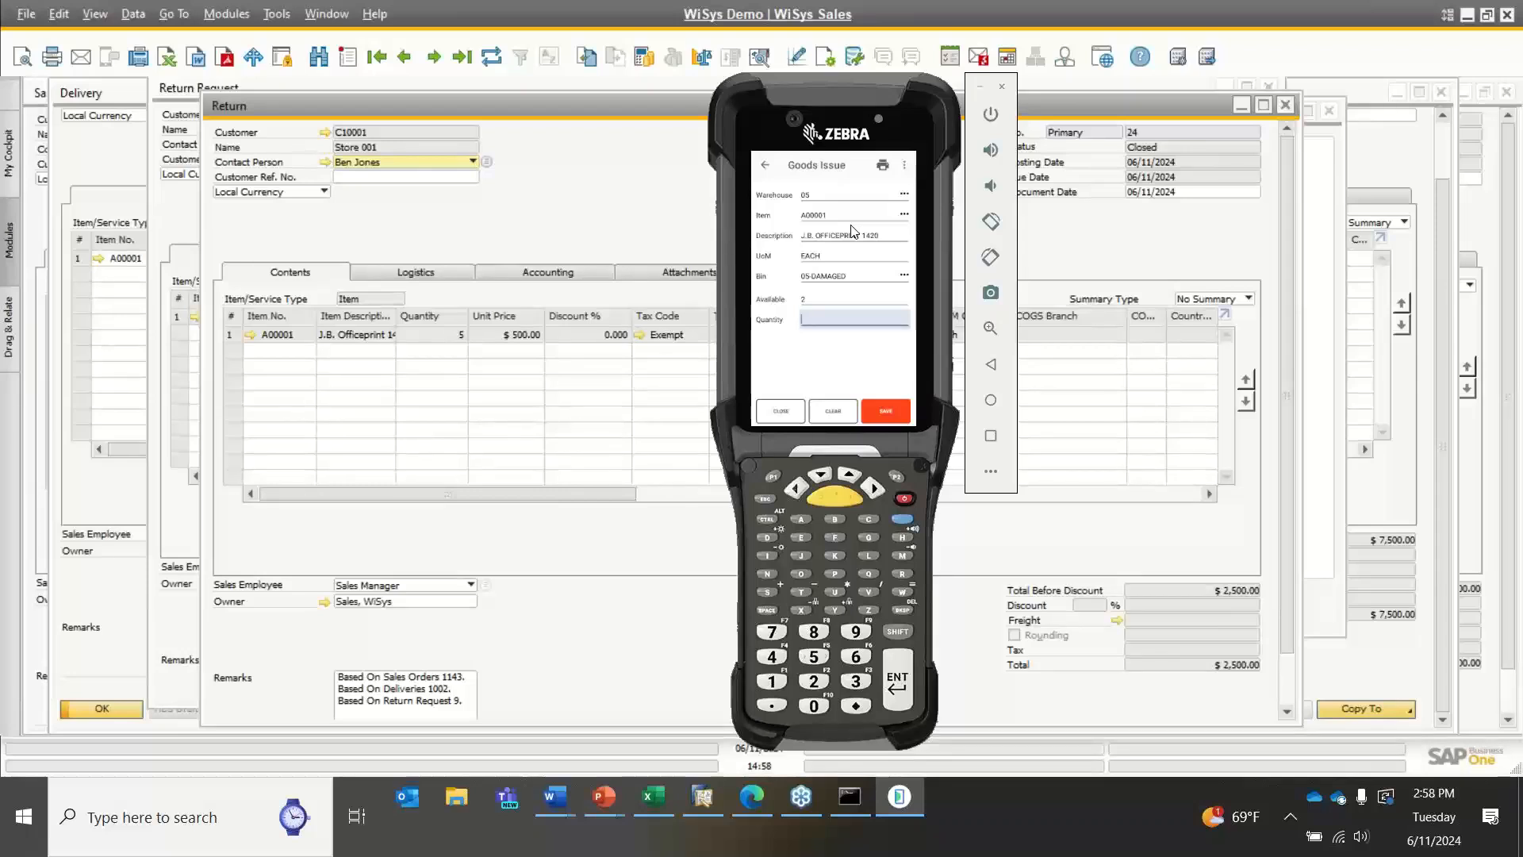
text(2)
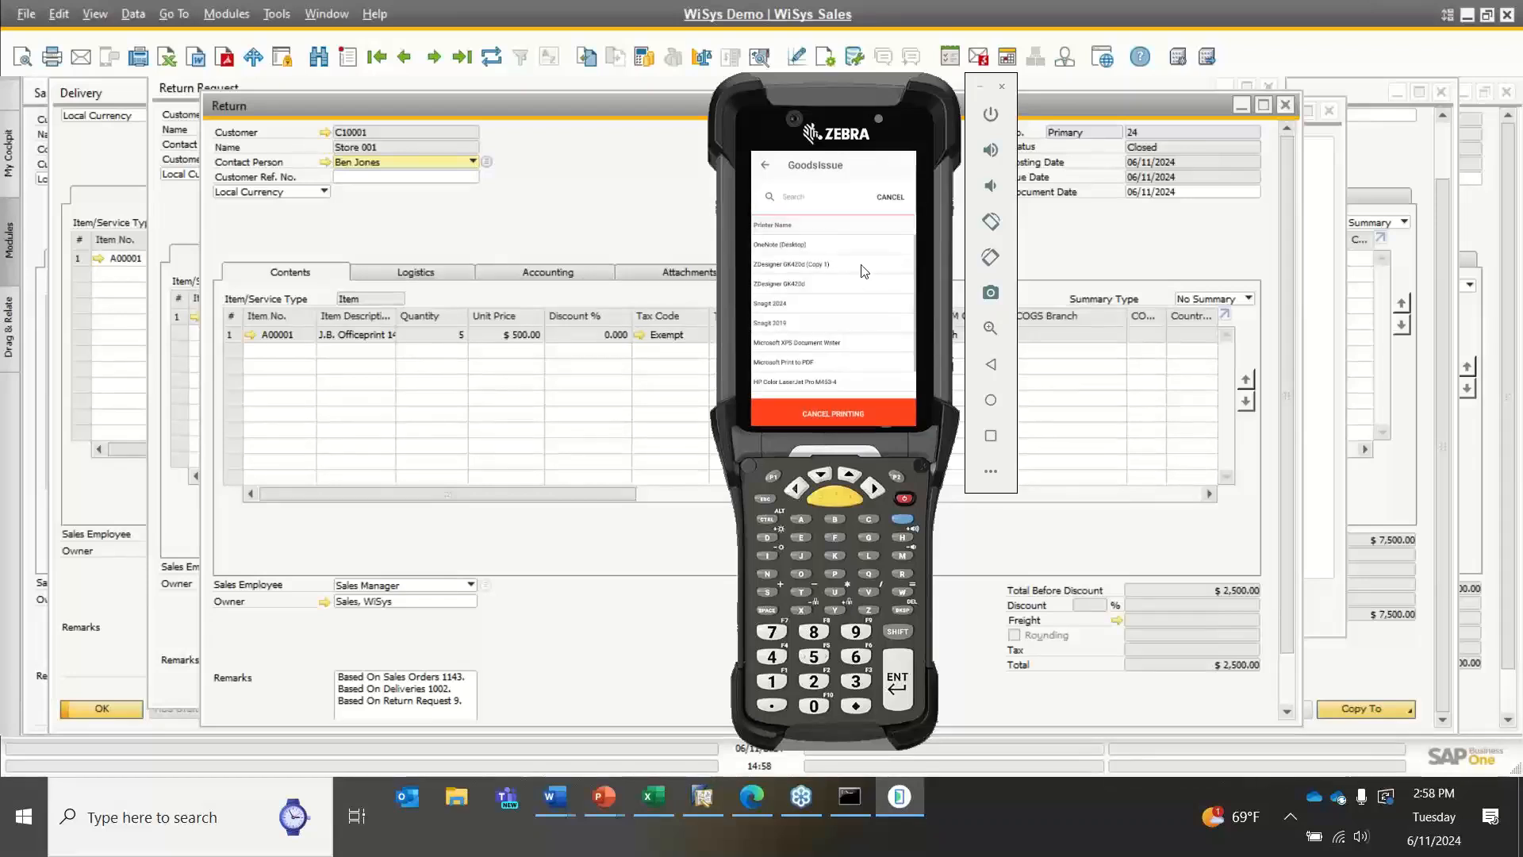
click(826, 413)
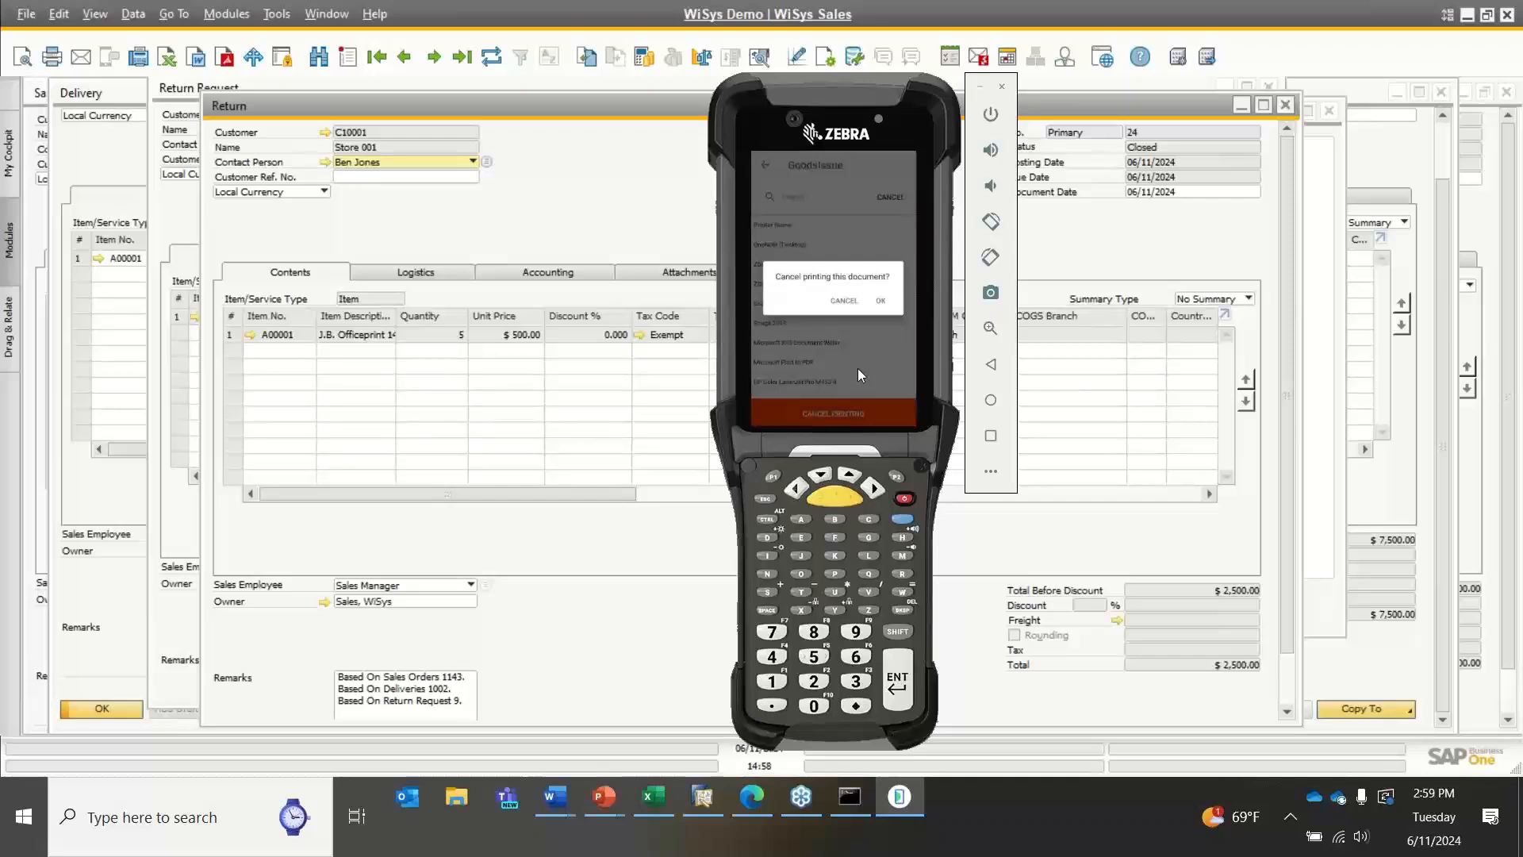
click(881, 300)
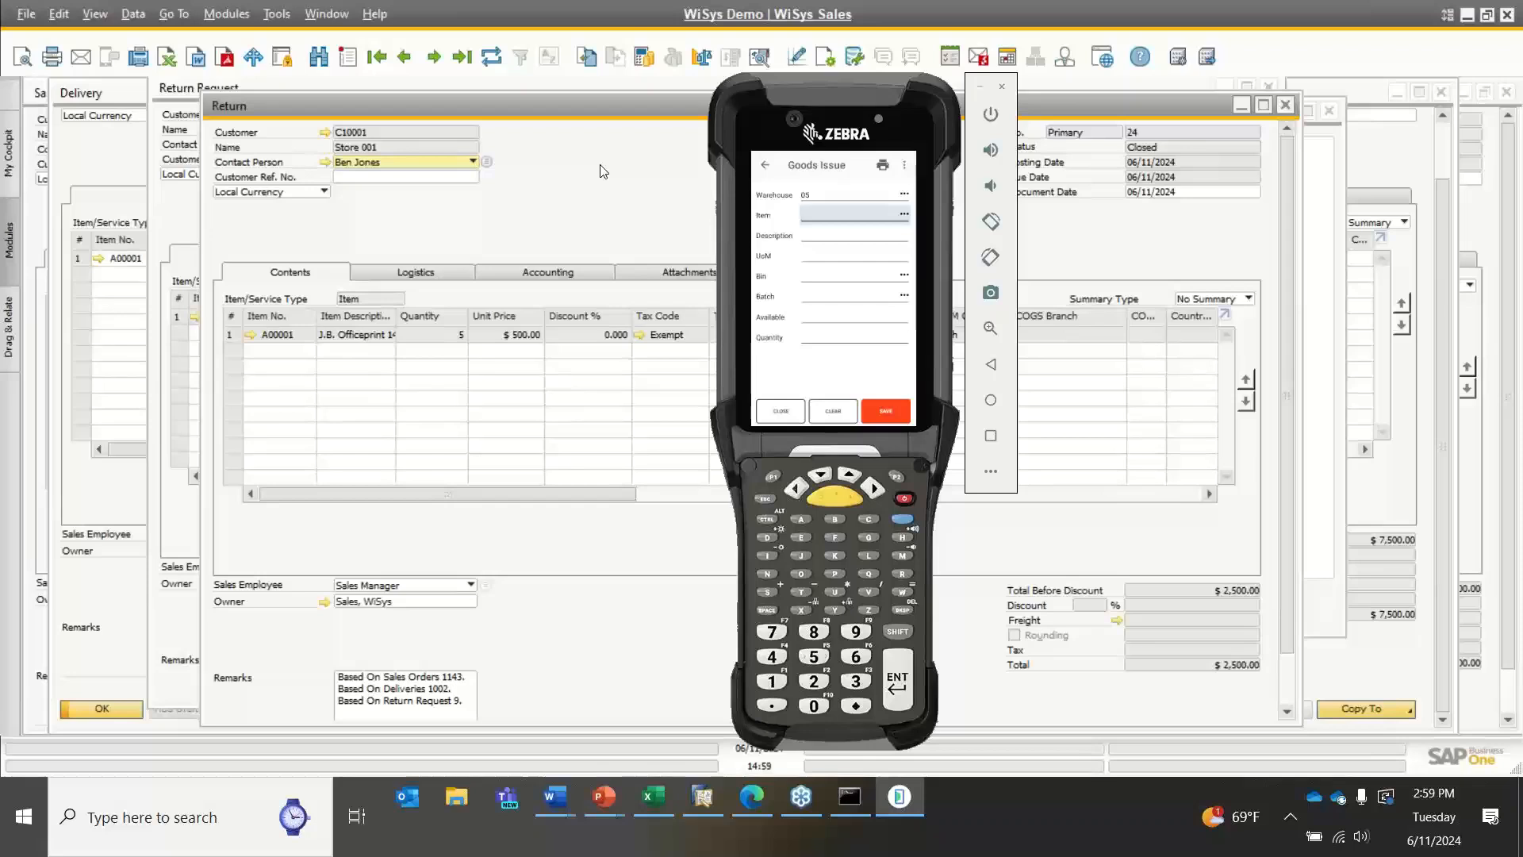
click(766, 167)
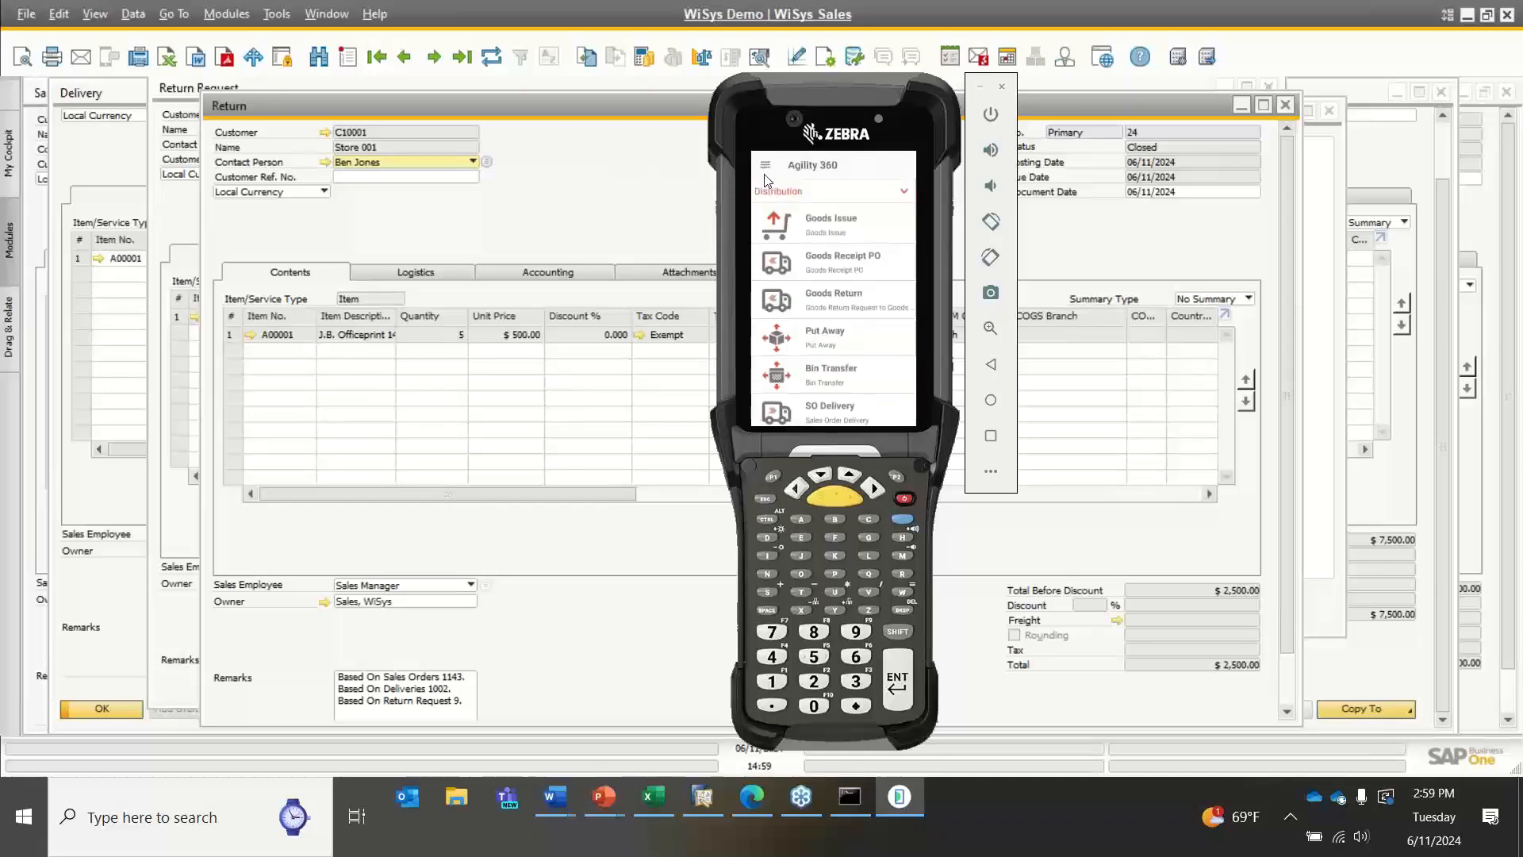
Switch to SAP Business One, close all open sales documents and Relationship Maps, and switch to the PowerPoint slide show
click(629, 199)
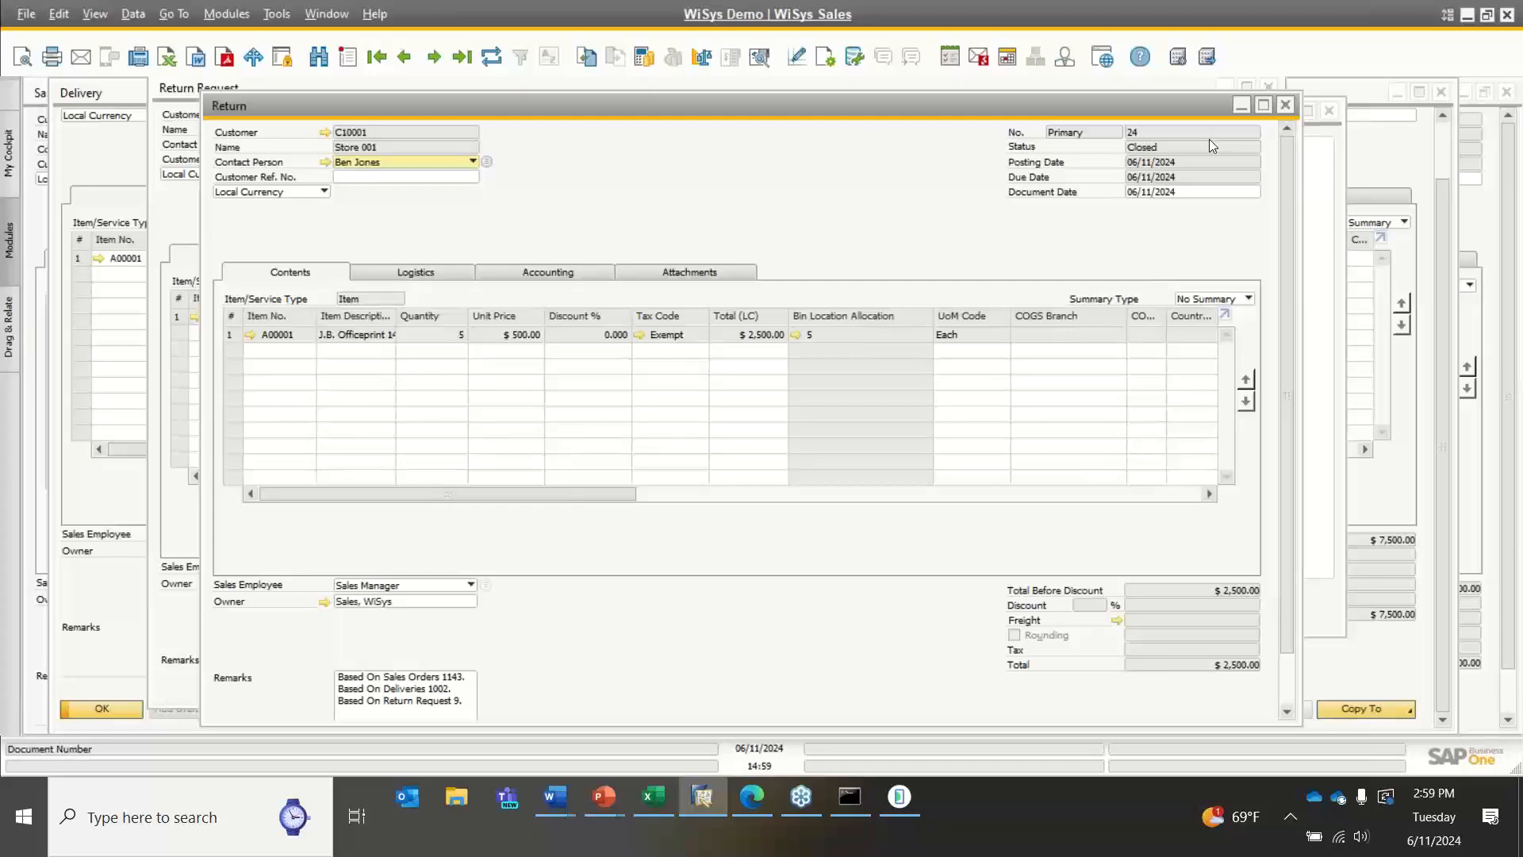
click(1285, 104)
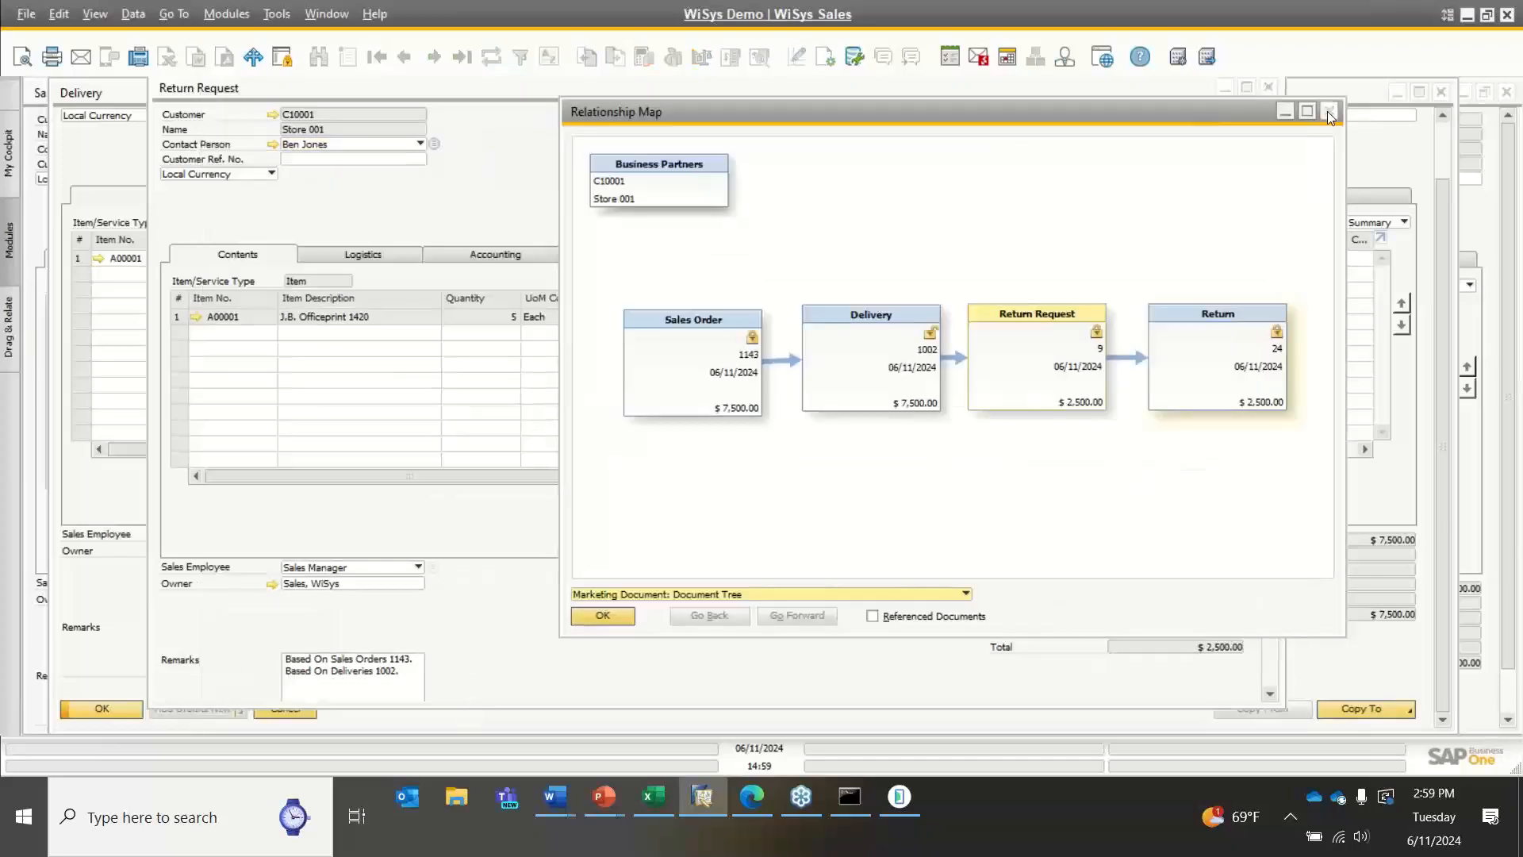
click(1332, 110)
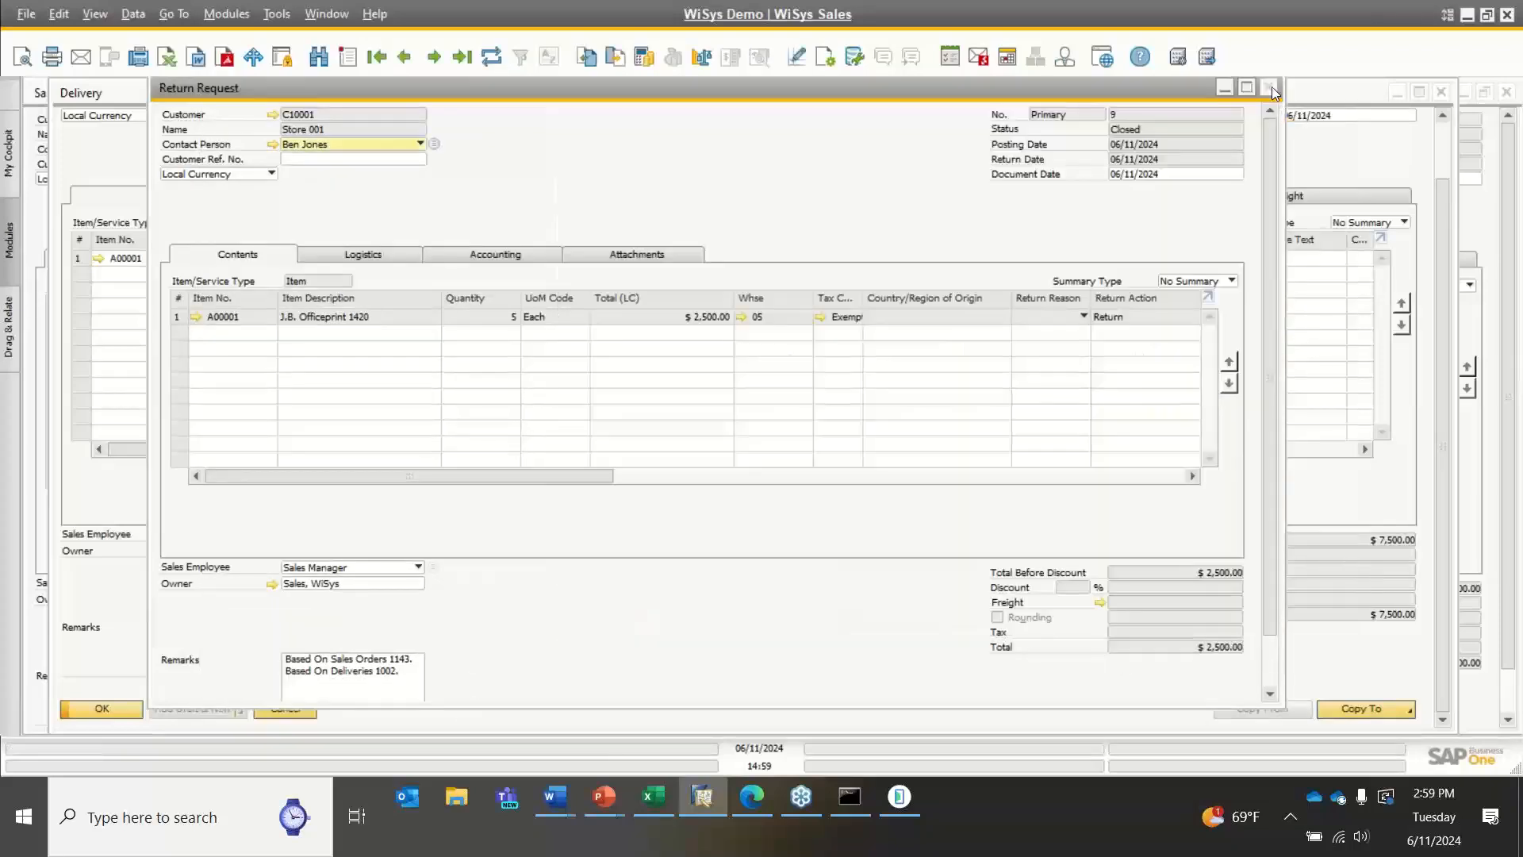
click(1269, 87)
click(1442, 91)
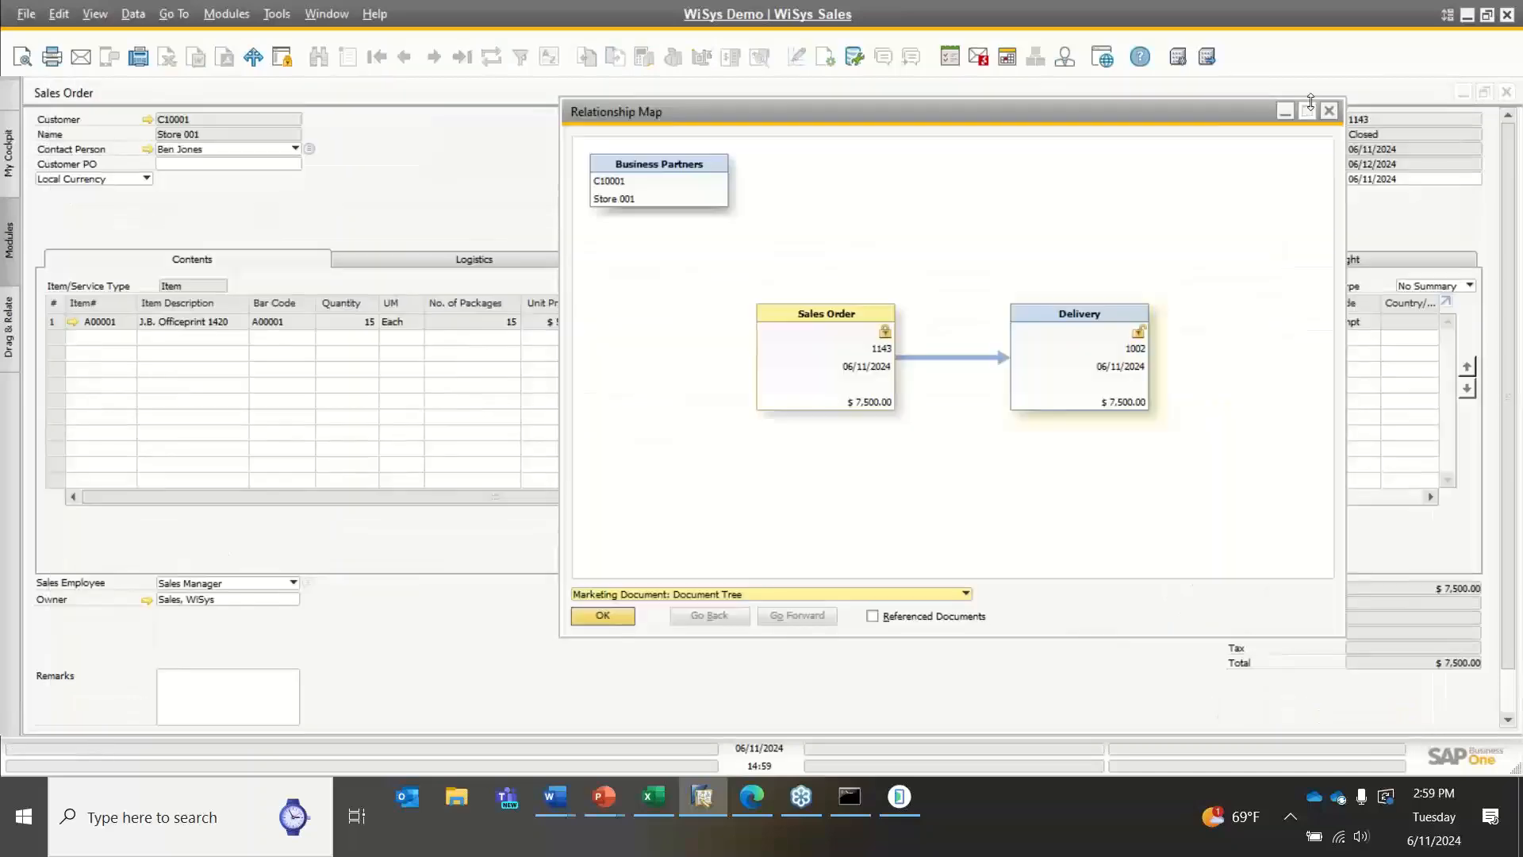
click(1329, 112)
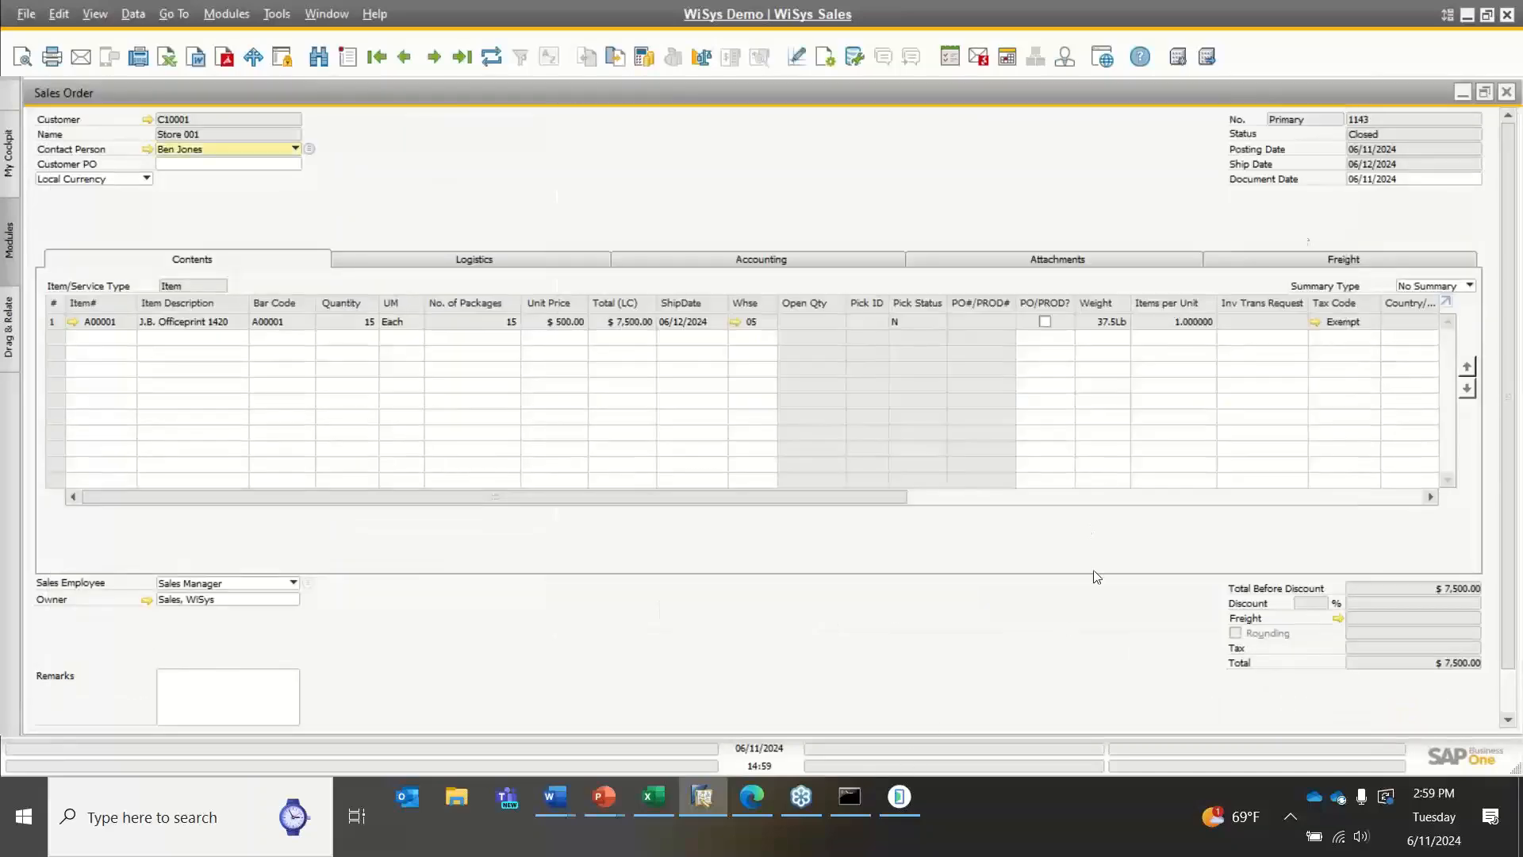
click(1507, 92)
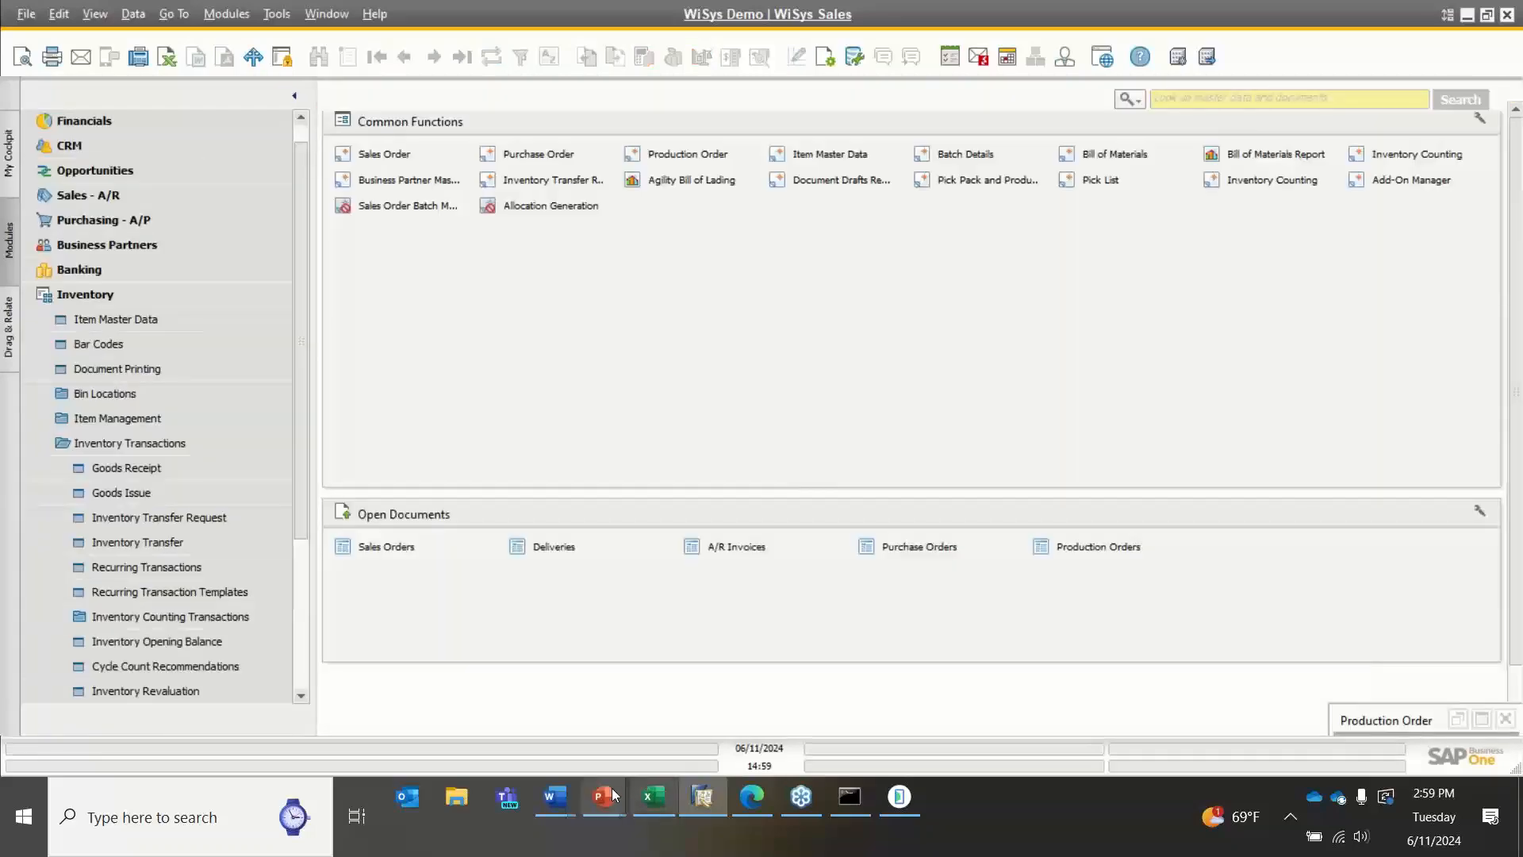
mouse_move(612, 788)
click(692, 766)
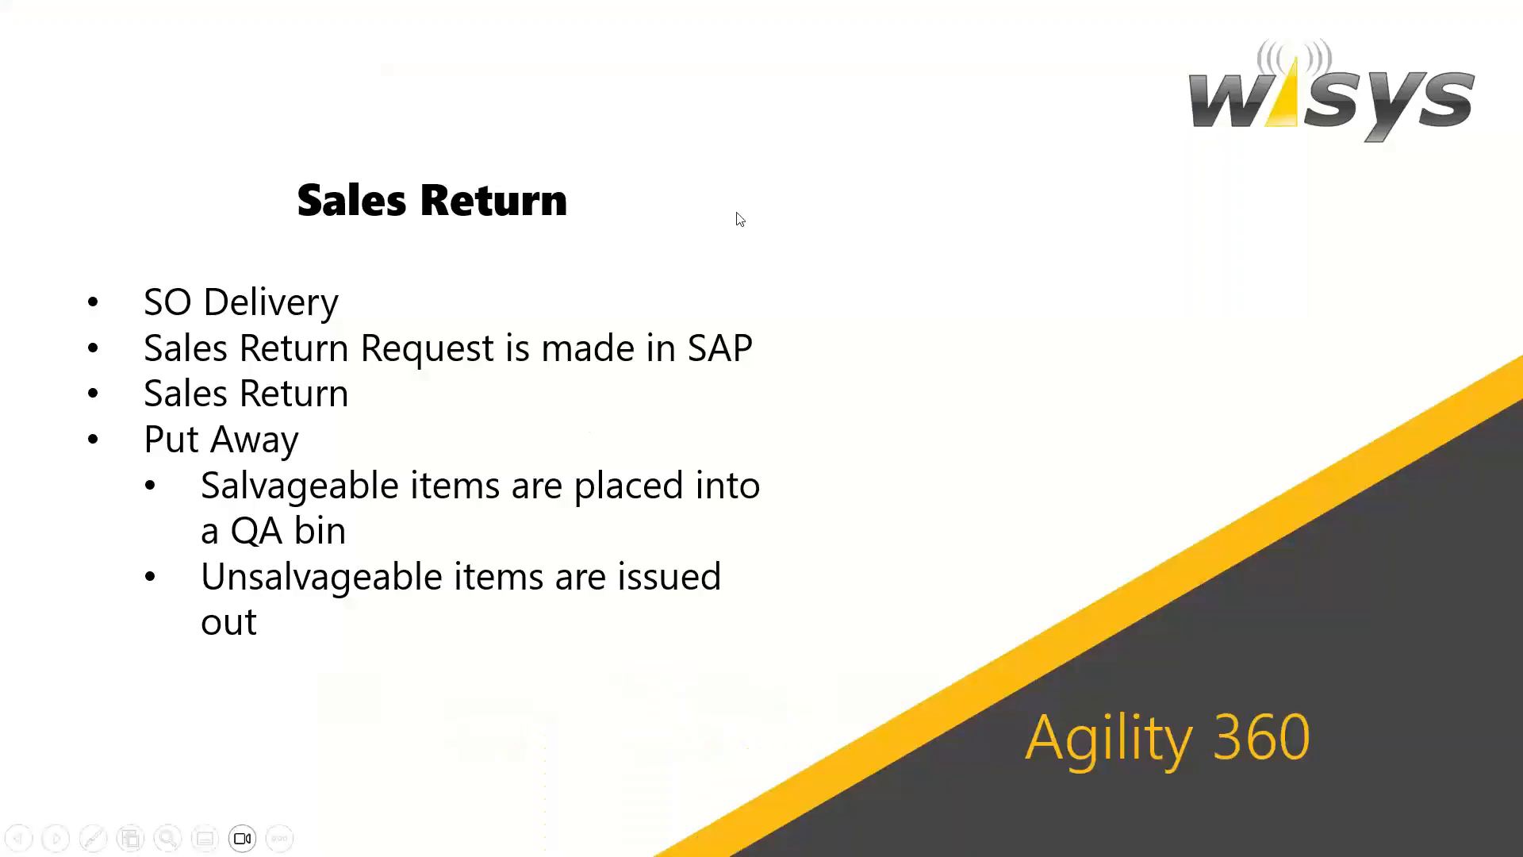
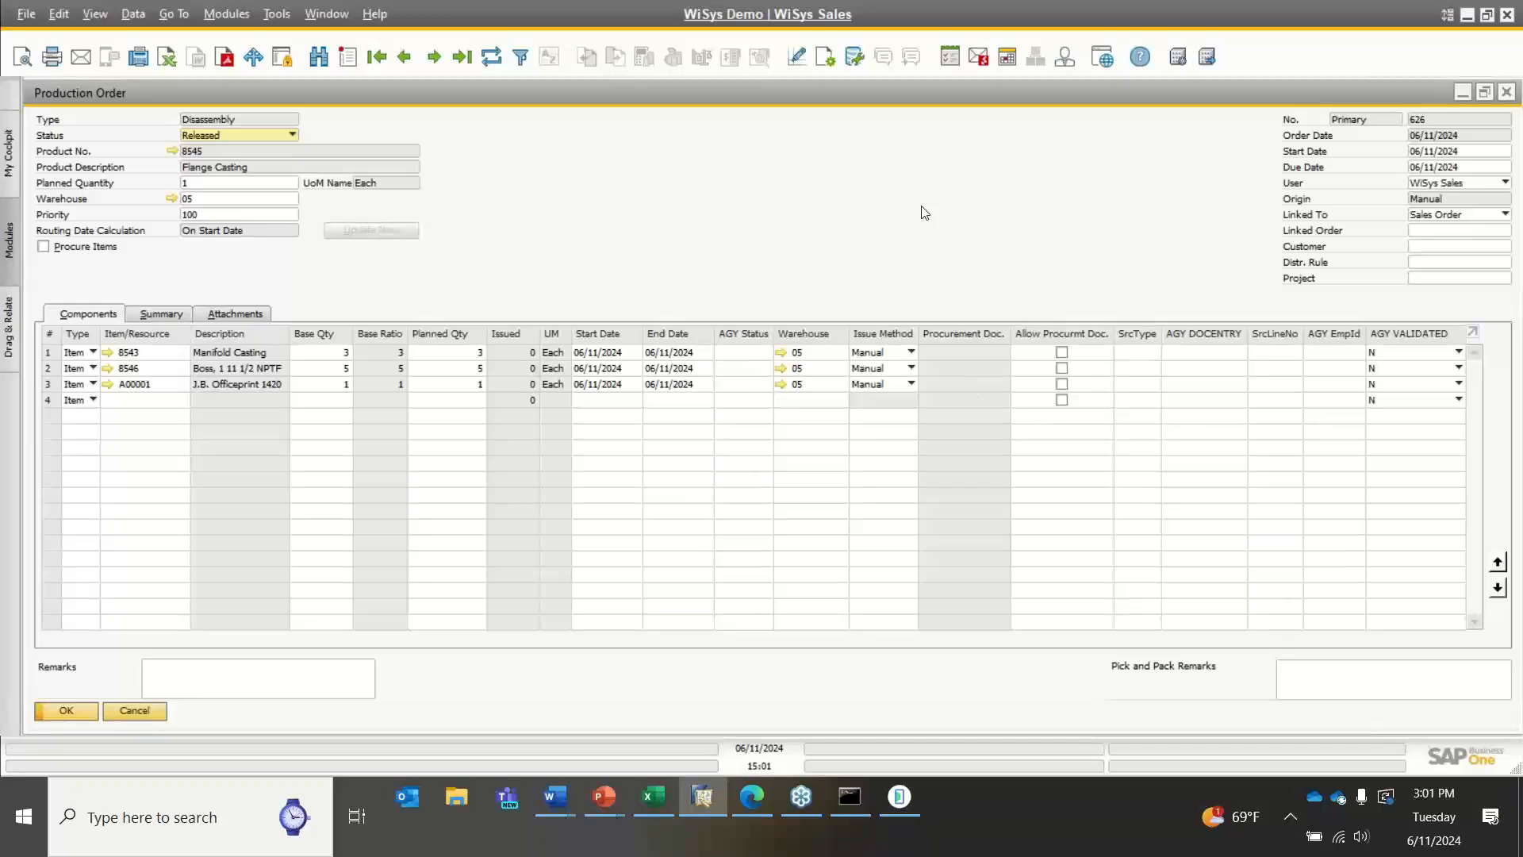
Restore the Production Order window to a smaller size, switch to the Android emulator and show the Production transactions
double_click(316, 87)
drag(316, 88, 351, 92)
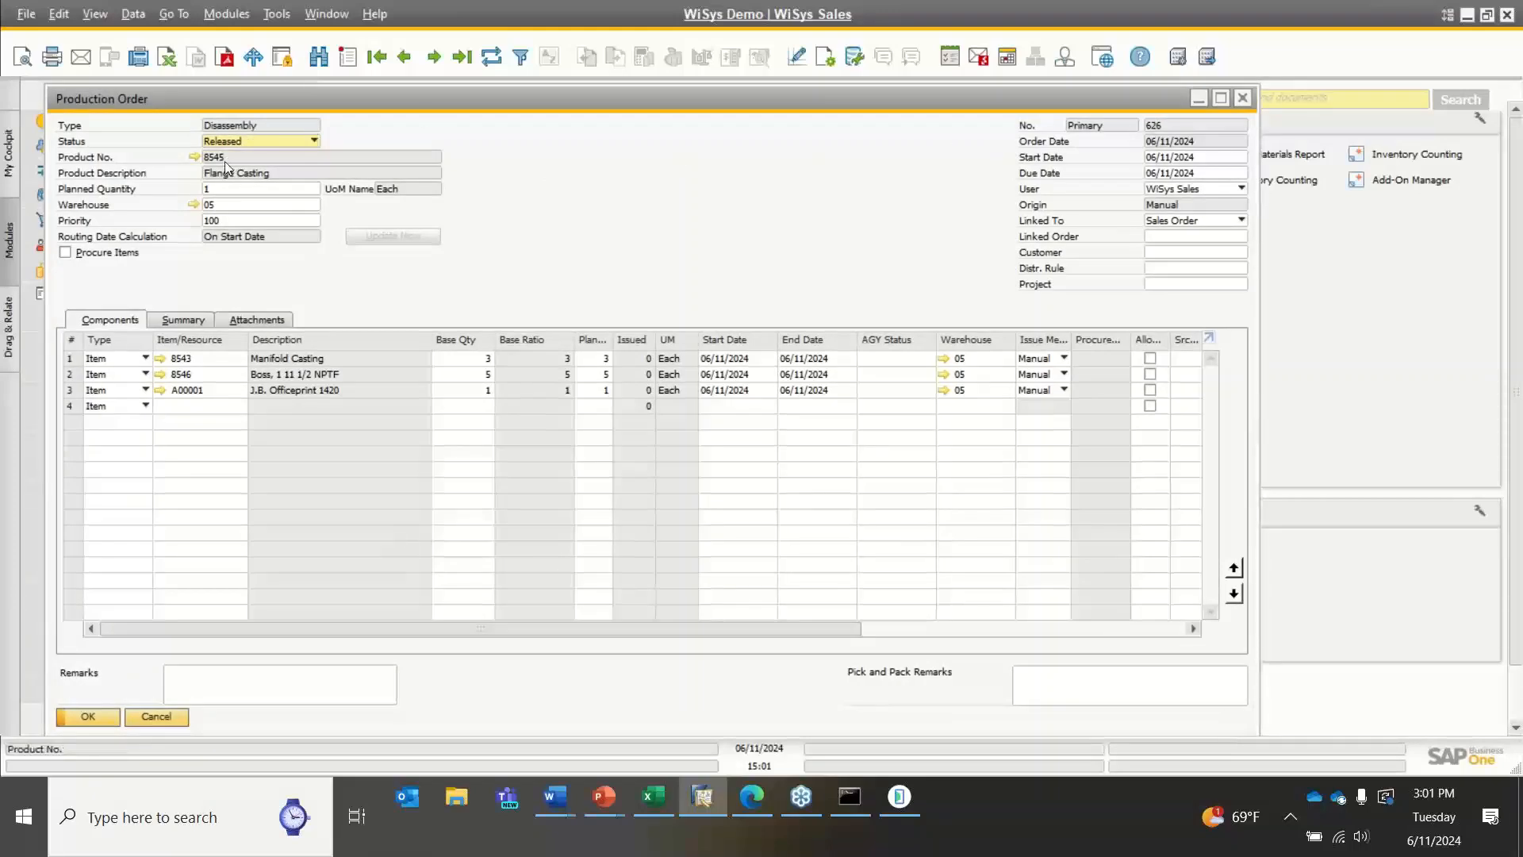
click(908, 814)
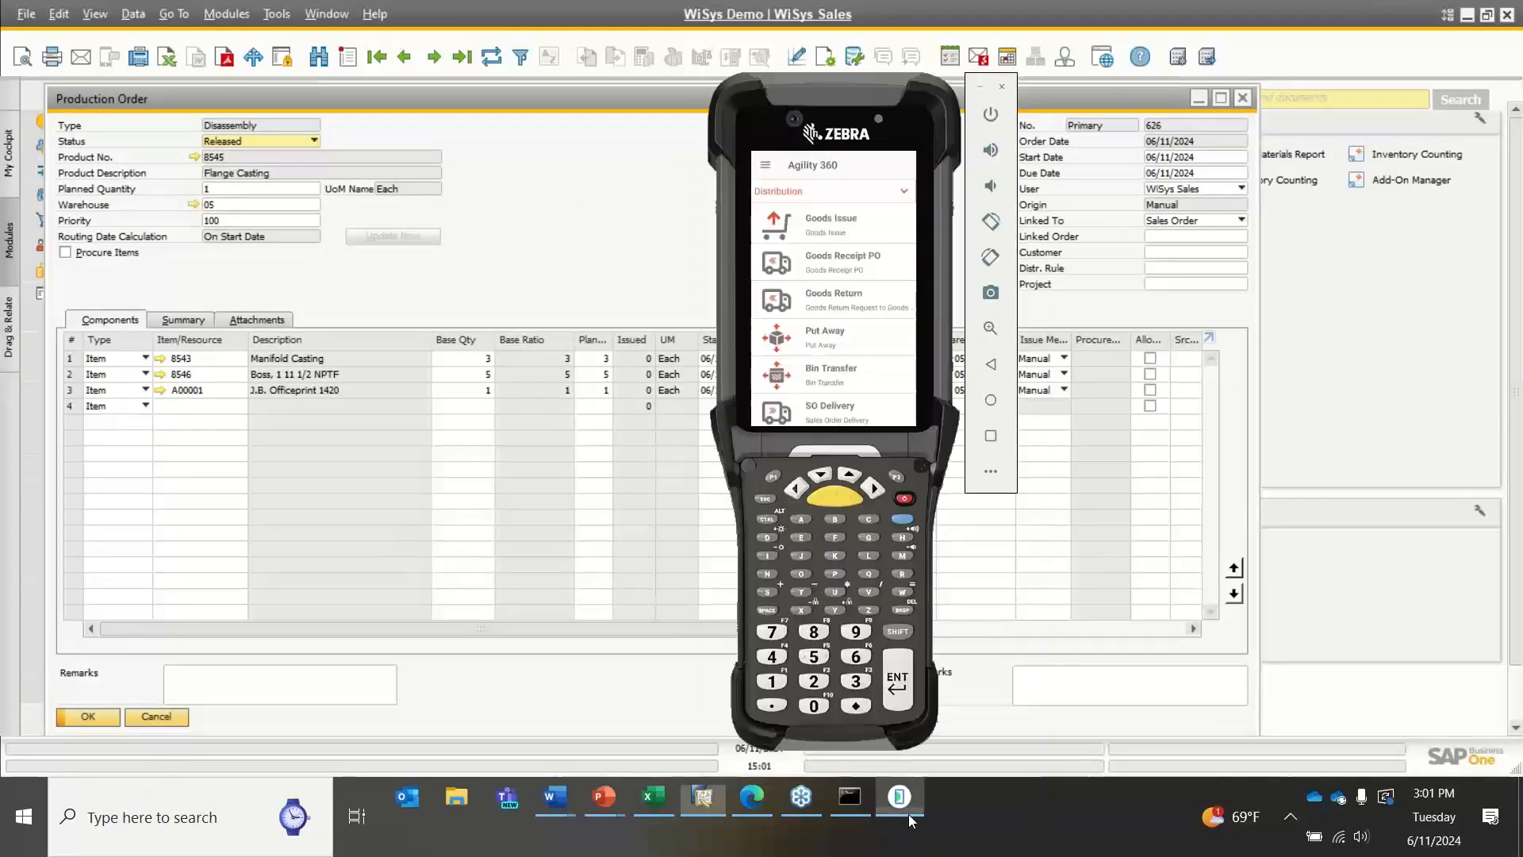
click(781, 196)
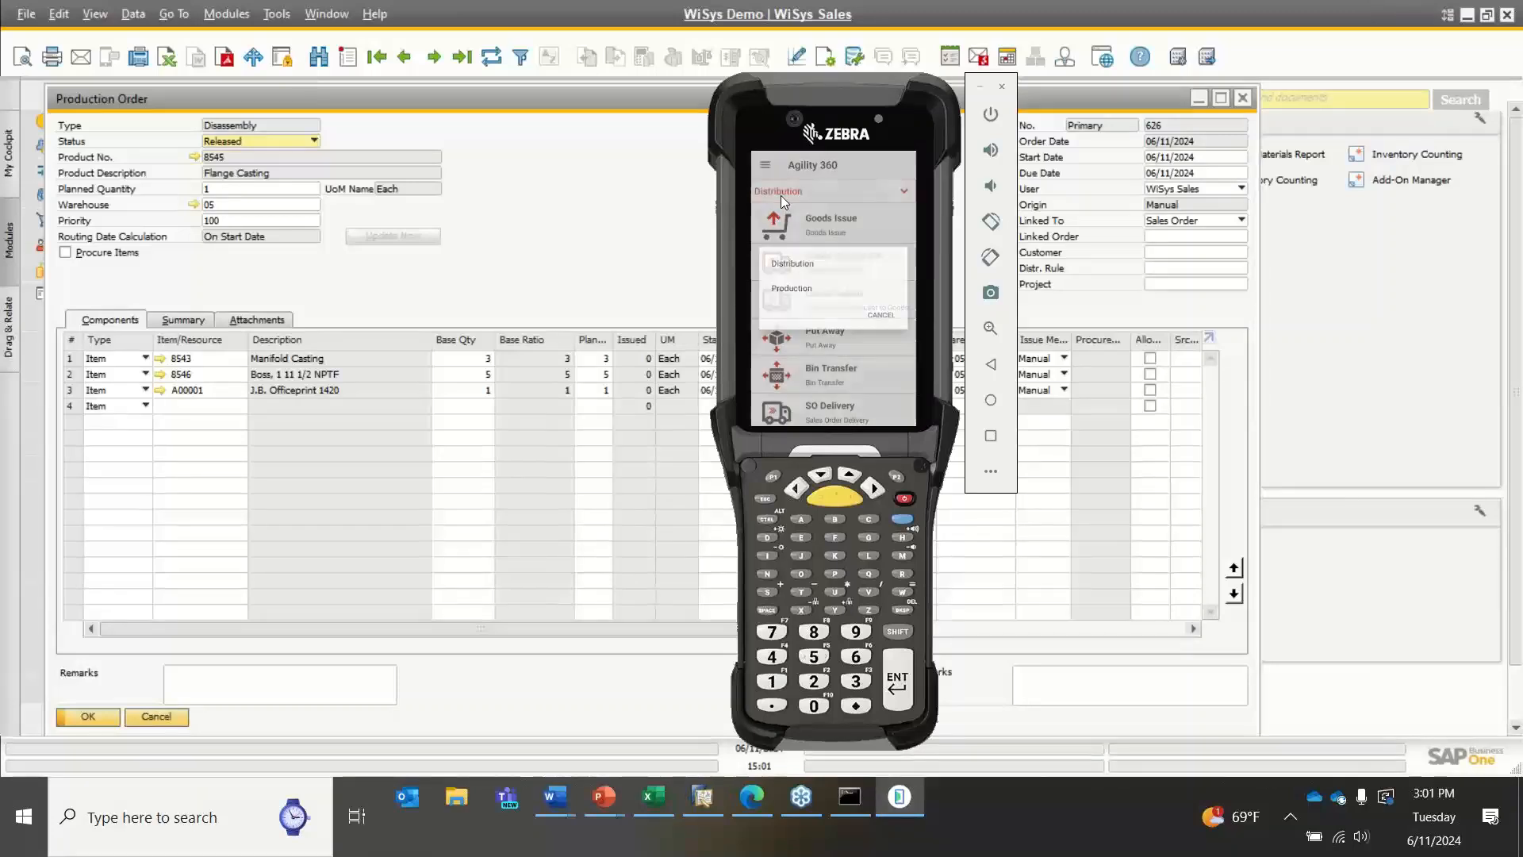
click(803, 295)
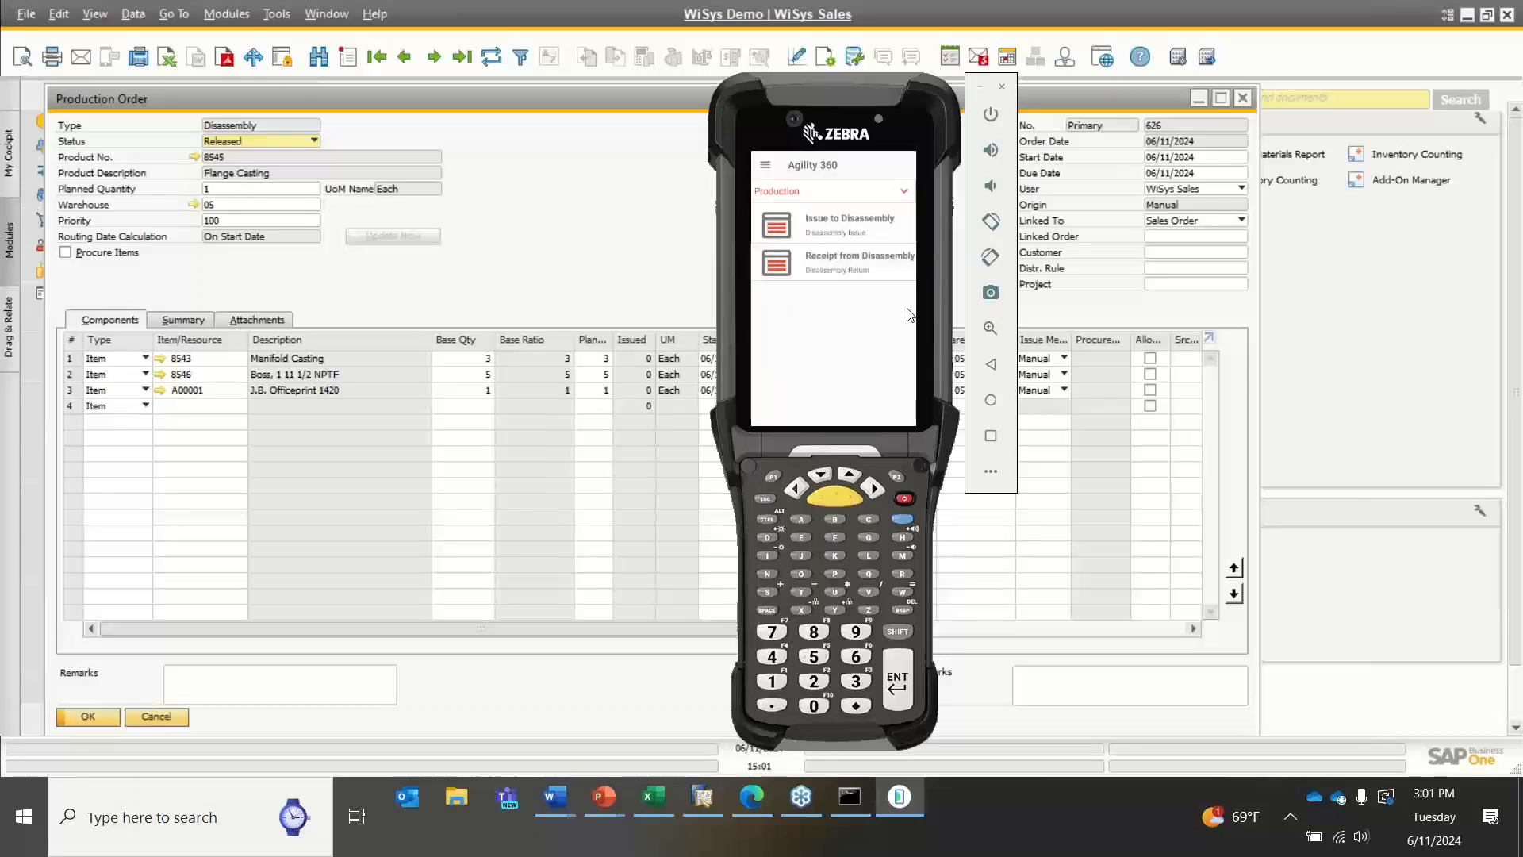
Post an Issue to Disassembly for the item 8545 disassembly order with quantity 1 from bin 05-SHORTAGE
click(845, 229)
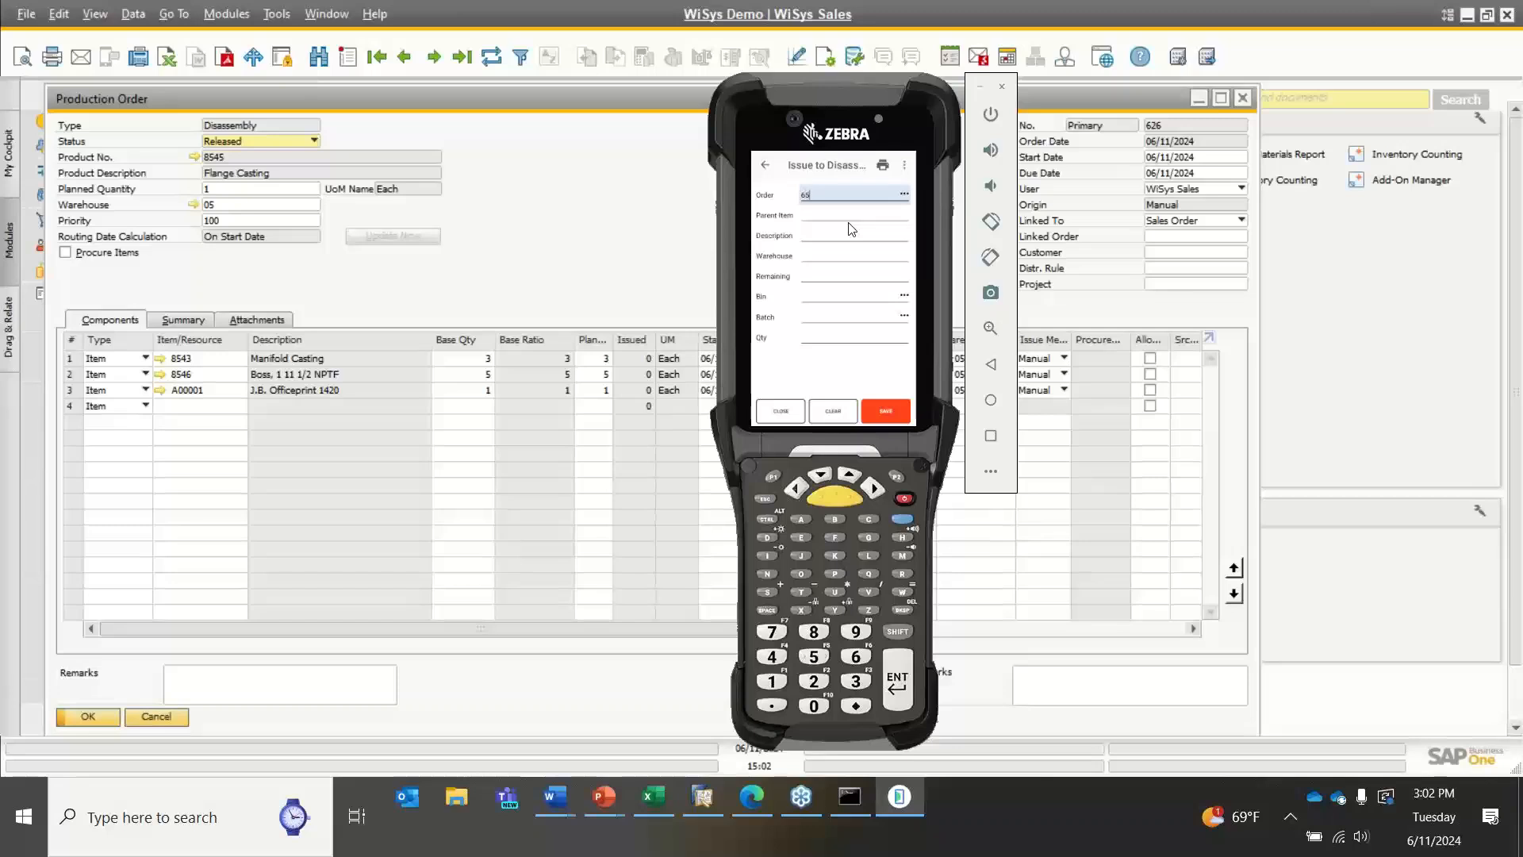
key(BackSpace)
key(Return)
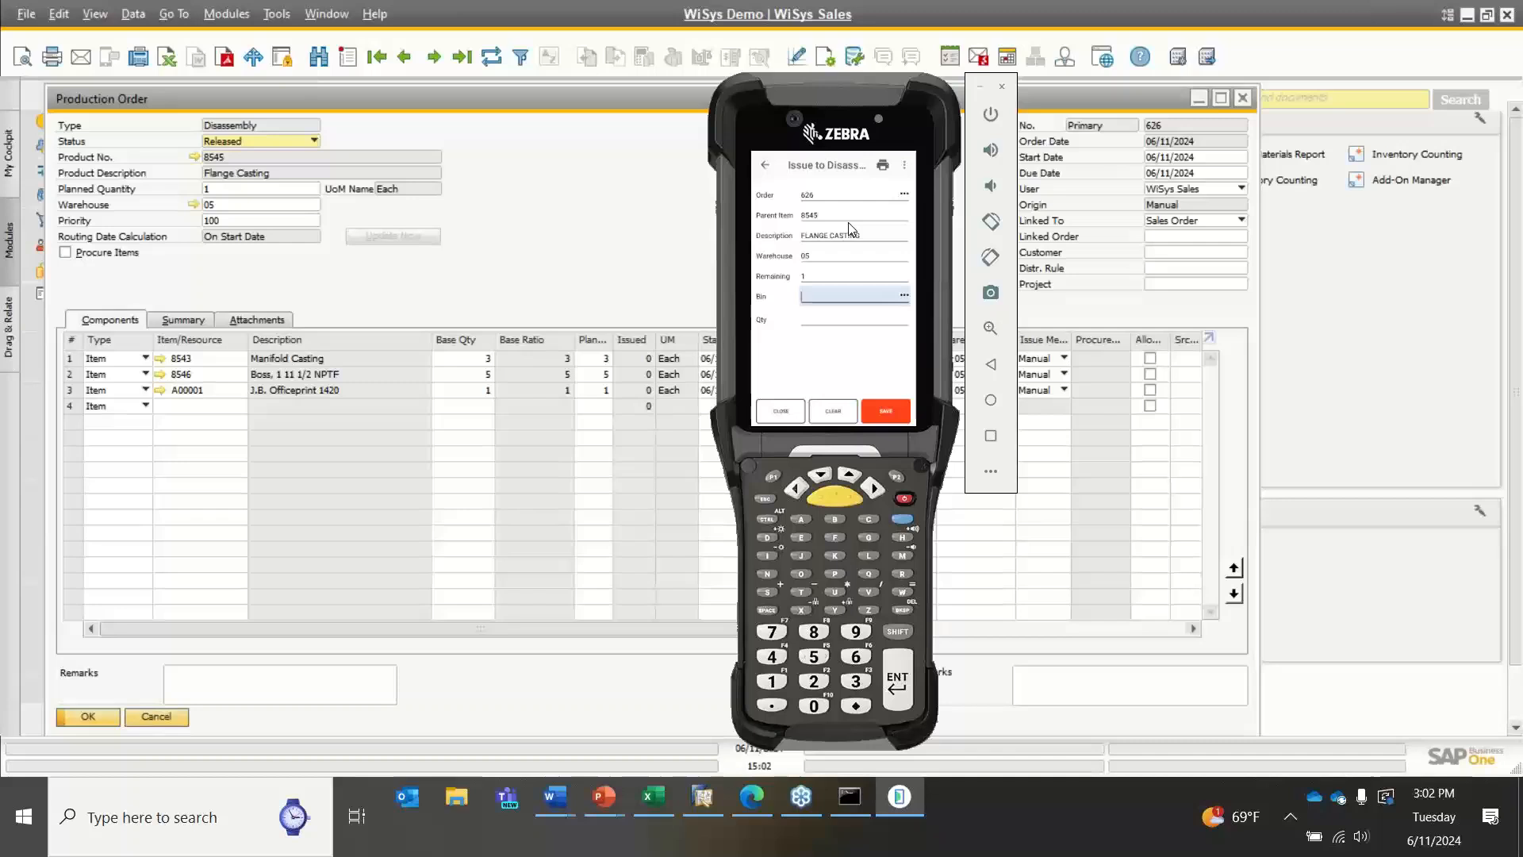
text(05-SHORTAGE)
key(Return)
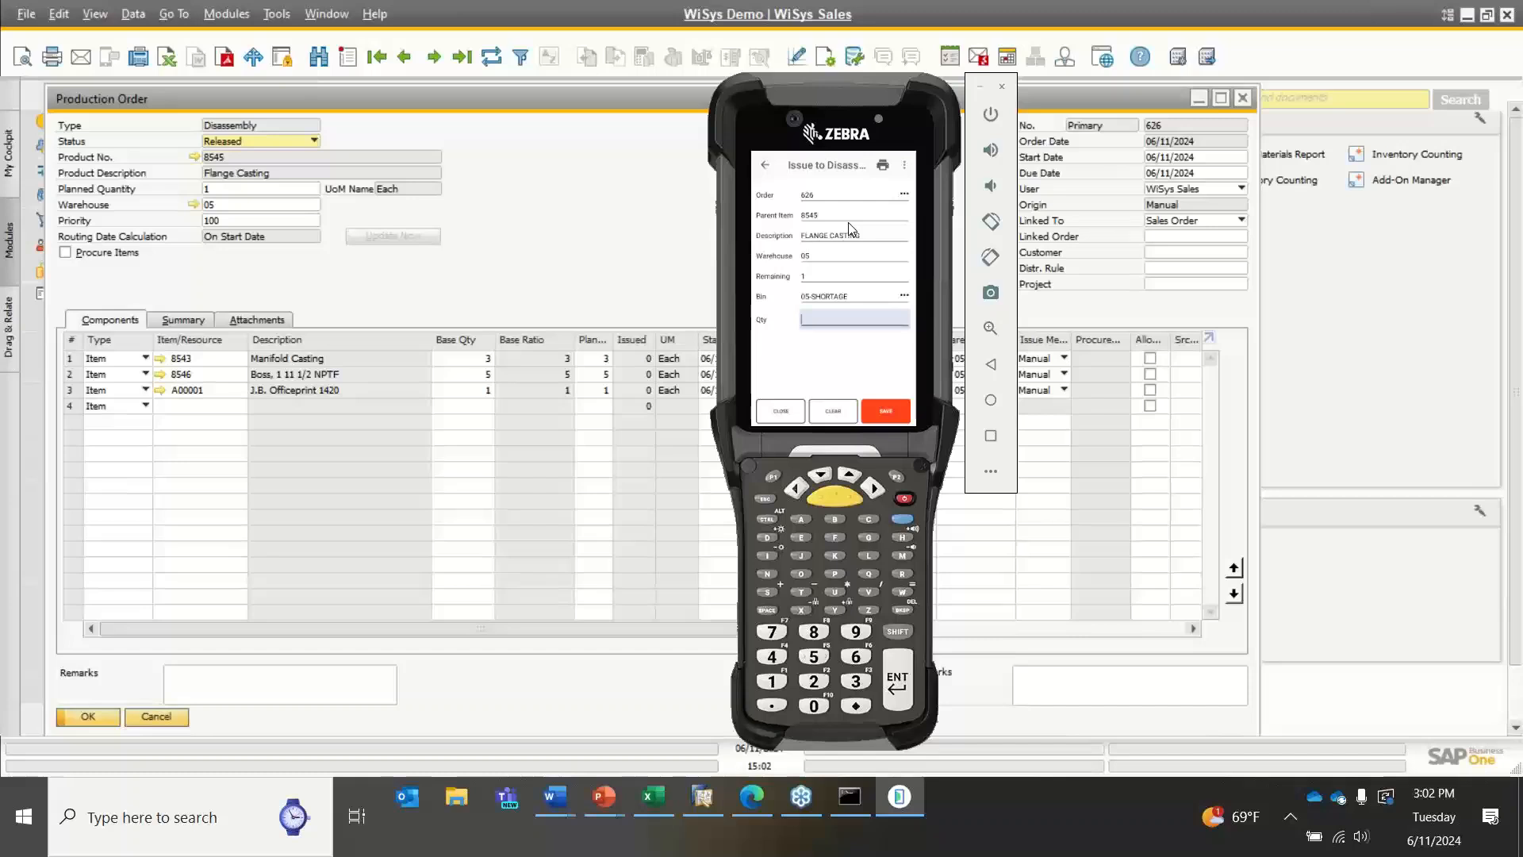
text(1)
key(Return)
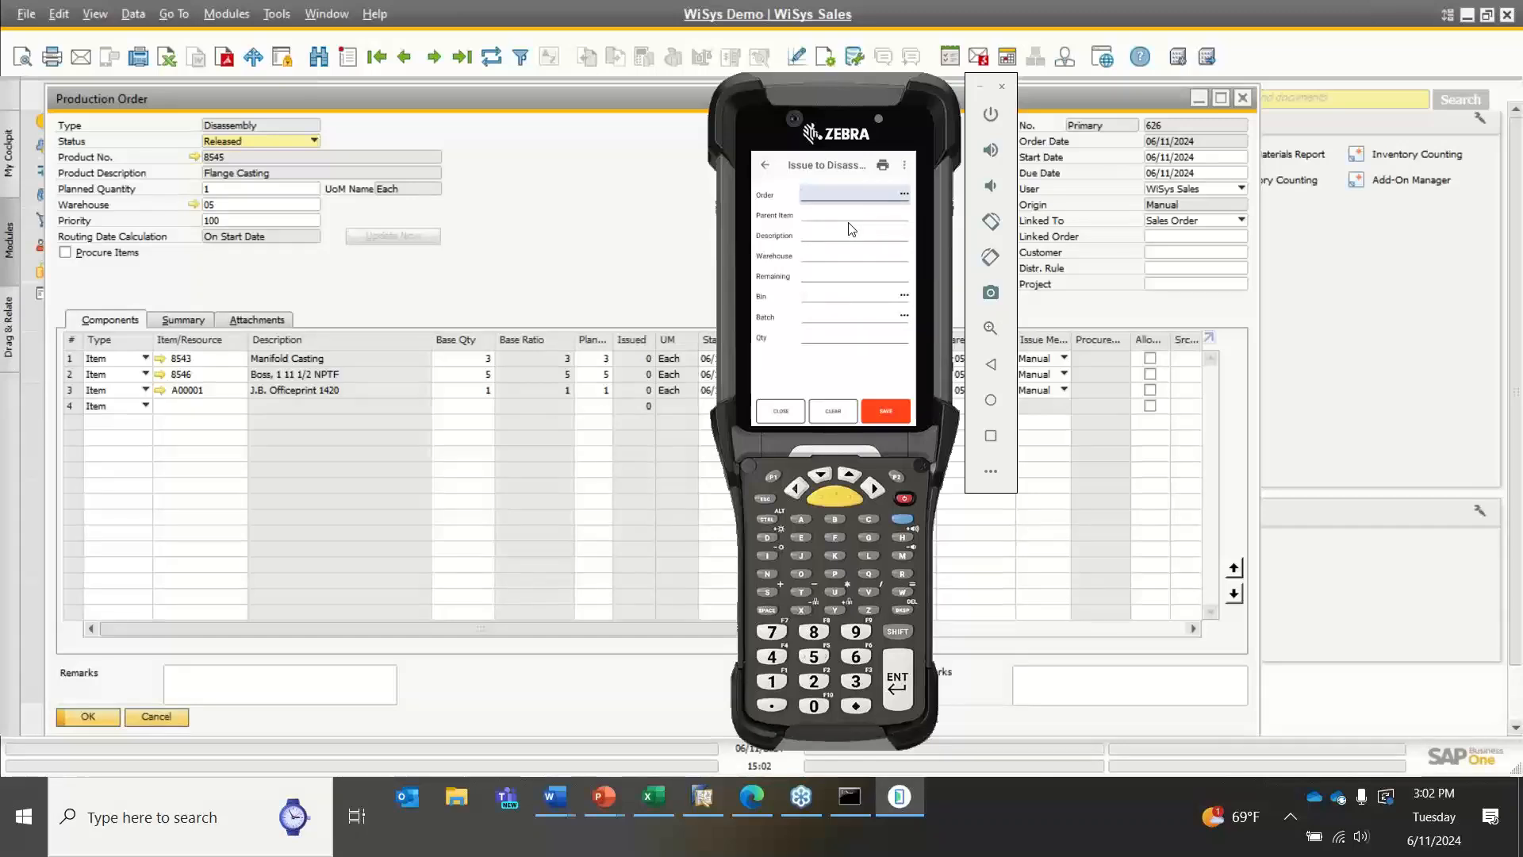
Switch to SAP Business One, inspect the Issue for Production through the Production Order's Relationship Map, and close both windows
click(651, 189)
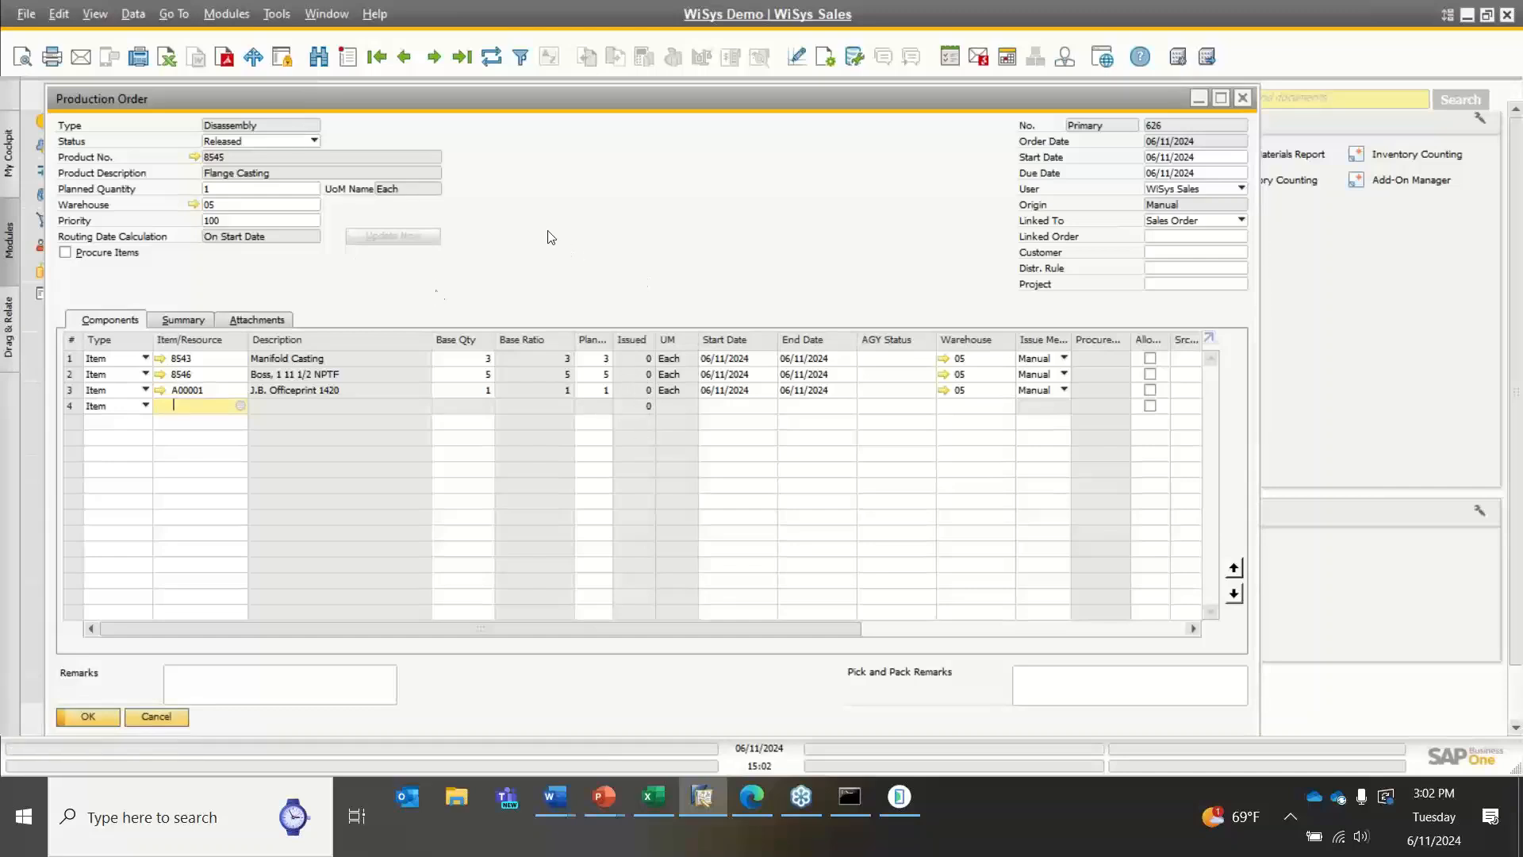
right_click(641, 196)
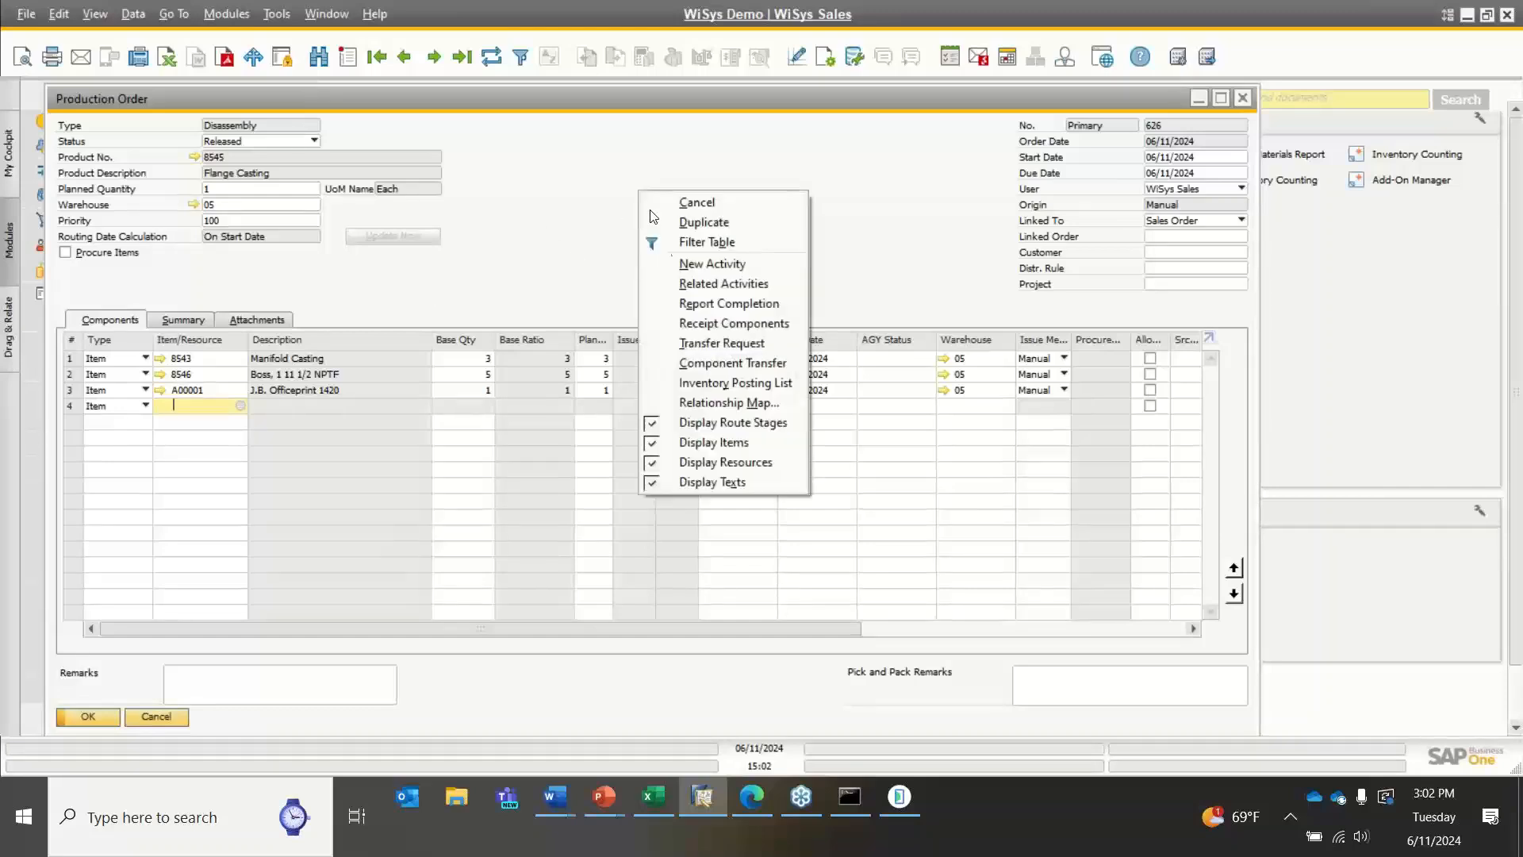
click(713, 407)
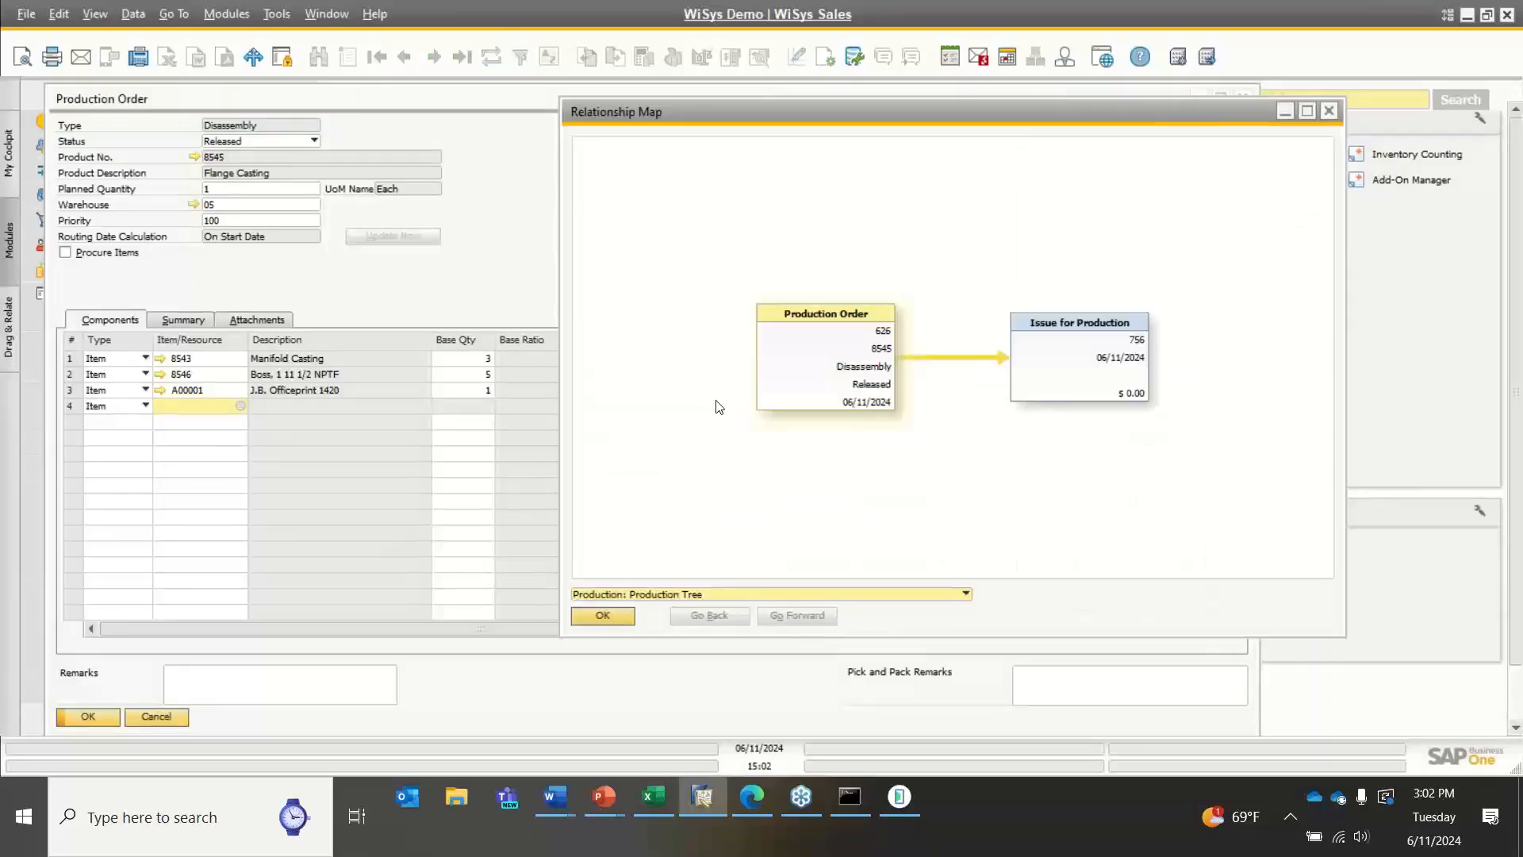
double_click(1095, 349)
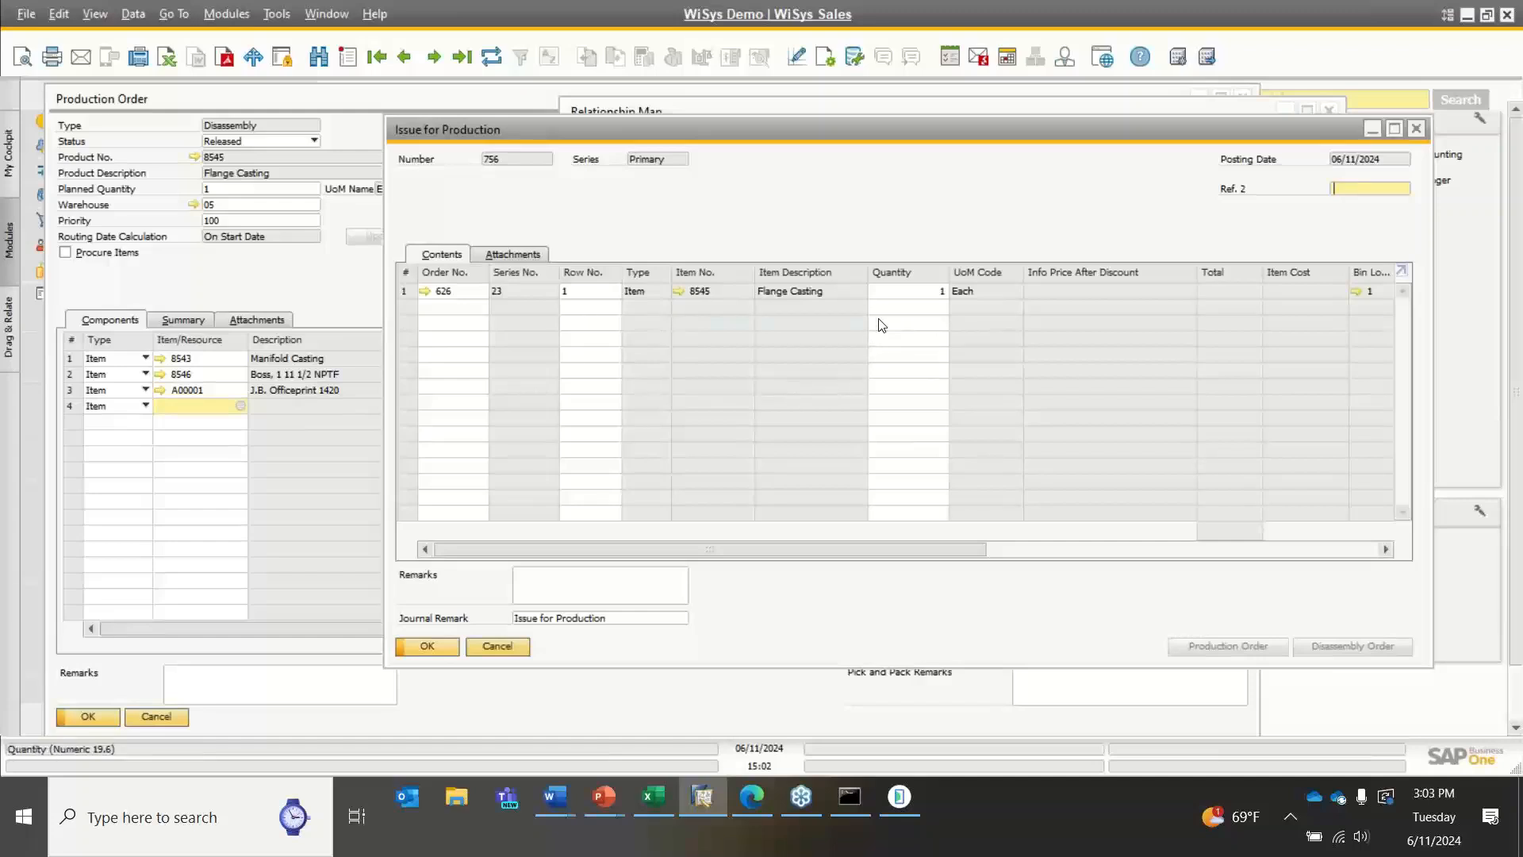
click(1416, 129)
click(1330, 114)
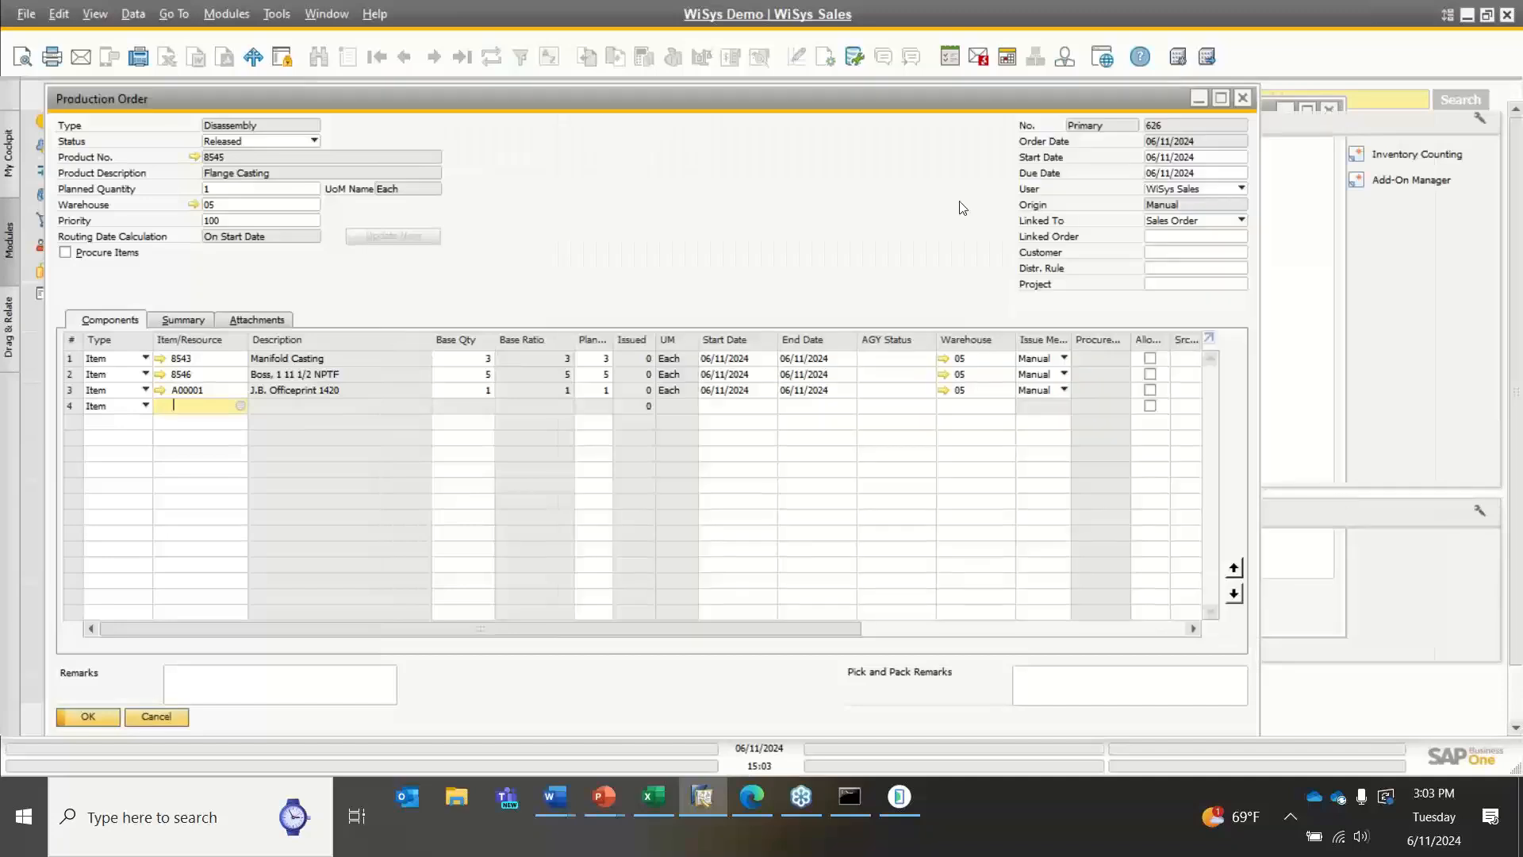
Switch to the Android emulator and start a Receipt from Disassembly for the item 8545 disassembly order
click(912, 803)
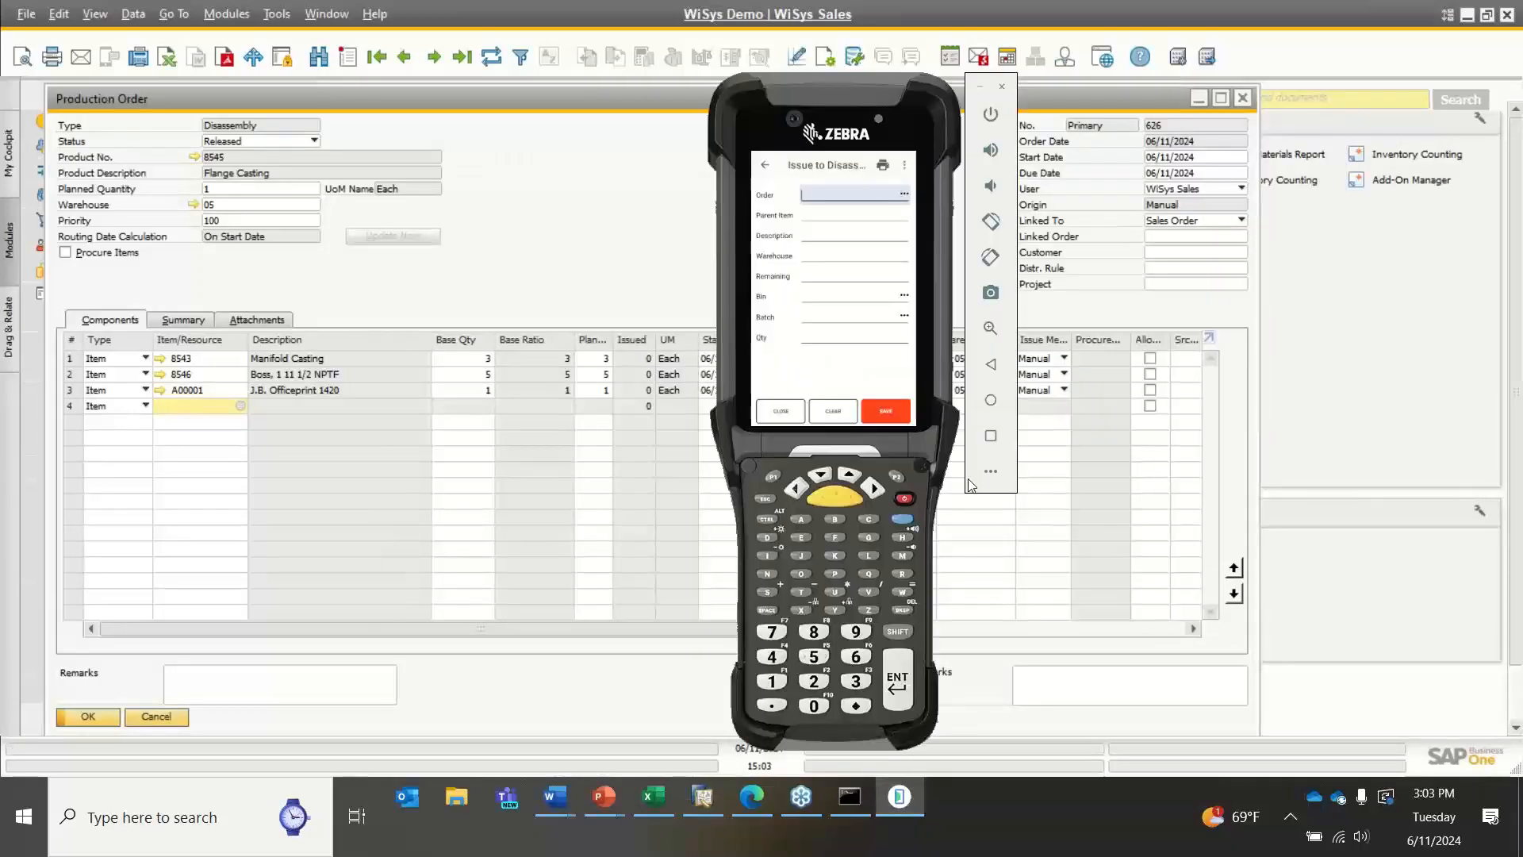
click(764, 167)
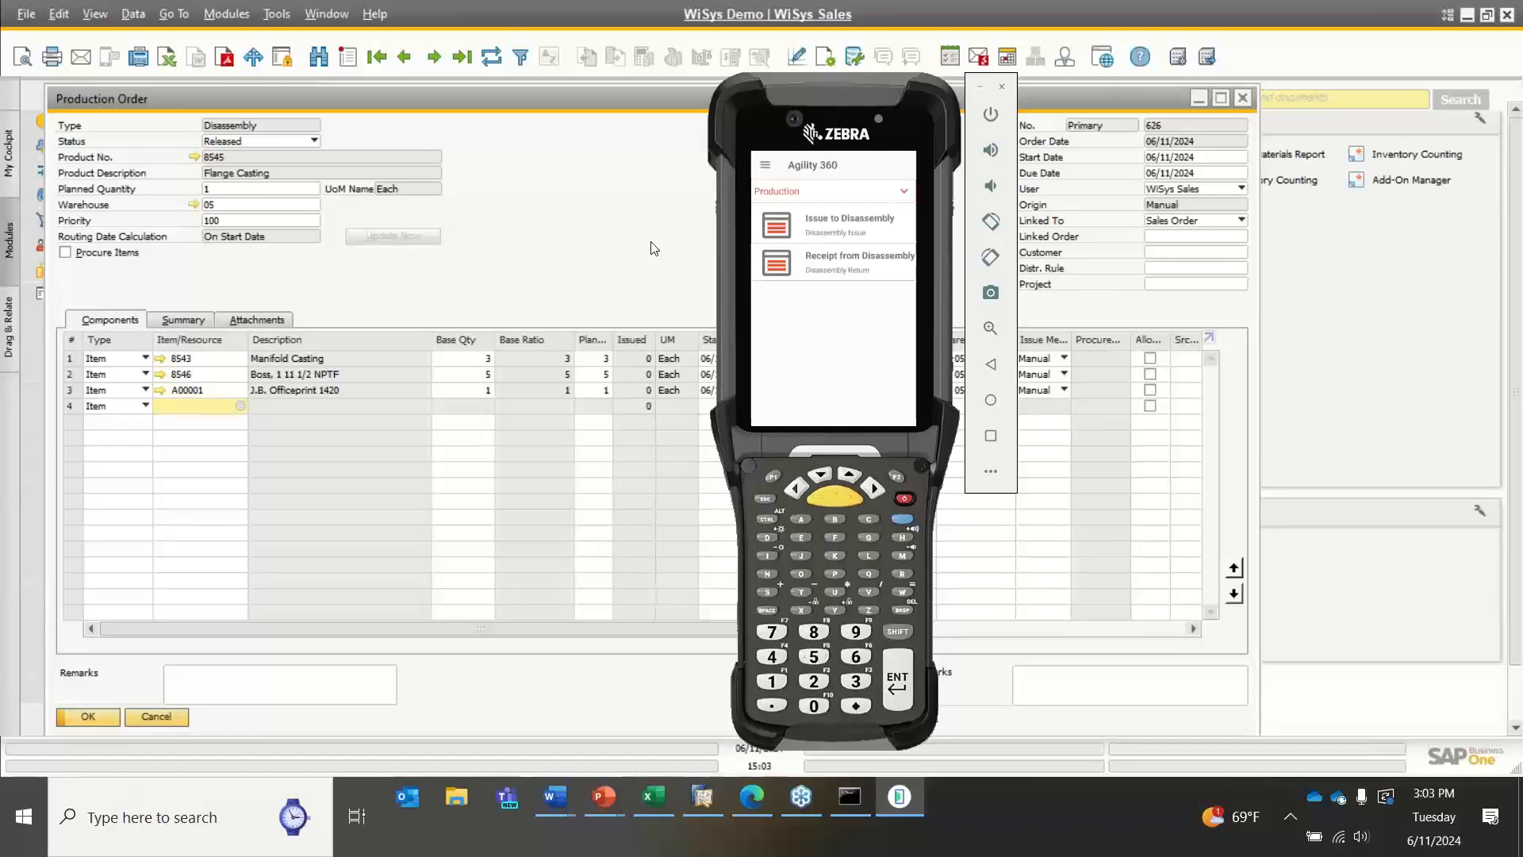
click(864, 259)
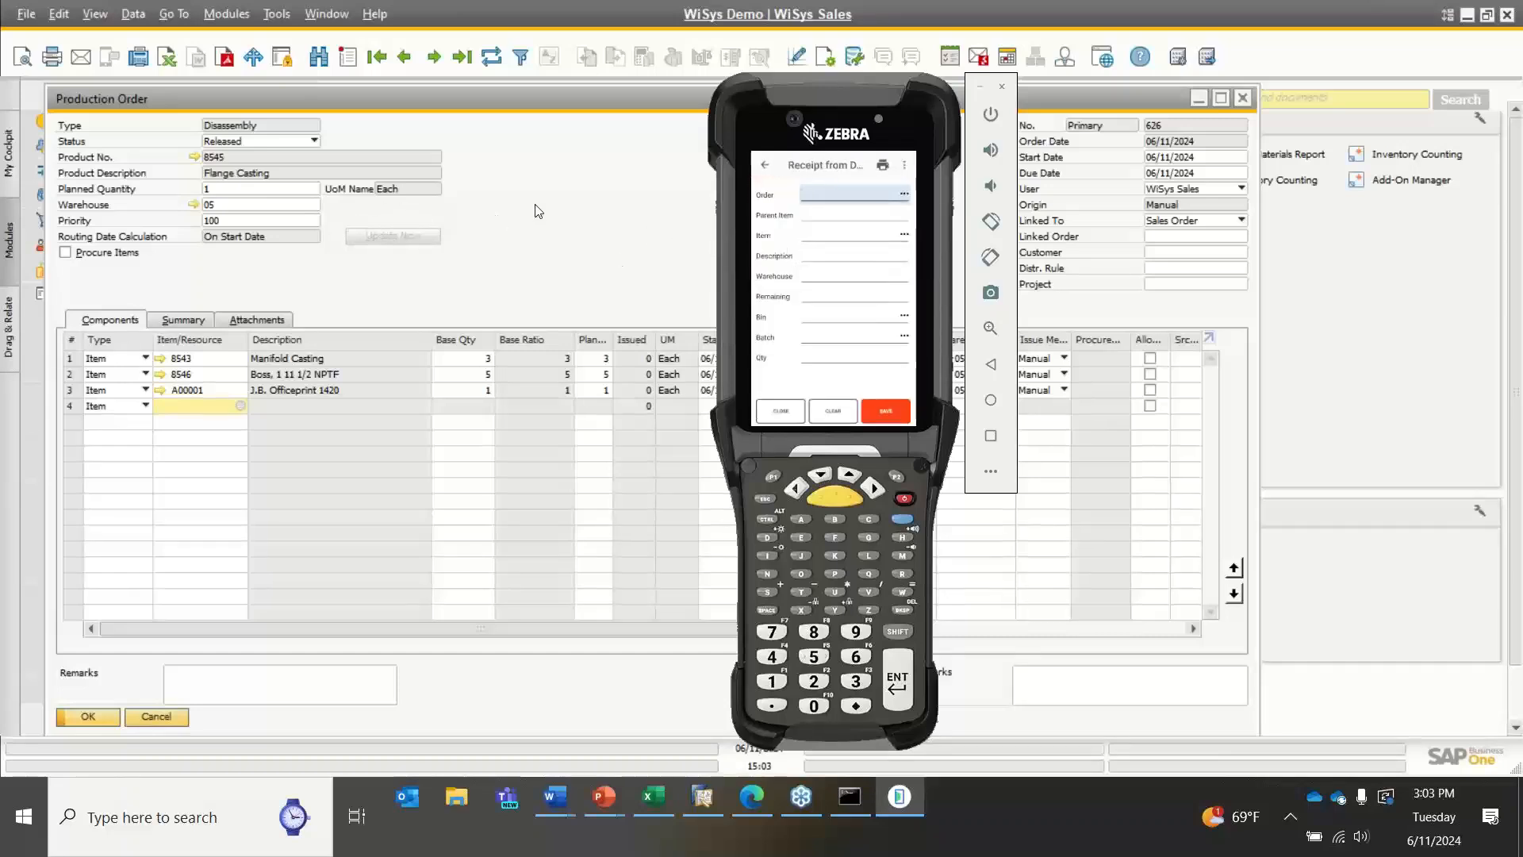
text(6)
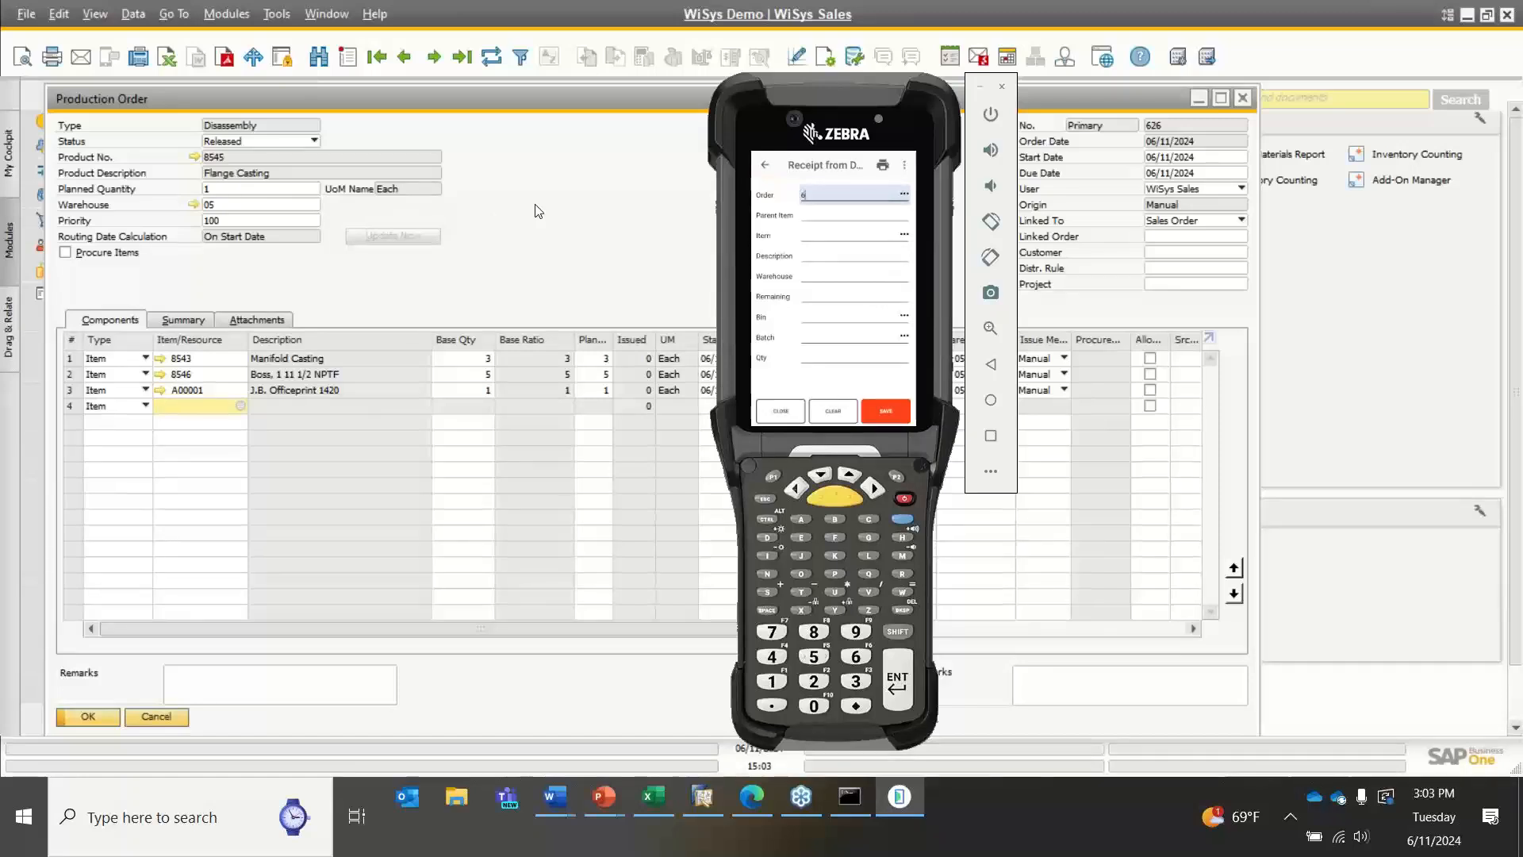
text(26)
key(Return)
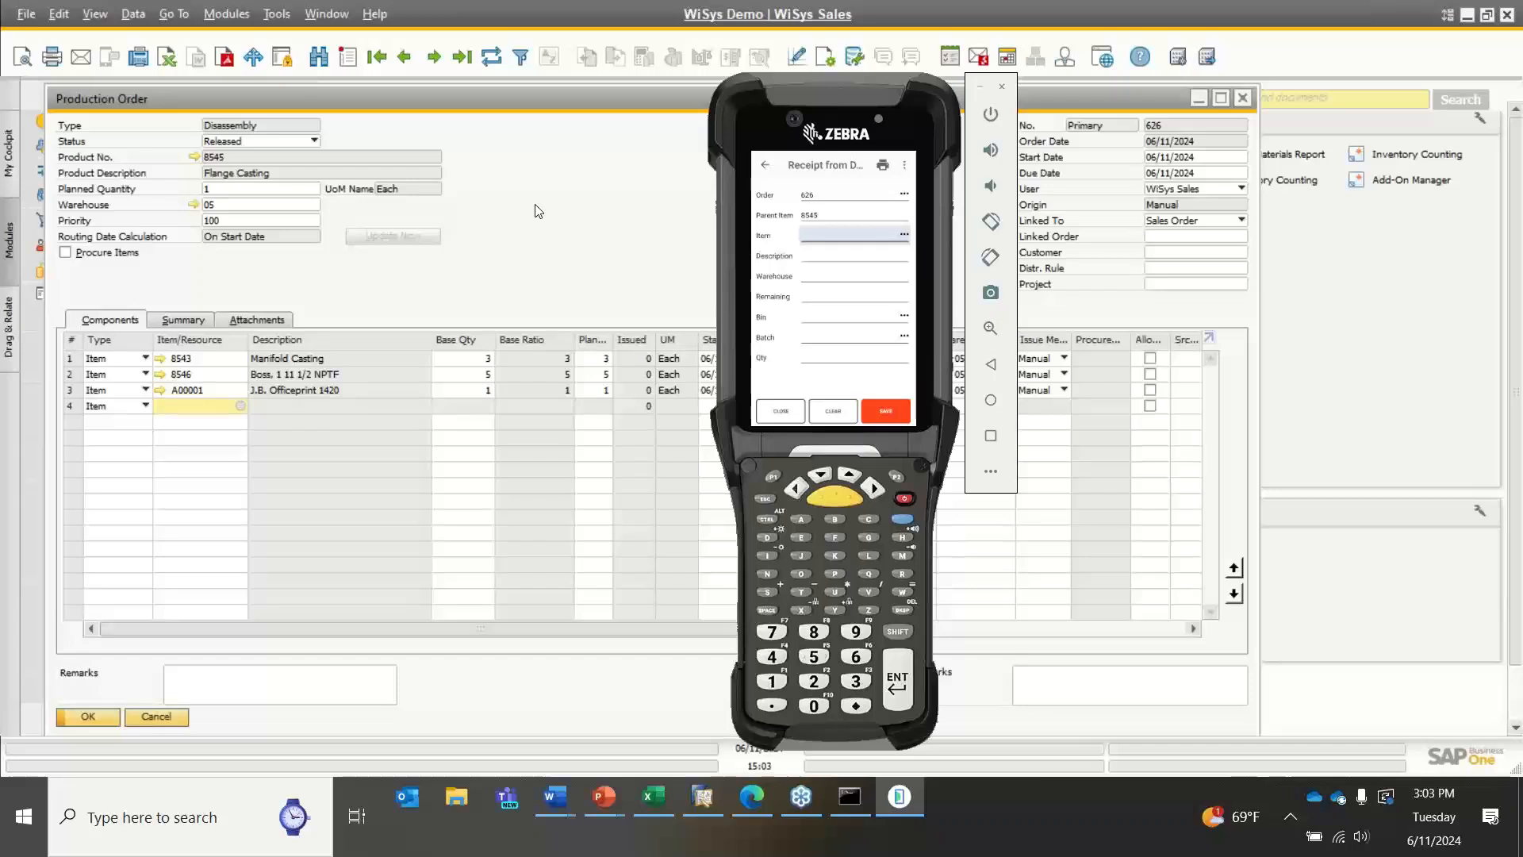
Receive 3 of component item 8543 from the disassembly into bin 05-PROD STAGE
key(Return)
text(8543)
key(Return)
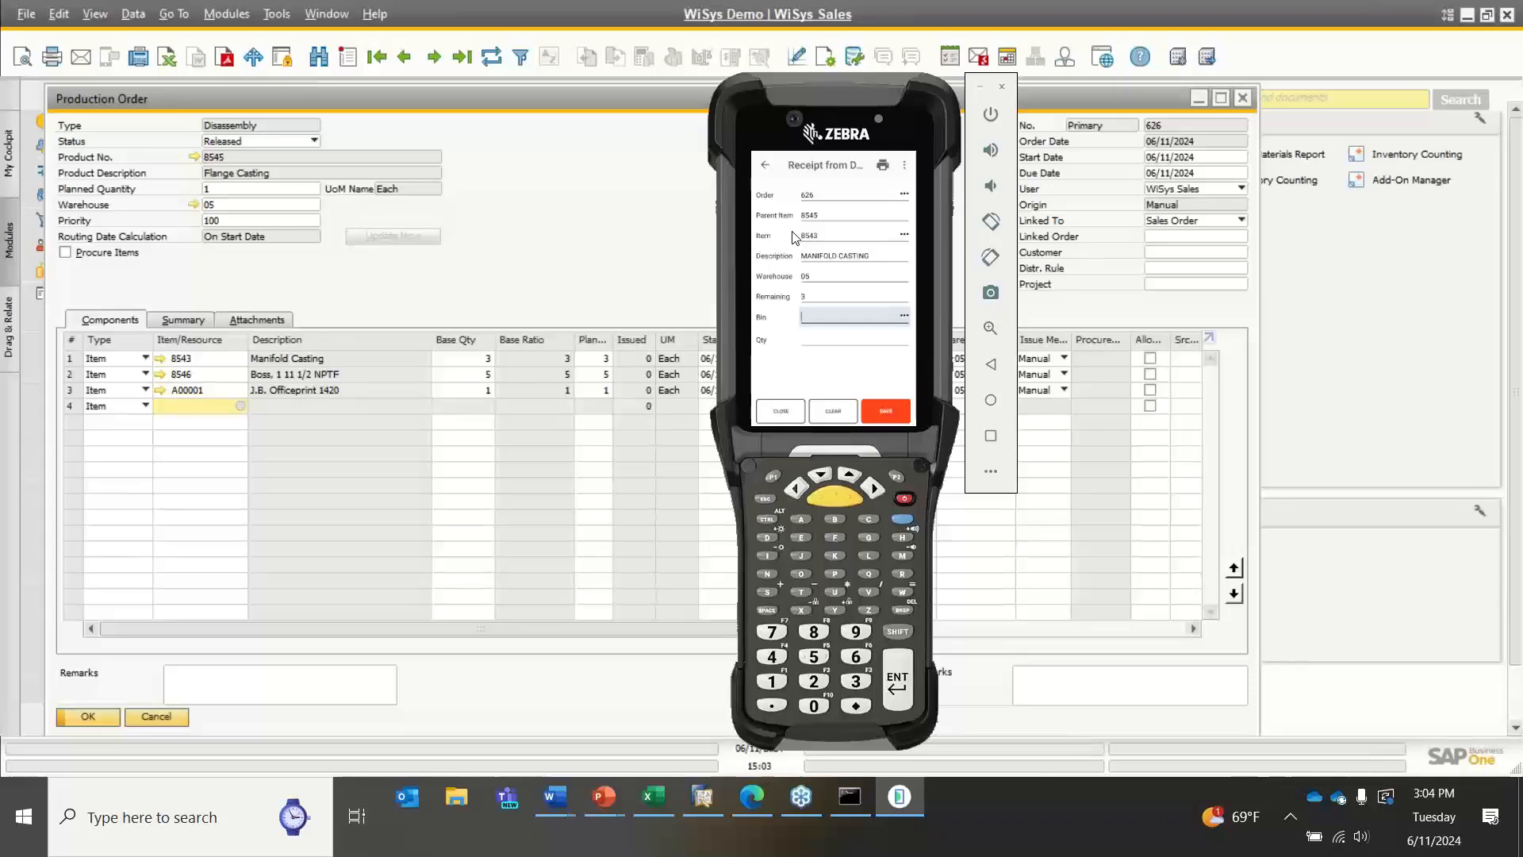
text(-PROD STAGE)
key(Return)
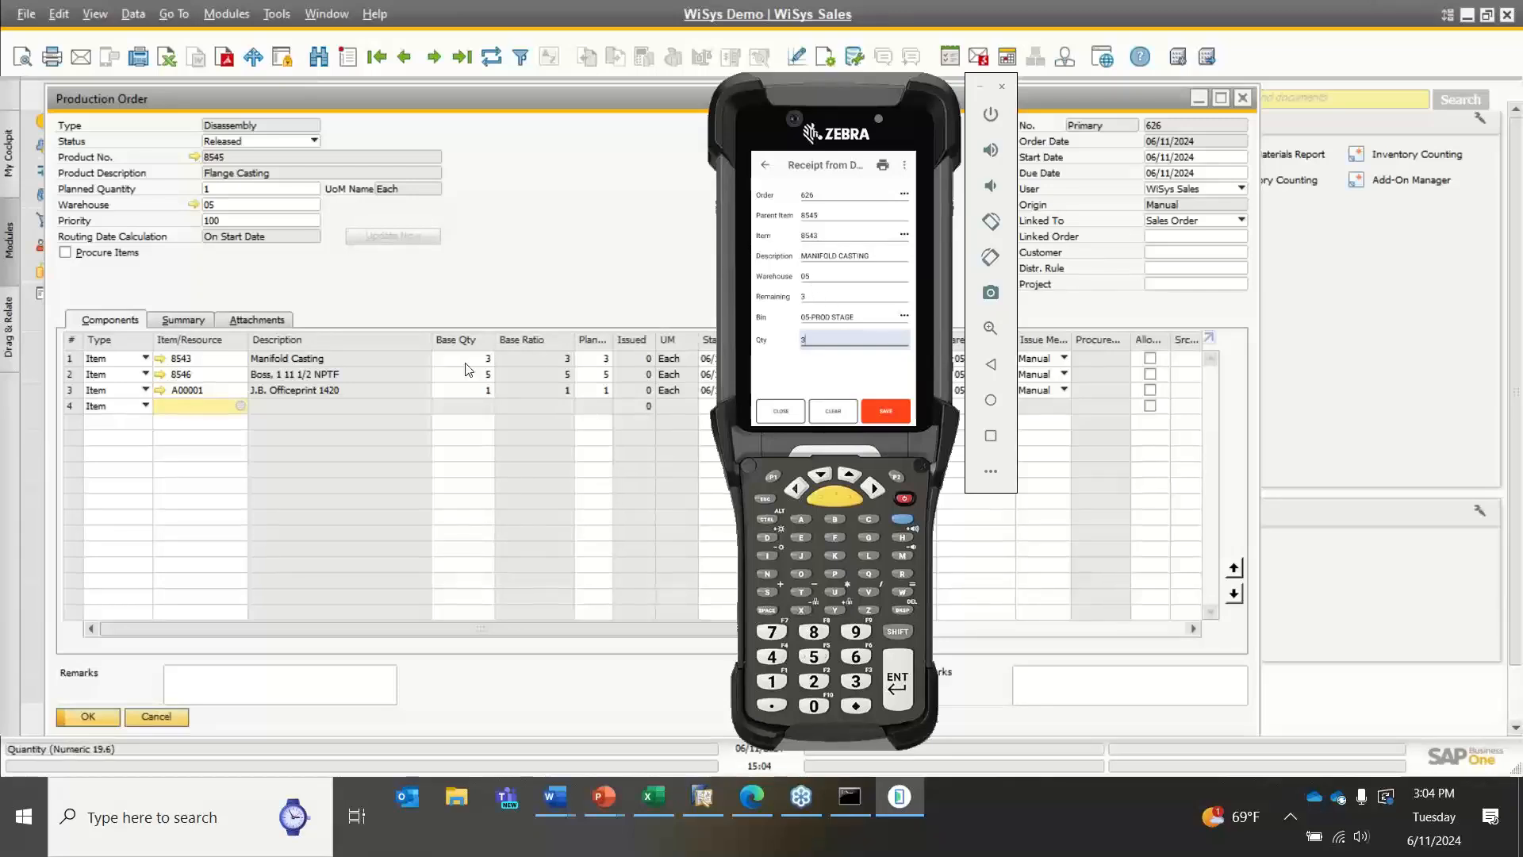
Refresh the Production Order in SAP Business One, inspect its Receipt from Production through the Relationship Map, and close both windows
click(631, 208)
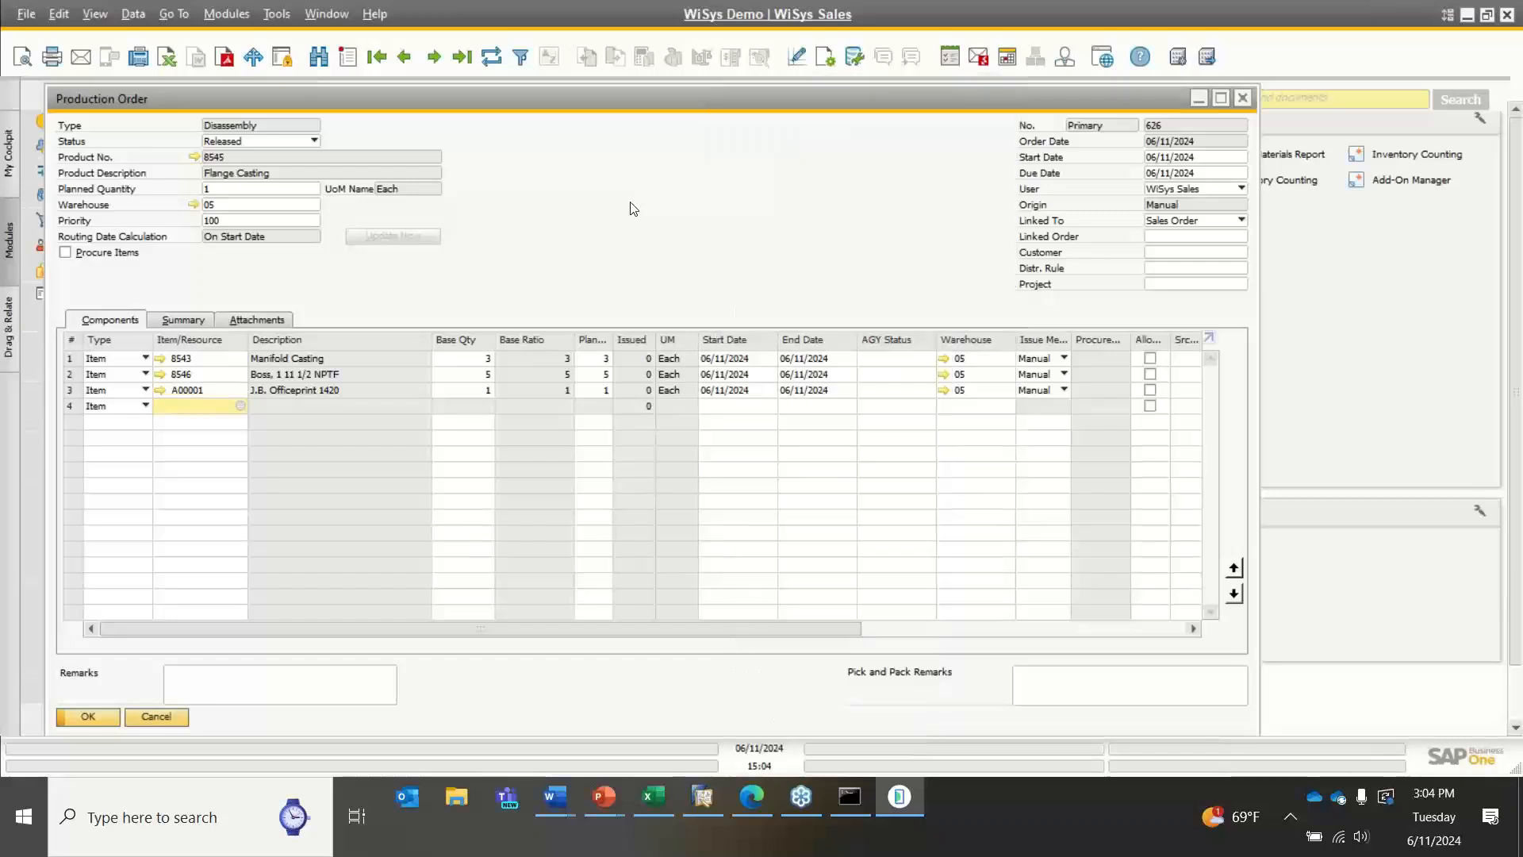
click(492, 57)
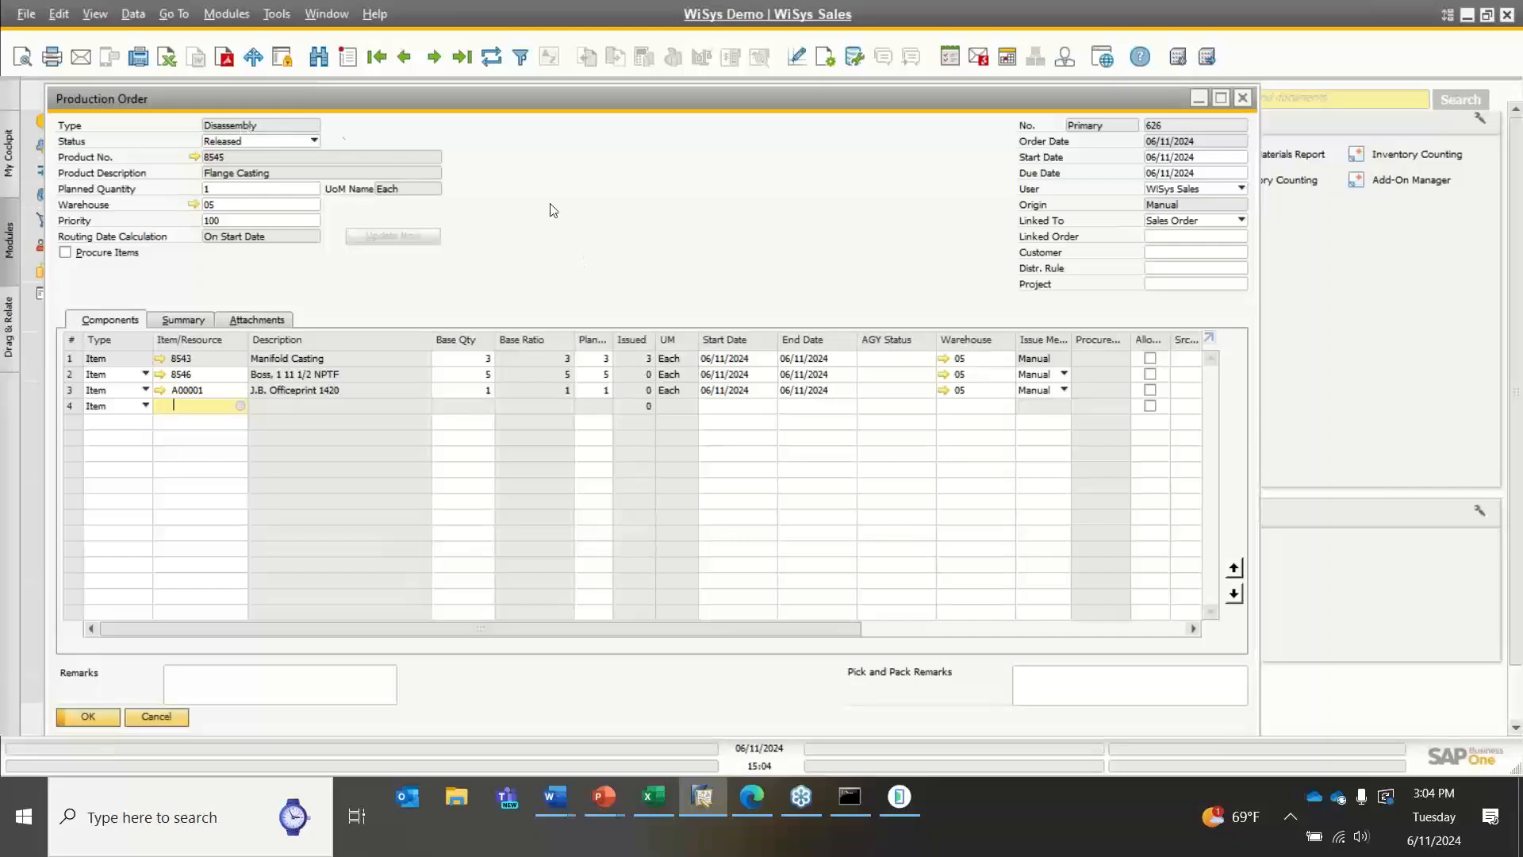
right_click(656, 278)
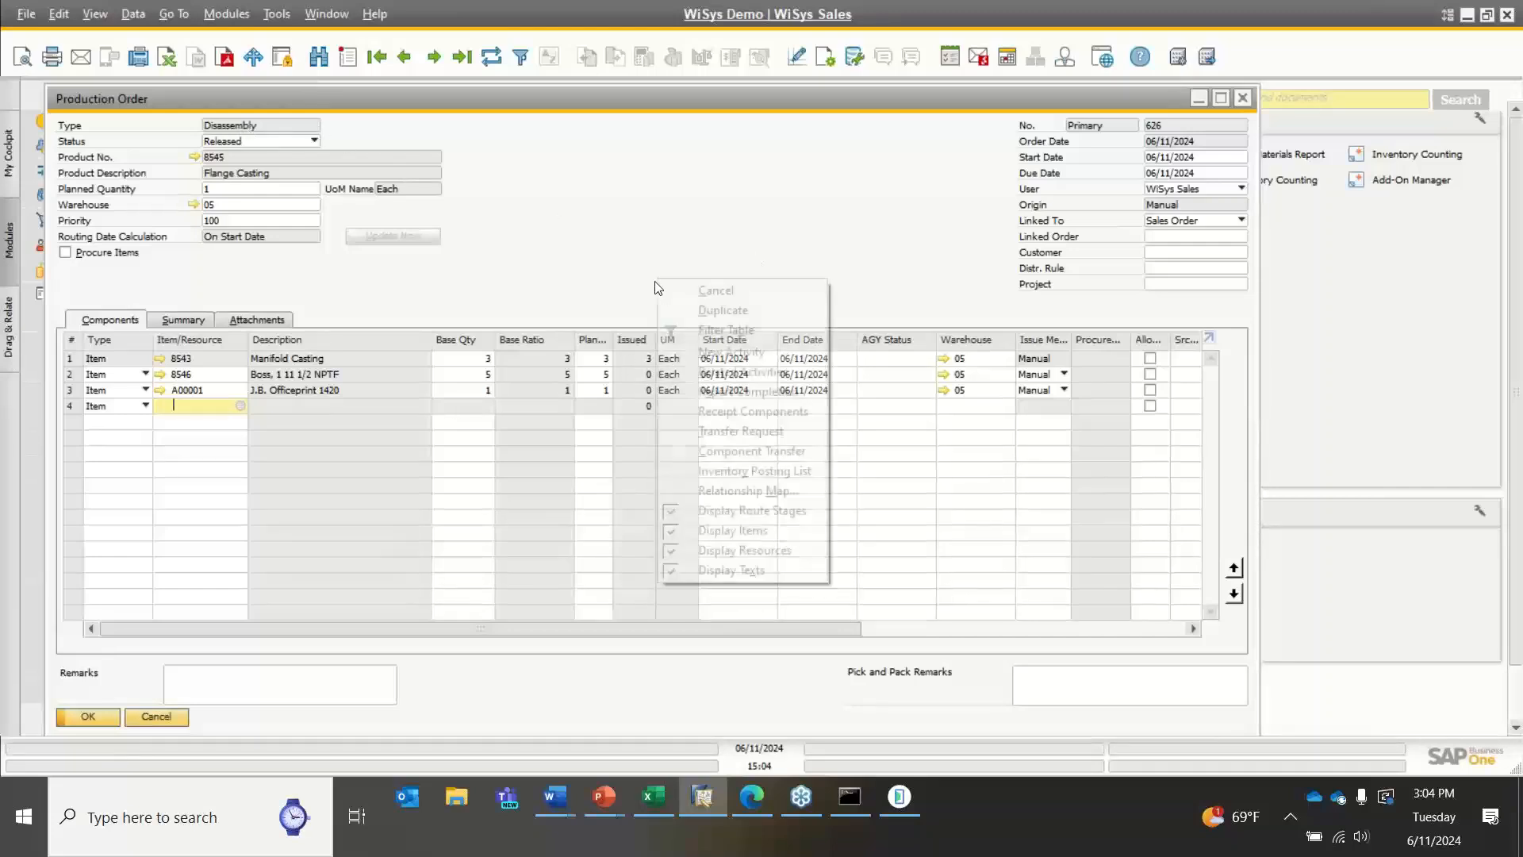
click(693, 492)
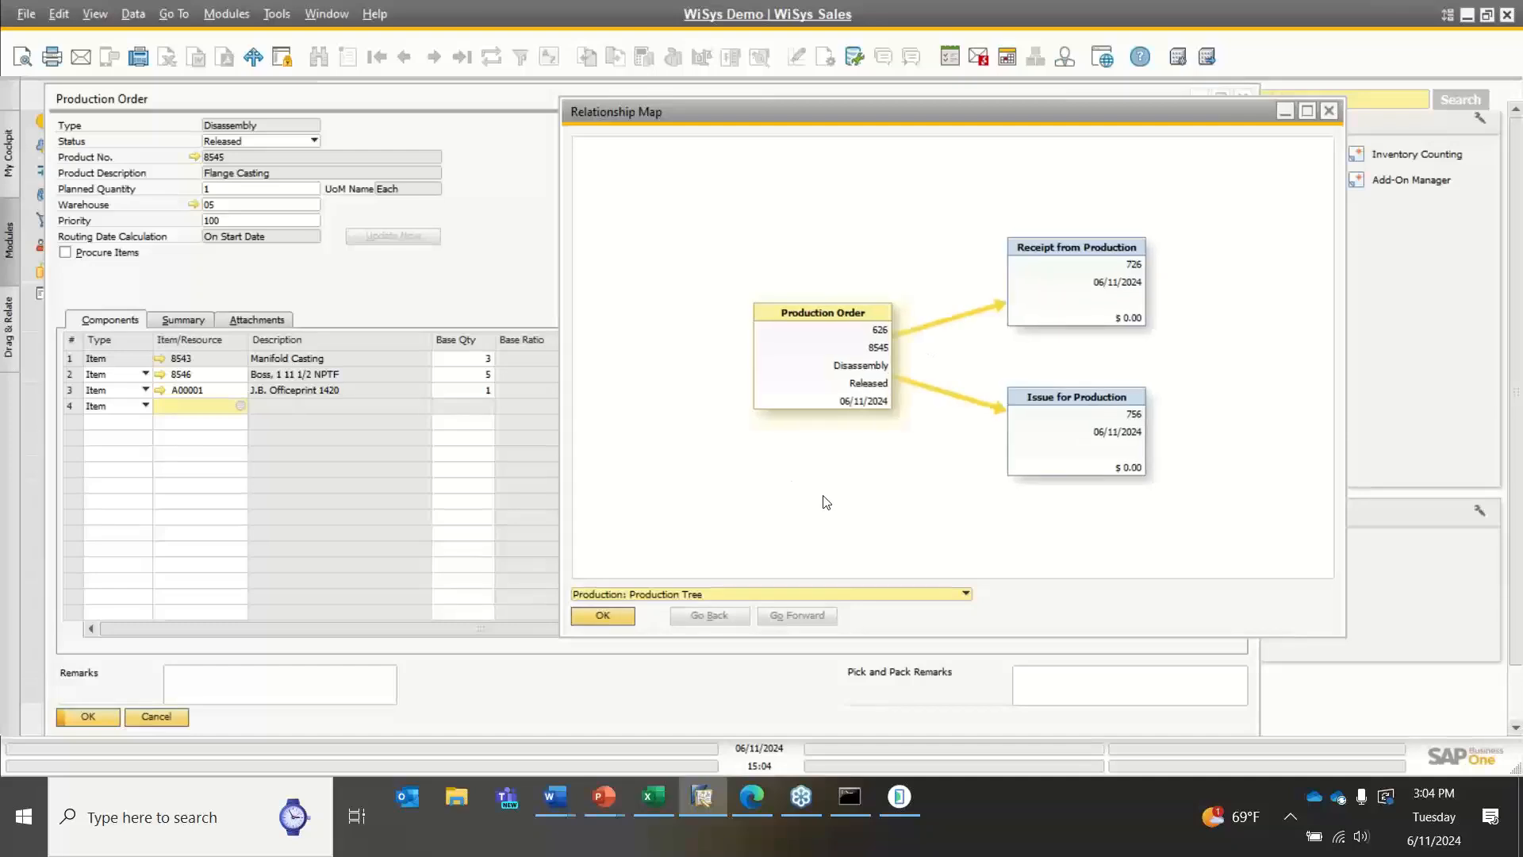
double_click(1076, 292)
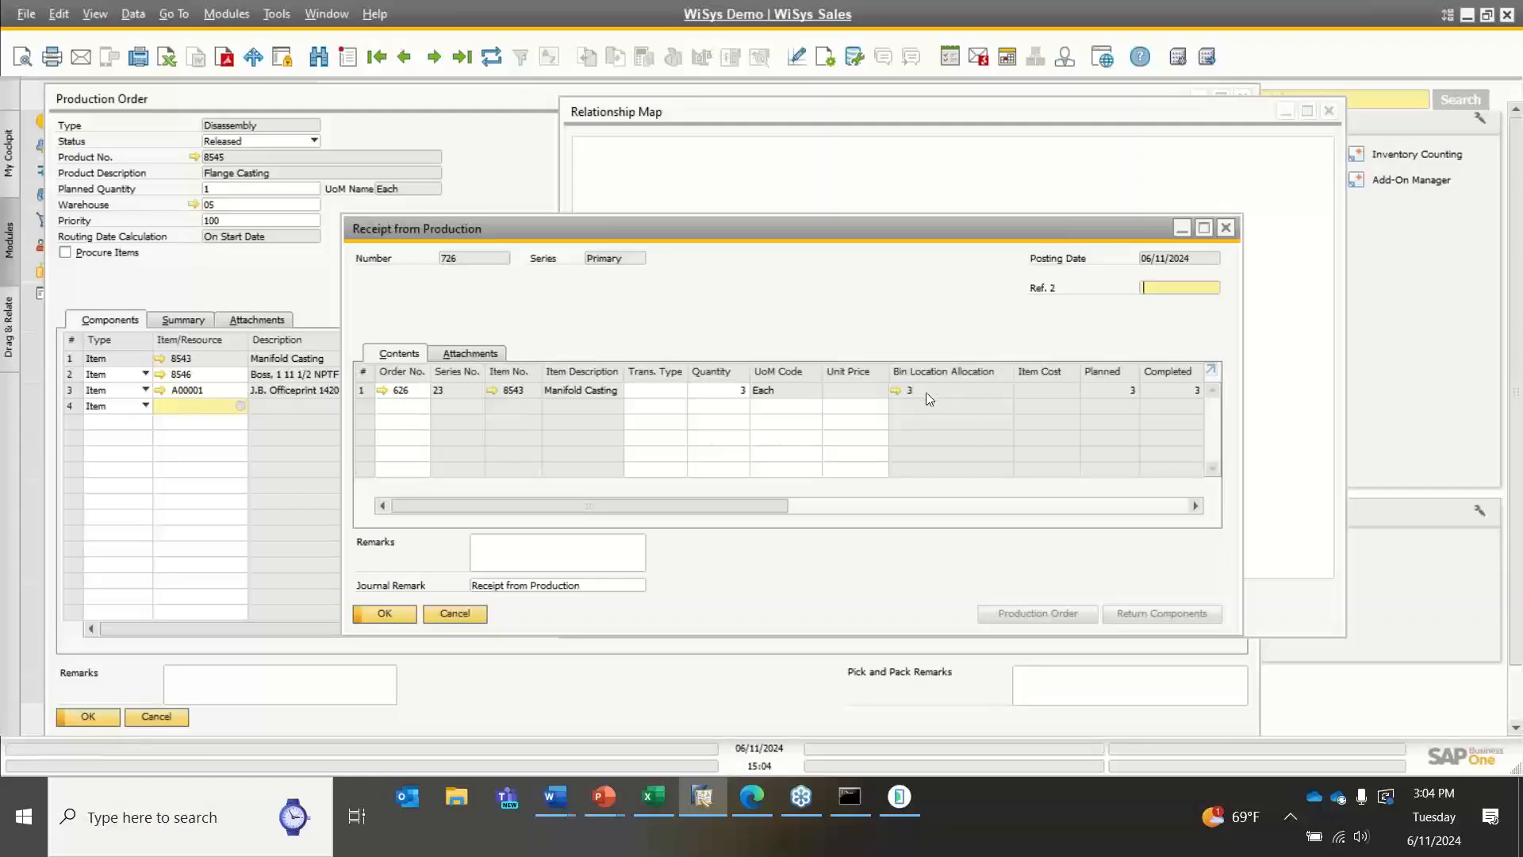
click(1296, 209)
click(1329, 112)
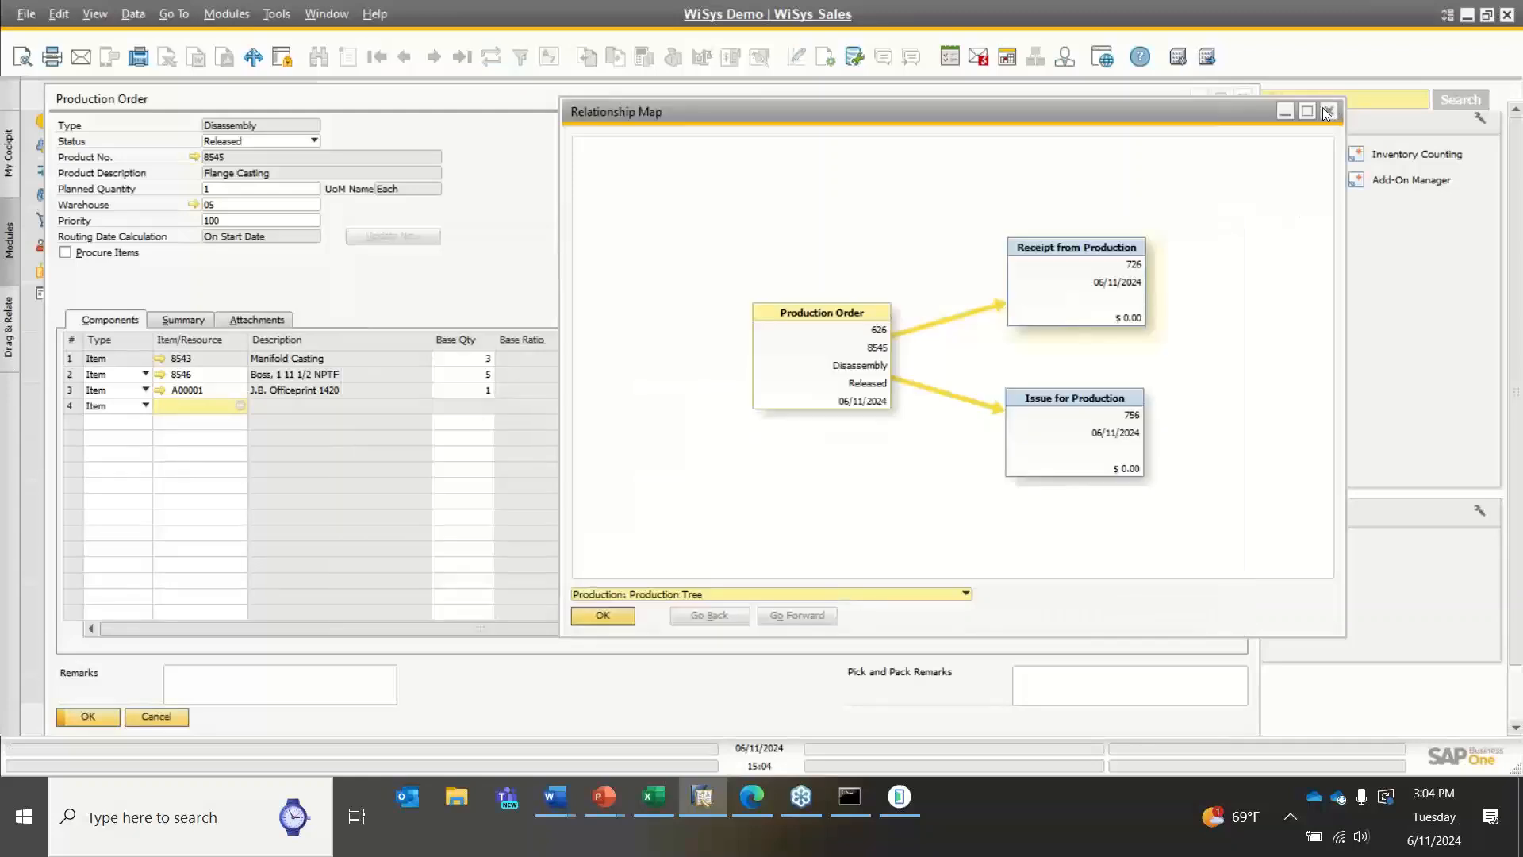
Switch to the Android emulator and receive 5 of component item 8546 into bin 05-PROD STAGE
click(908, 798)
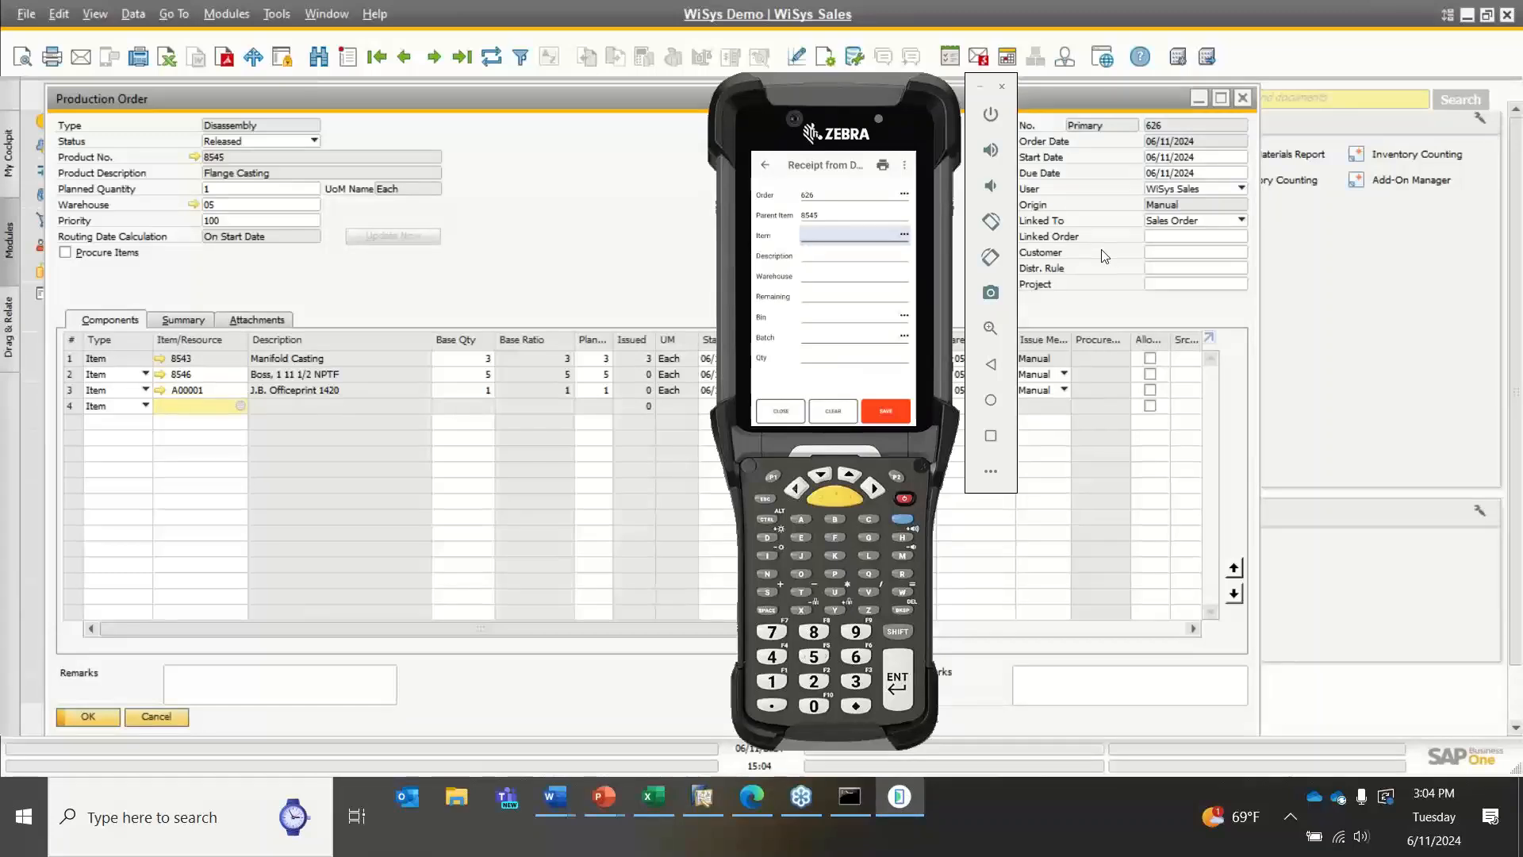
text(8546)
key(Return)
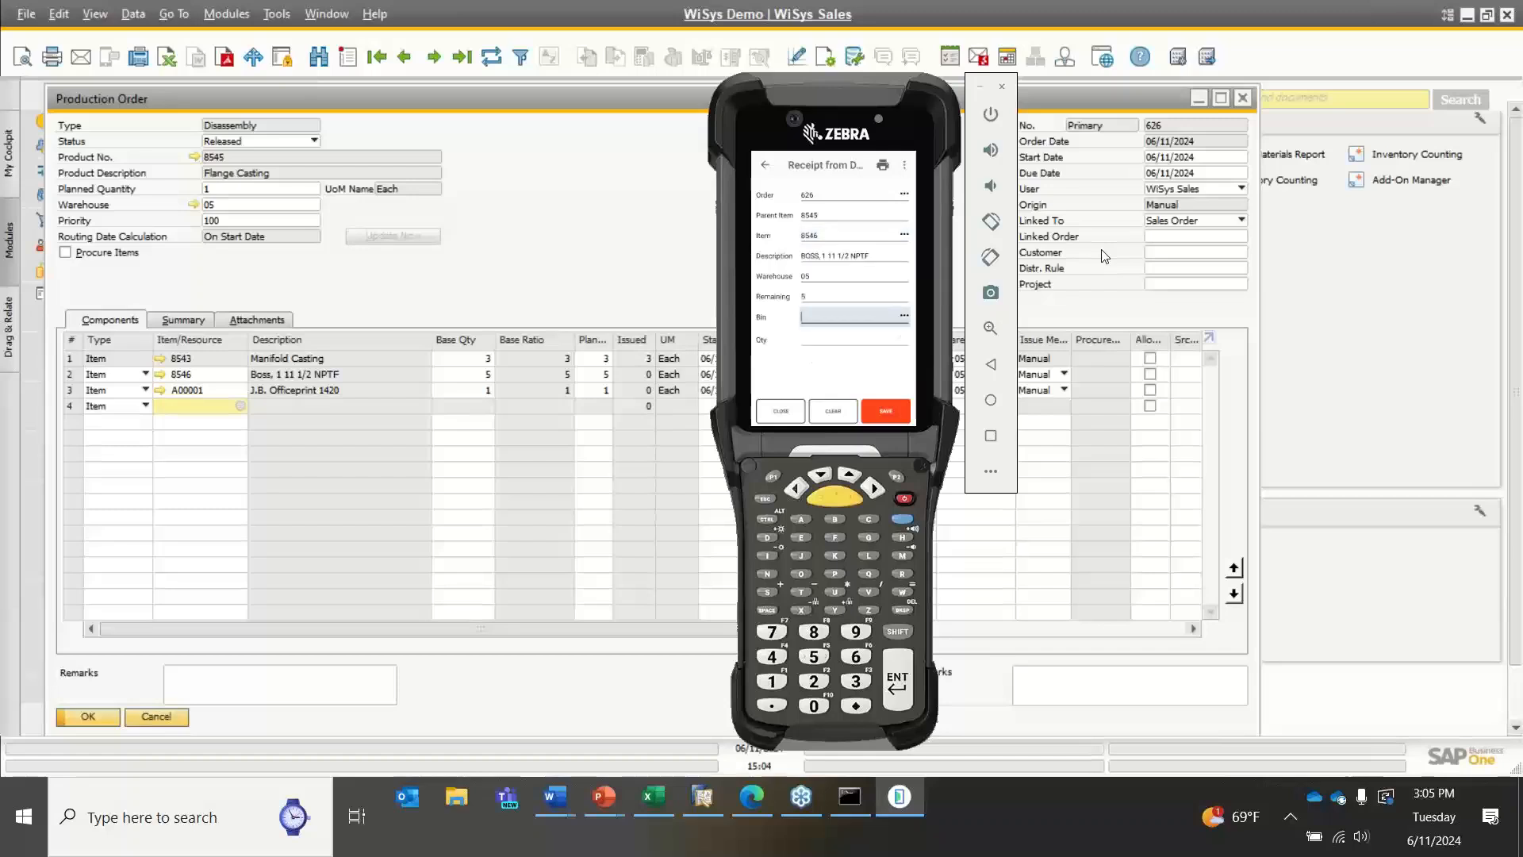
text(05-PROD STAGE)
key(Return)
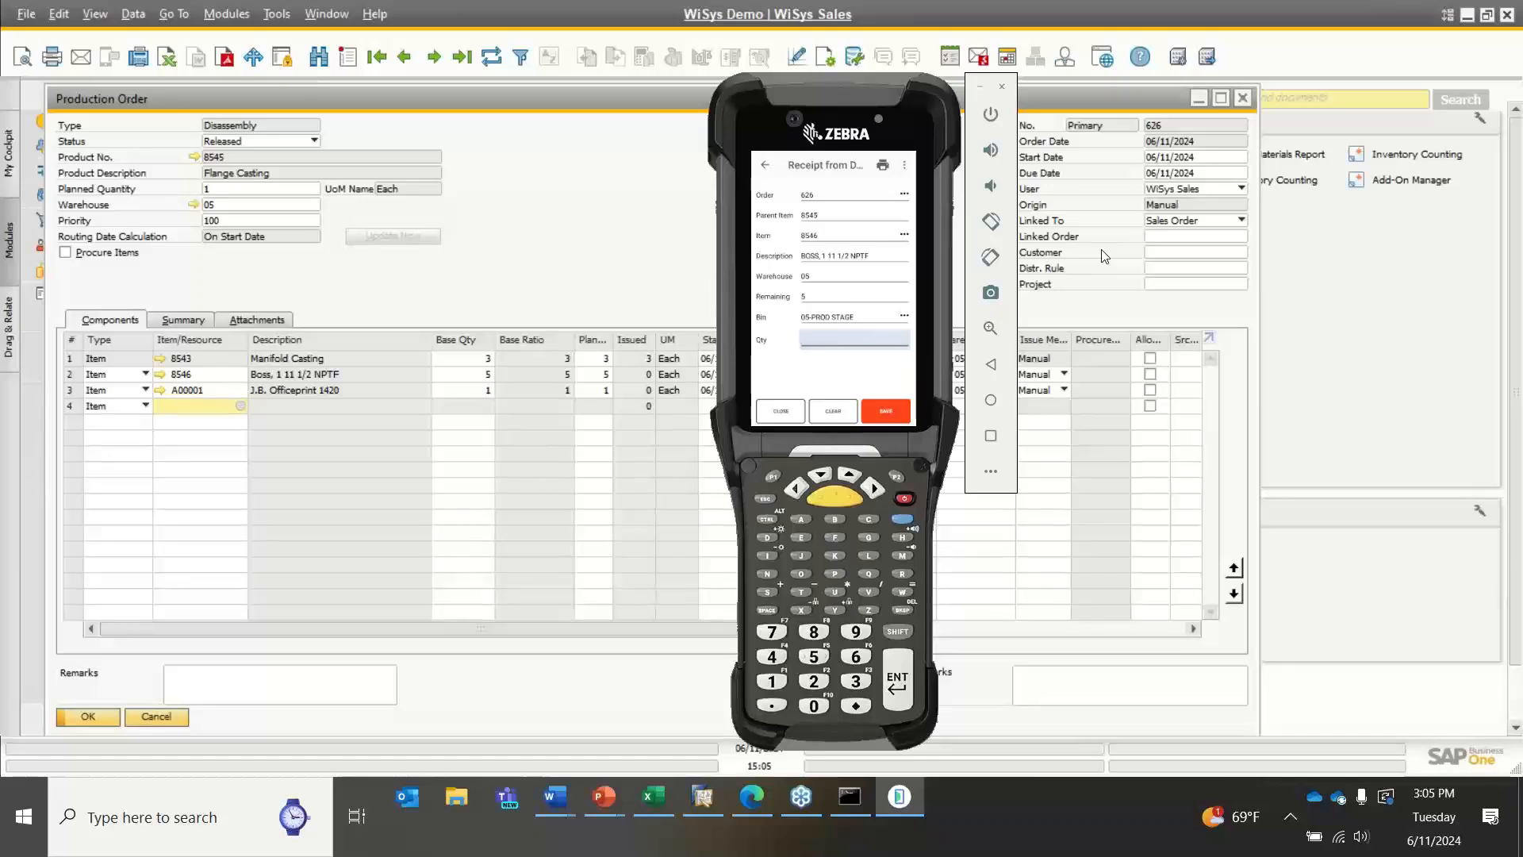
text(5)
key(Return)
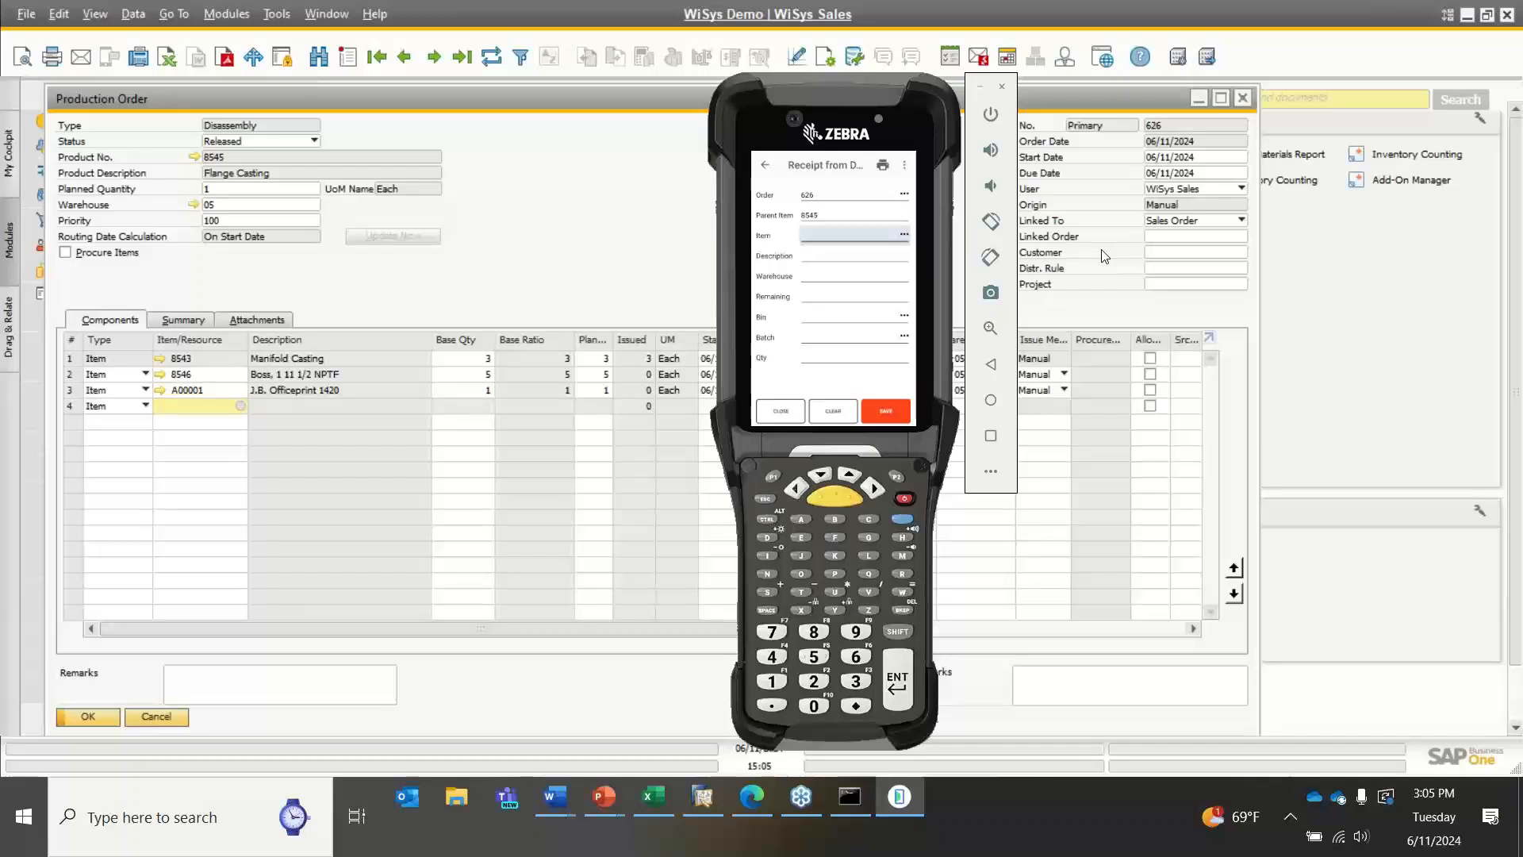
Receive 1 of component item A00001 from the disassembly into bin 05-PROD STAGE
text(A00001)
key(Return)
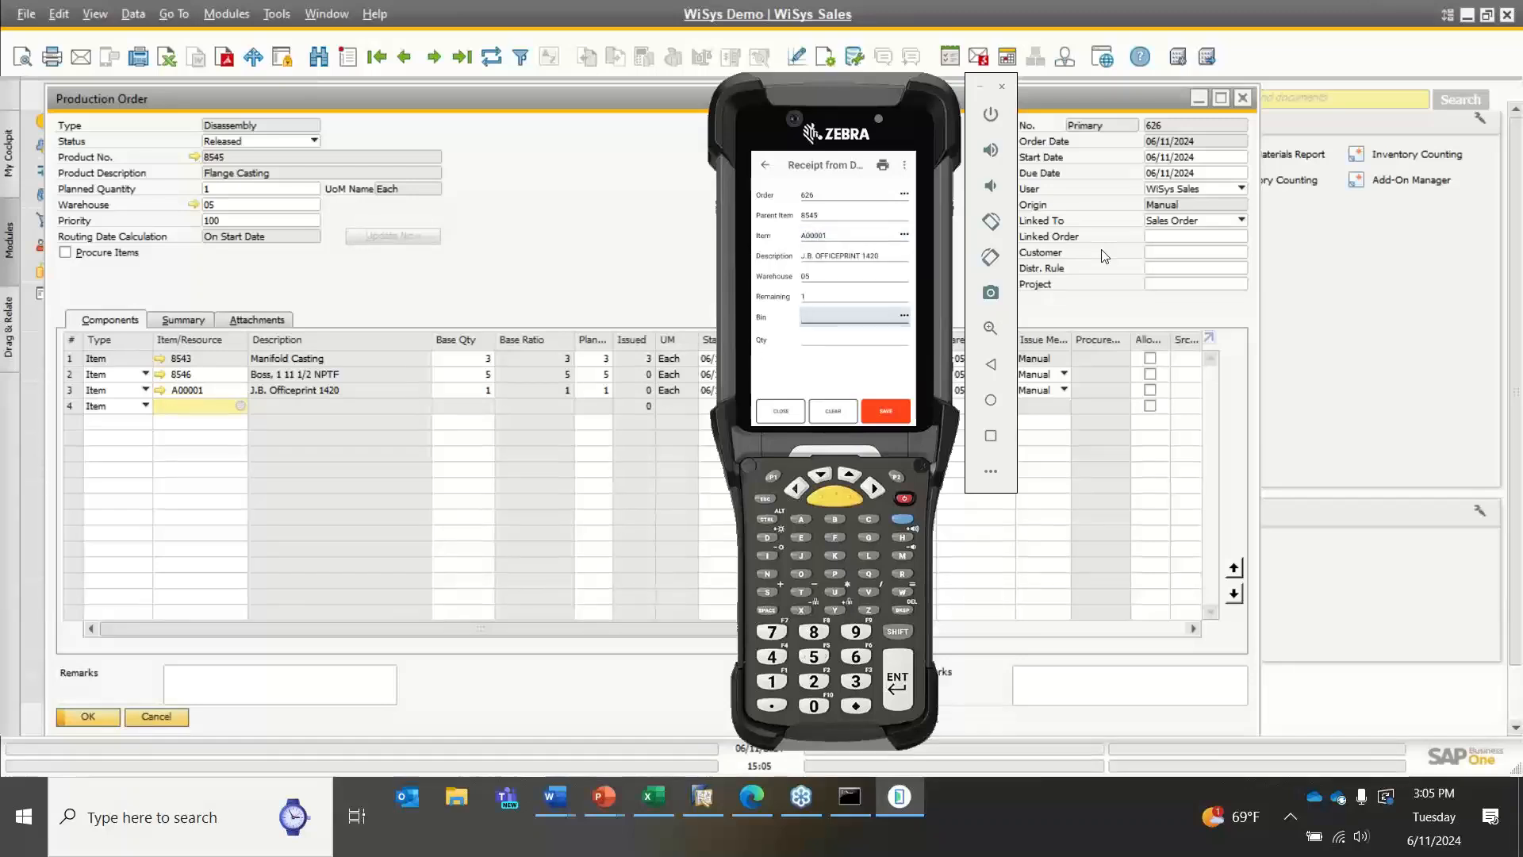
text(05-PROD STAGE)
key(Return)
text(1)
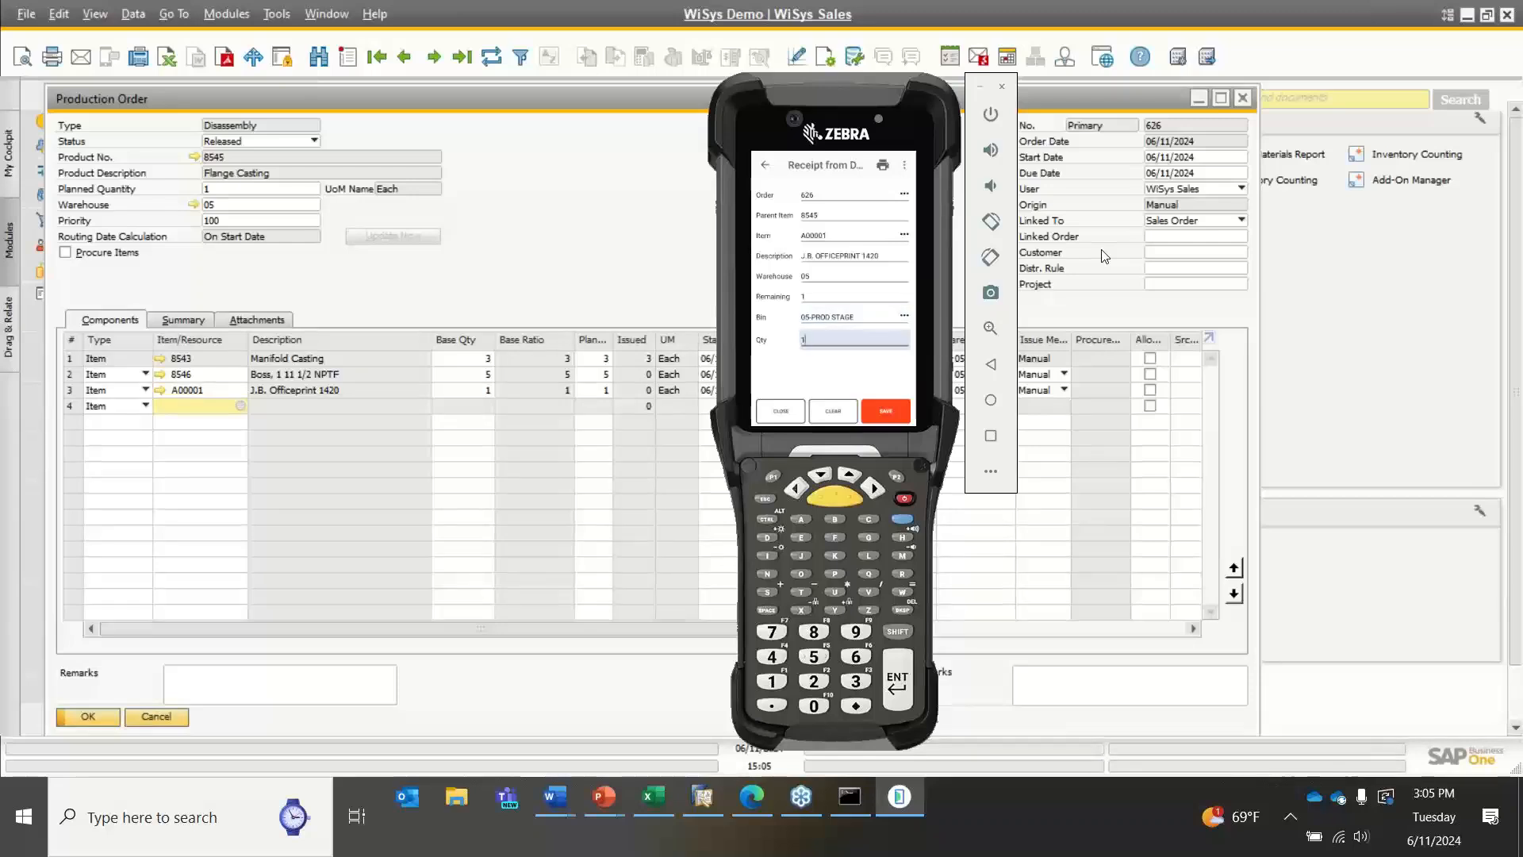
key(Return)
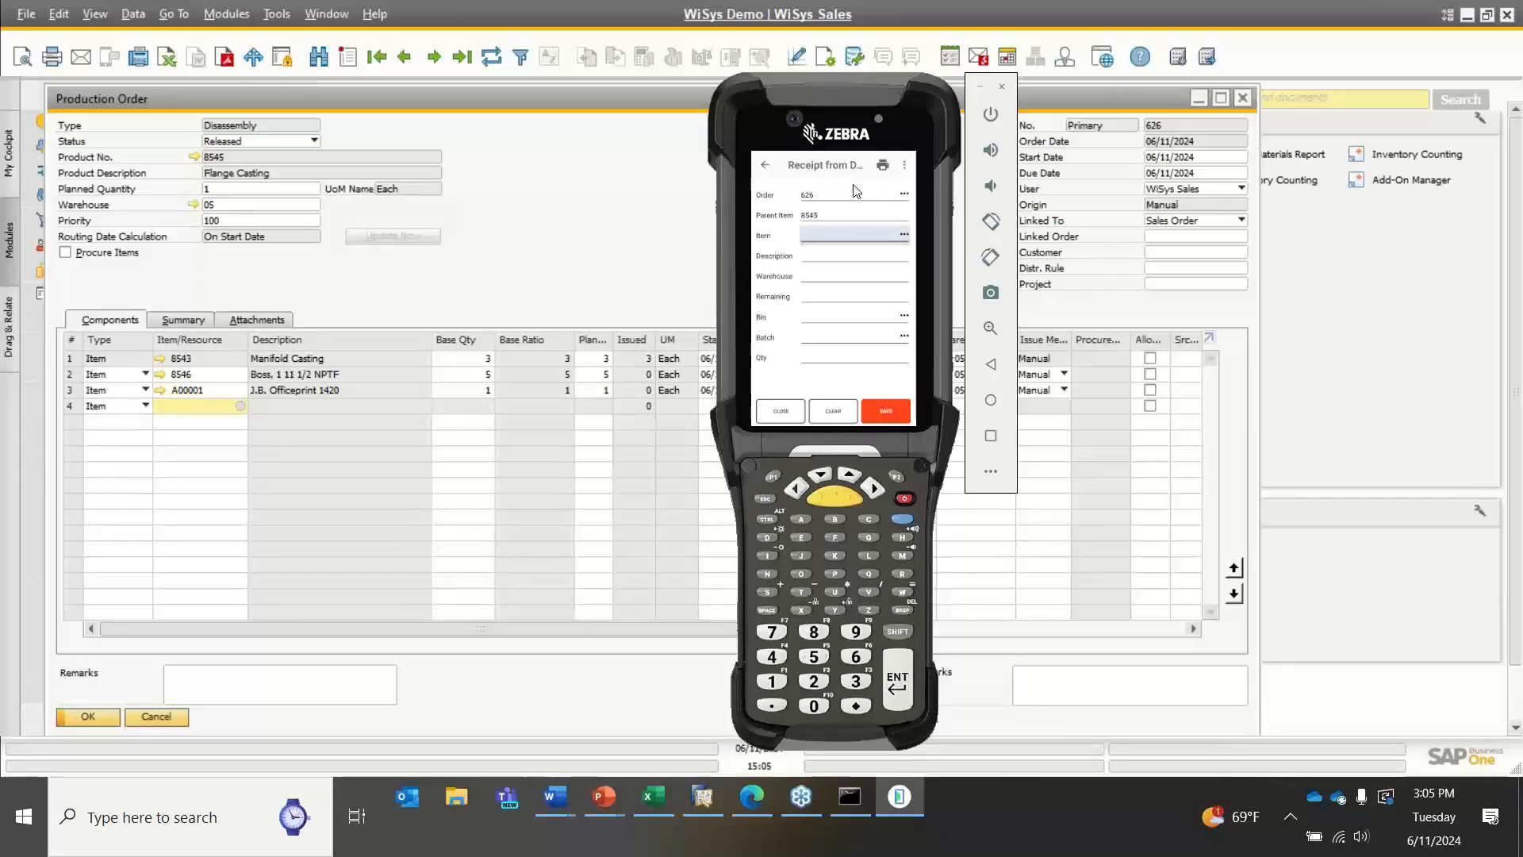
Switch to SAP Business One and refresh the Production Order to check the issued quantities of its components
click(565, 238)
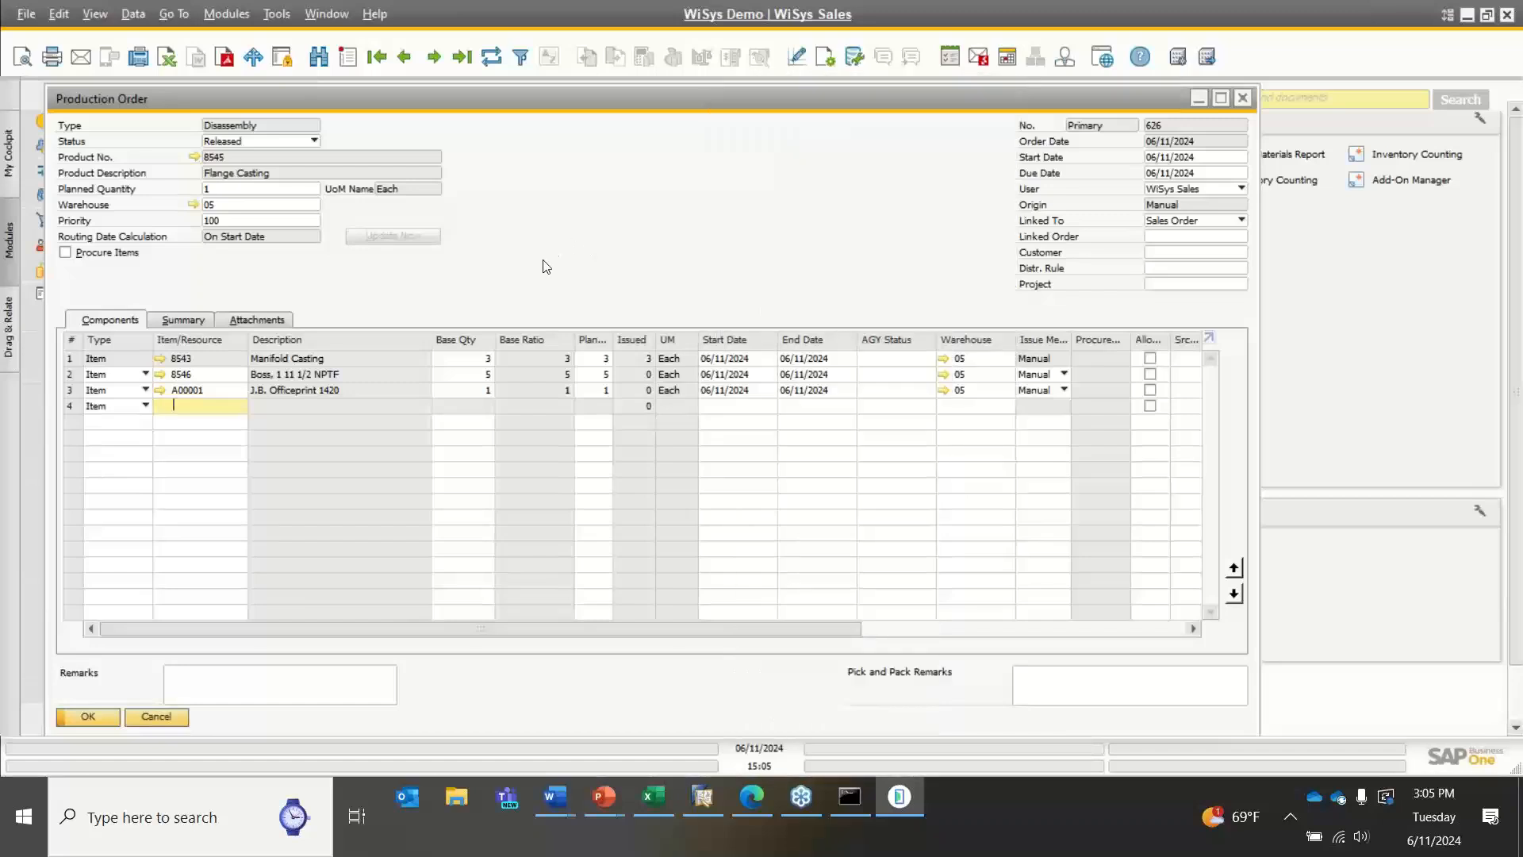
click(491, 56)
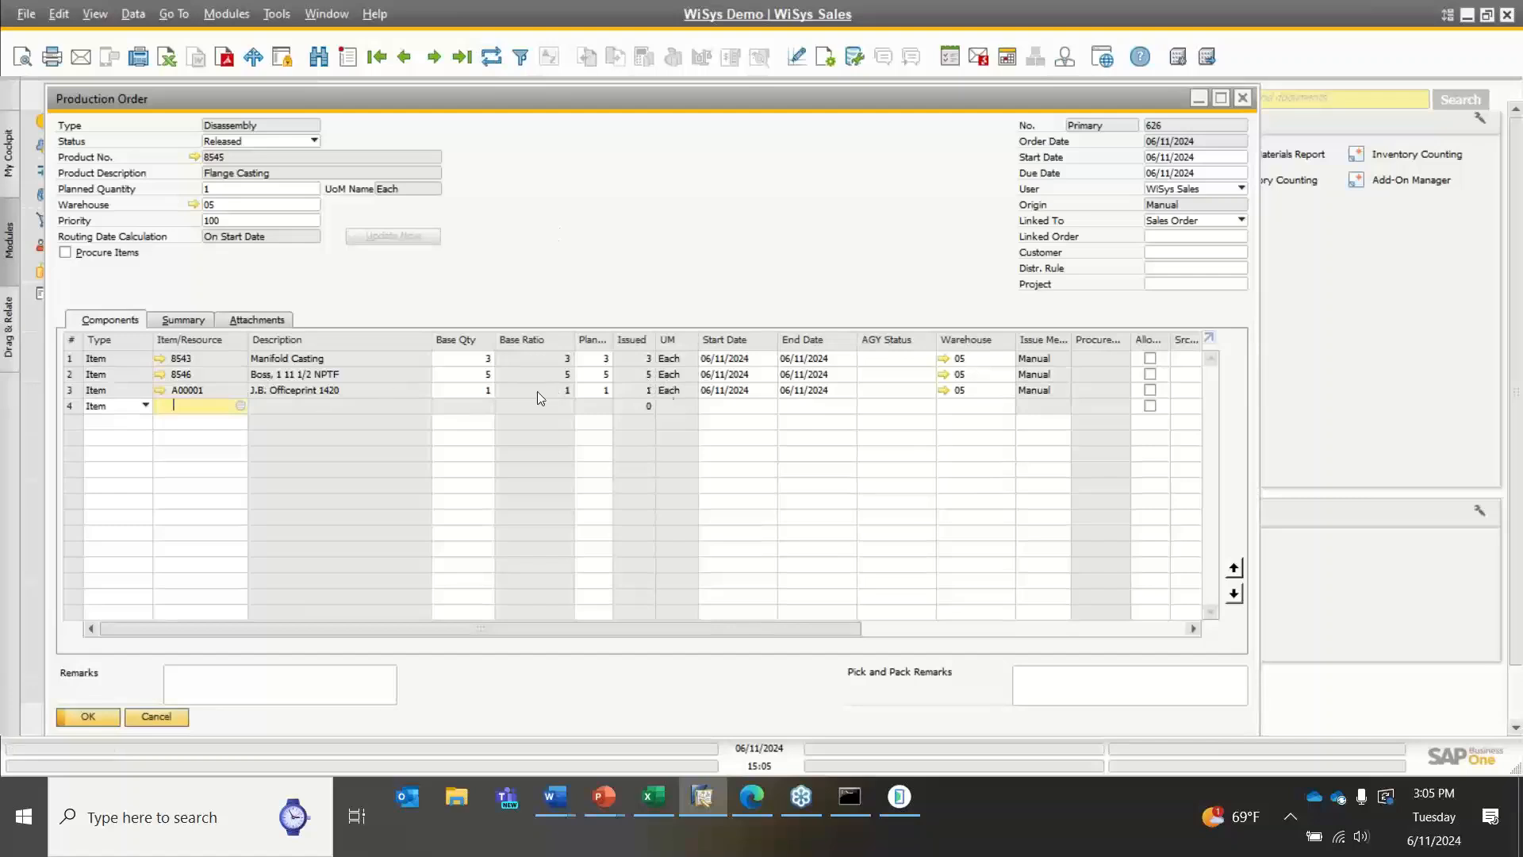
Open the Production Order's Relationship Map and inspect the Receipts from Production for items 8543, 8546 and A00001, closing each receipt
right_click(626, 252)
click(702, 462)
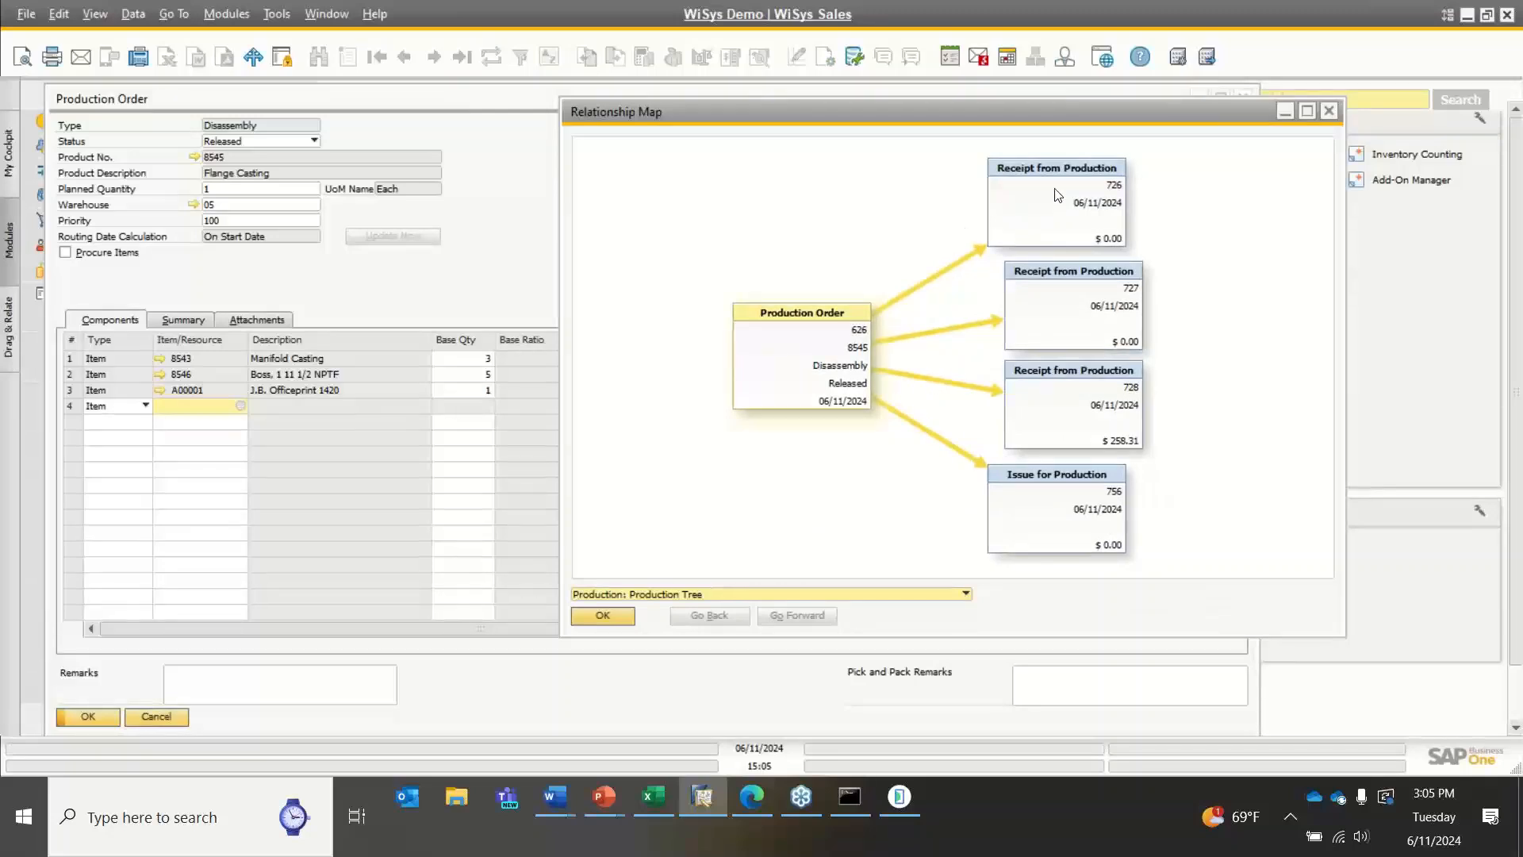
double_click(1096, 232)
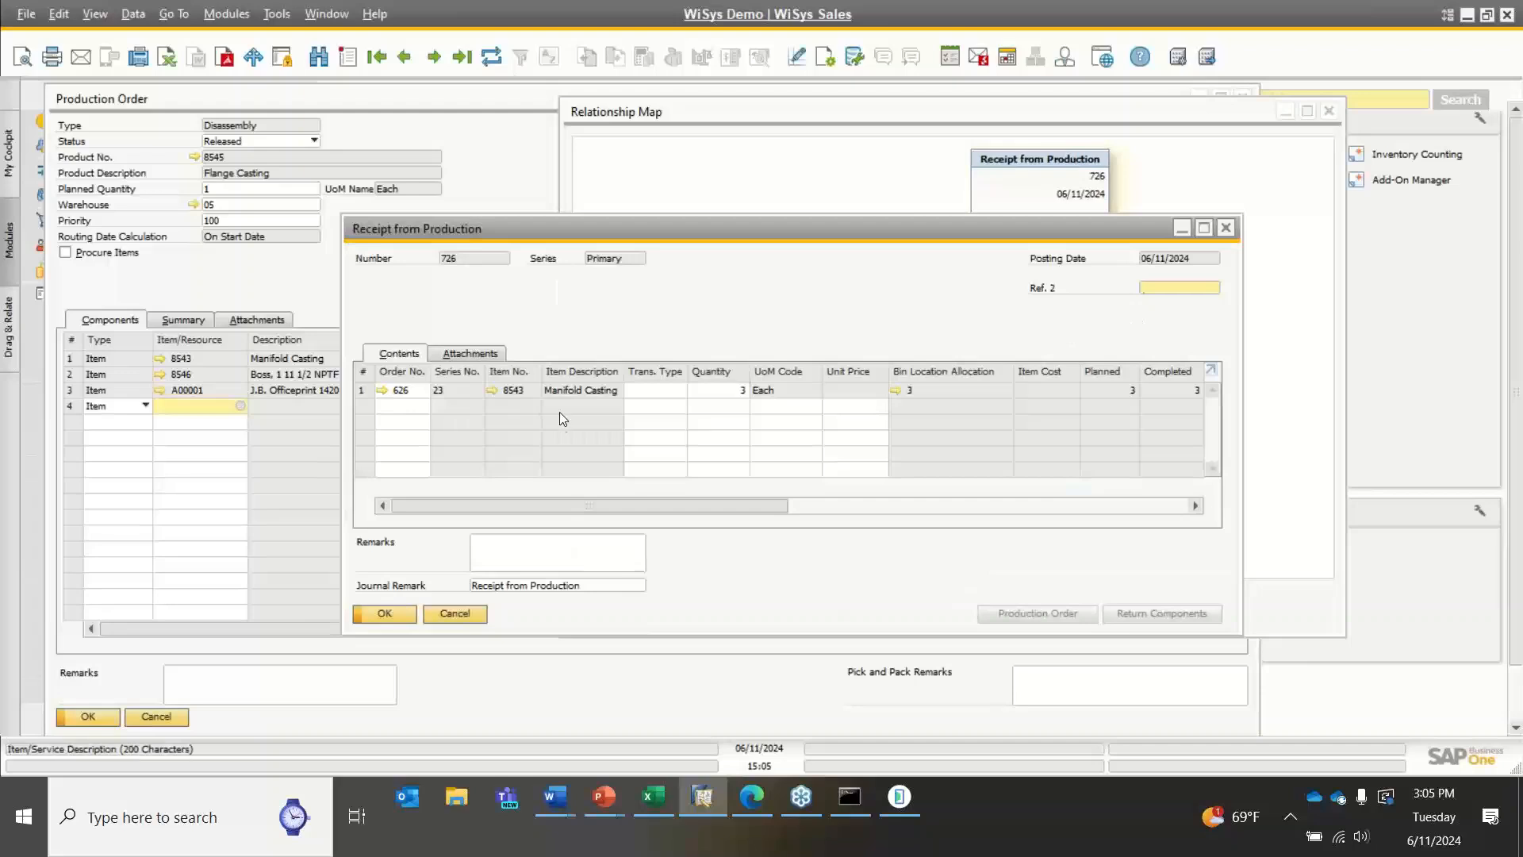
click(1226, 228)
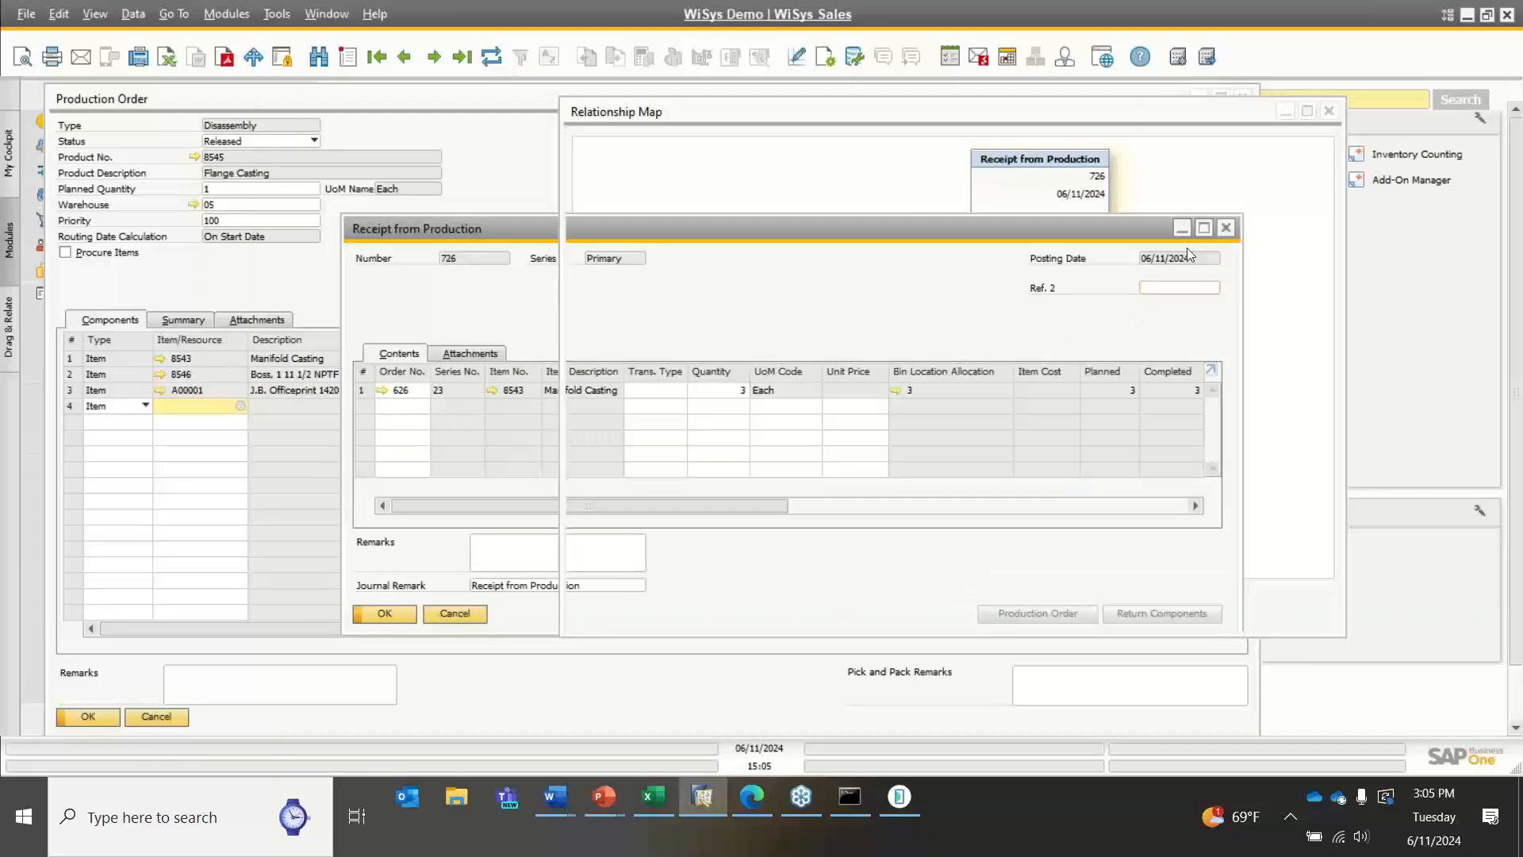
double_click(1045, 302)
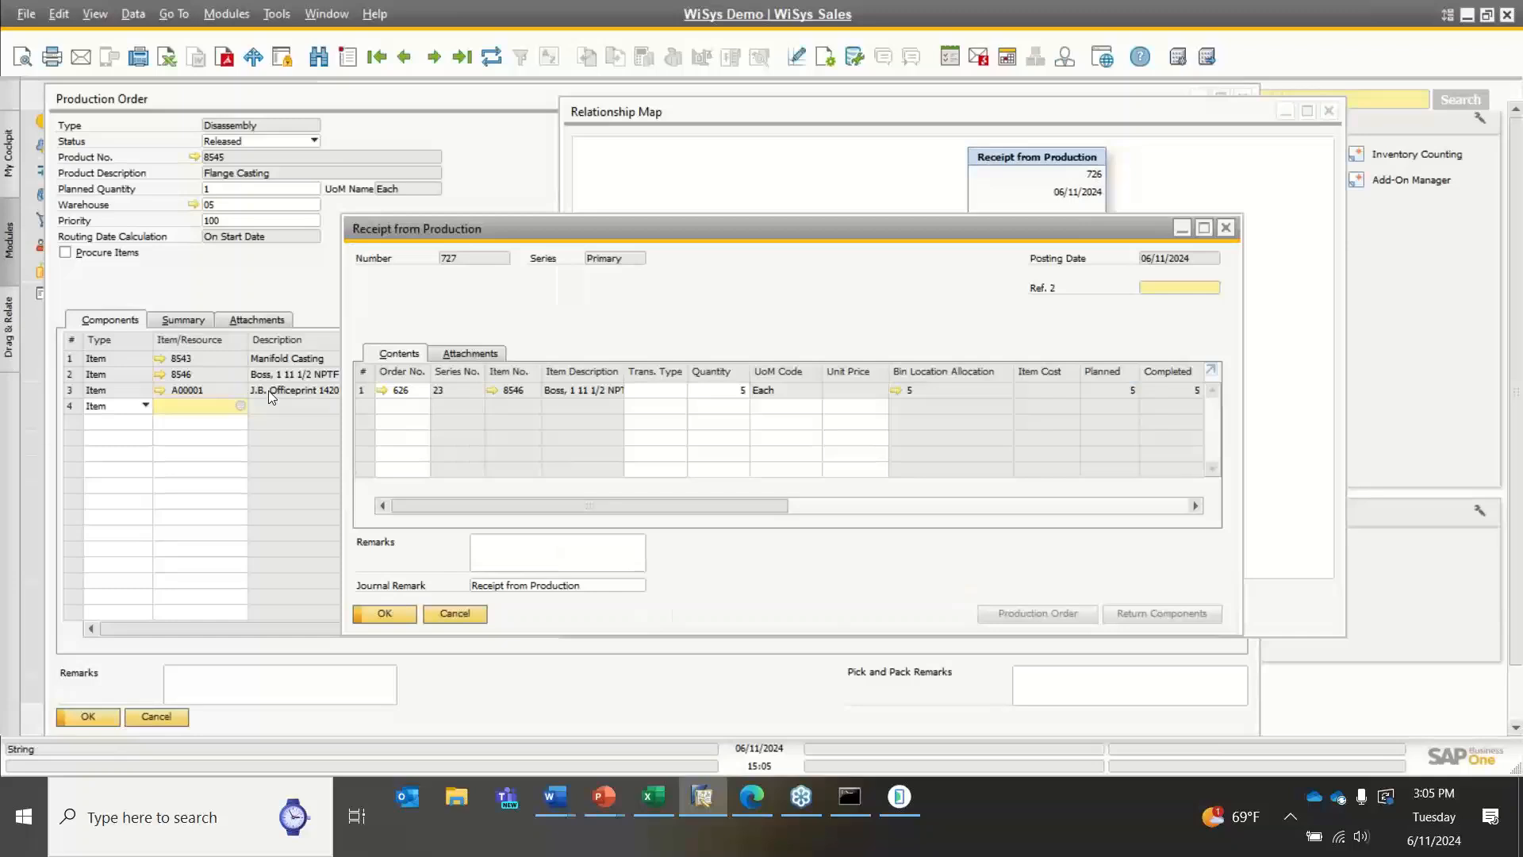
click(1226, 229)
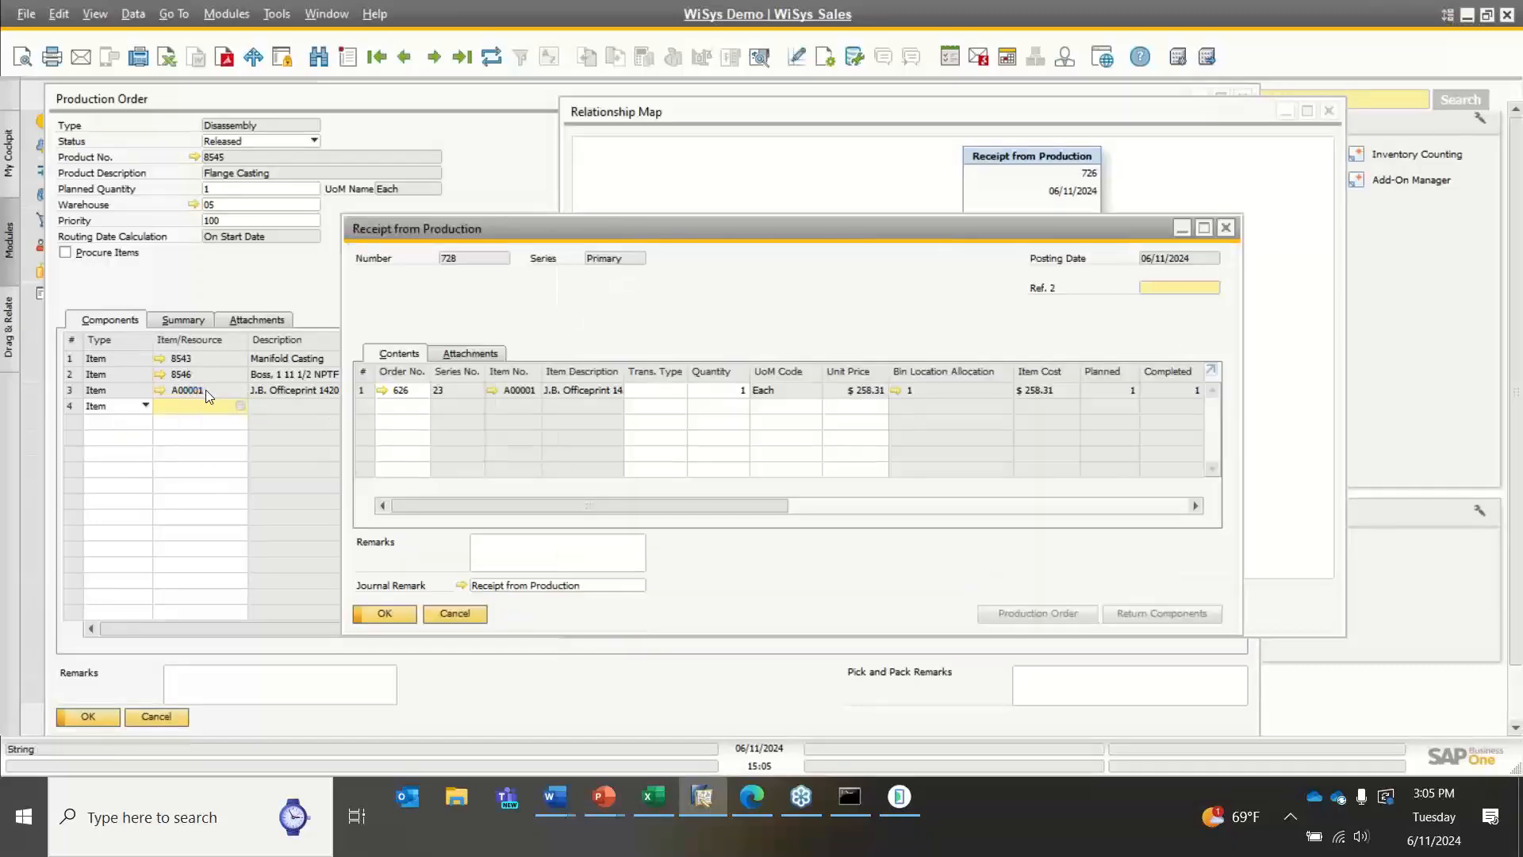
click(1223, 228)
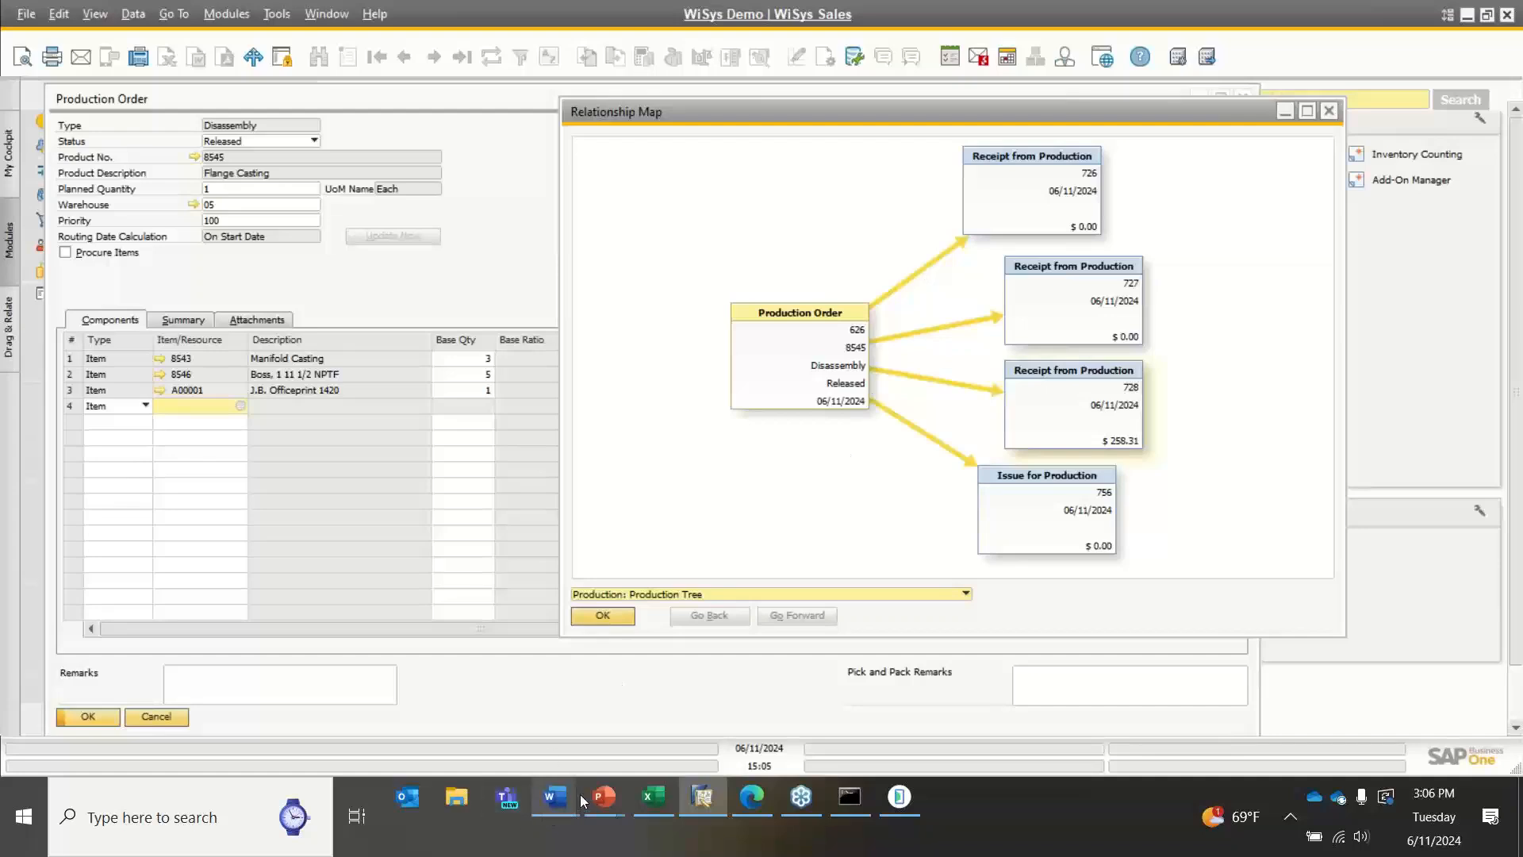
Switch to the PowerPoint slide show at the Production Disassembly slide
mouse_move(610, 797)
click(674, 742)
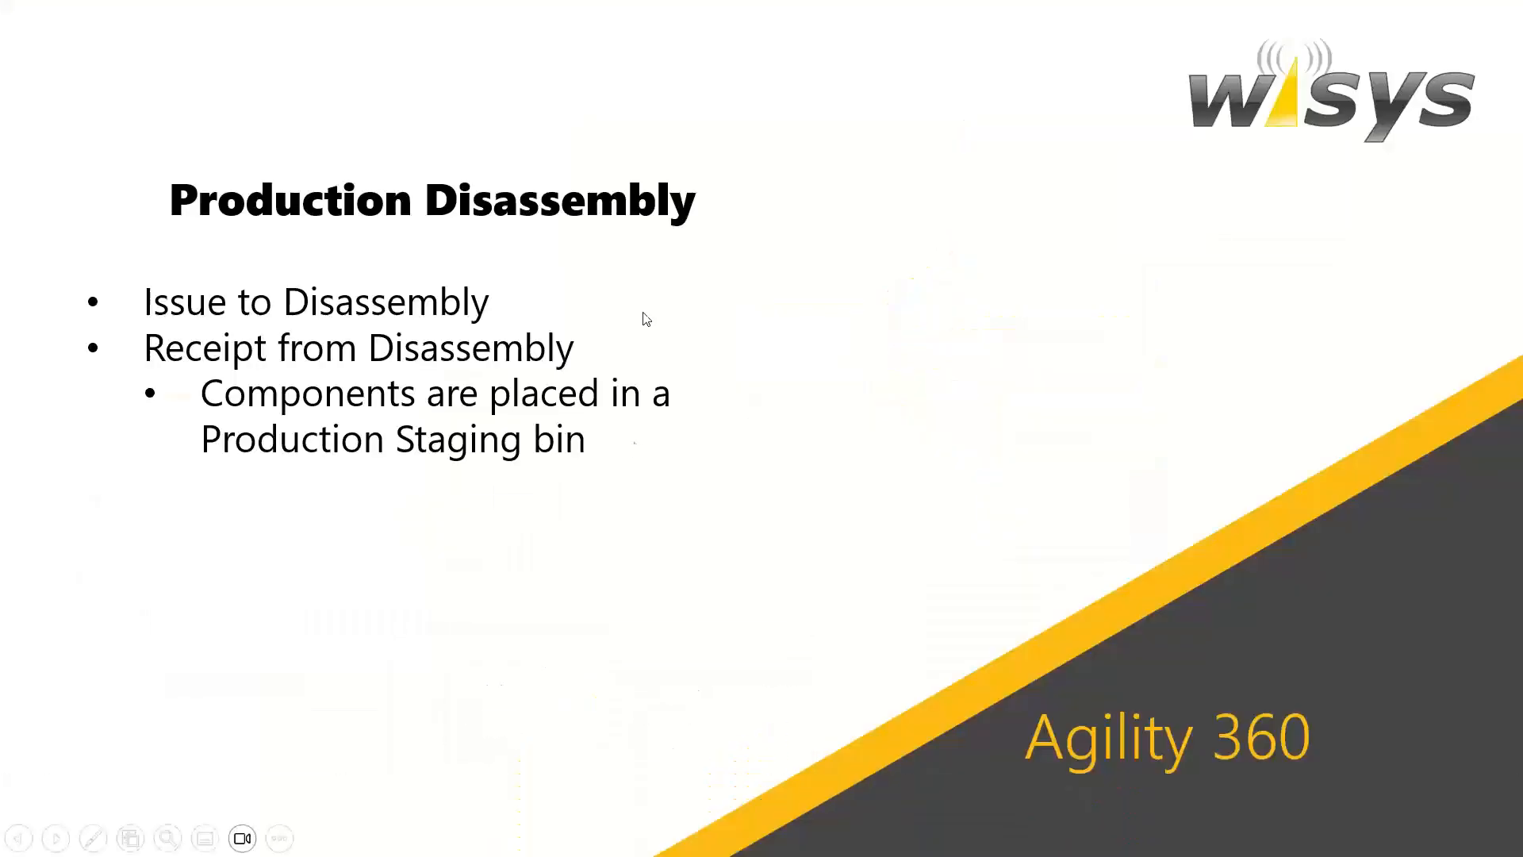